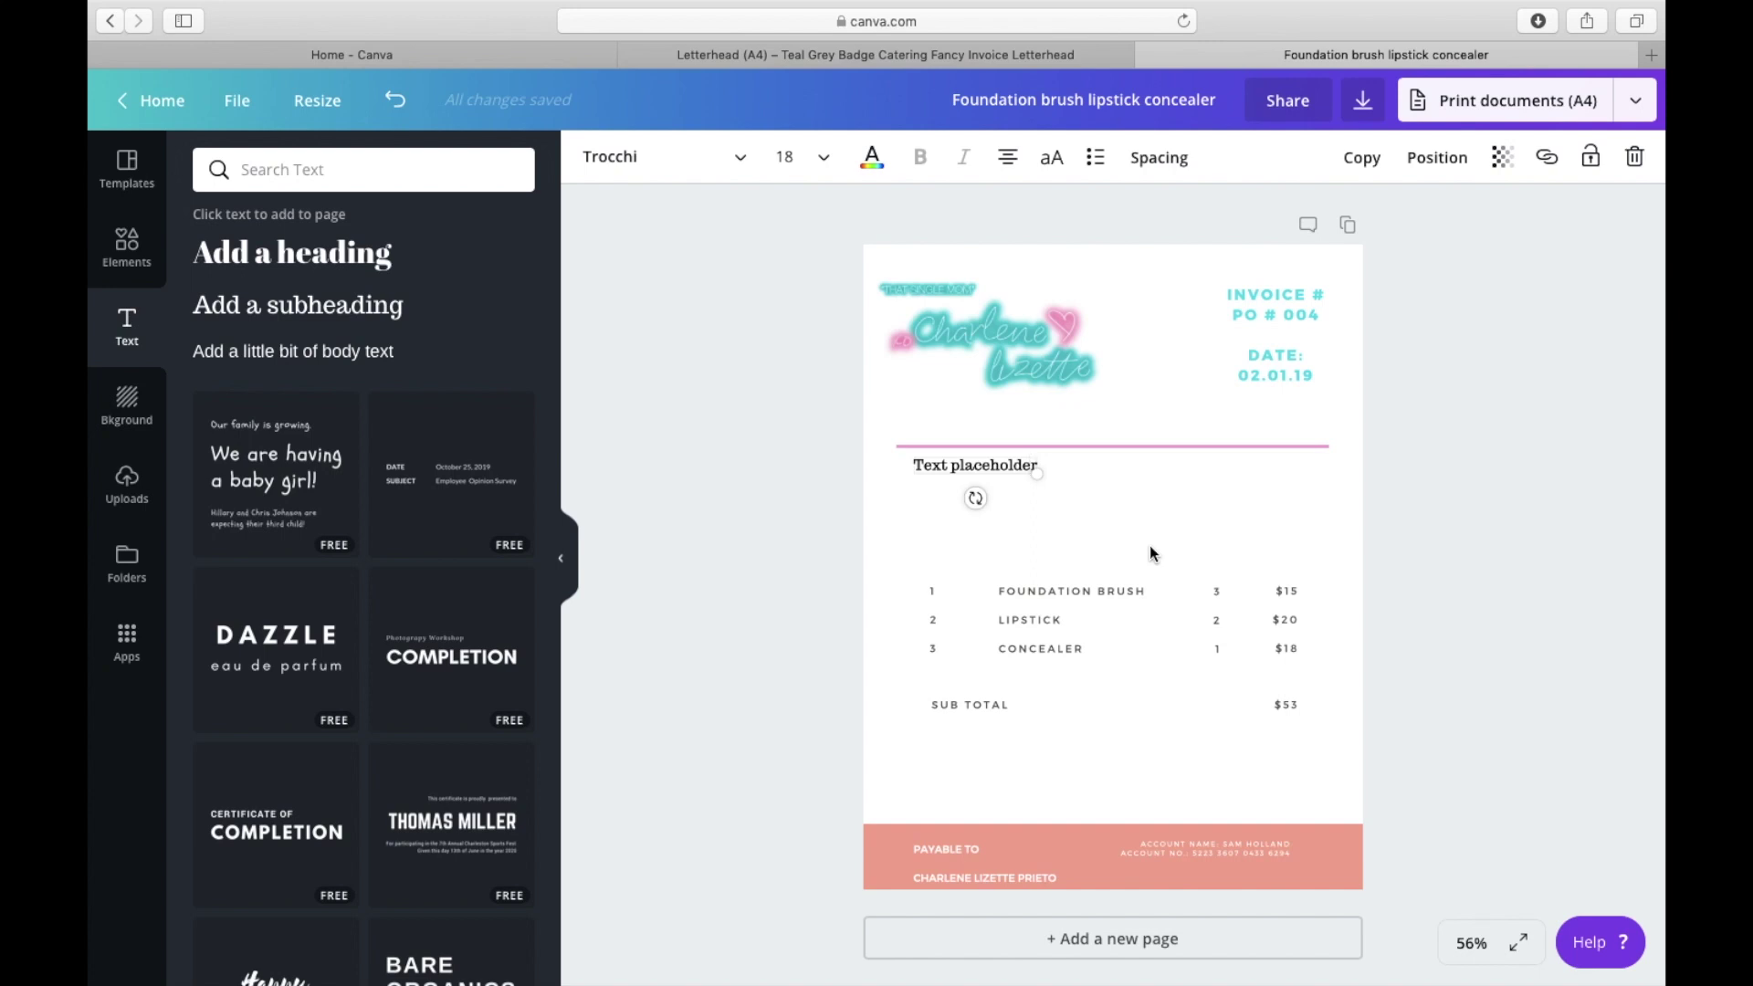
Step: Search the Text panel's designs for 'INVOICE', retyping the query once
{"action": "left_click", "coordinate": [795, 480]}
{"action": "left_click", "coordinate": [371, 176]}
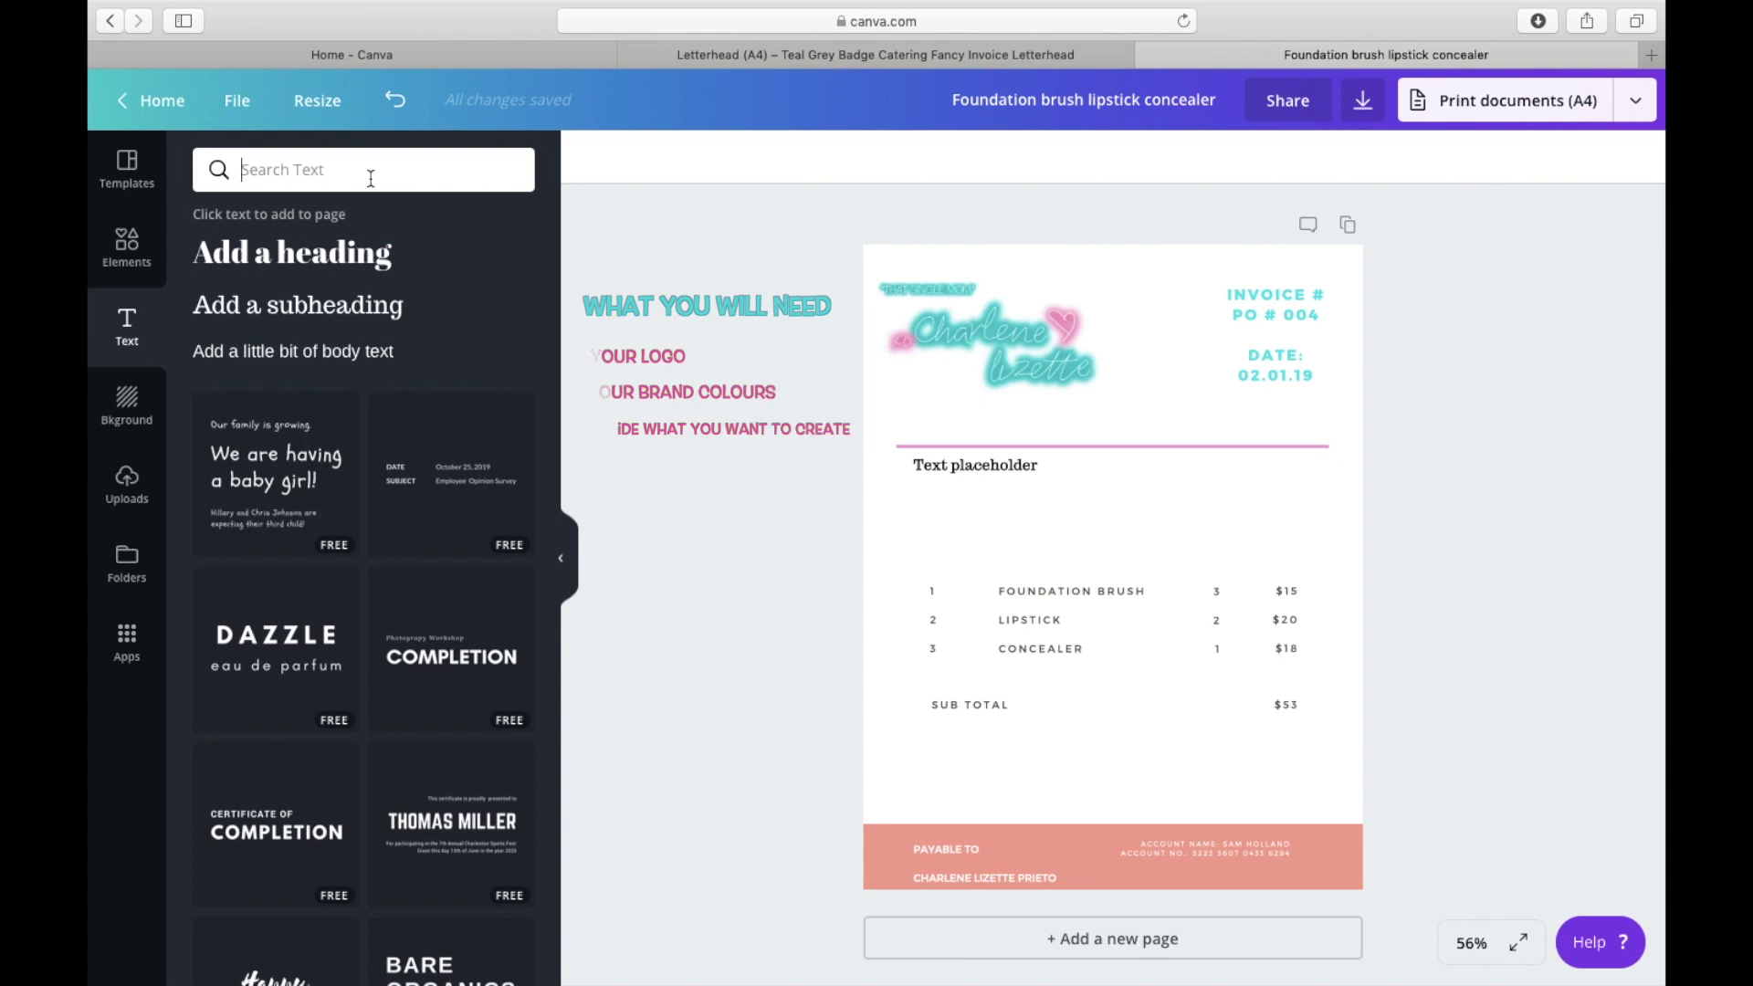
{"action": "type", "text": "INVOICE"}
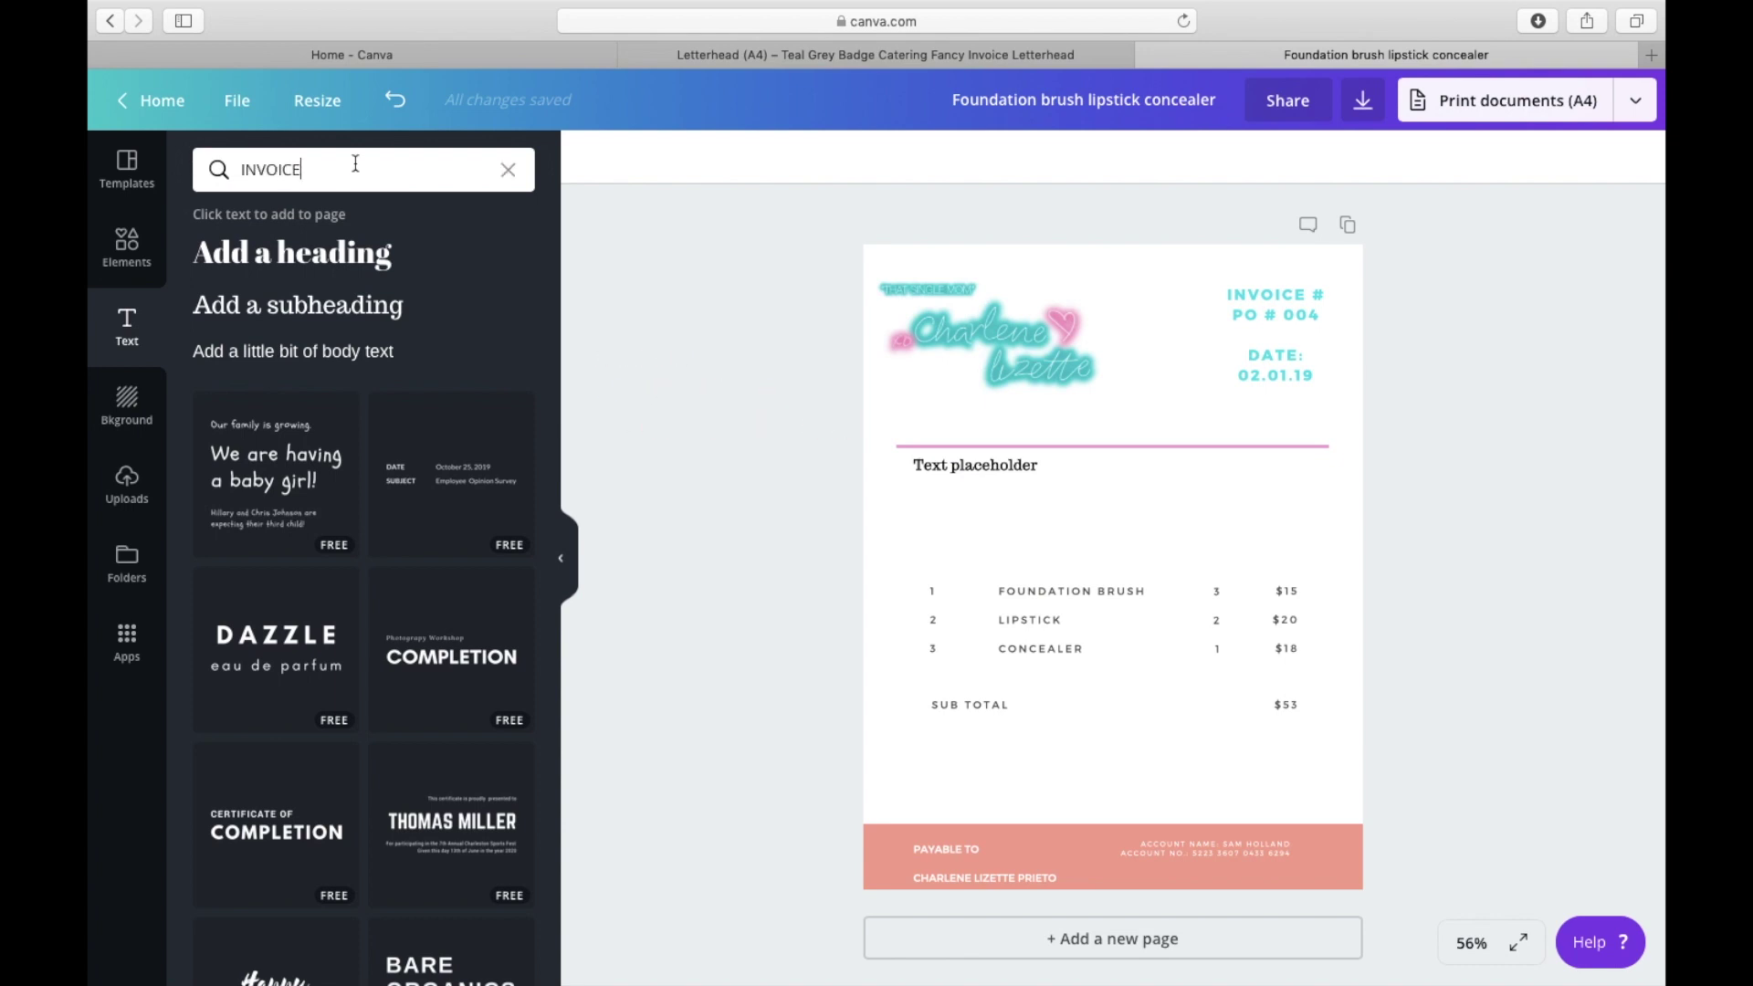
{"action": "double_click", "coordinate": [355, 164]}
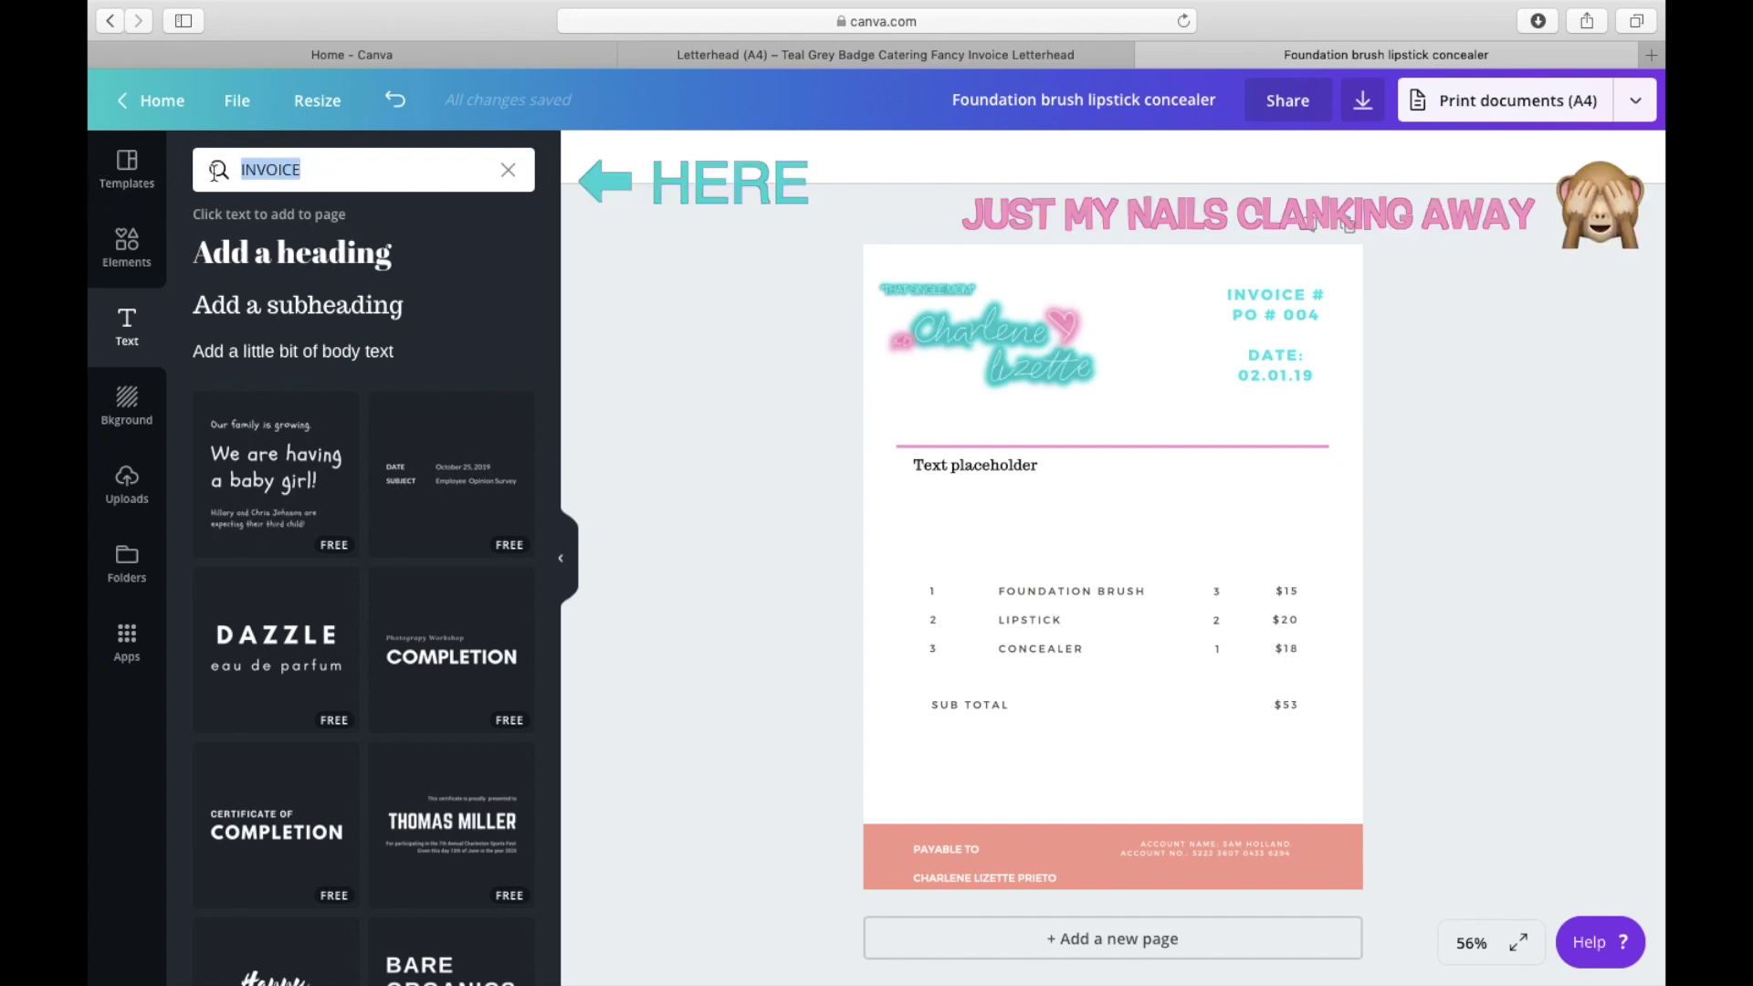
{"action": "type", "text": "INVOI"}
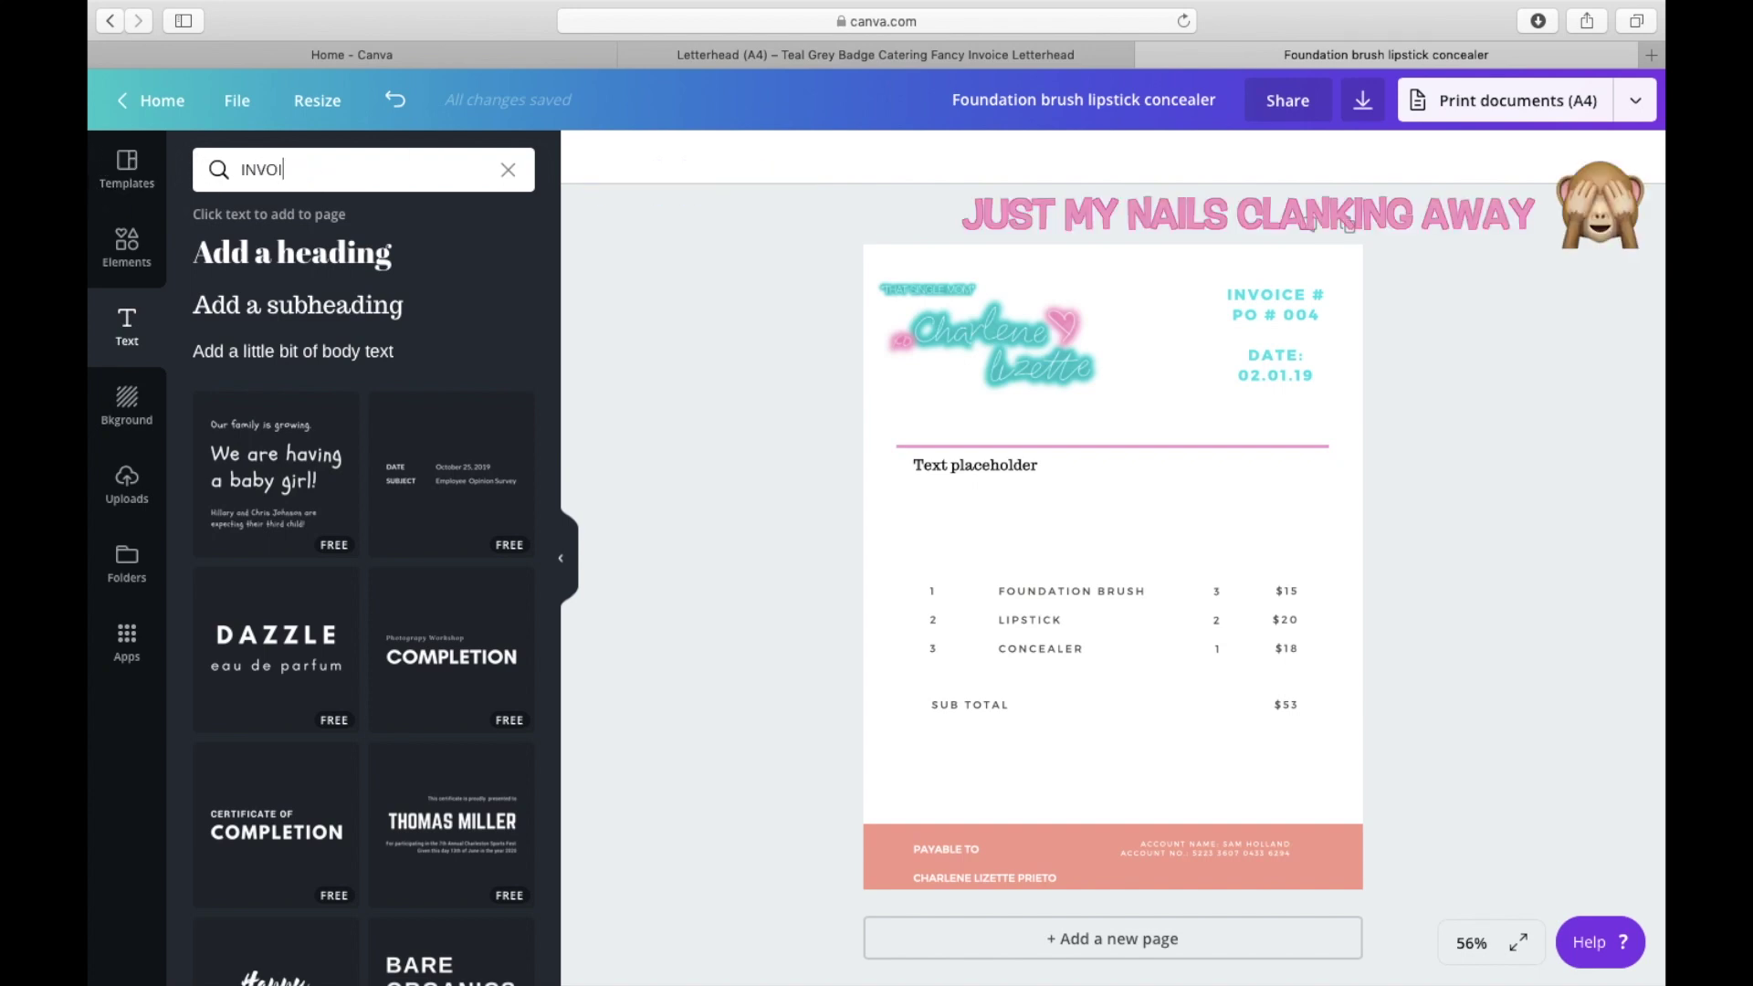
{"action": "type", "text": "CE"}
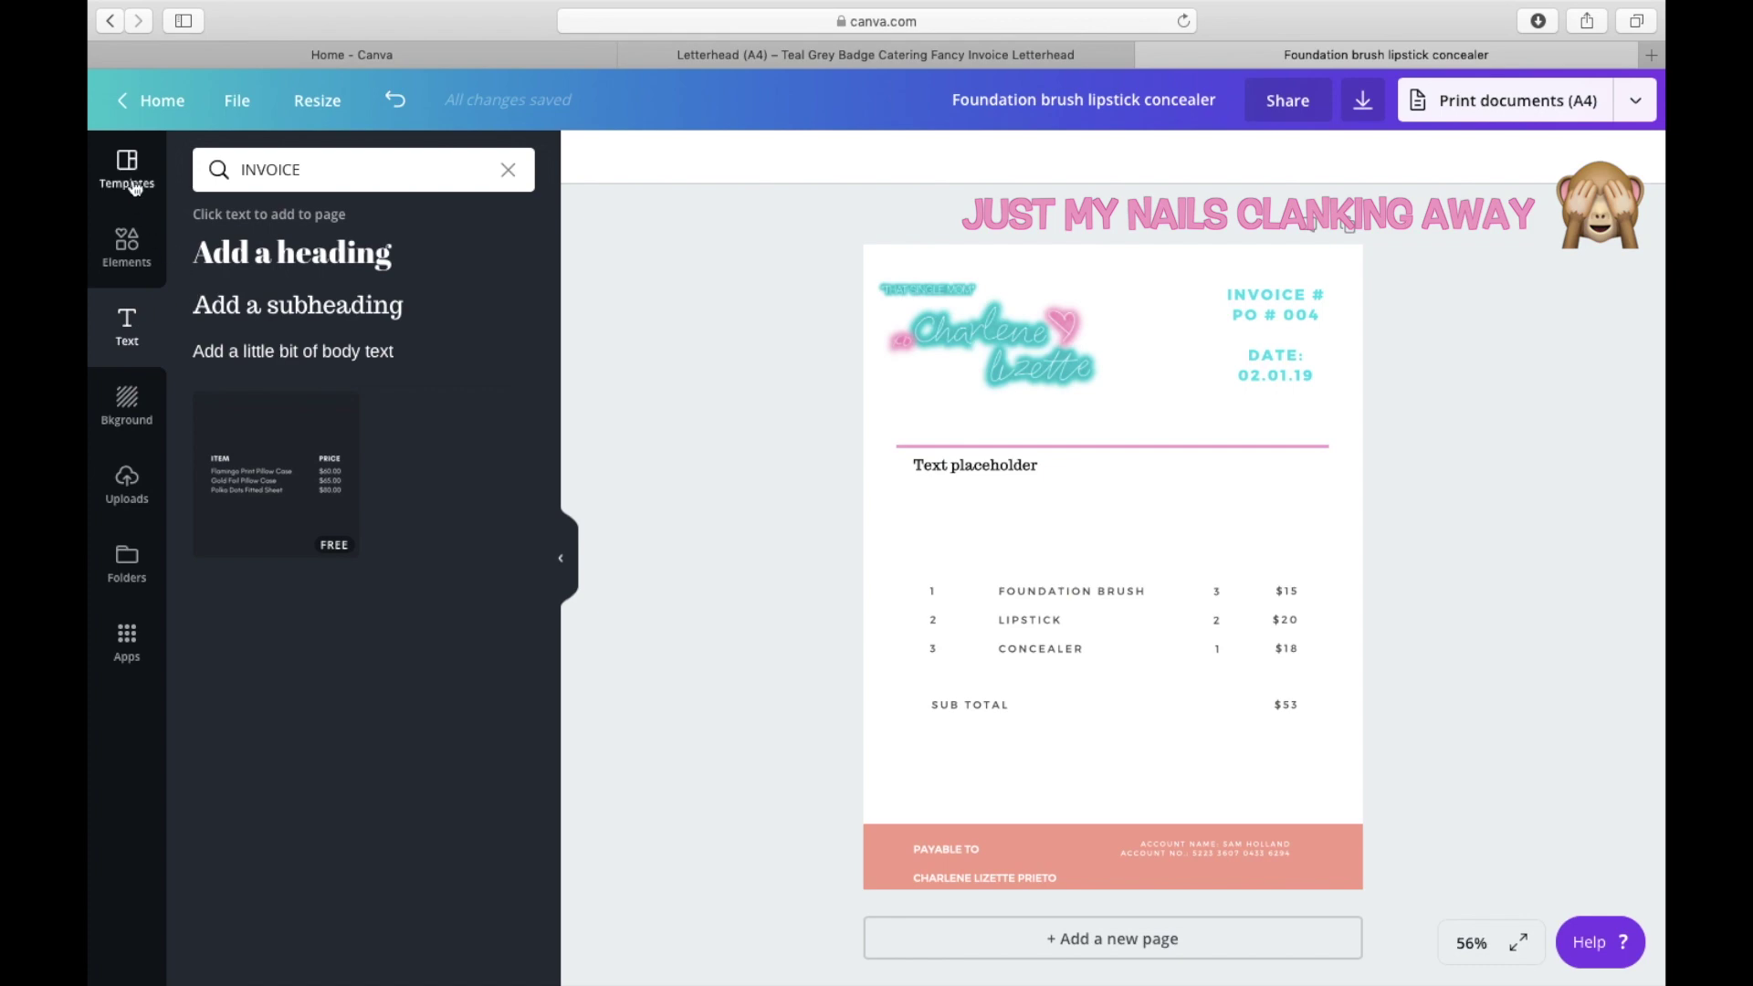
Step: Browse the invoice templates and add a blank second page
{"action": "left_click", "coordinate": [127, 166]}
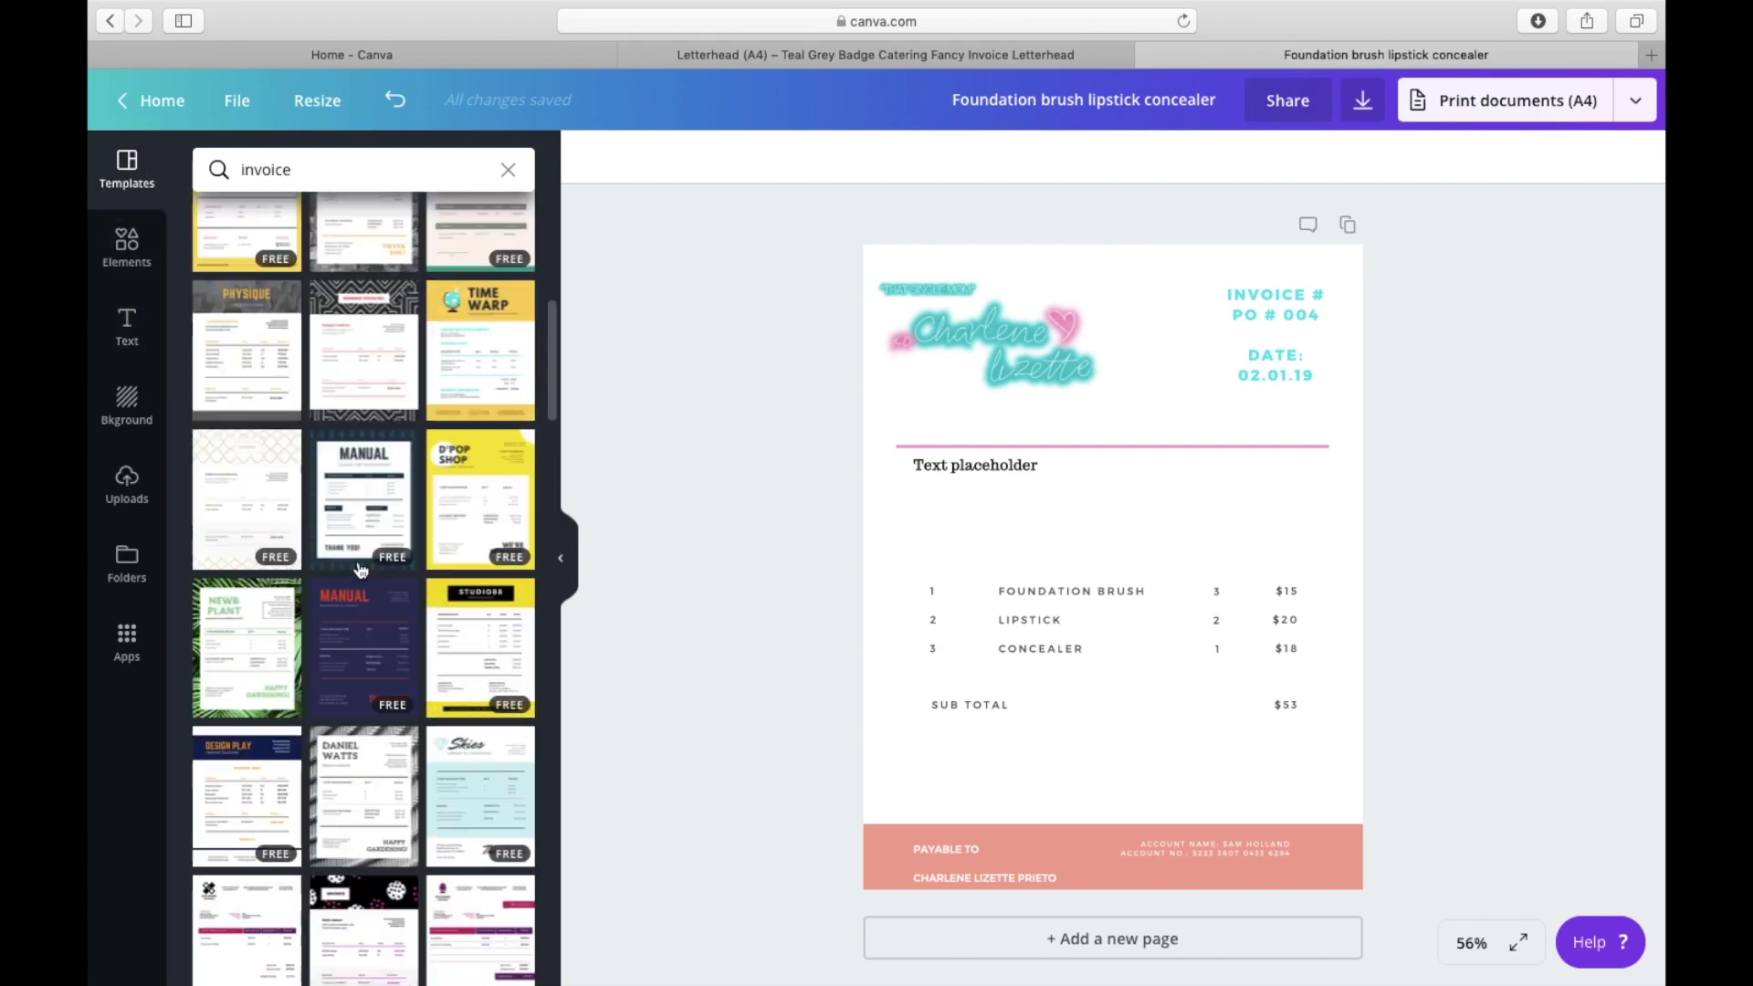
{"action": "scroll", "coordinate": [357, 557], "scroll_direction": "down", "scroll_amount": 5}
{"action": "scroll", "coordinate": [357, 568], "scroll_direction": "down", "scroll_amount": 15}
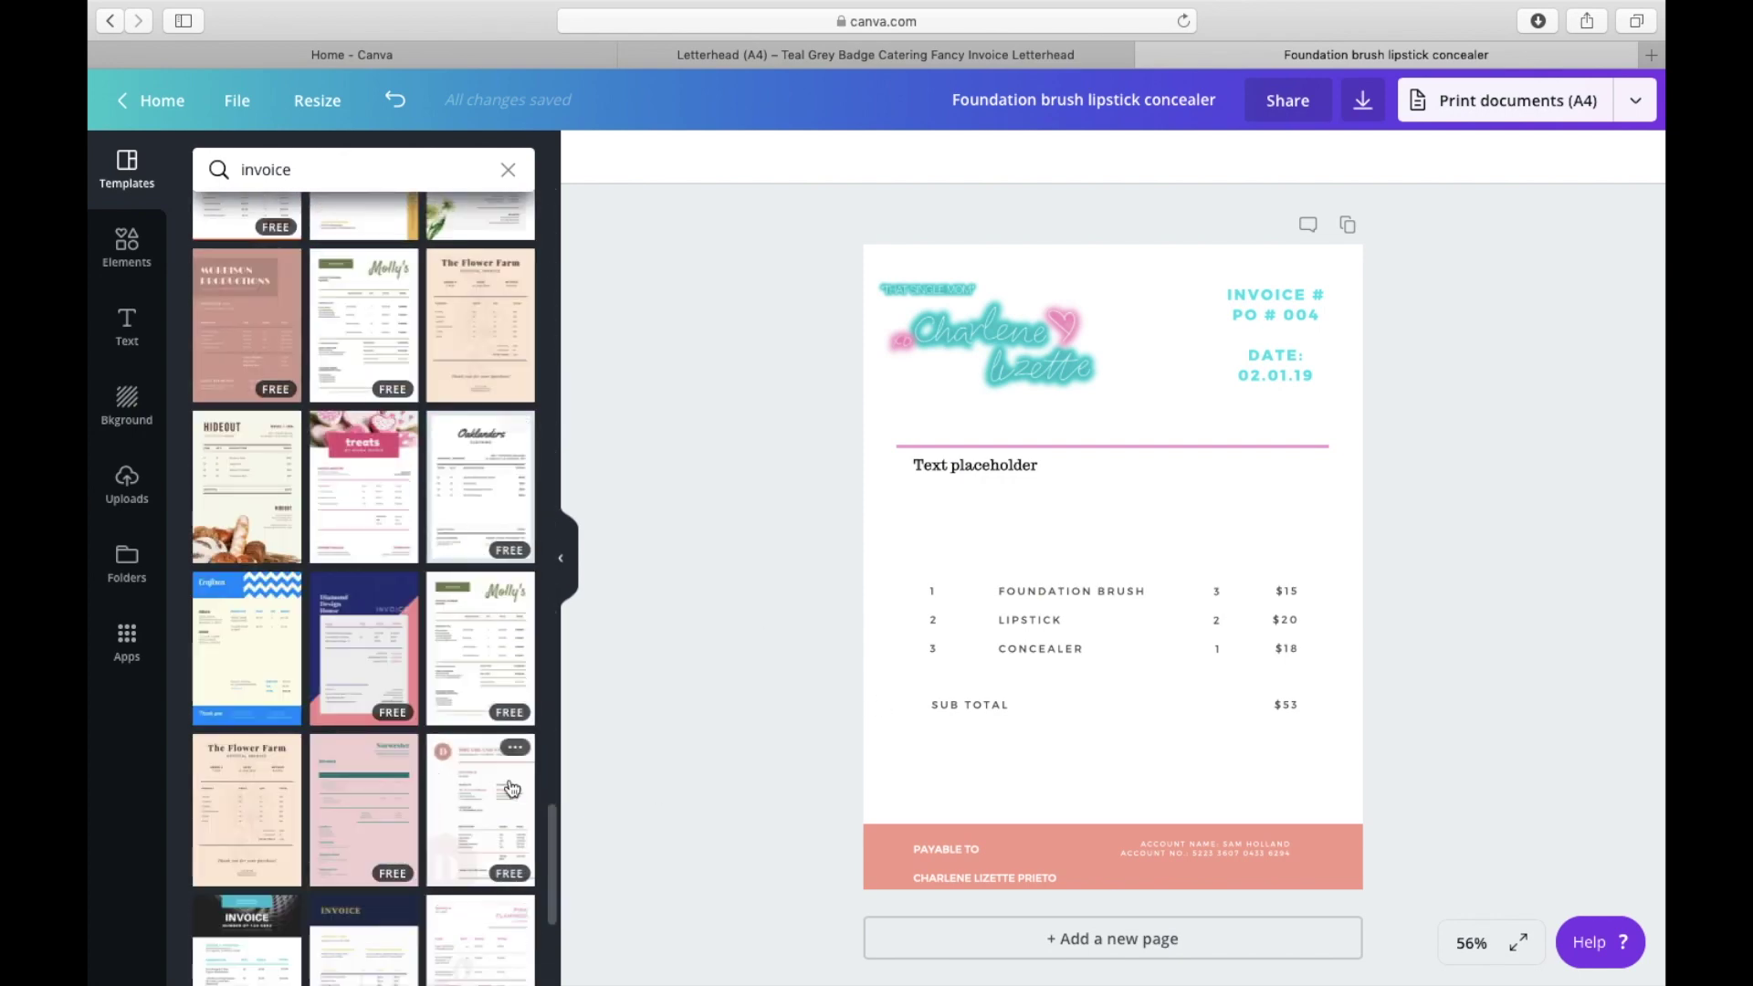
{"action": "left_click", "coordinate": [1014, 945]}
Step: Apply the fashion-stylist invoice template to page 2
{"action": "scroll", "coordinate": [432, 755], "scroll_direction": "down", "scroll_amount": 10}
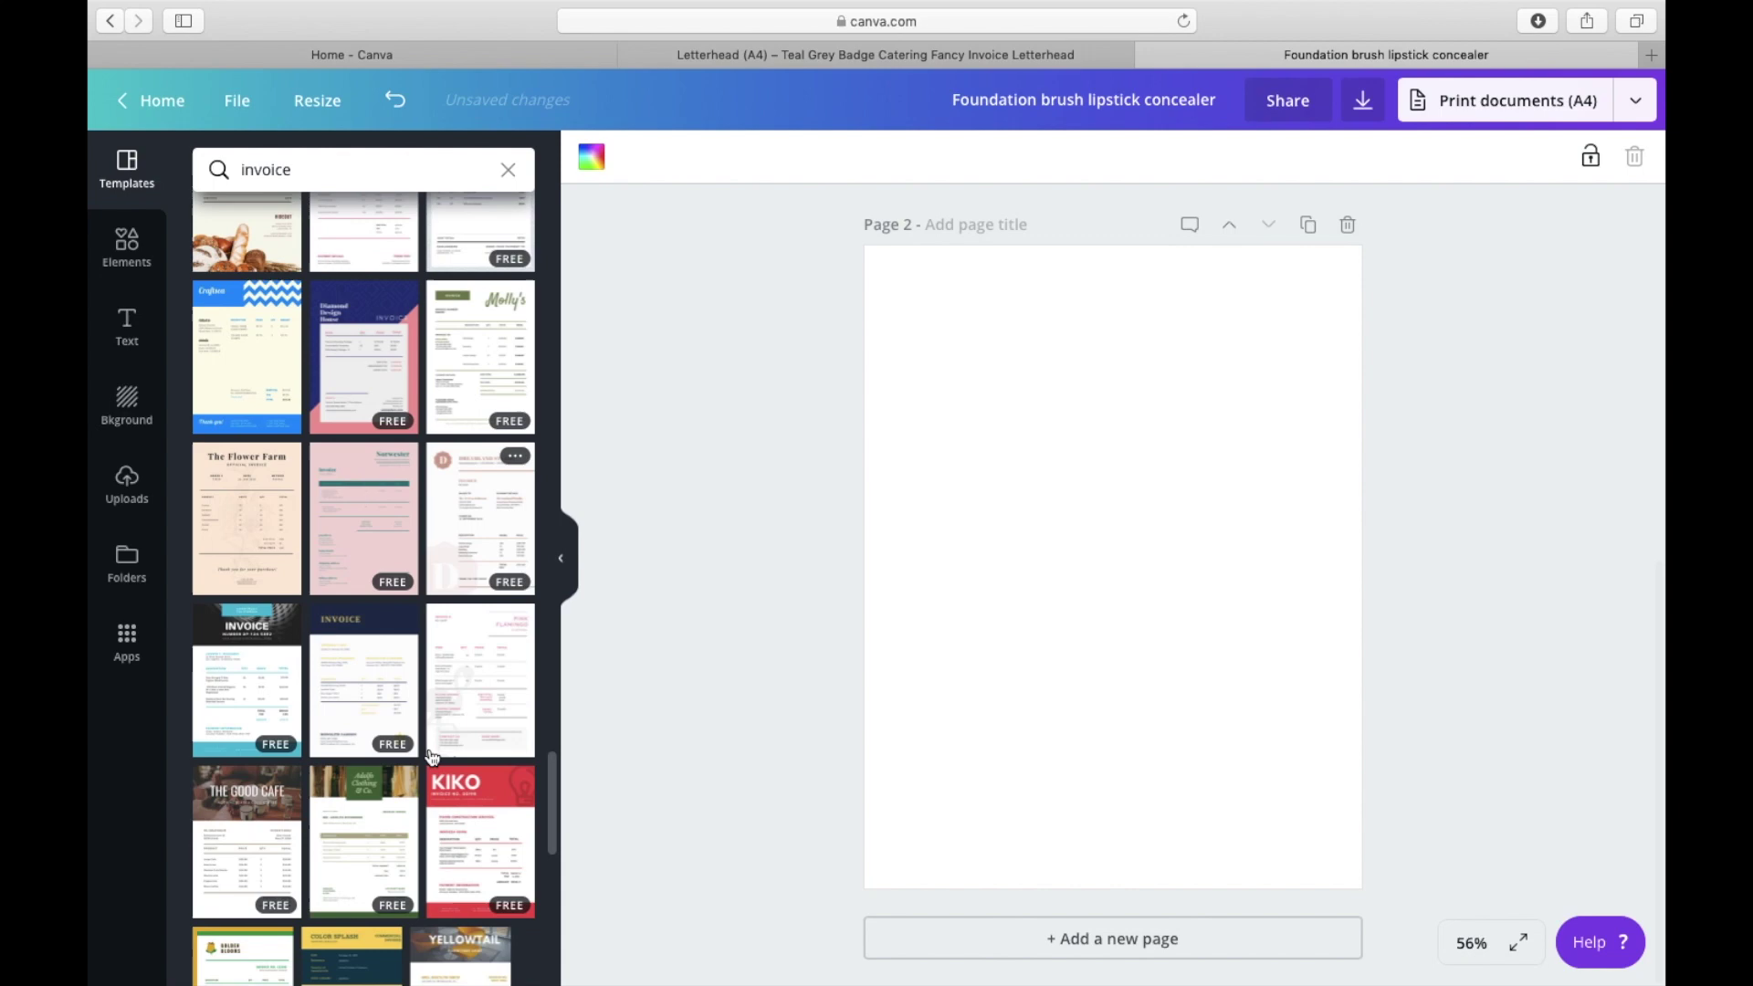
{"action": "scroll", "coordinate": [432, 754], "scroll_direction": "down", "scroll_amount": 5}
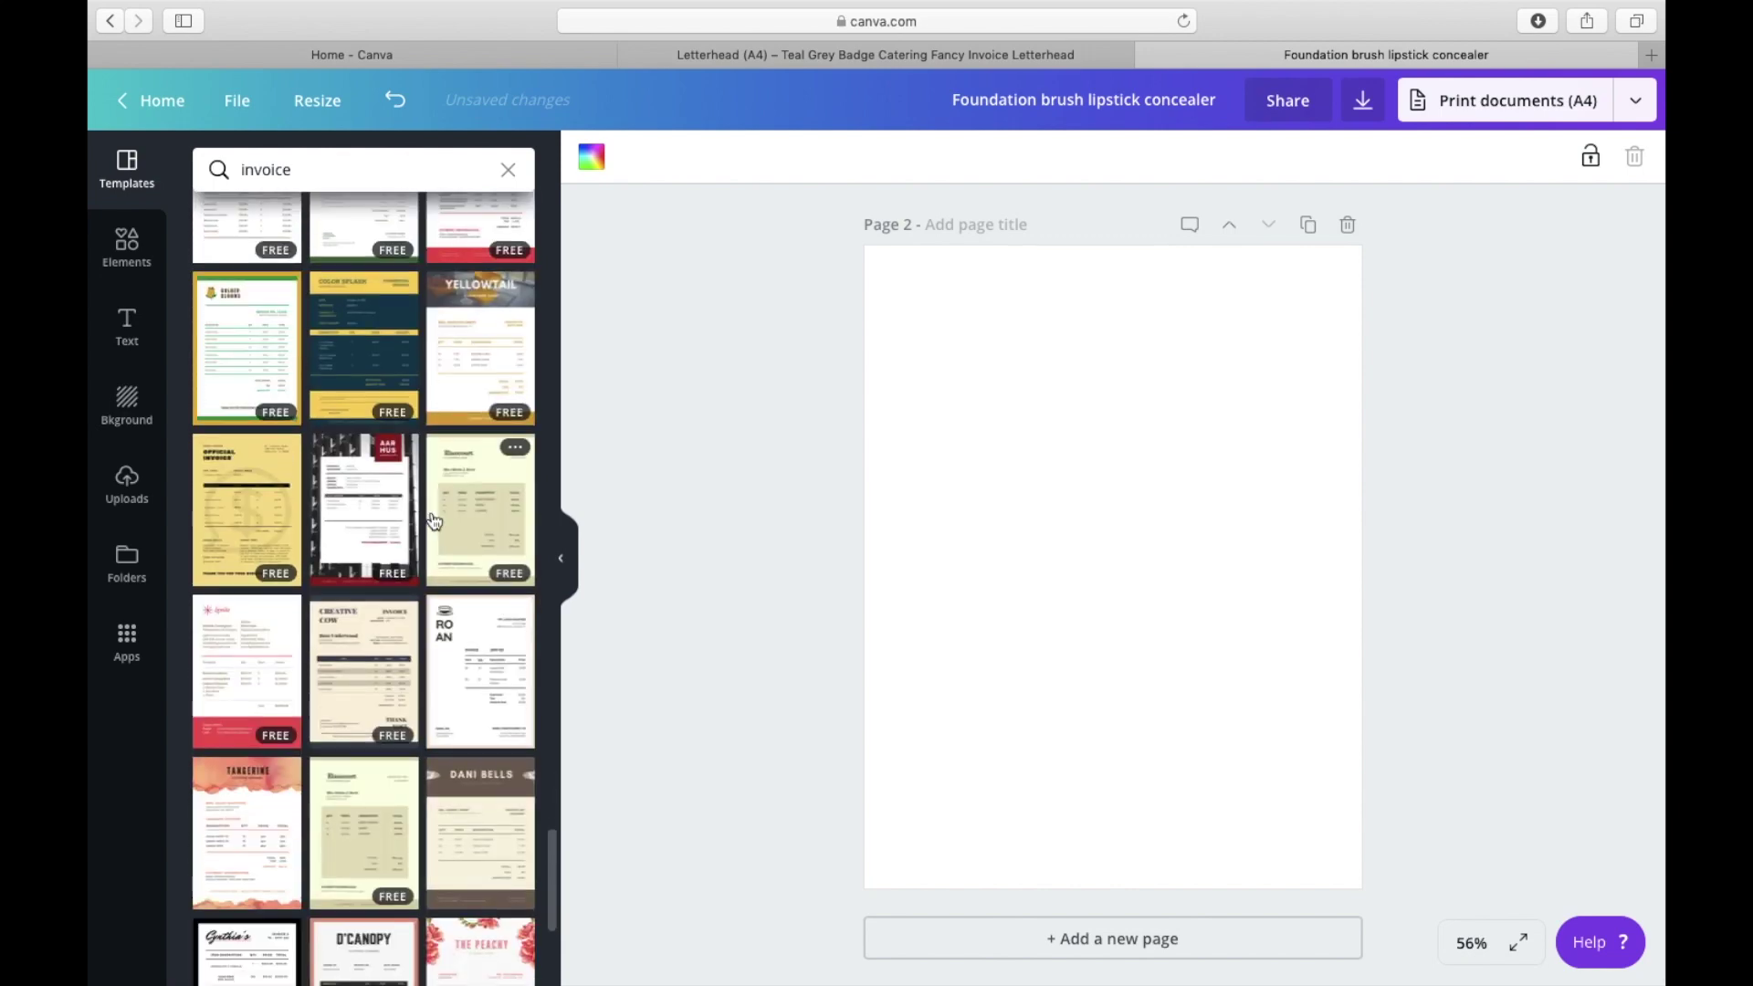
{"action": "scroll", "coordinate": [434, 520], "scroll_direction": "down", "scroll_amount": 5}
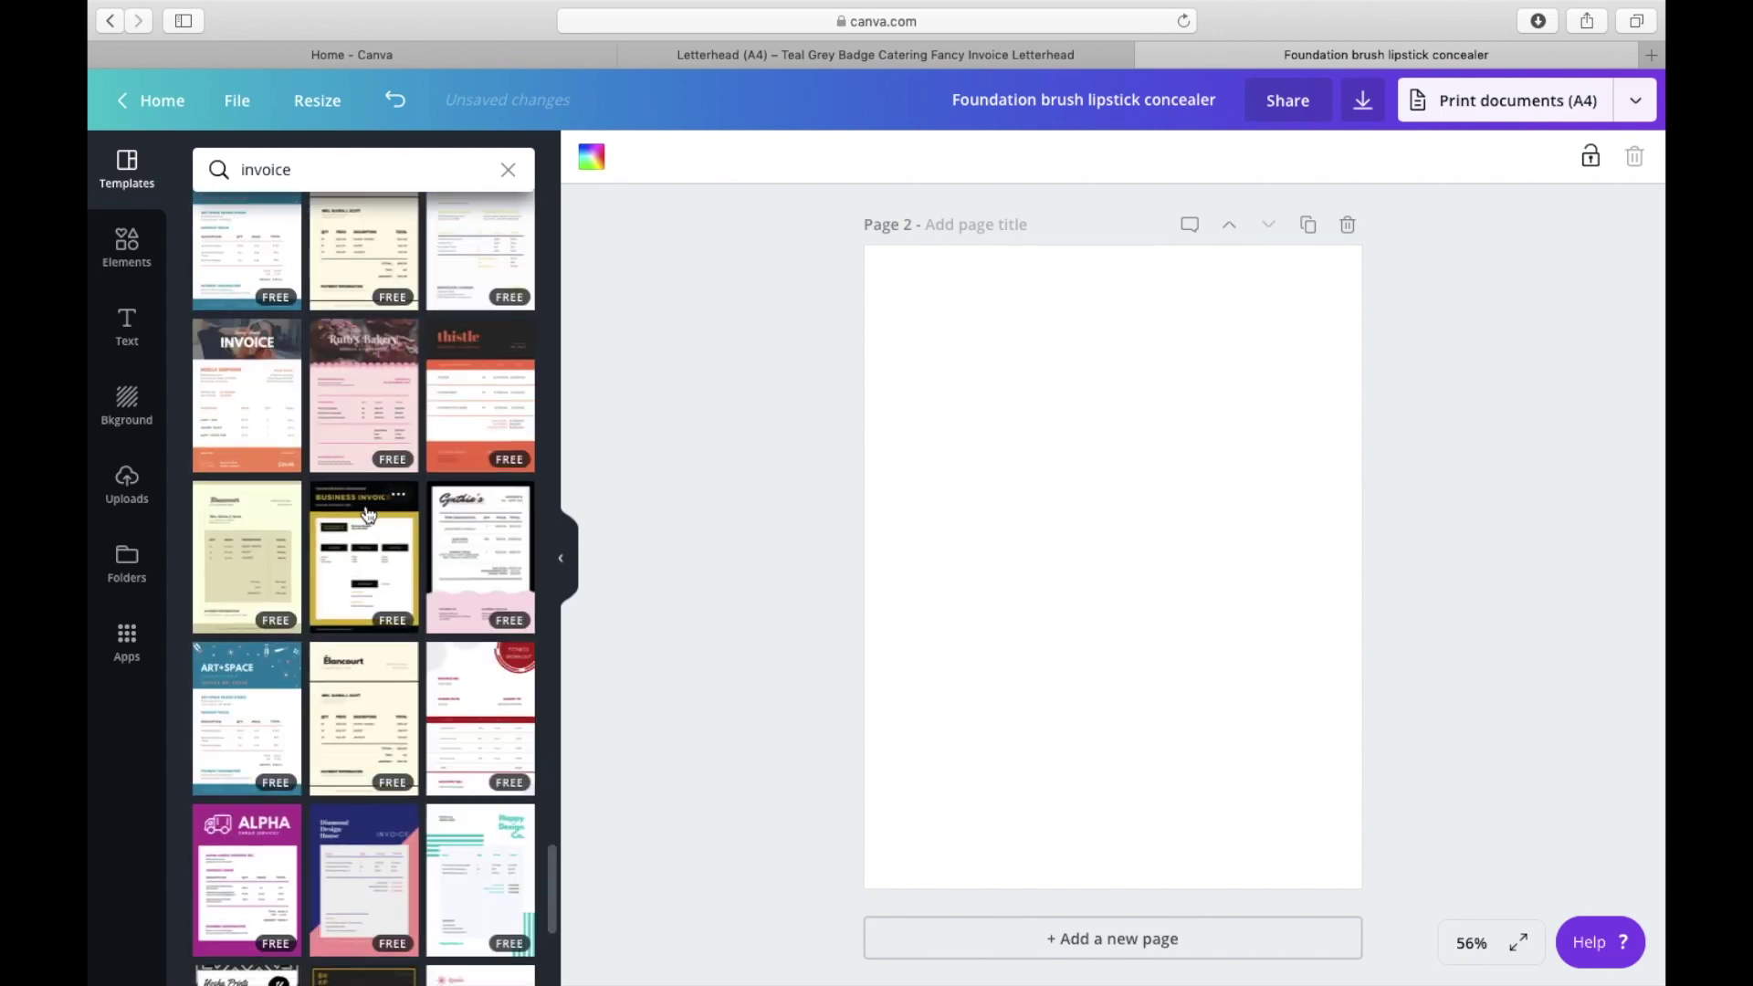
{"action": "scroll", "coordinate": [276, 398], "scroll_direction": "down", "scroll_amount": 3}
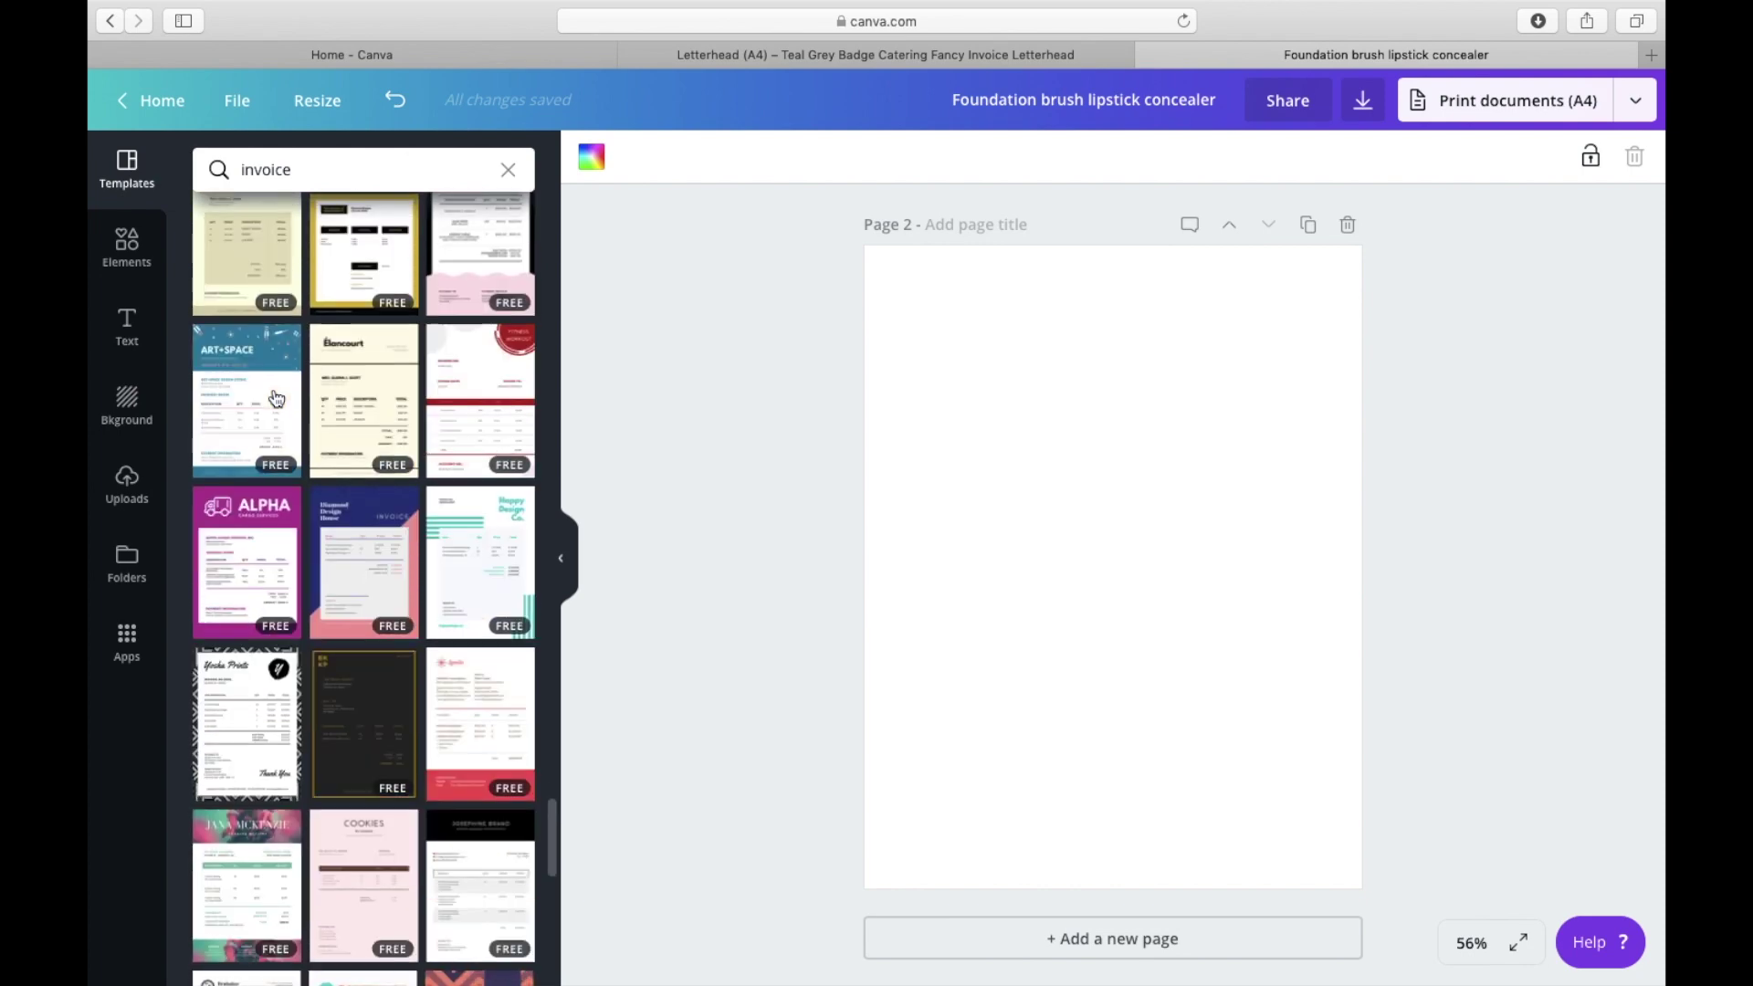
{"action": "scroll", "coordinate": [334, 557], "scroll_direction": "down", "scroll_amount": 5}
{"action": "left_click", "coordinate": [260, 456]}
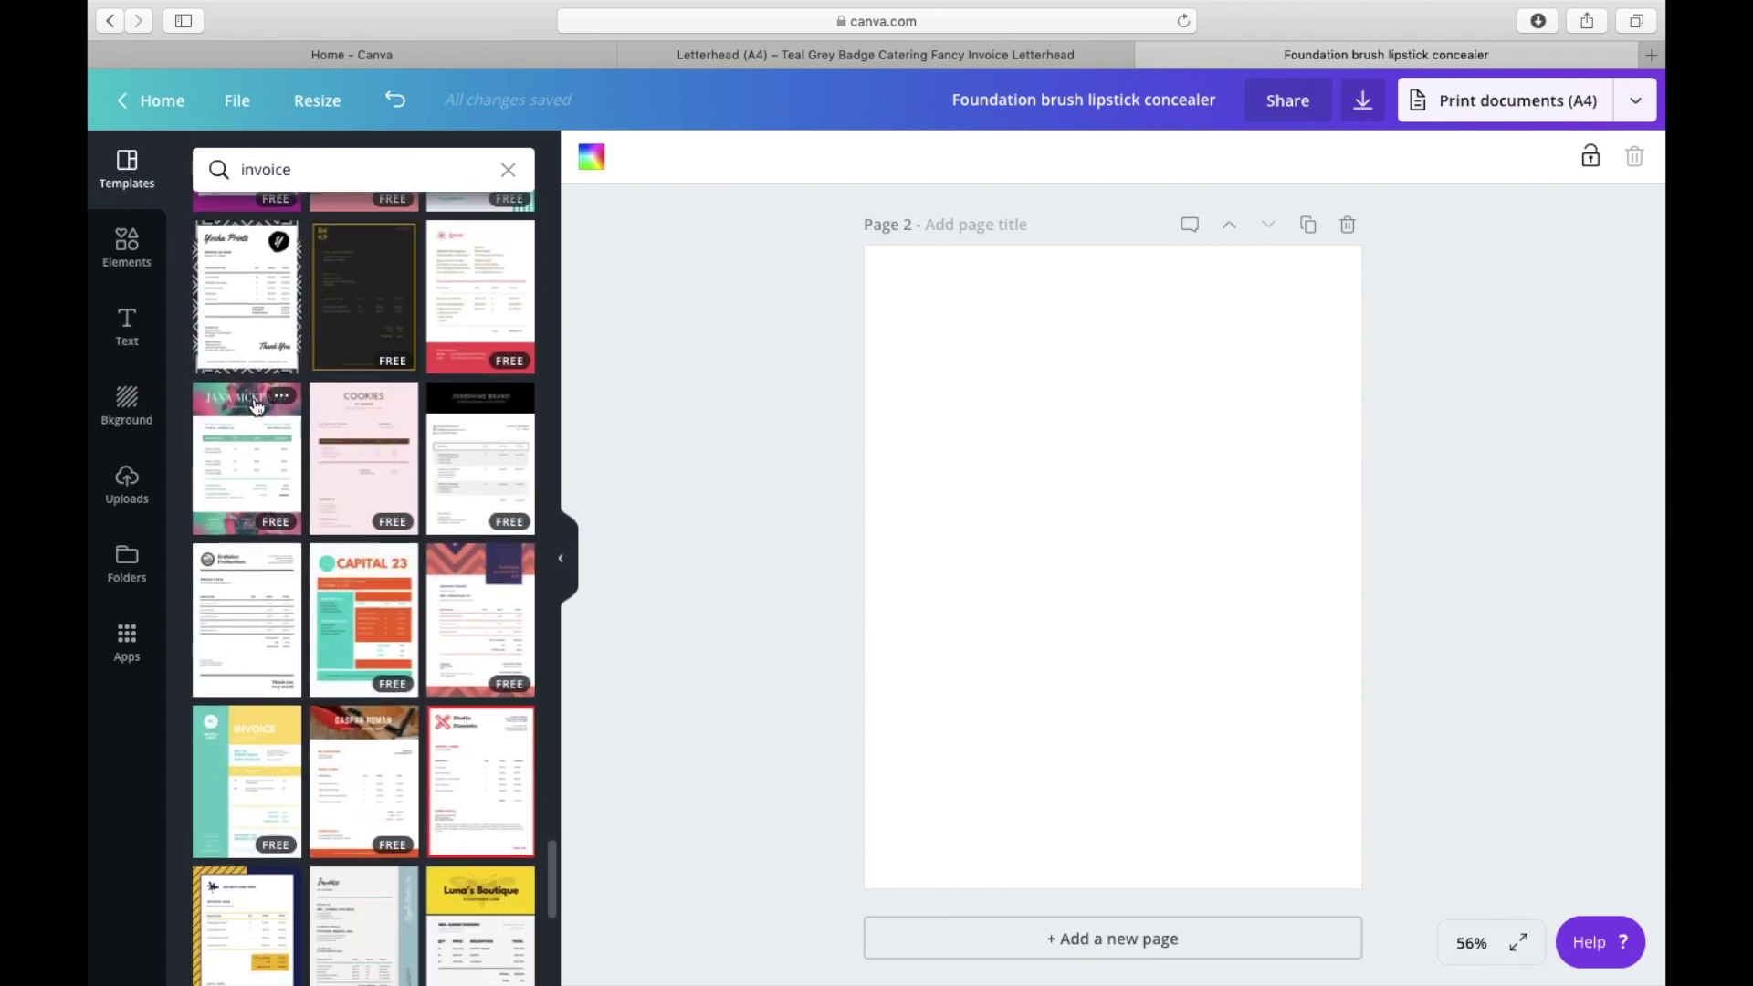
Step: Fill the blurred header image with solid teal from Document Colors
{"action": "left_click", "coordinate": [935, 333]}
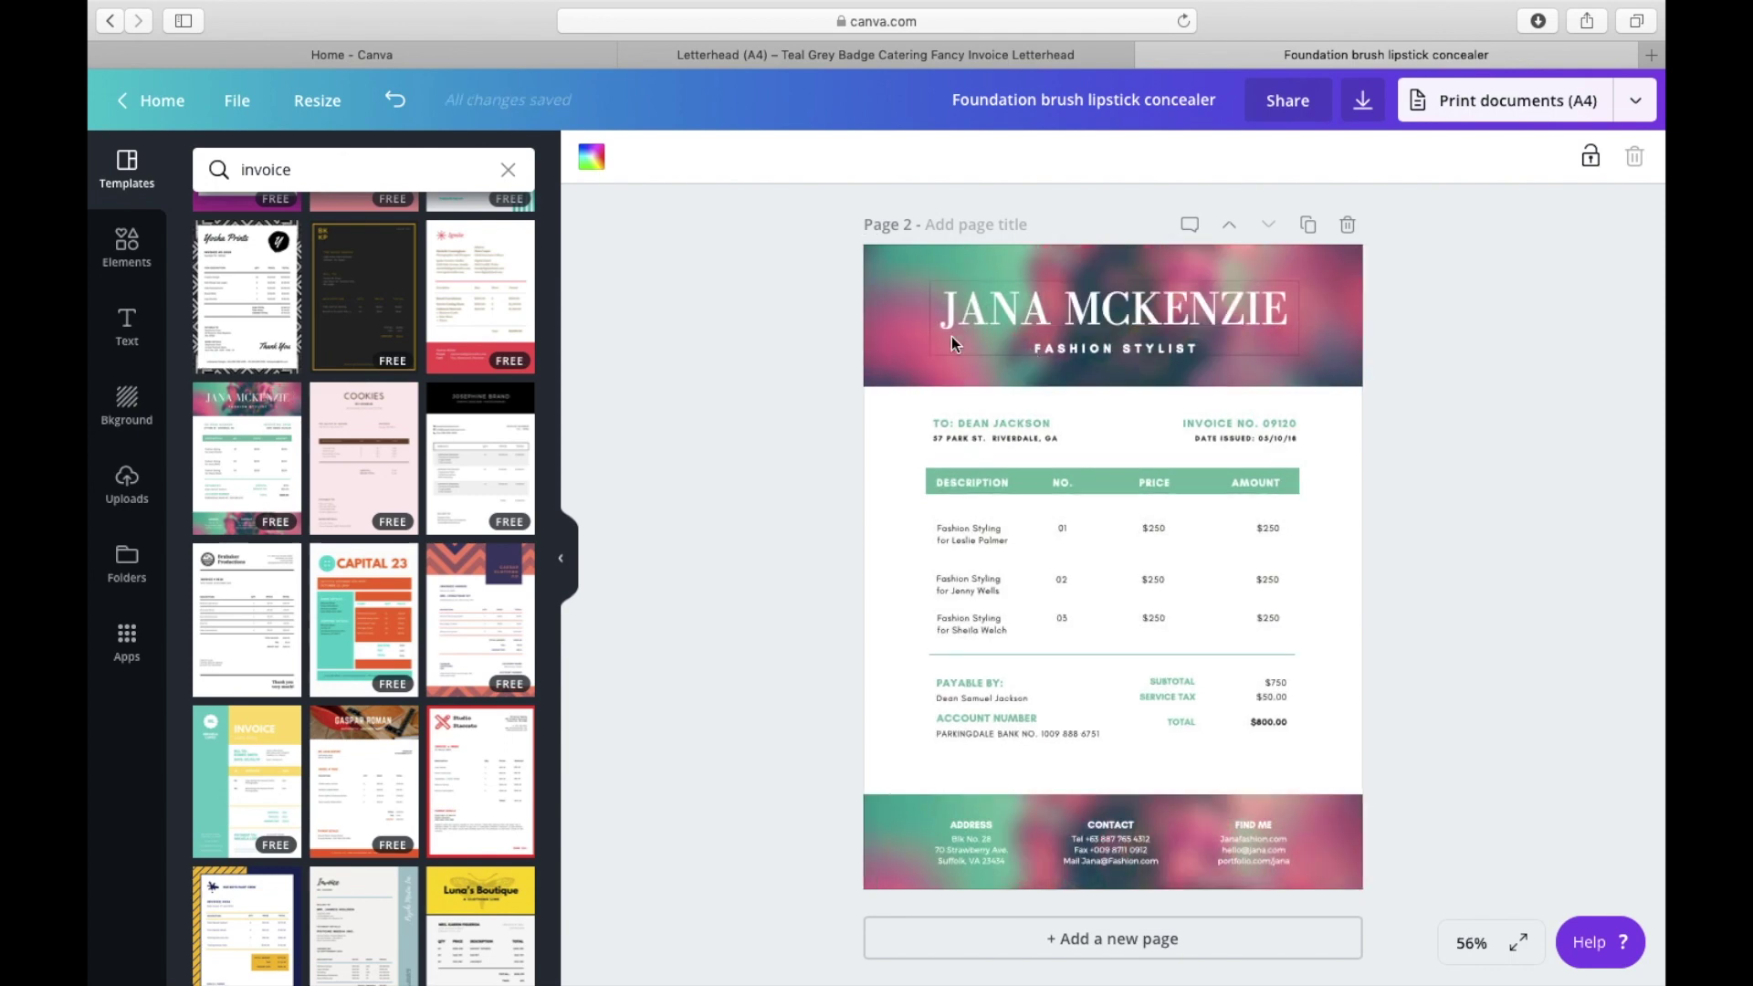
{"action": "left_click", "coordinate": [883, 294]}
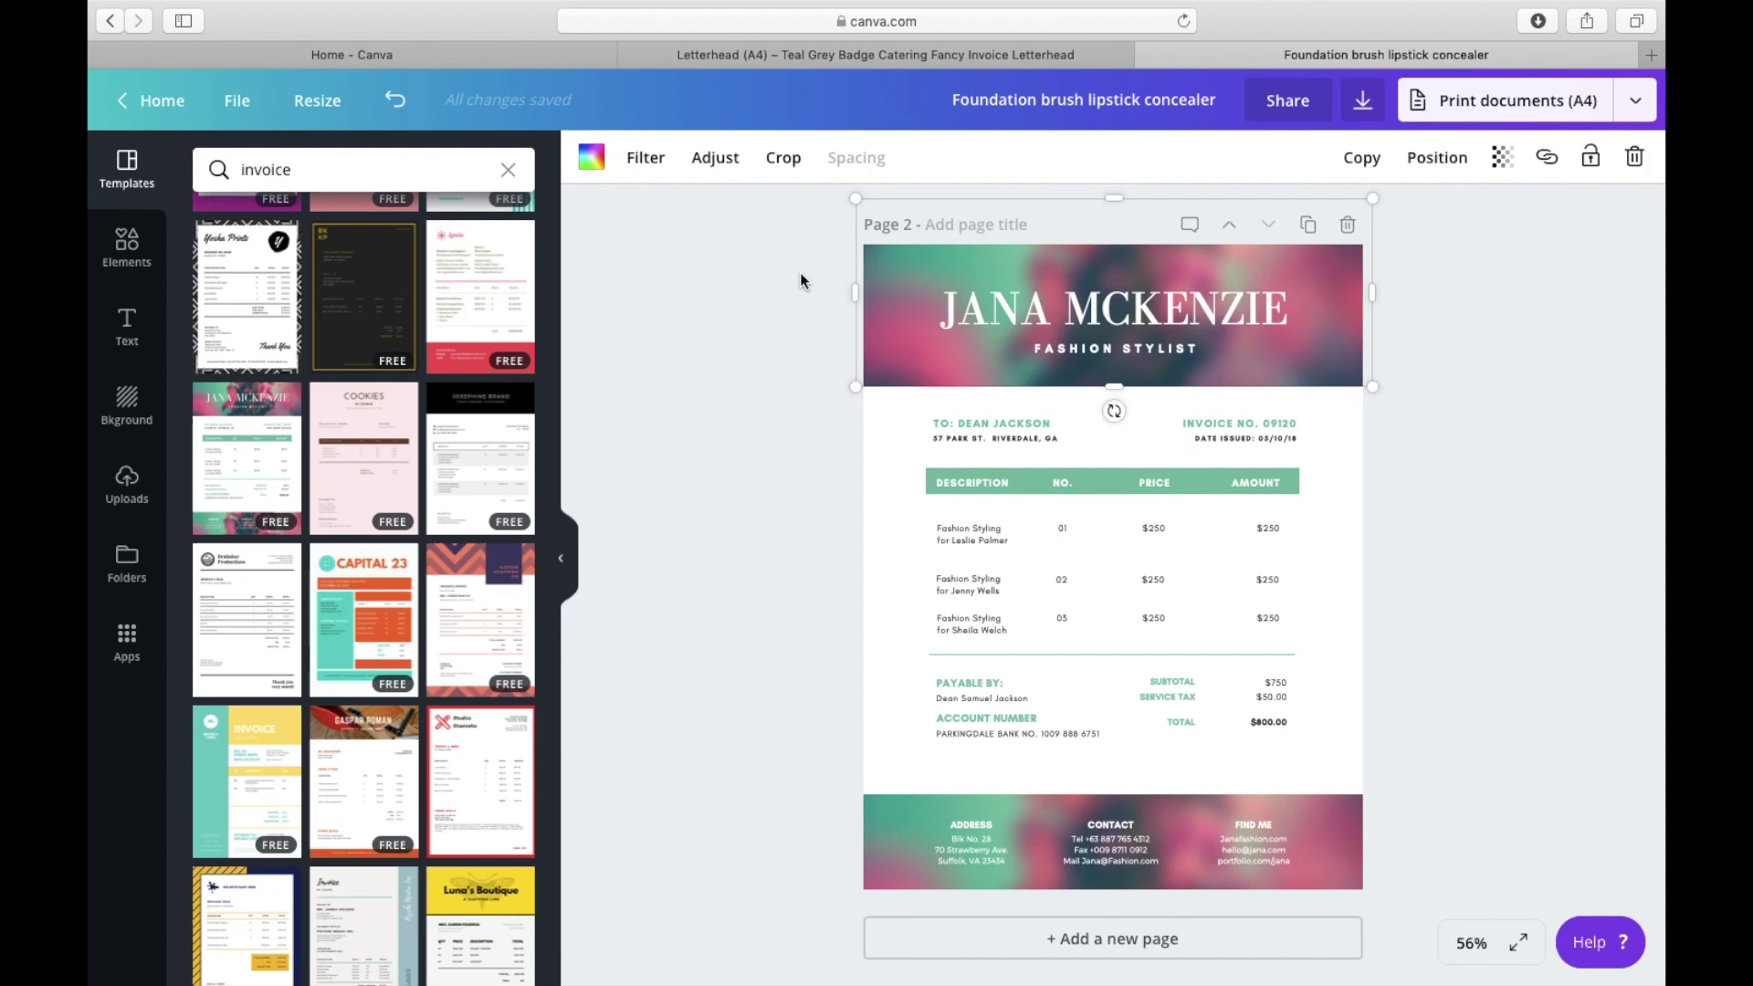
{"action": "left_click", "coordinate": [593, 160]}
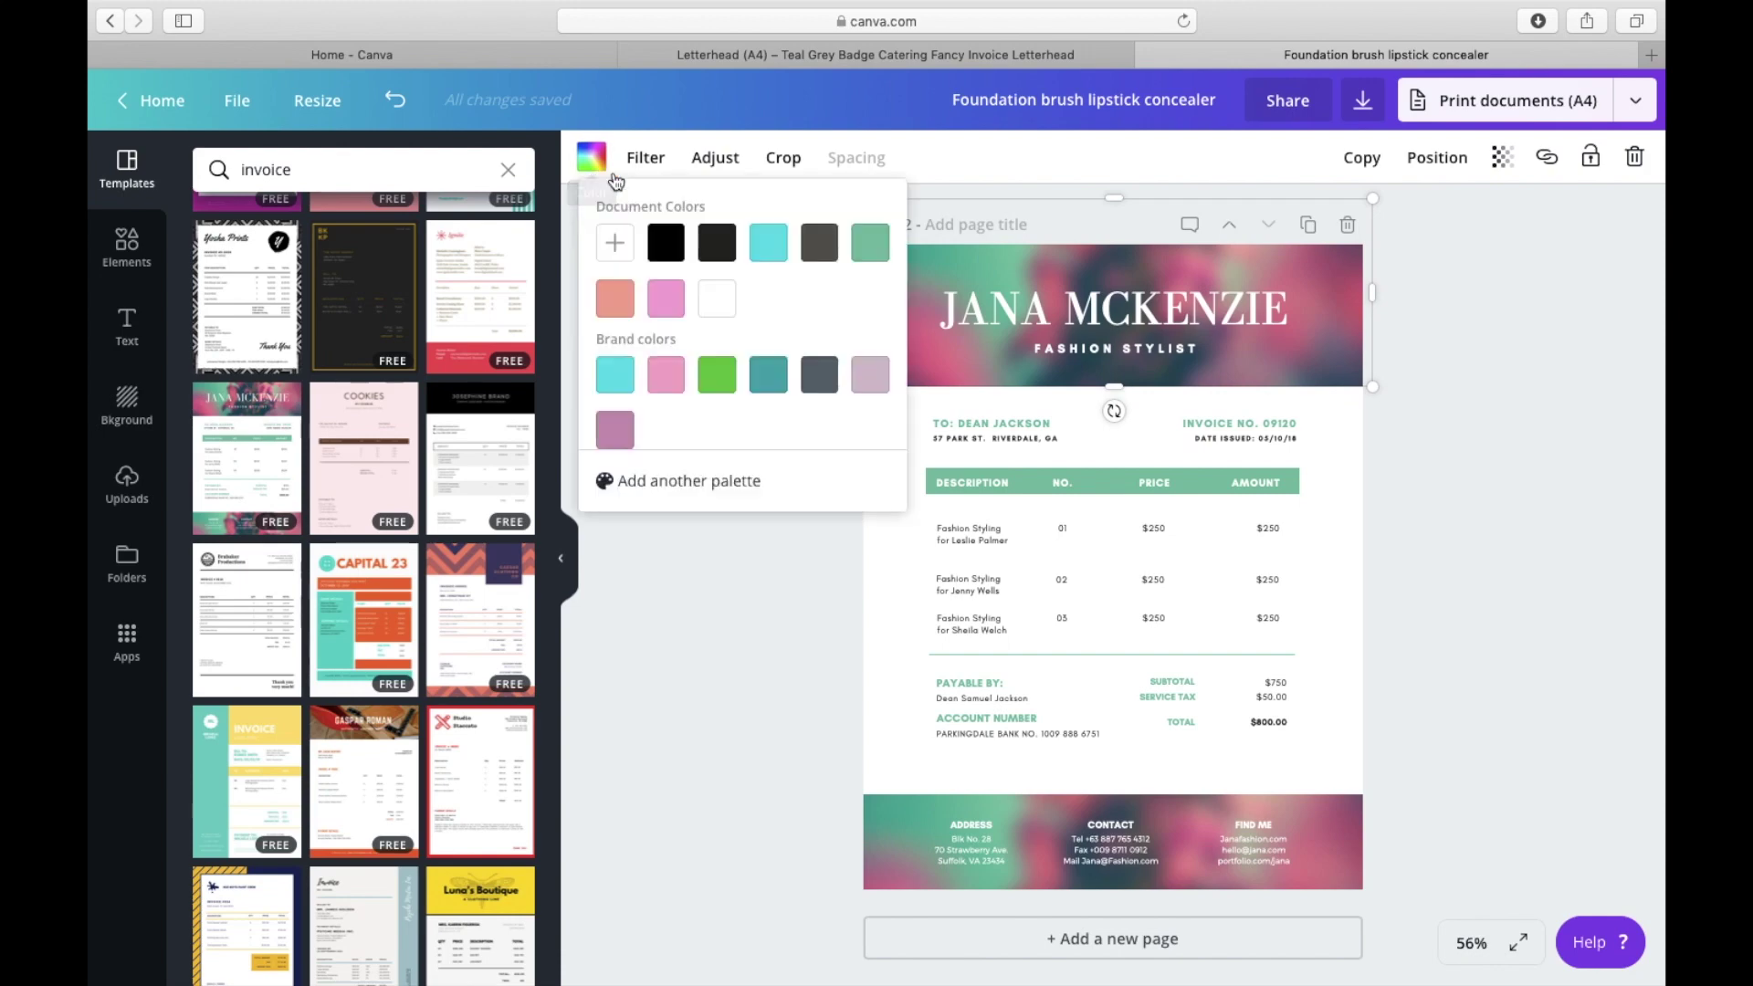
{"action": "left_click", "coordinate": [768, 242]}
{"action": "left_click", "coordinate": [745, 659]}
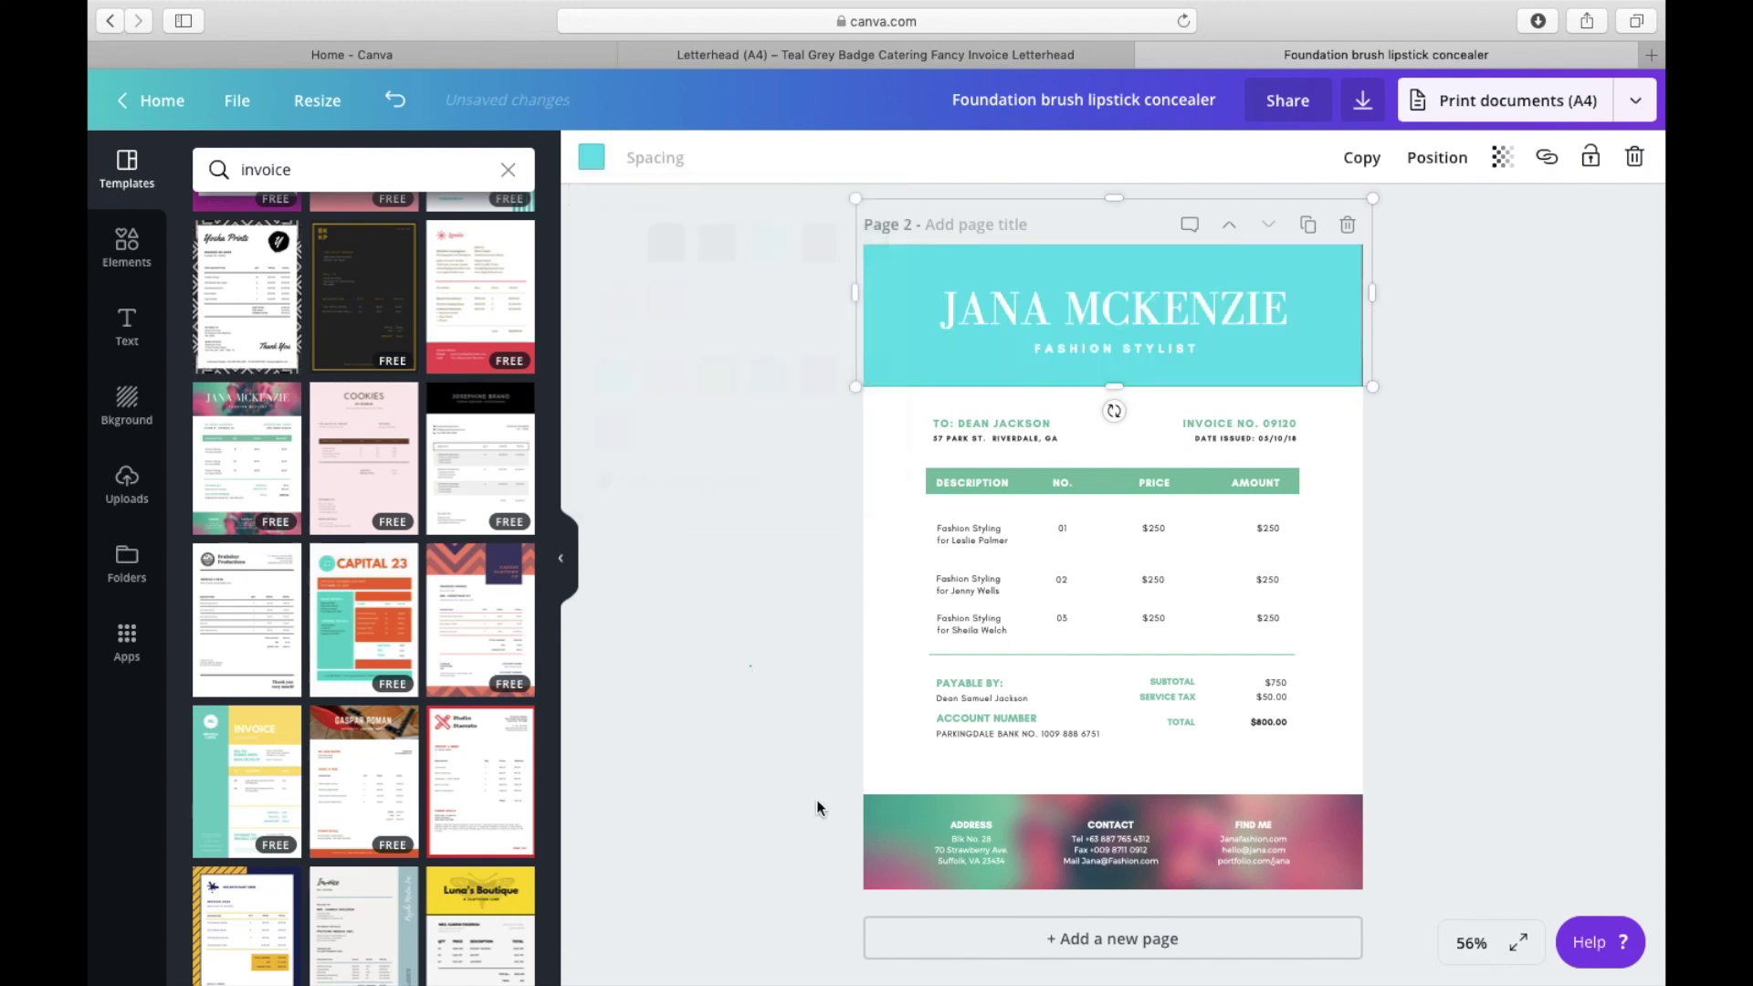
Step: Fill the blurred footer image with solid pink
{"action": "left_click", "coordinate": [882, 815]}
{"action": "left_click", "coordinate": [592, 157]}
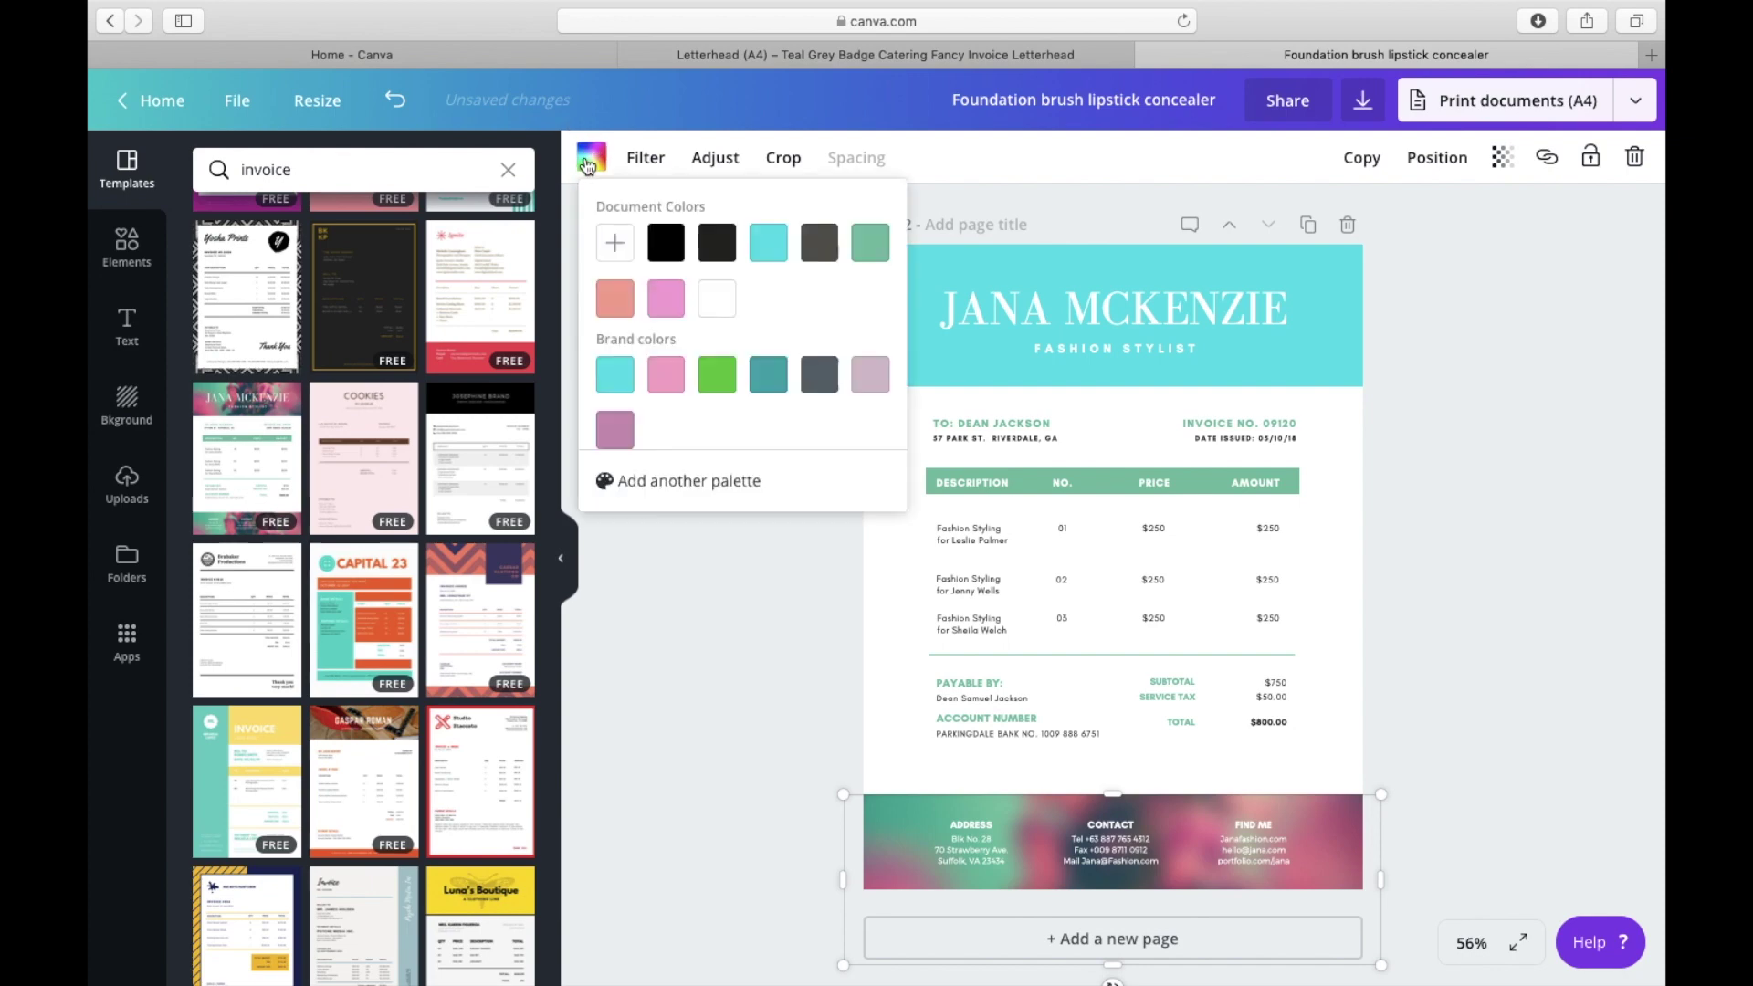
{"action": "left_click", "coordinate": [657, 313]}
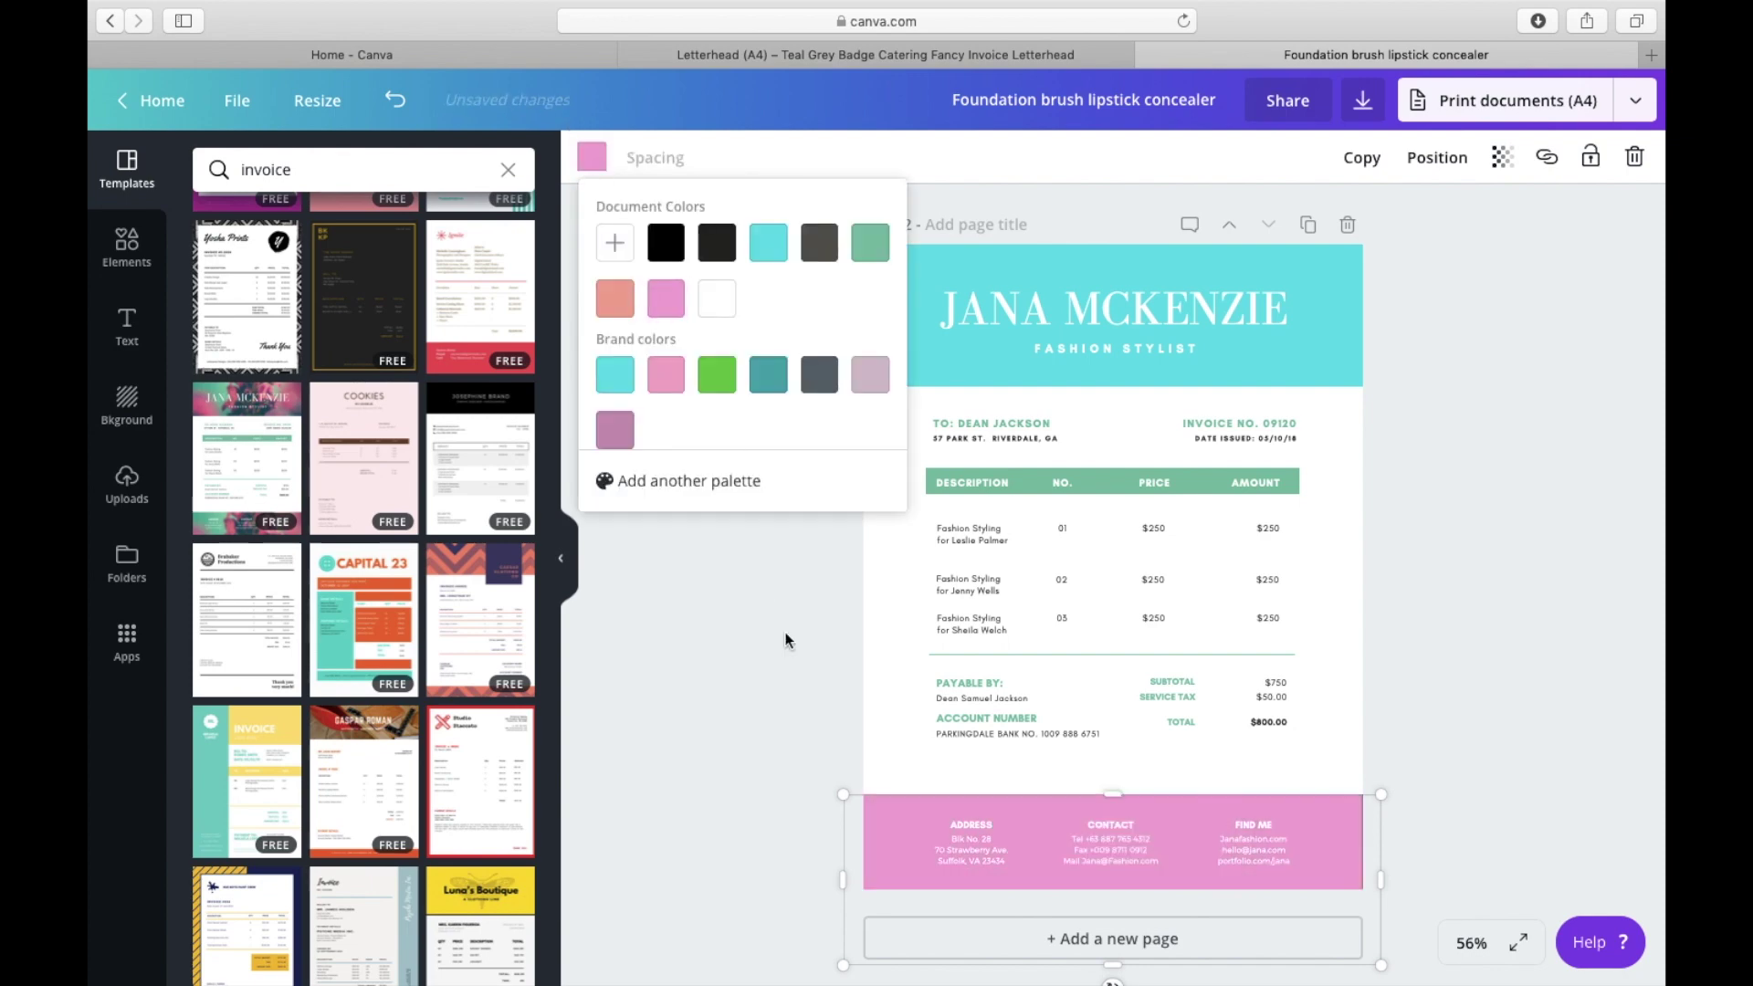
{"action": "left_click", "coordinate": [786, 825]}
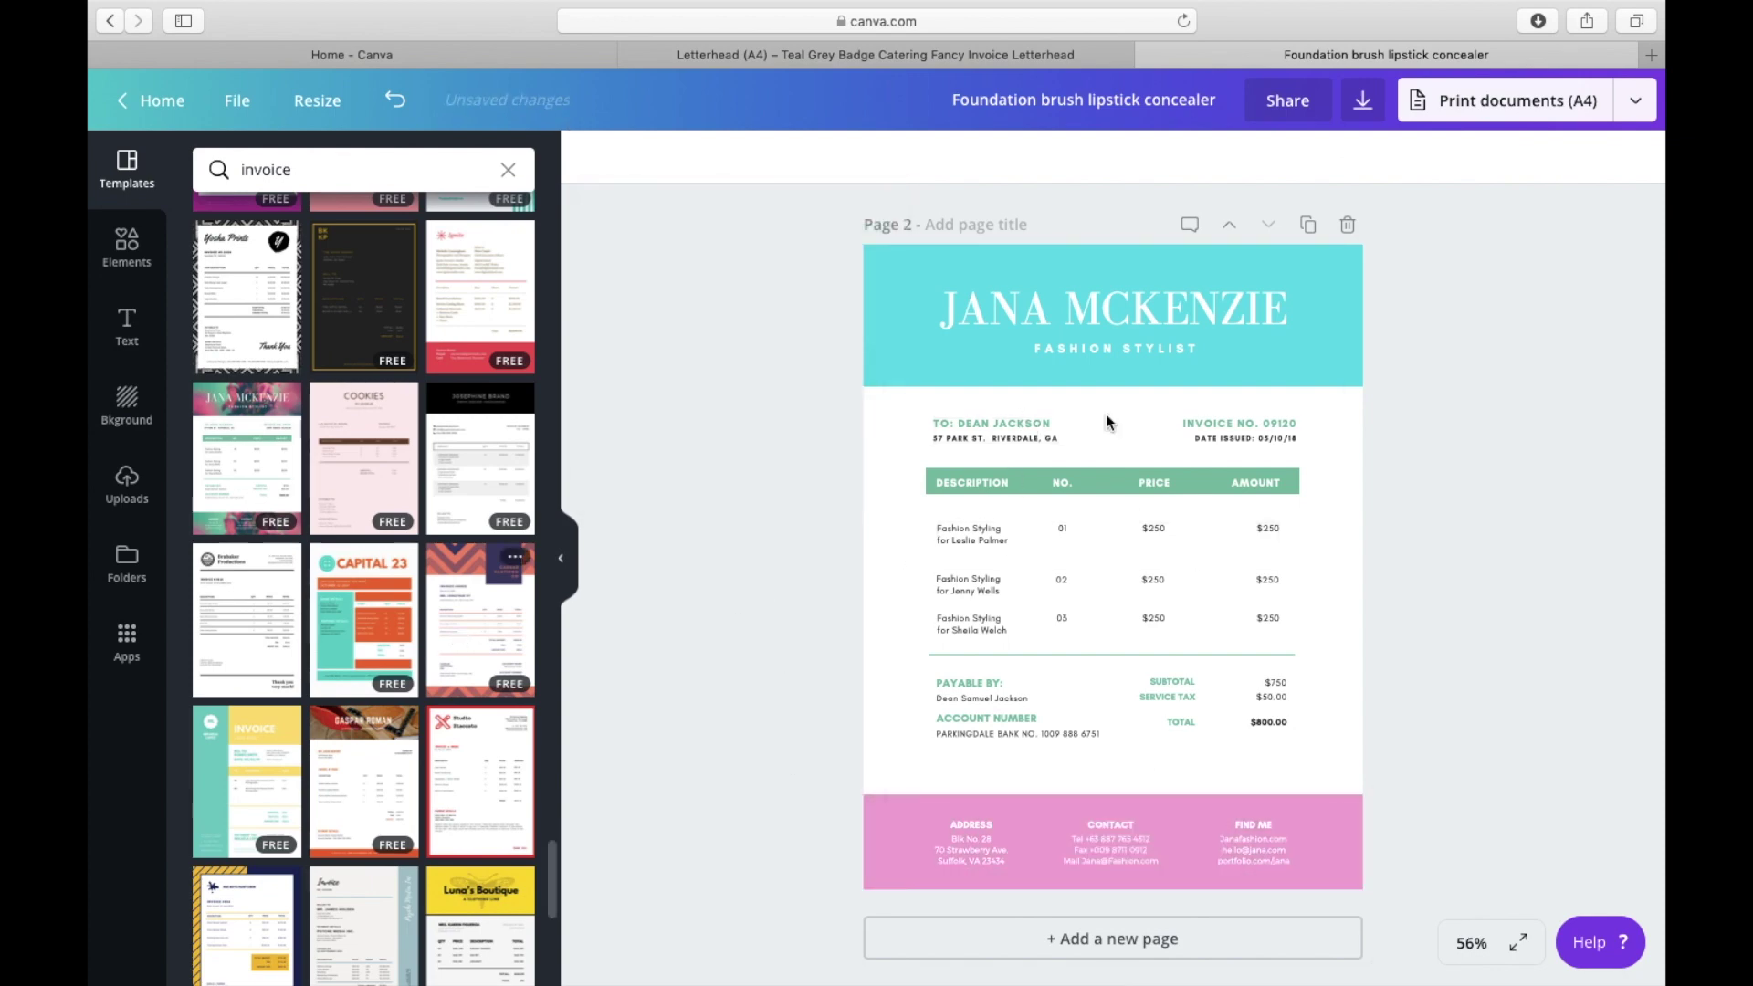
Step: Delete trial page 2, drop the uploaded neon logo onto the invoice header, and edit INVOICE #
{"action": "left_click", "coordinate": [1348, 228]}
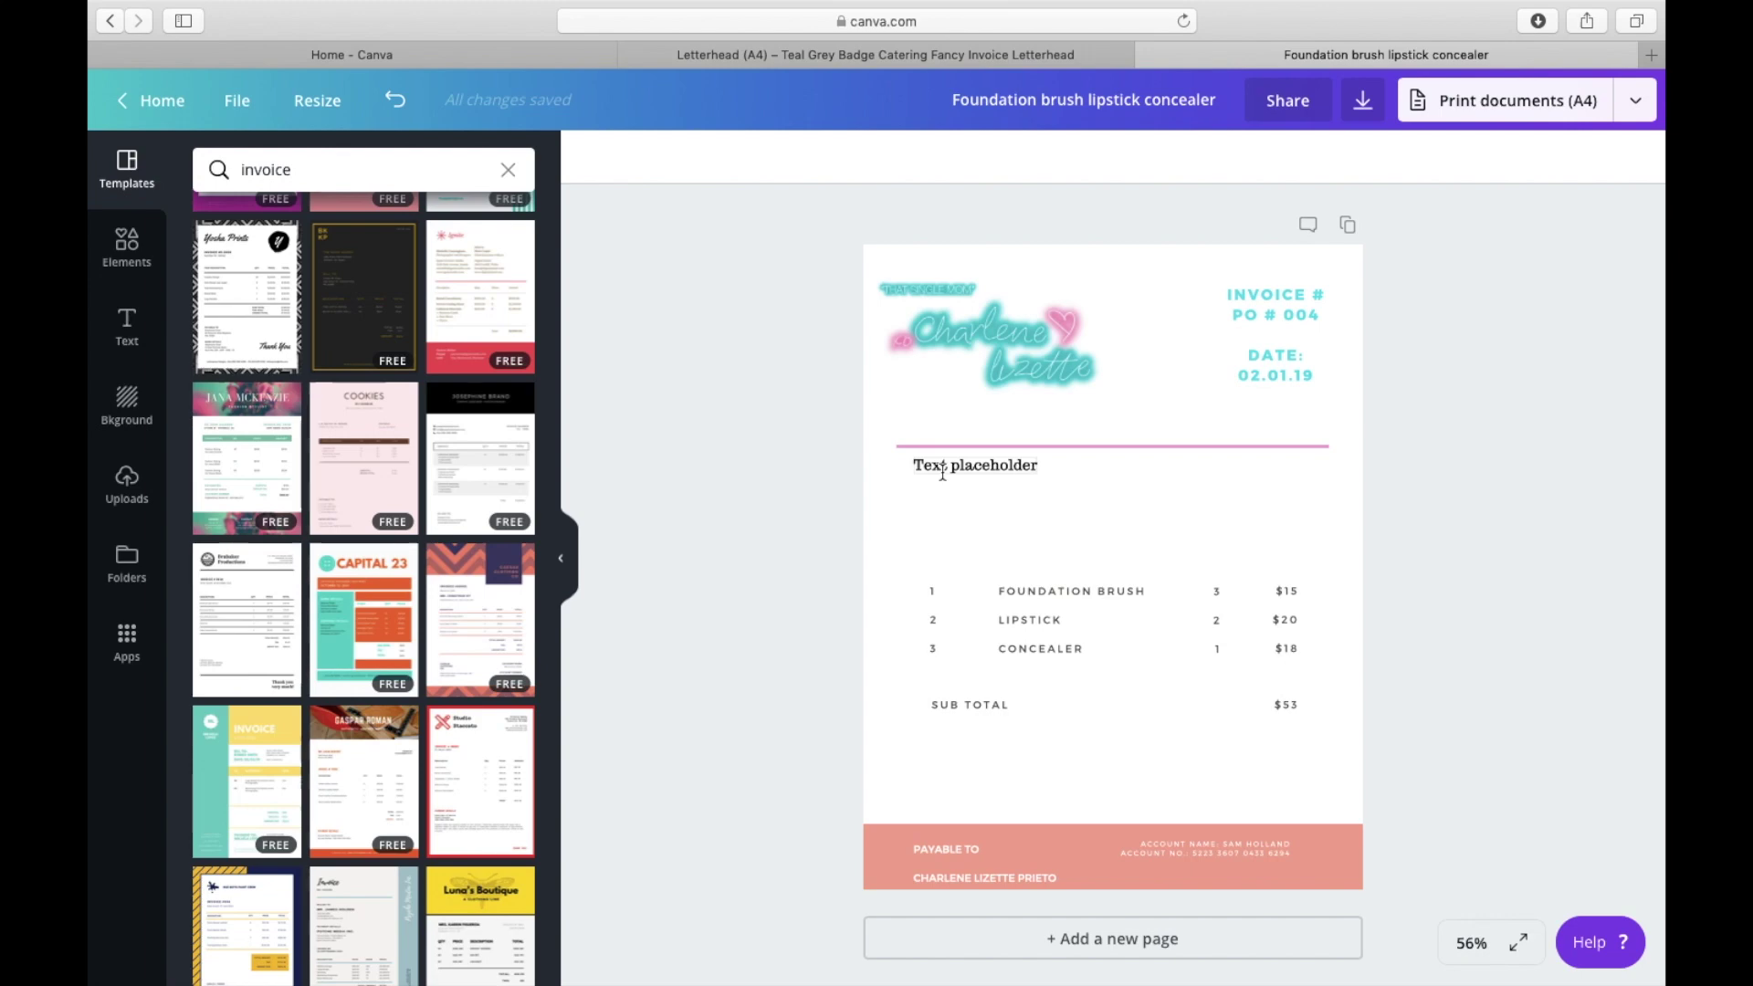
{"action": "left_click", "coordinate": [125, 500]}
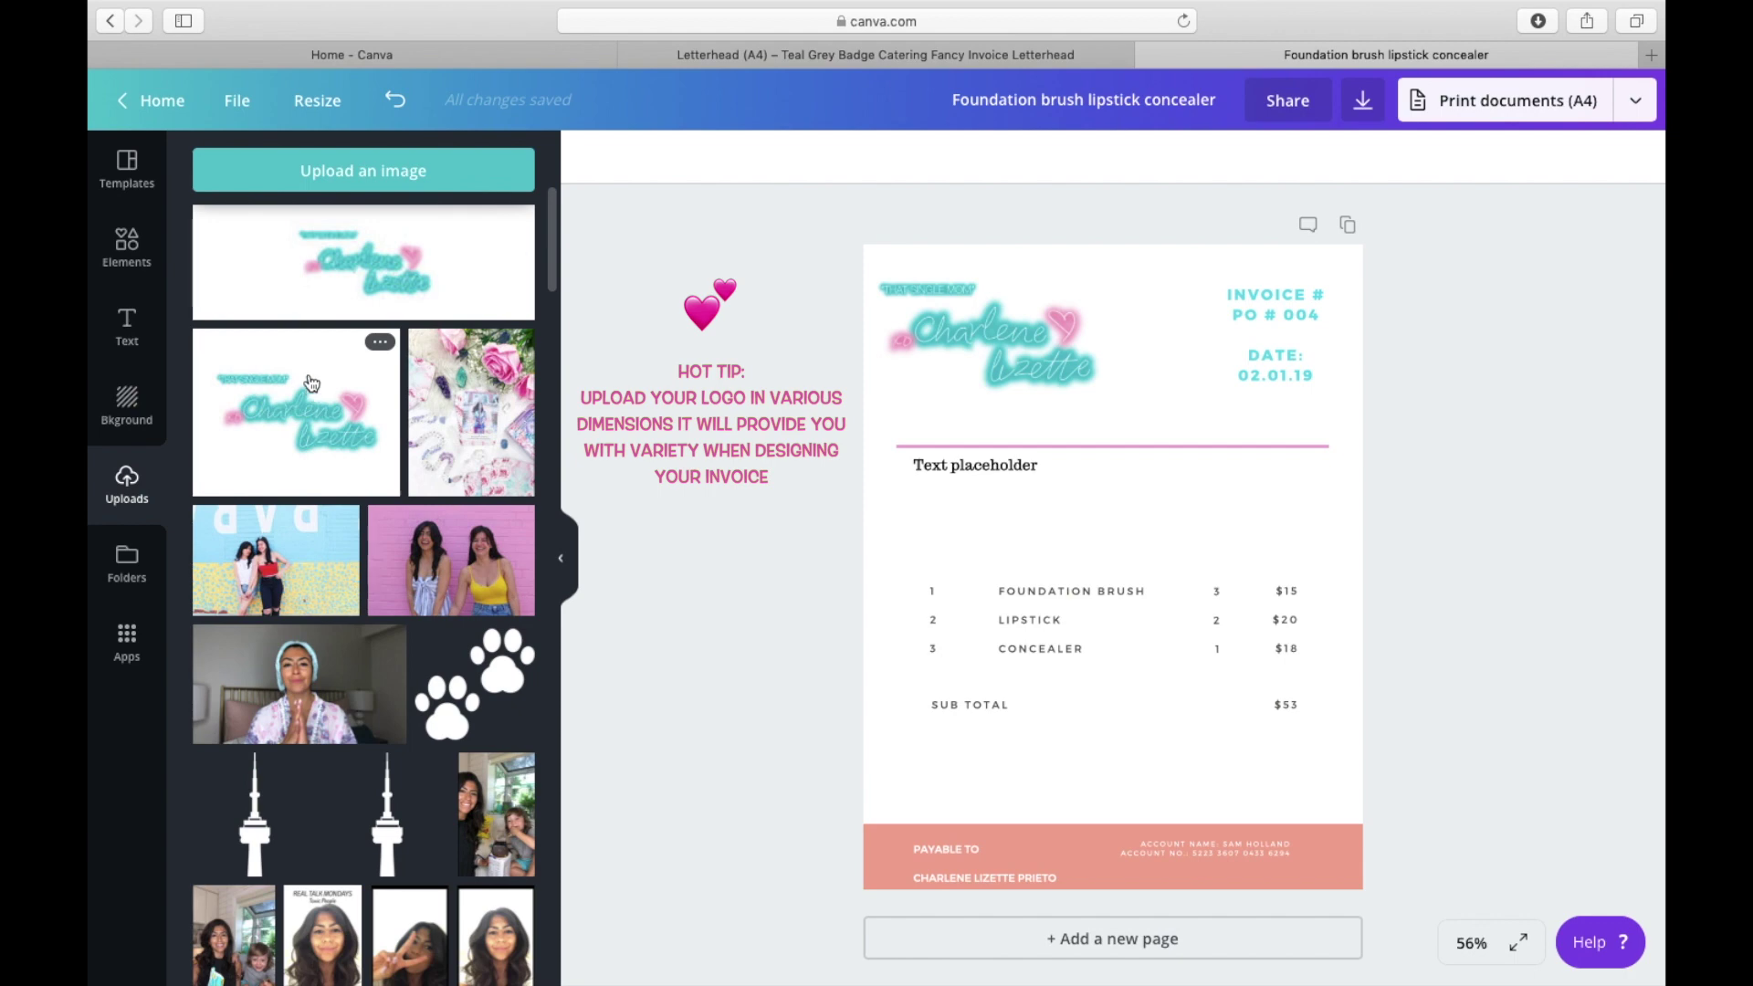
{"action": "left_click_drag", "start_coordinate": [360, 382], "coordinate": [741, 375]}
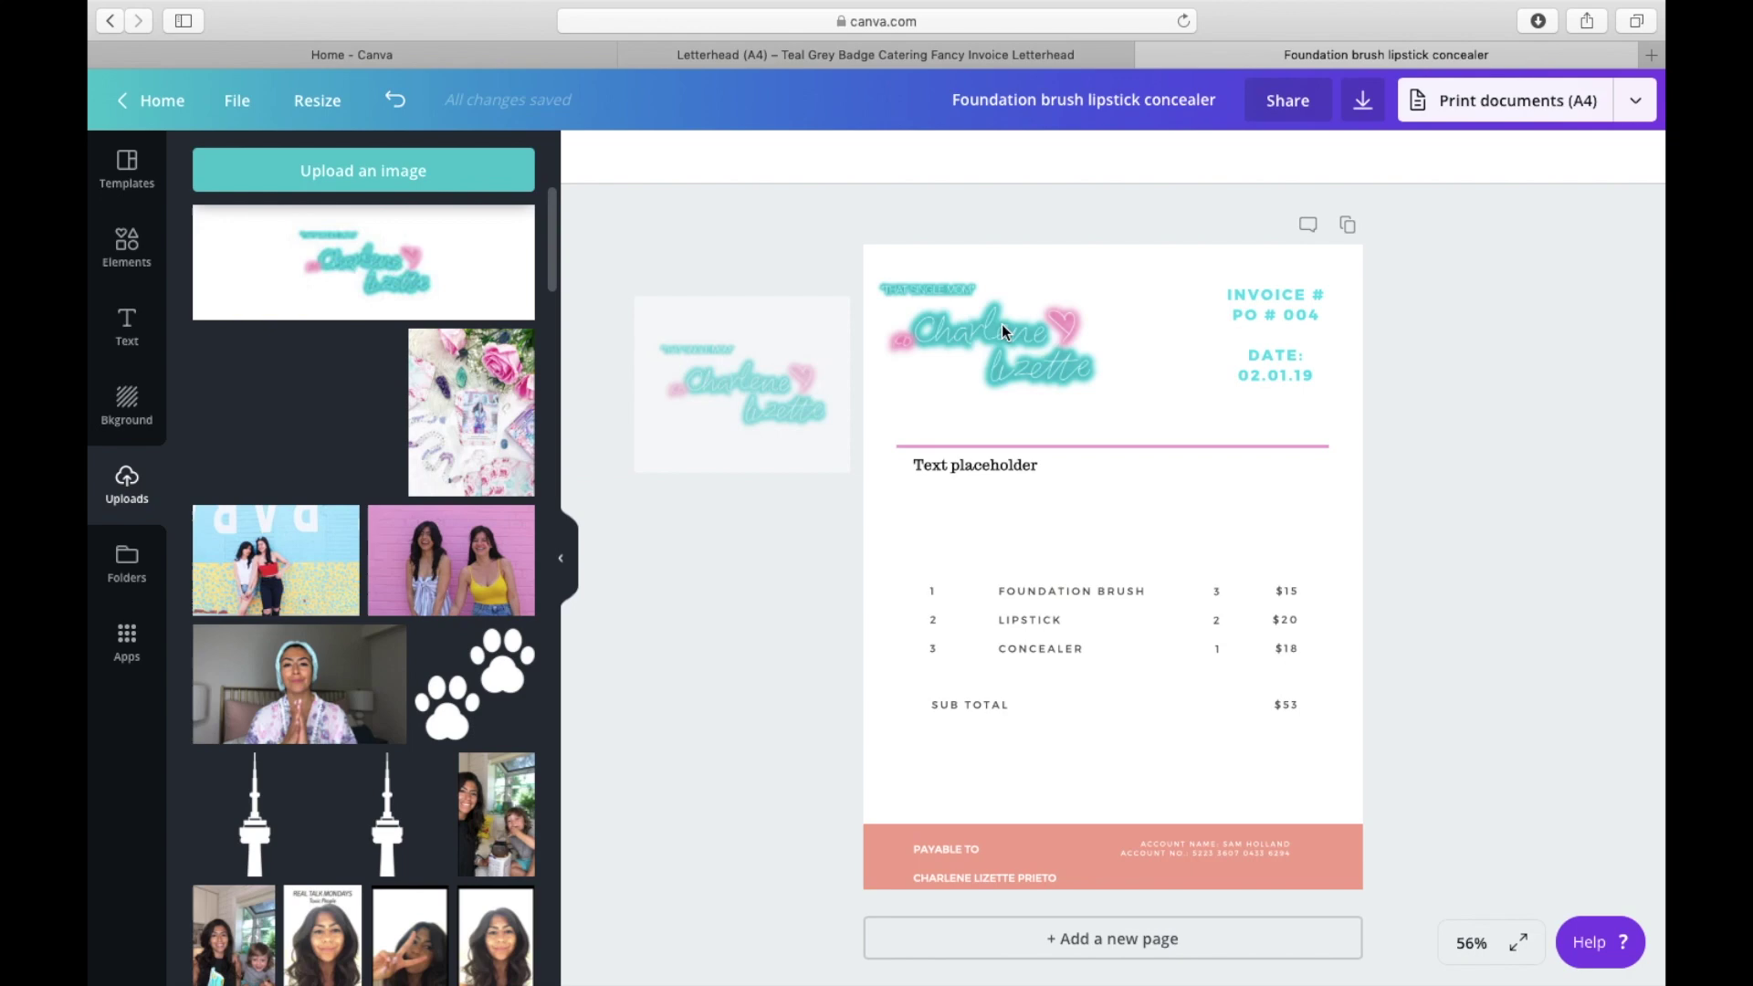
{"action": "left_click_drag", "start_coordinate": [1001, 326], "coordinate": [1027, 321]}
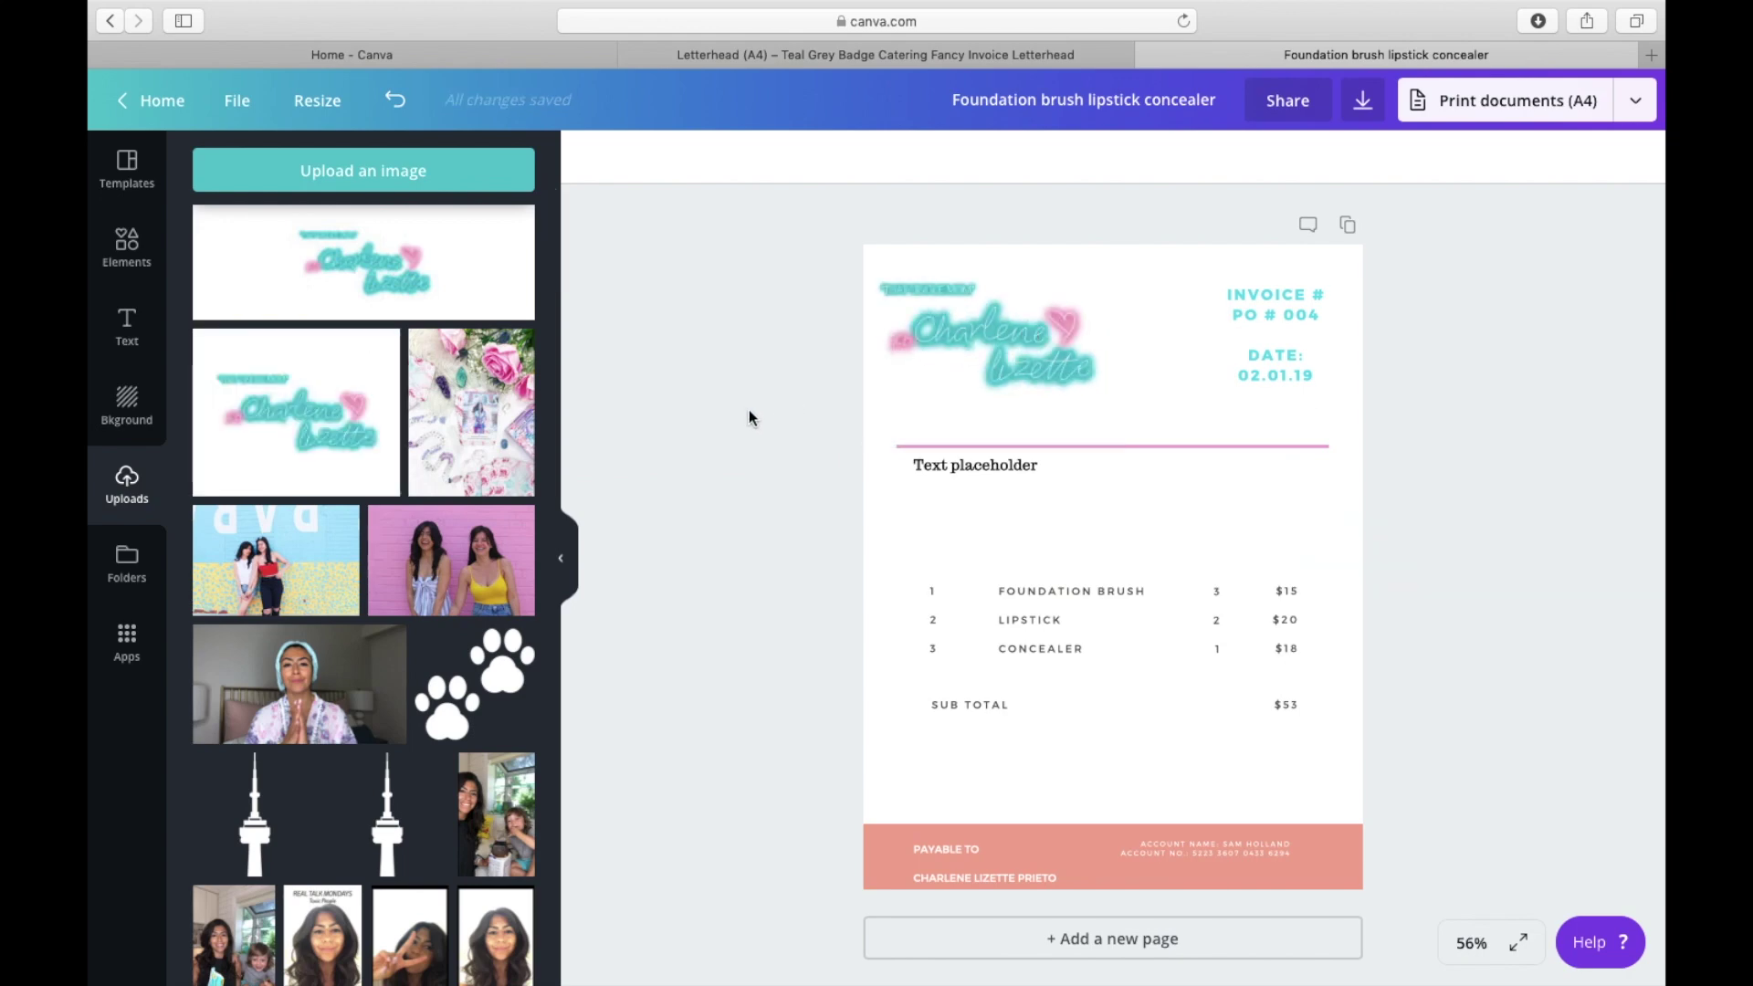
{"action": "double_click", "coordinate": [1241, 326]}
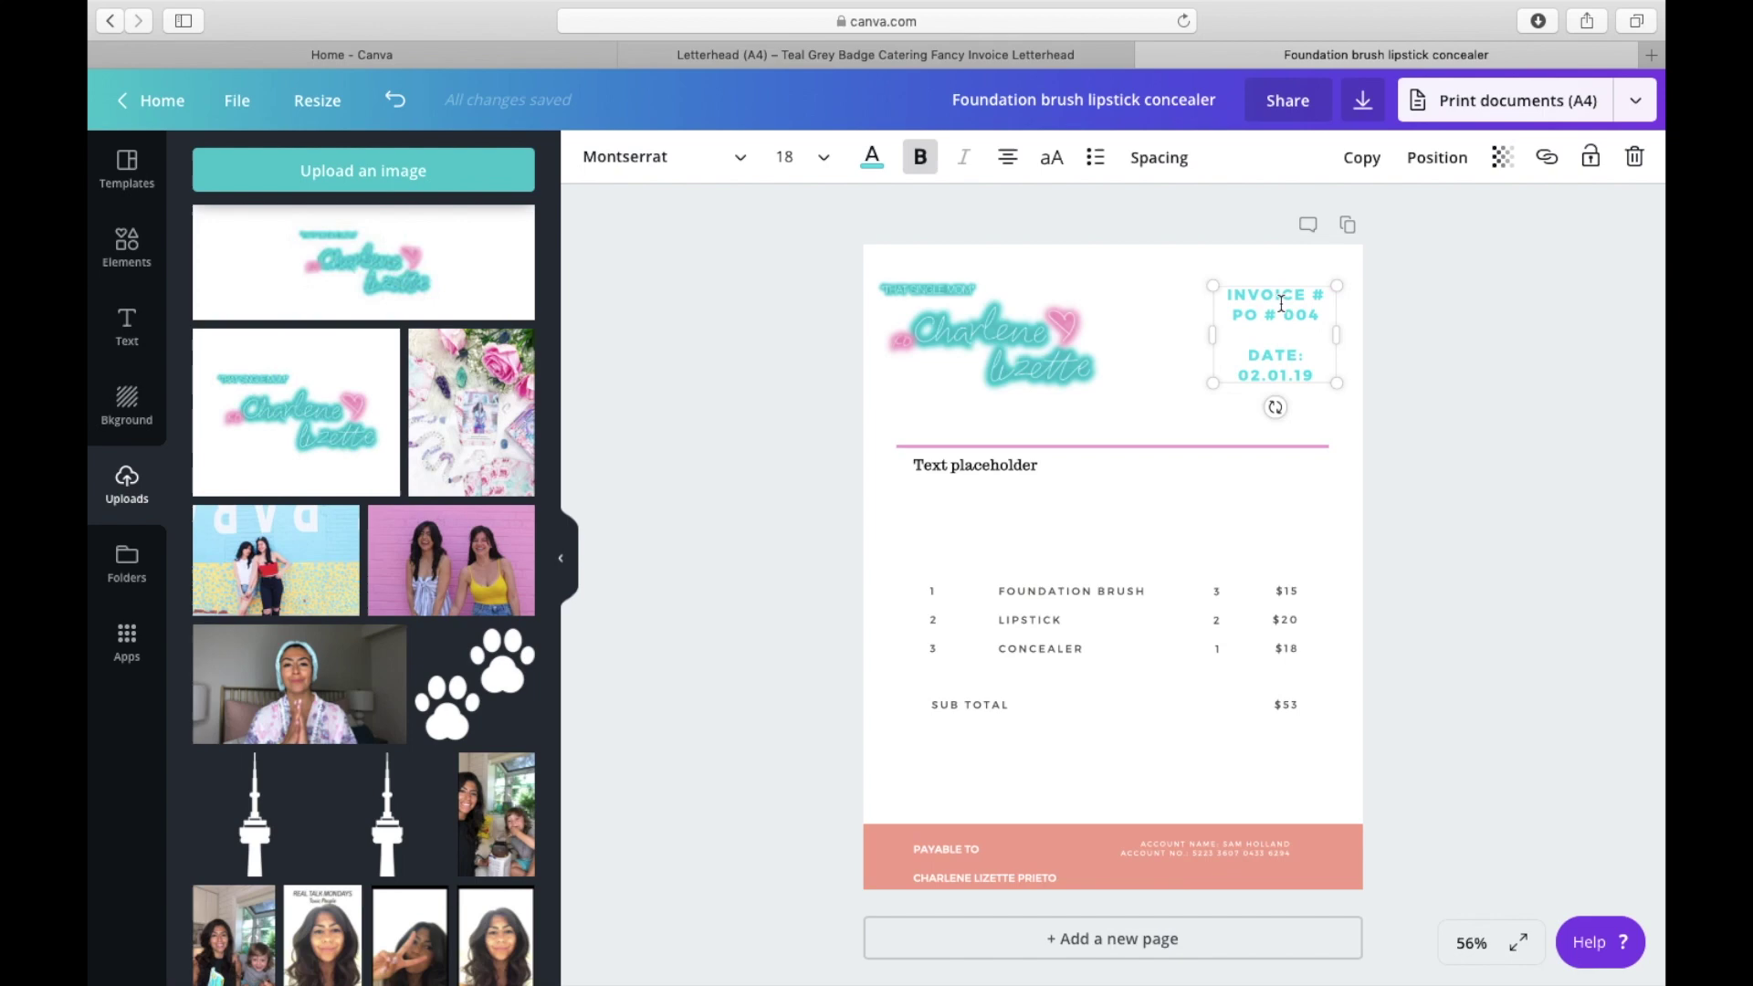
Step: Add a second Text placeholder and place it beside the first
{"action": "left_click", "coordinate": [912, 524]}
{"action": "left_click", "coordinate": [947, 465]}
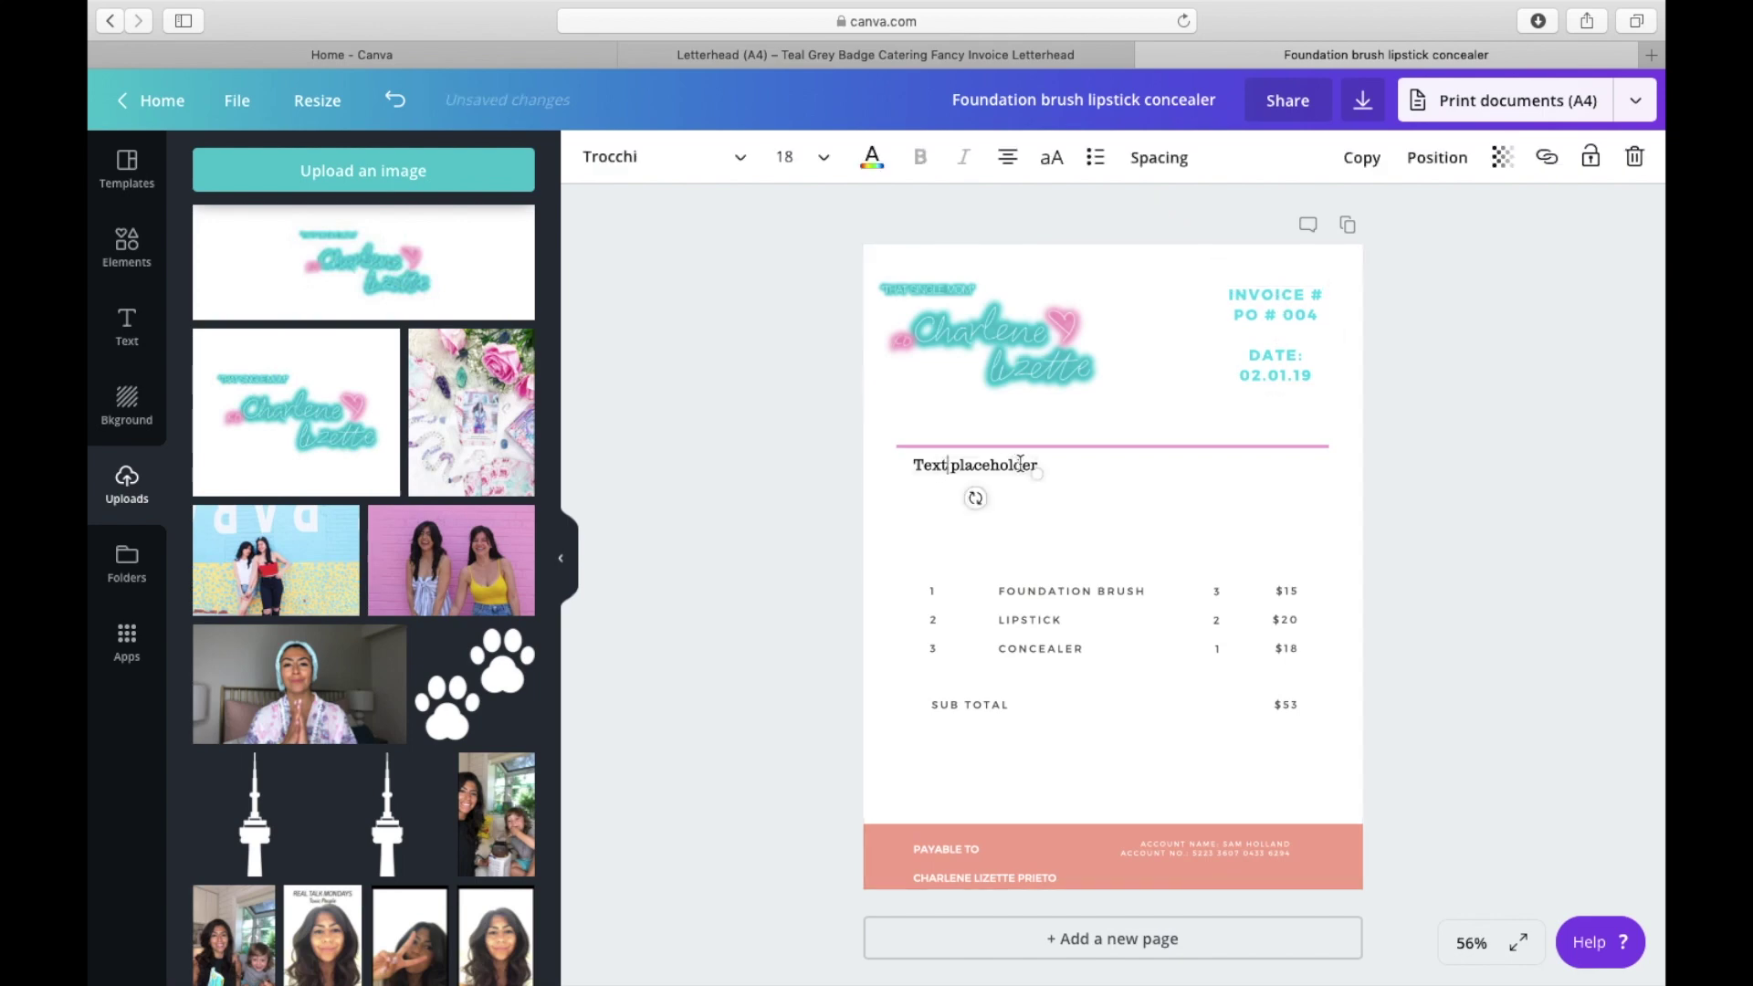
{"action": "left_click", "coordinate": [127, 324]}
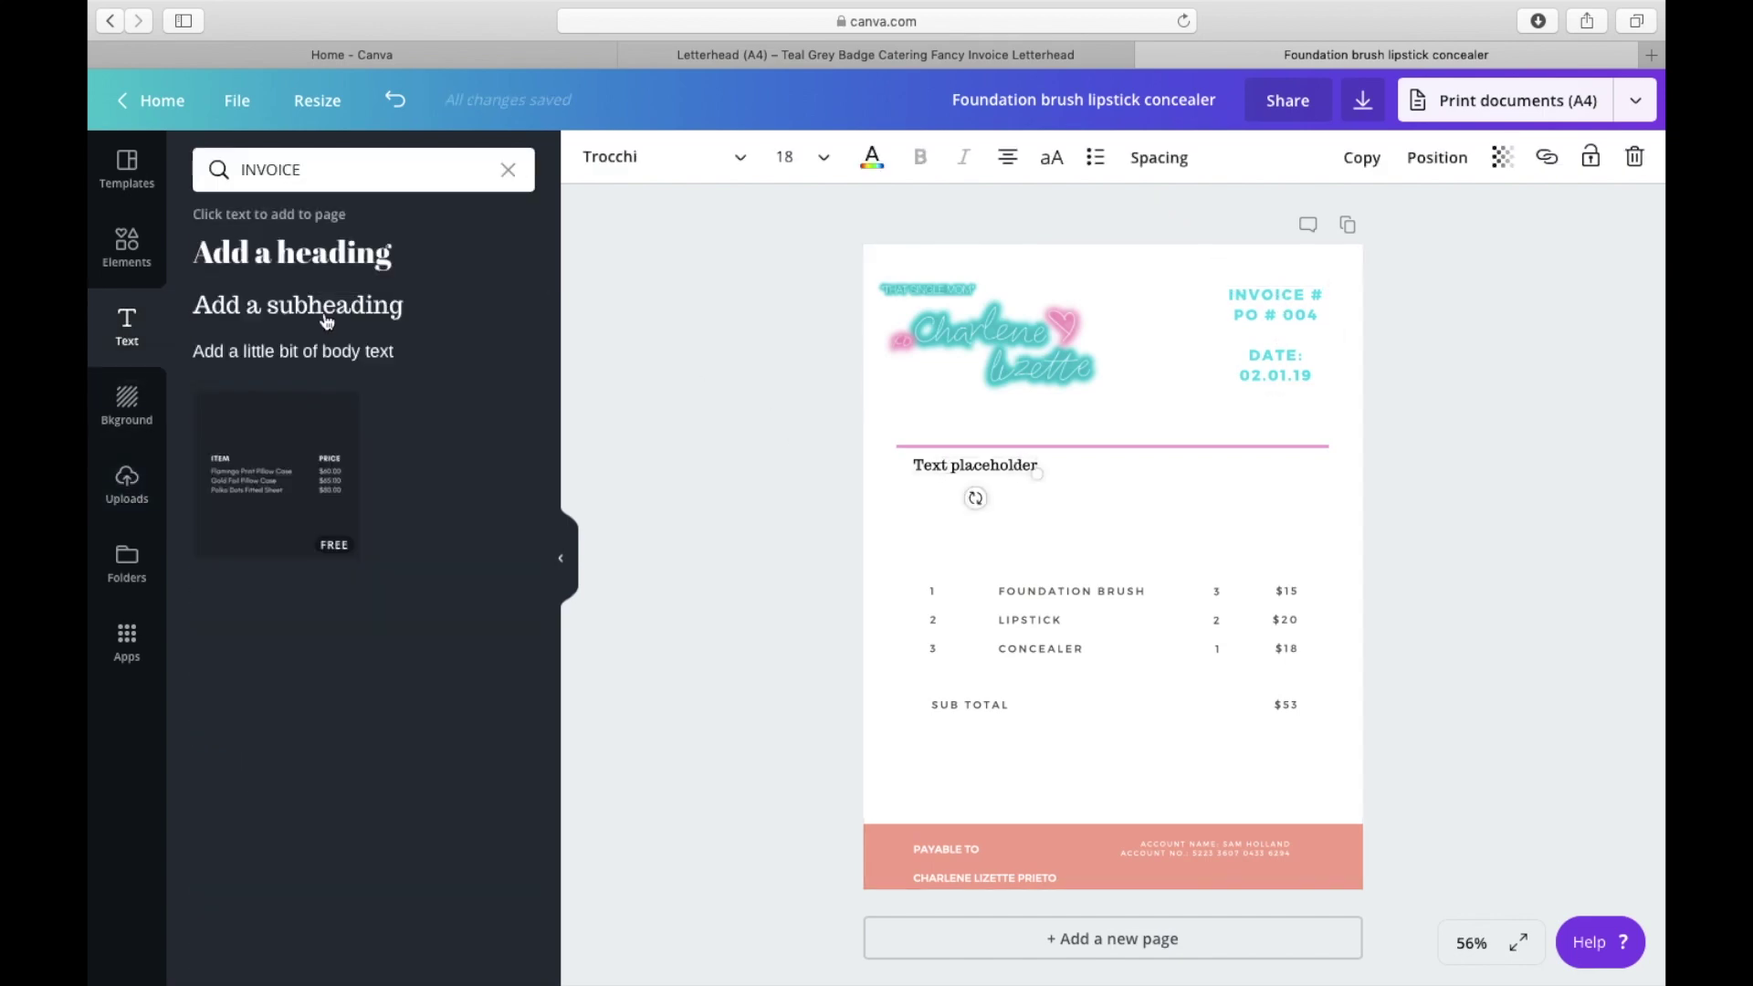
{"action": "left_click", "coordinate": [331, 313]}
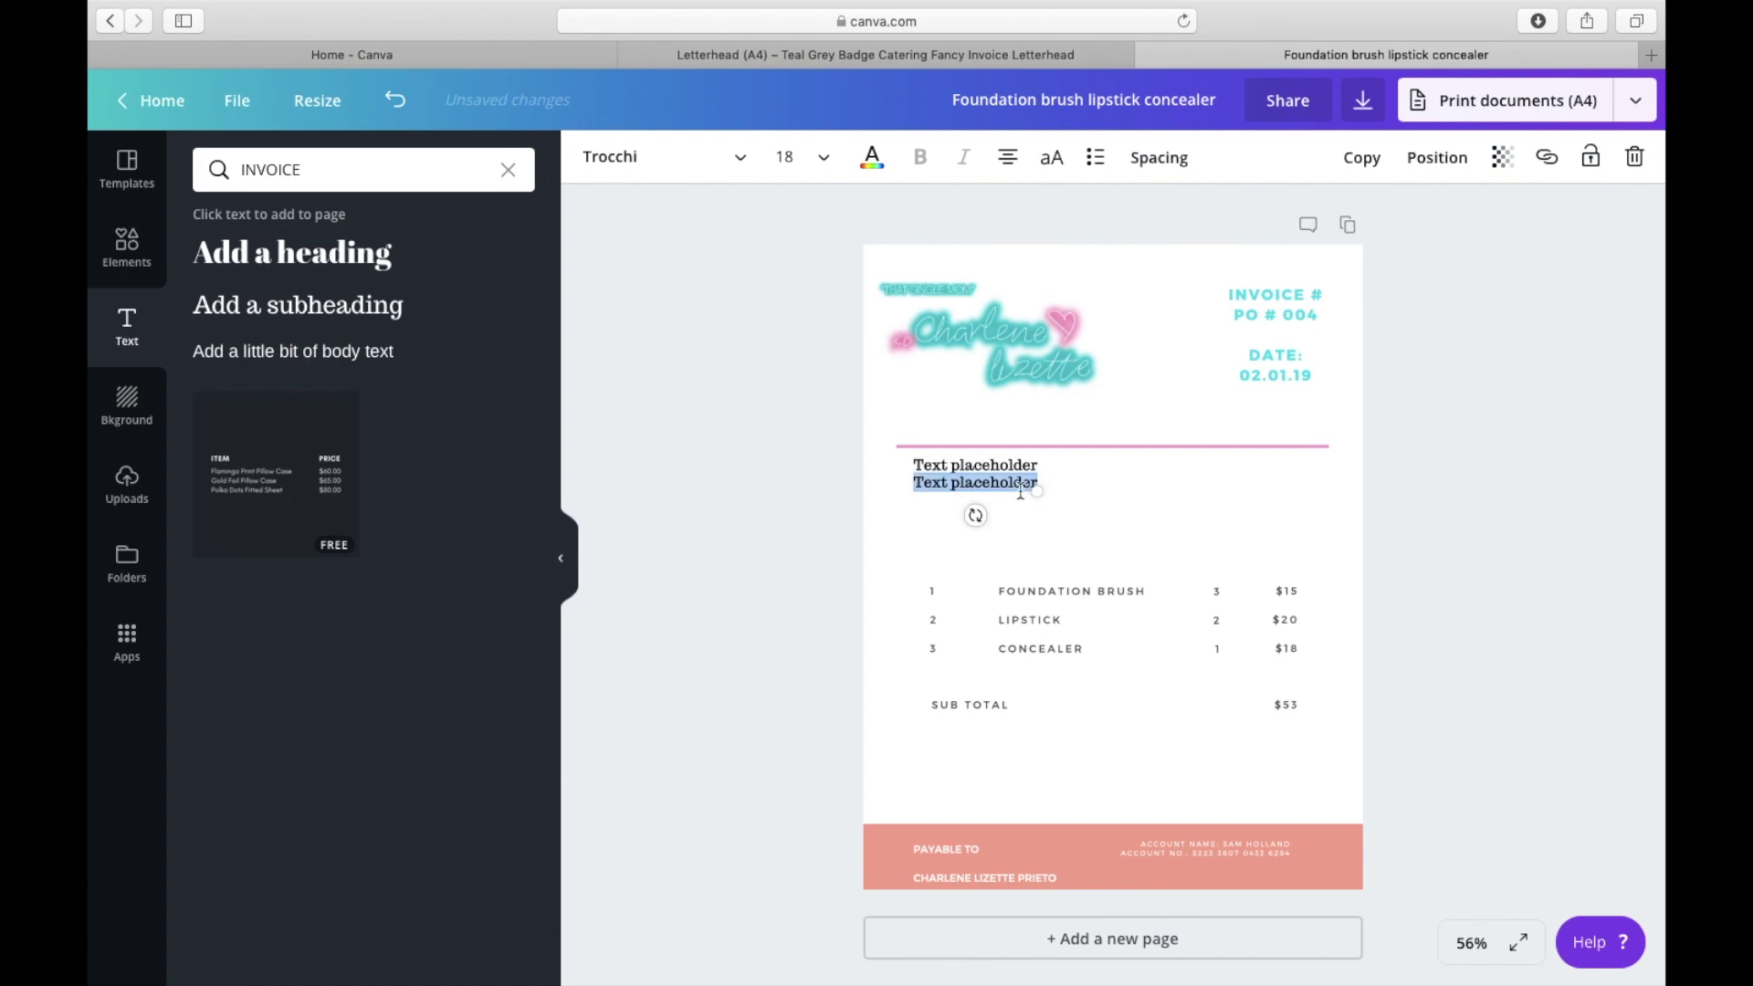
{"action": "left_click", "coordinate": [1163, 497]}
{"action": "left_click_drag", "start_coordinate": [959, 484], "coordinate": [1103, 468]}
Step: Change the first placeholder to the heading 'ITEM DESCRIPTION'
{"action": "double_click", "coordinate": [975, 466]}
{"action": "type", "text": "item"}
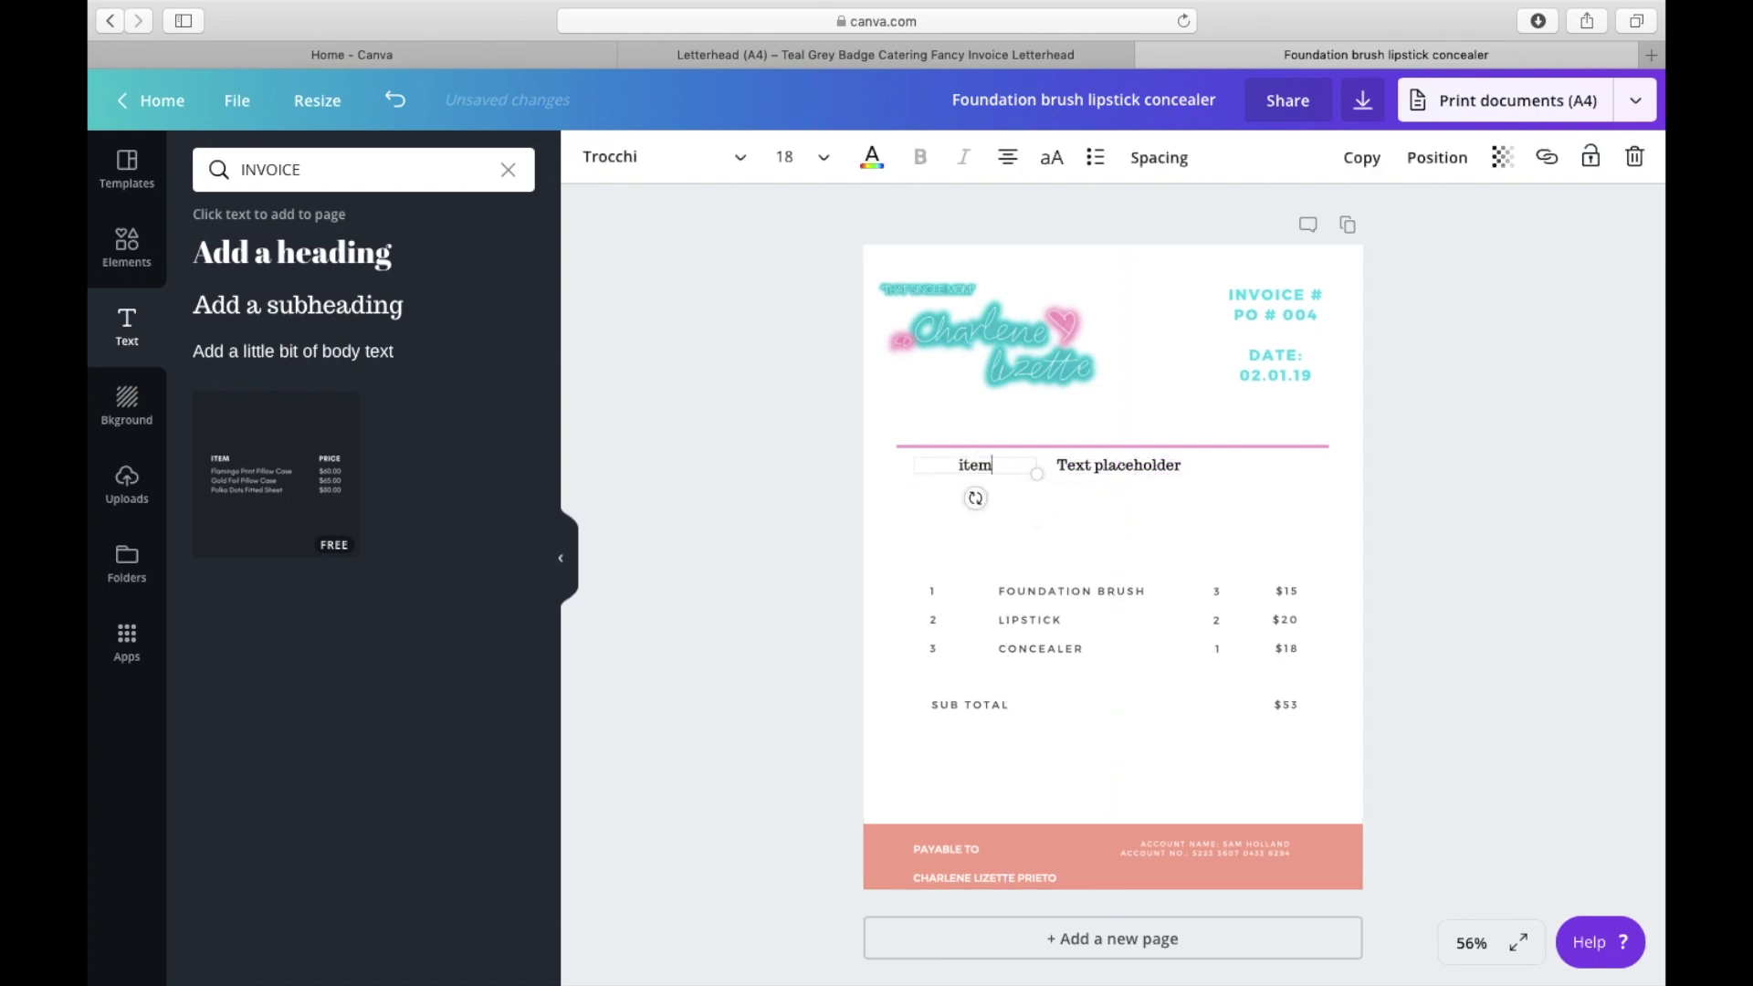
{"action": "key", "text": "BackSpace"}
{"action": "key", "text": "BackSpace"}
{"action": "key", "text": "BackSpace"}
{"action": "type", "text": "tem"}
{"action": "key", "text": "BackSpace"}
{"action": "key", "text": "BackSpace"}
{"action": "key", "text": "BackSpace"}
{"action": "type", "text": "TEM DESCRIPTION"}
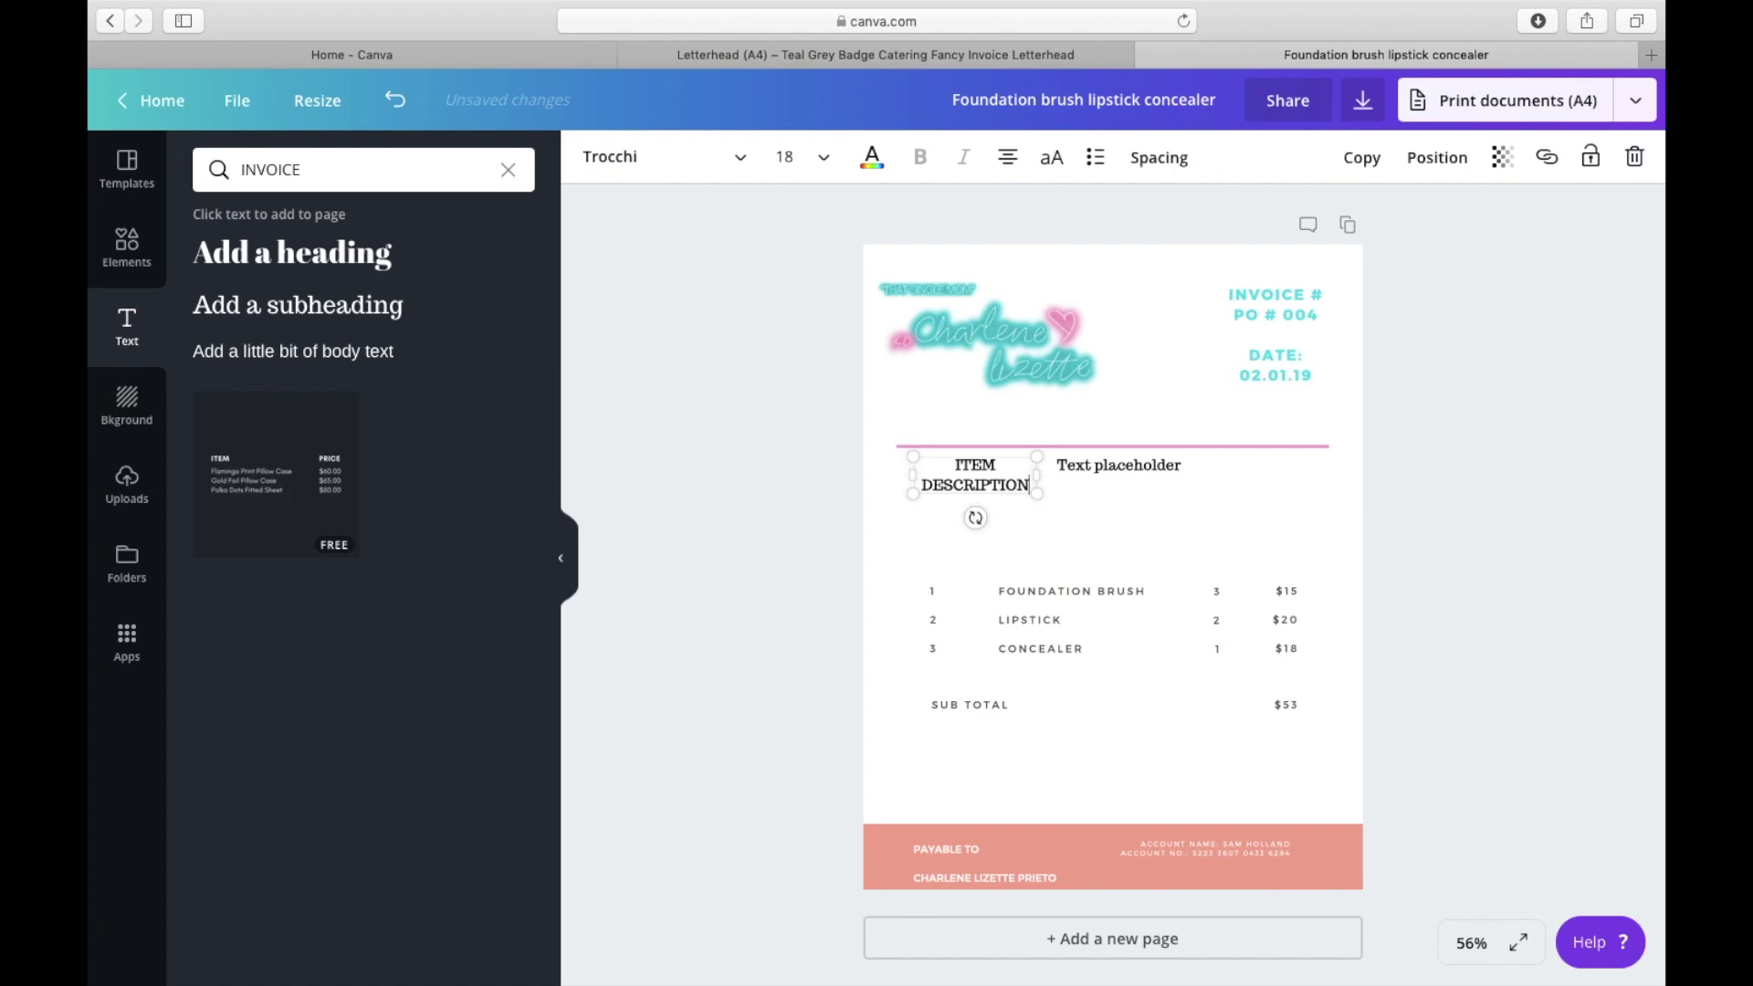
{"action": "key", "text": "Escape"}
Step: Replace the second placeholder's text with 'QTY'
{"action": "left_click", "coordinate": [1074, 482]}
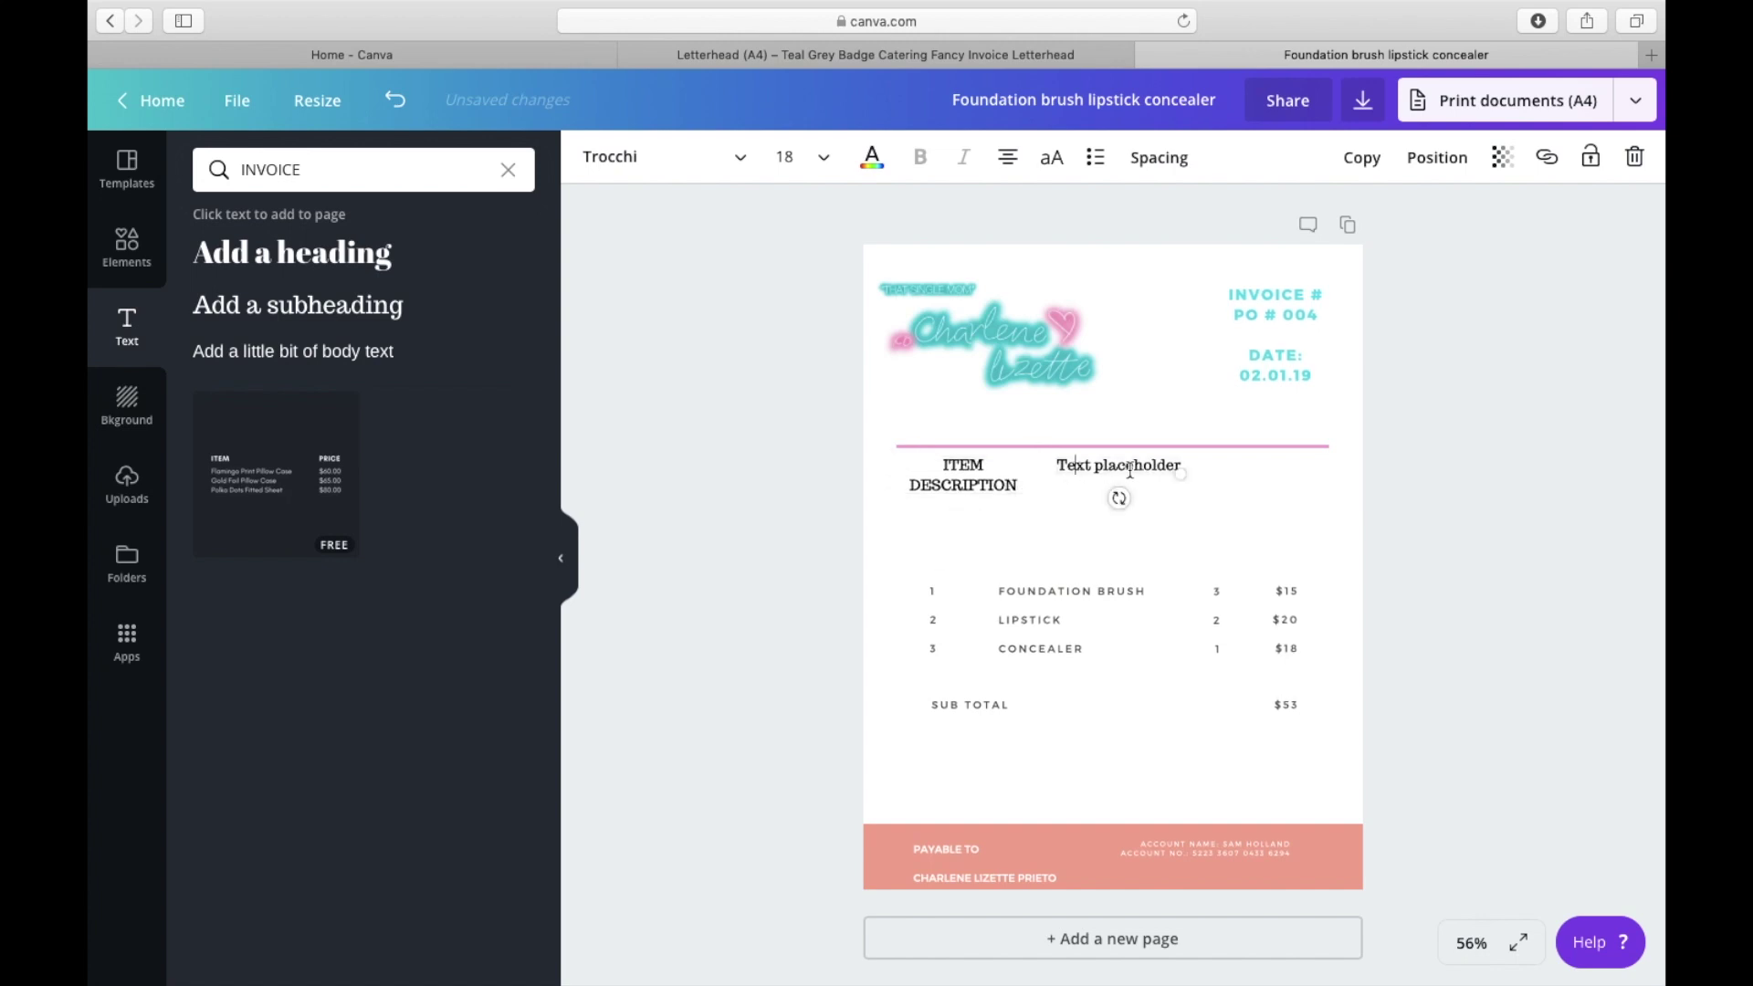
{"action": "double_click", "coordinate": [1178, 466]}
{"action": "left_click_drag", "start_coordinate": [1181, 468], "coordinate": [1176, 462]}
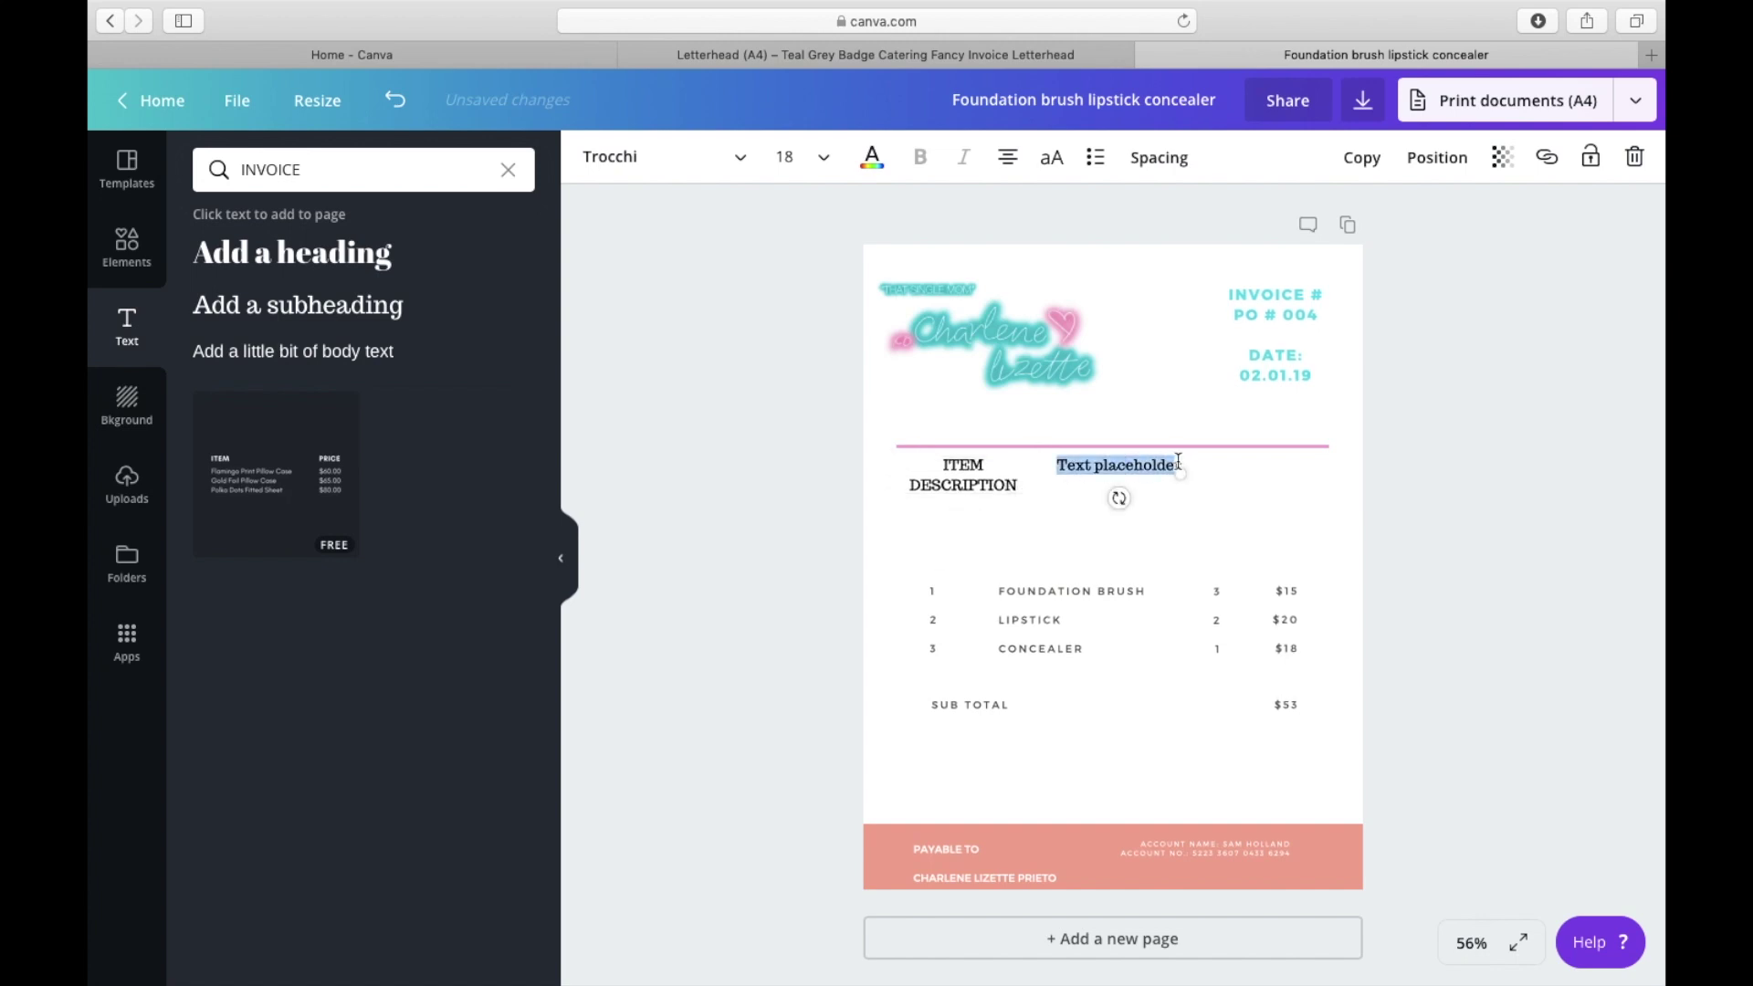
{"action": "key", "text": "BackSpace"}
{"action": "type", "text": "QTYr"}
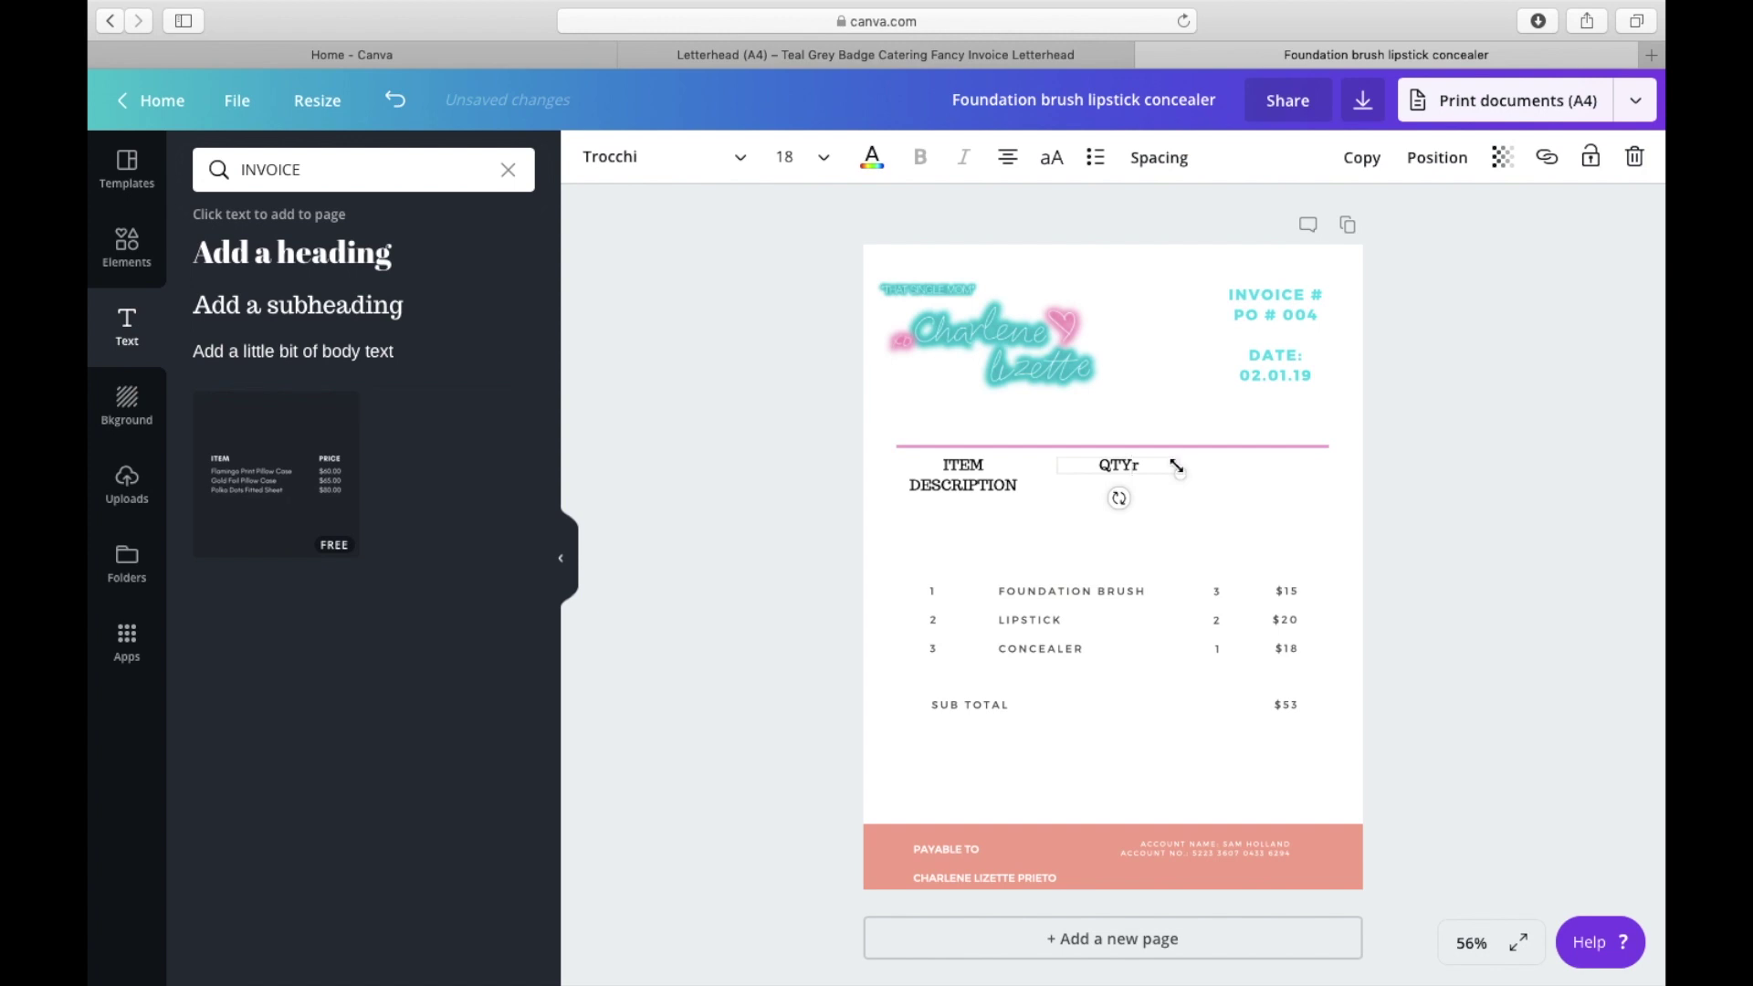
{"action": "key", "text": "BackSpace"}
Step: Duplicate the heading to create 'PRICE' and 'TOTAL' headings in the header row
{"action": "left_click", "coordinate": [1362, 157]}
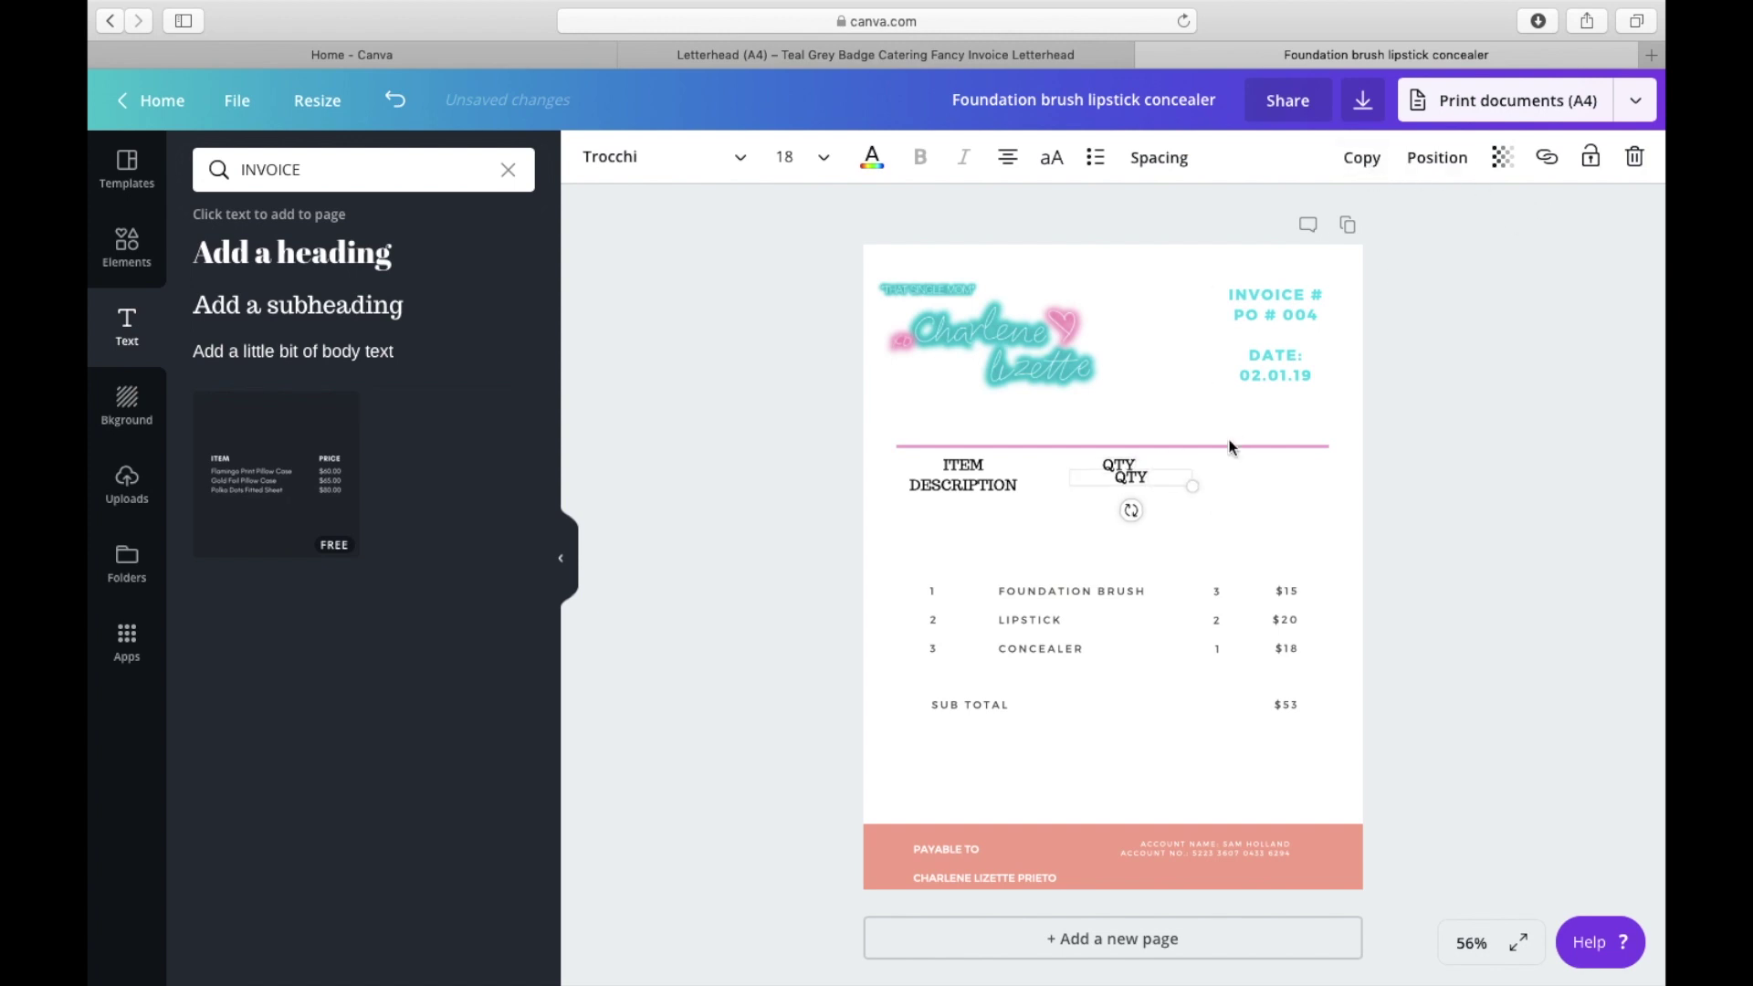
{"action": "double_click", "coordinate": [1142, 477]}
{"action": "type", "text": "PRICE"}
{"action": "left_click", "coordinate": [1362, 157]}
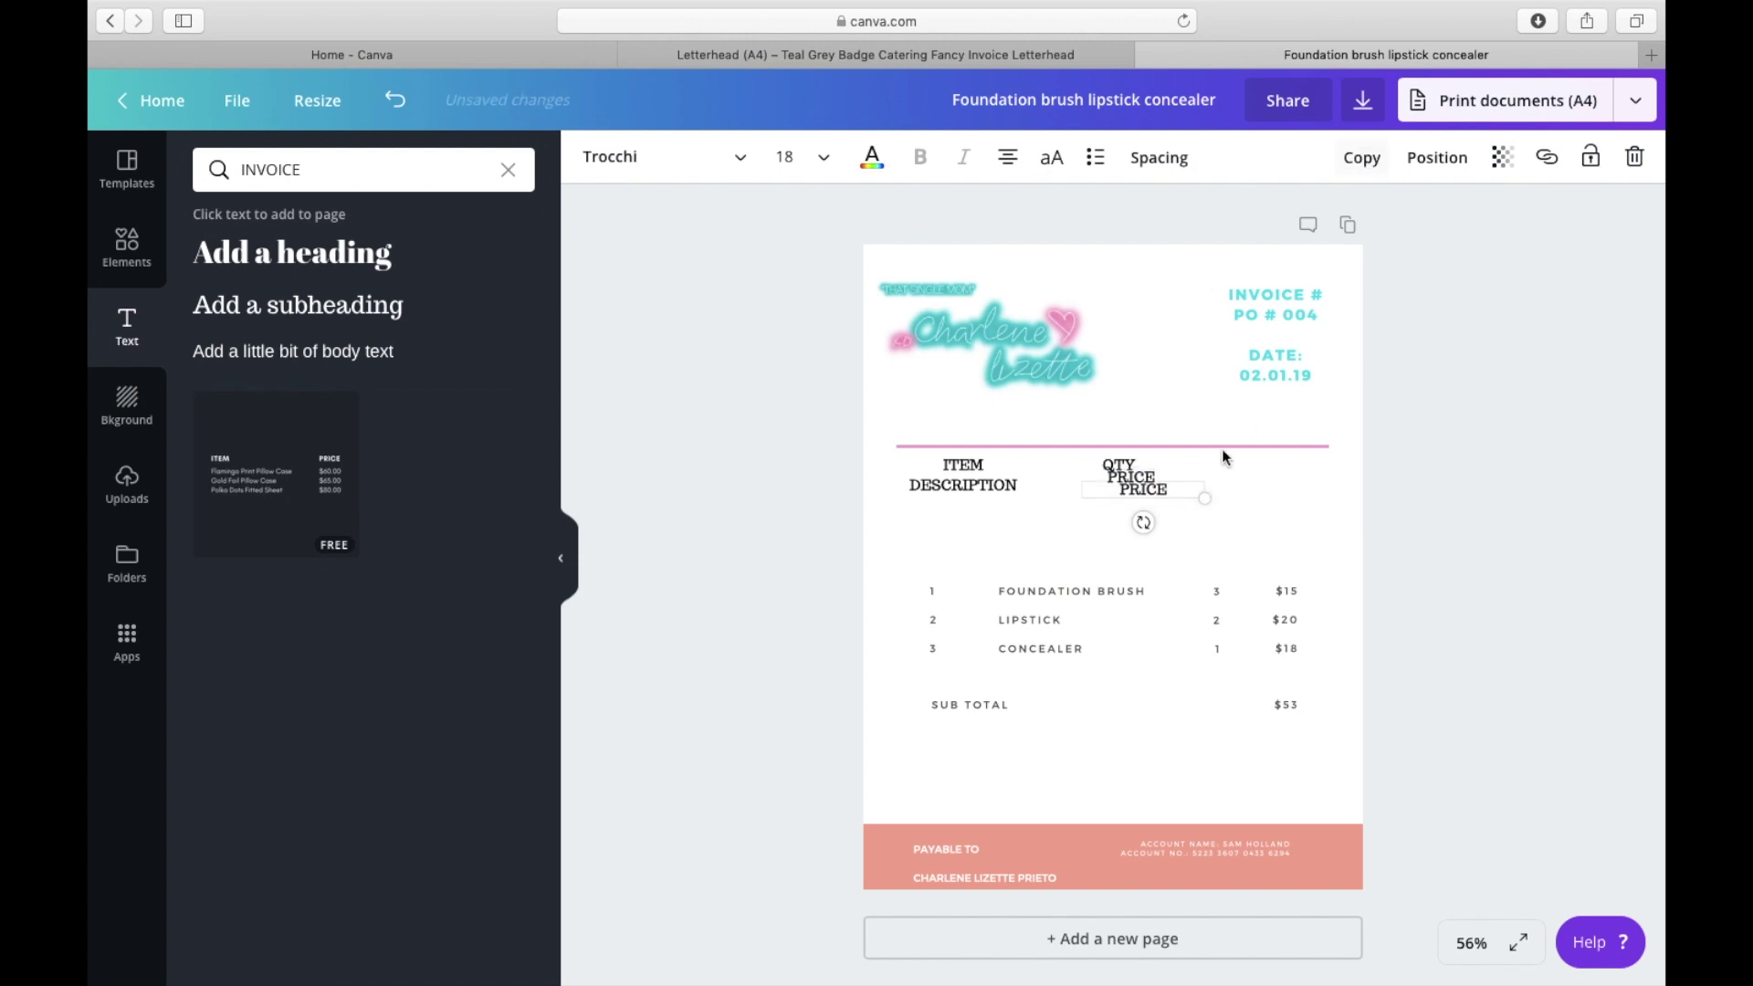
{"action": "left_click_drag", "start_coordinate": [1168, 486], "coordinate": [1226, 466]}
{"action": "type", "text": "TOTAL"}
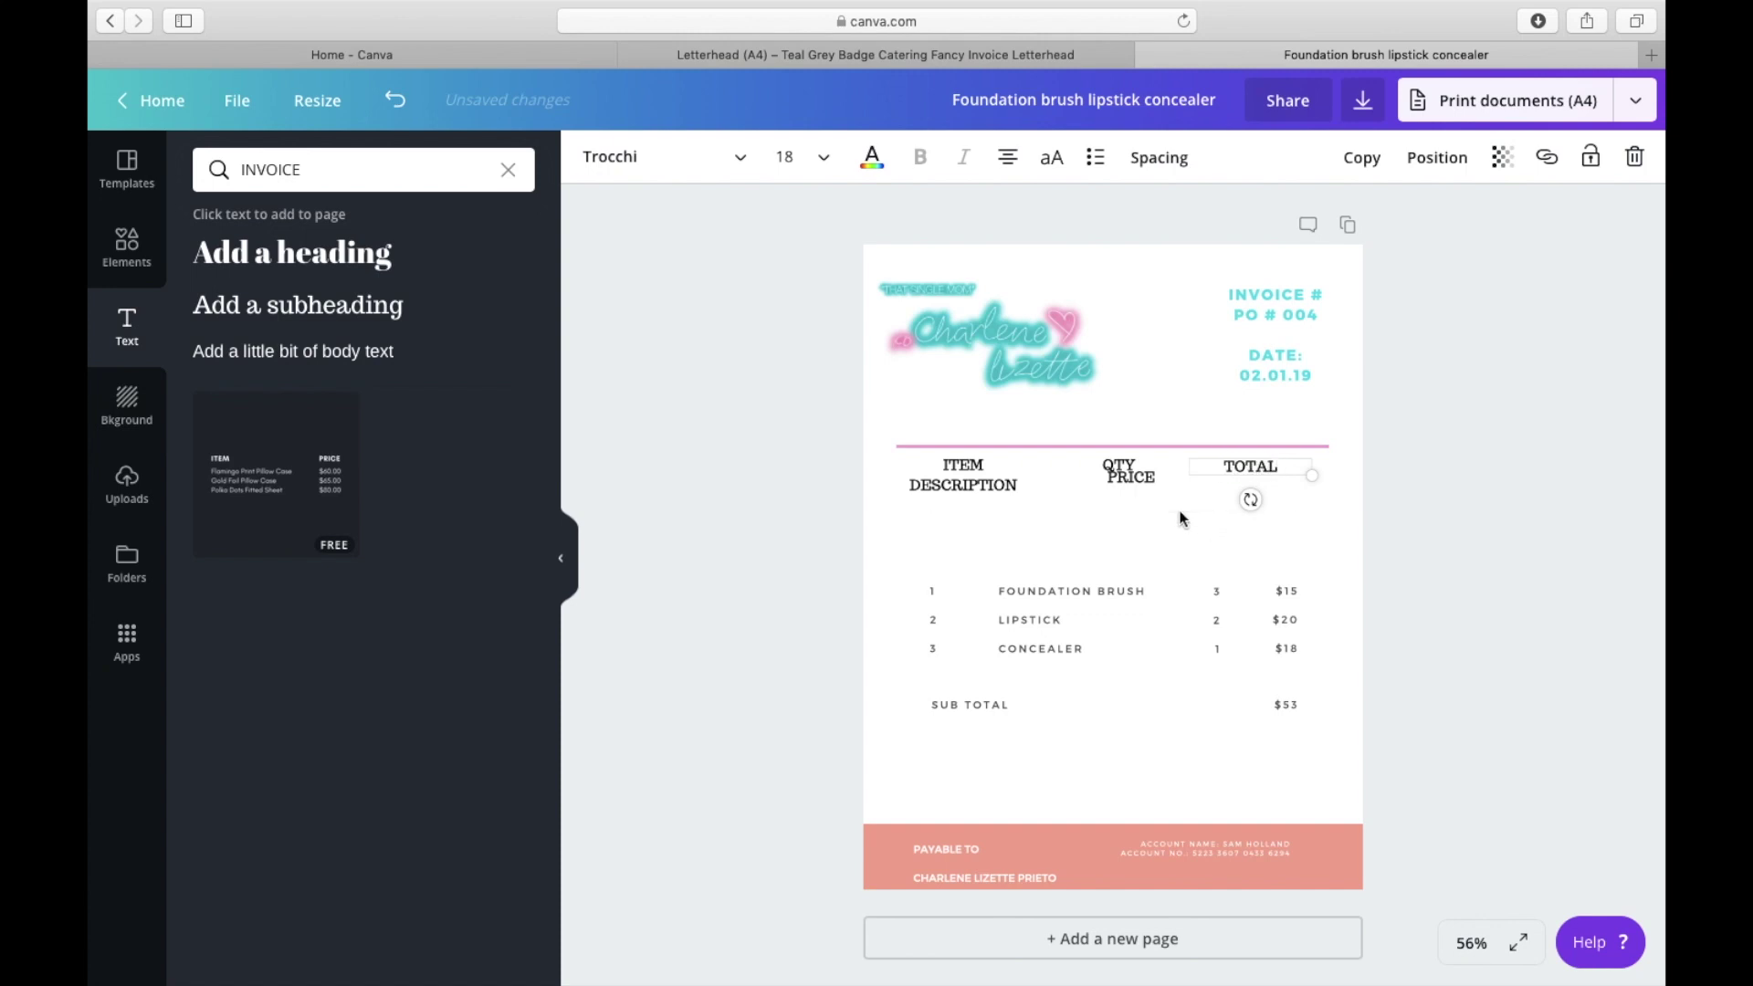
Step: Set ITEM DESCRIPTION, QTY and PRICE in Montserrat
{"action": "double_click", "coordinate": [983, 466]}
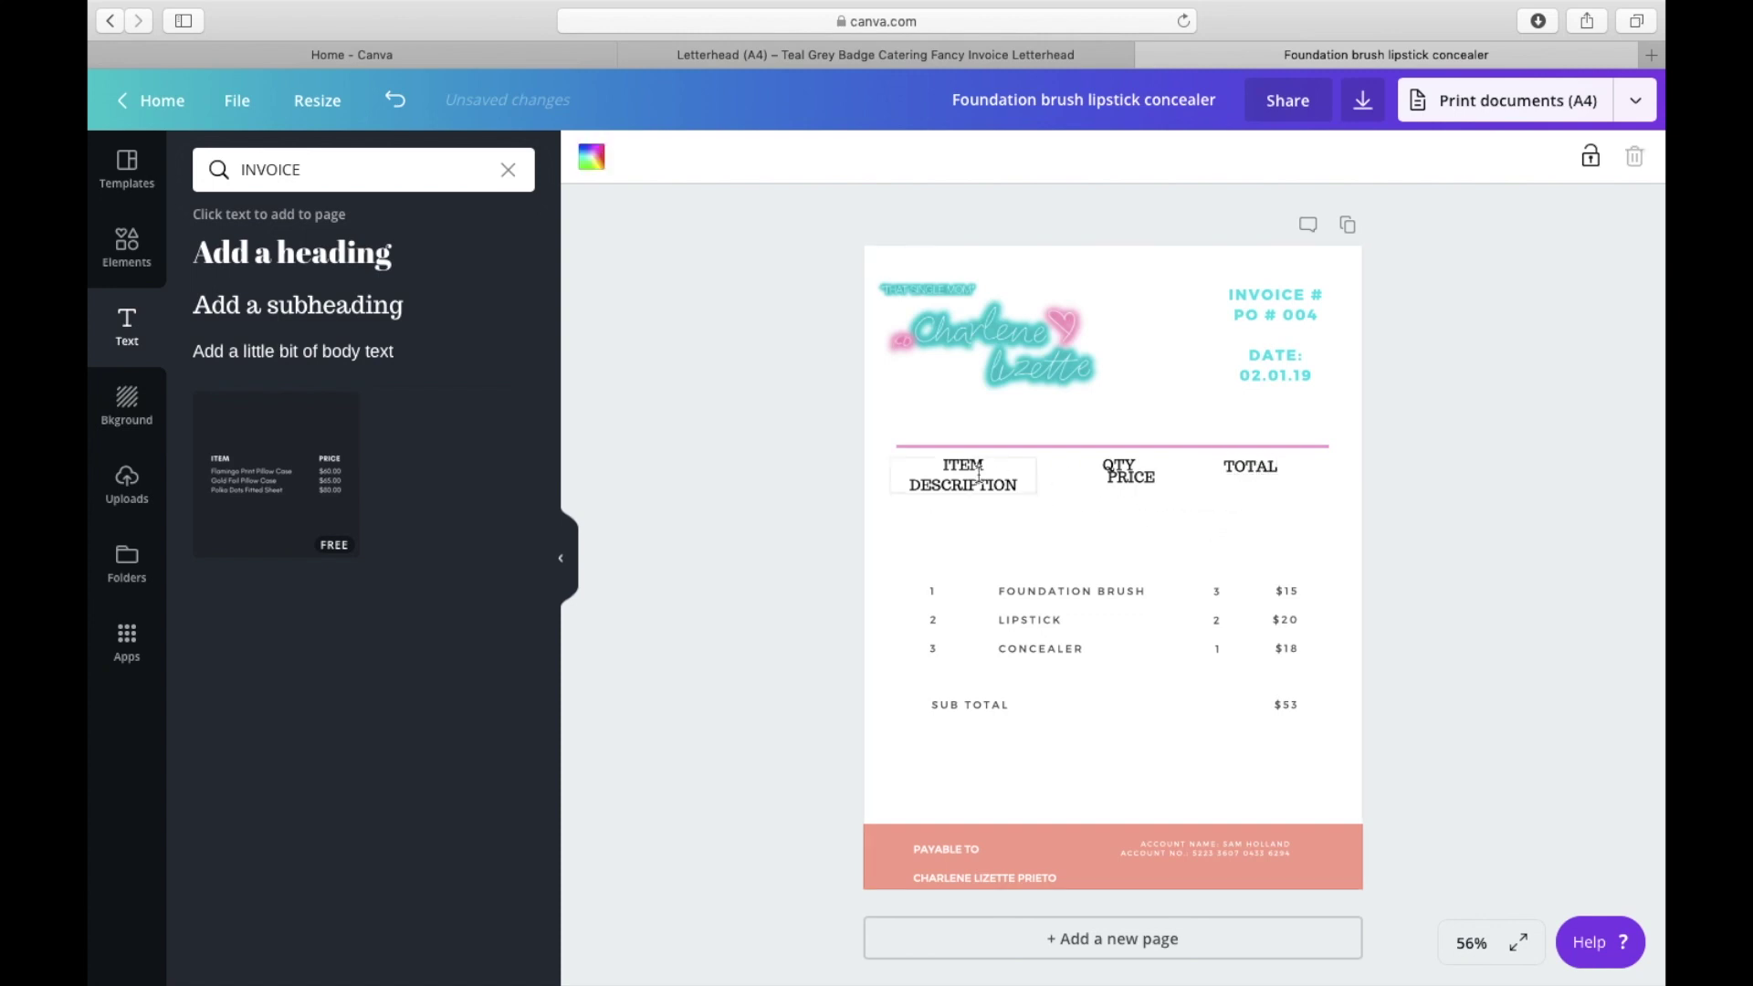
{"action": "left_click", "coordinate": [737, 160]}
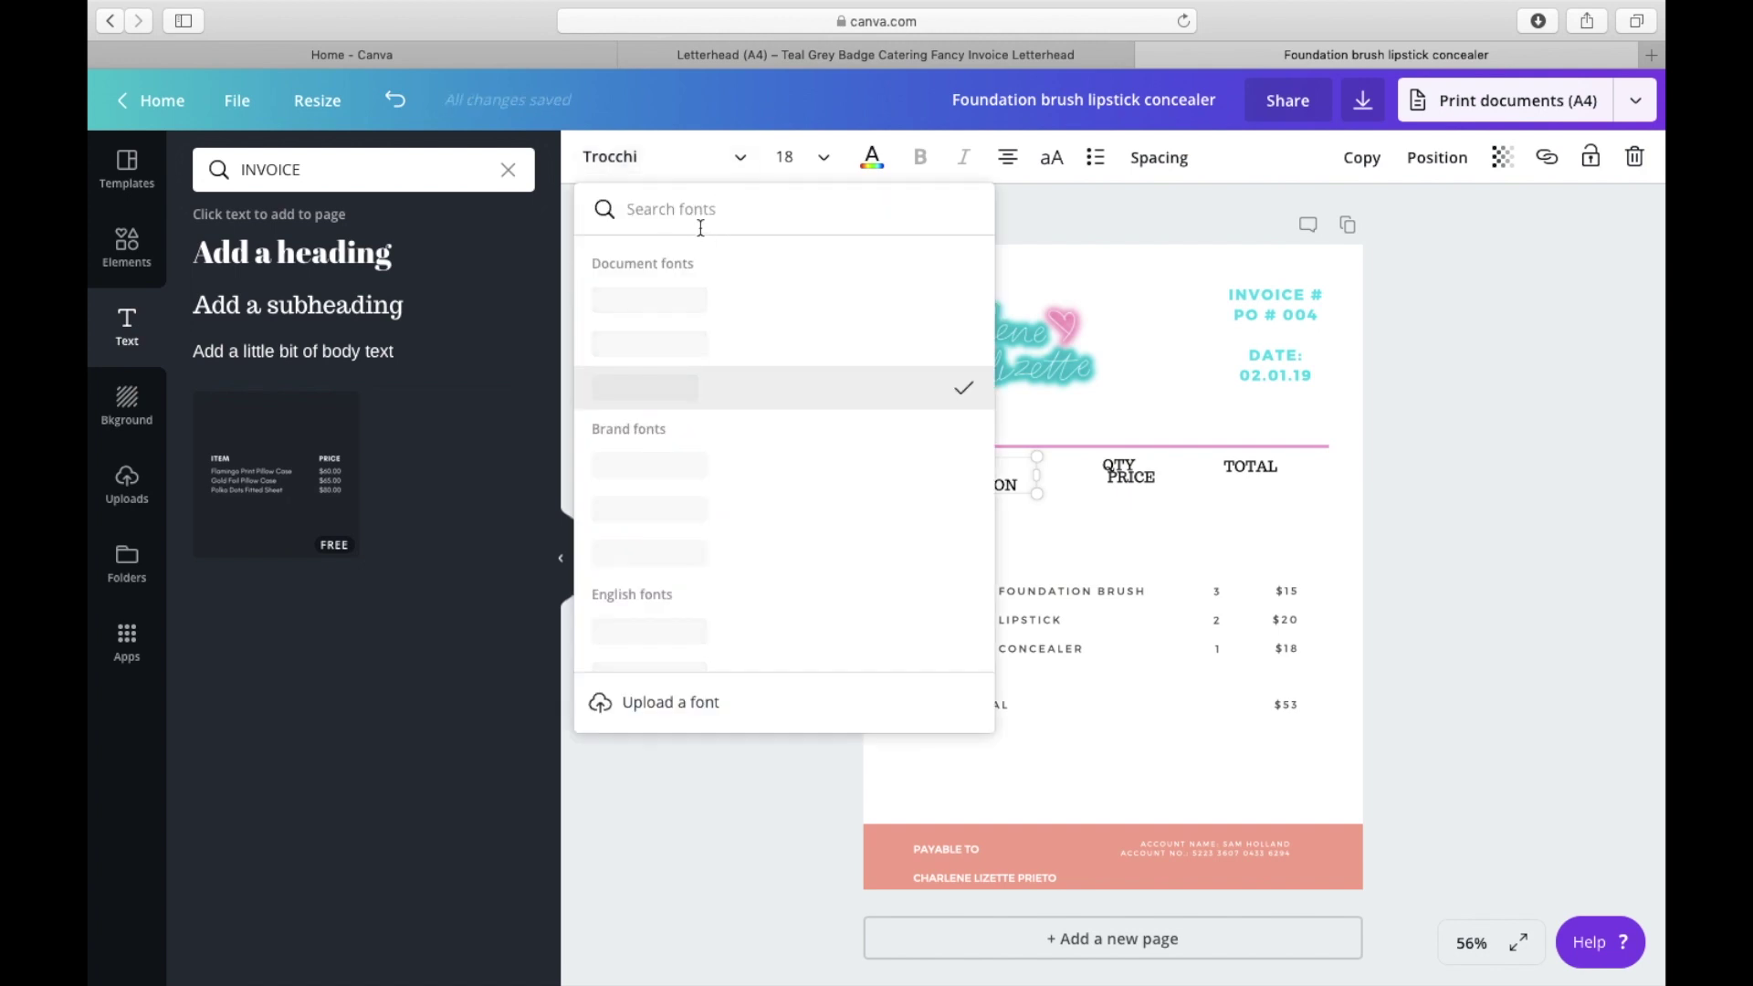
{"action": "left_click", "coordinate": [666, 301]}
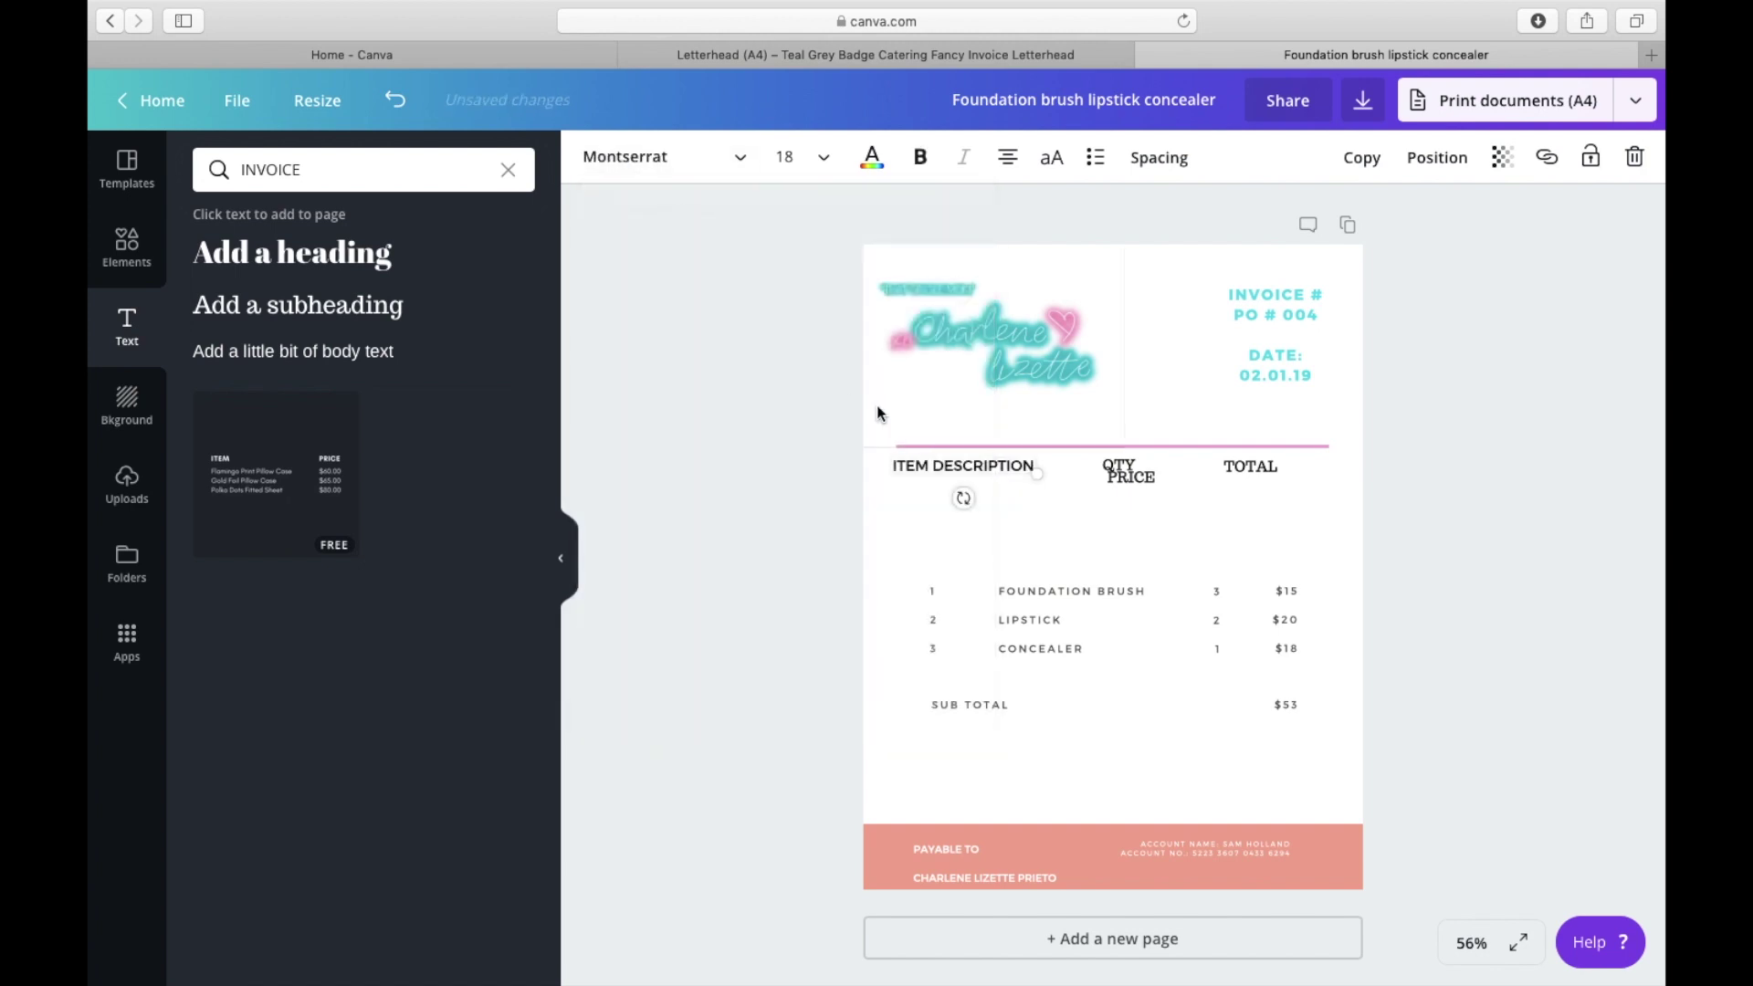
{"action": "left_click", "coordinate": [1132, 476]}
{"action": "left_click", "coordinate": [639, 157]}
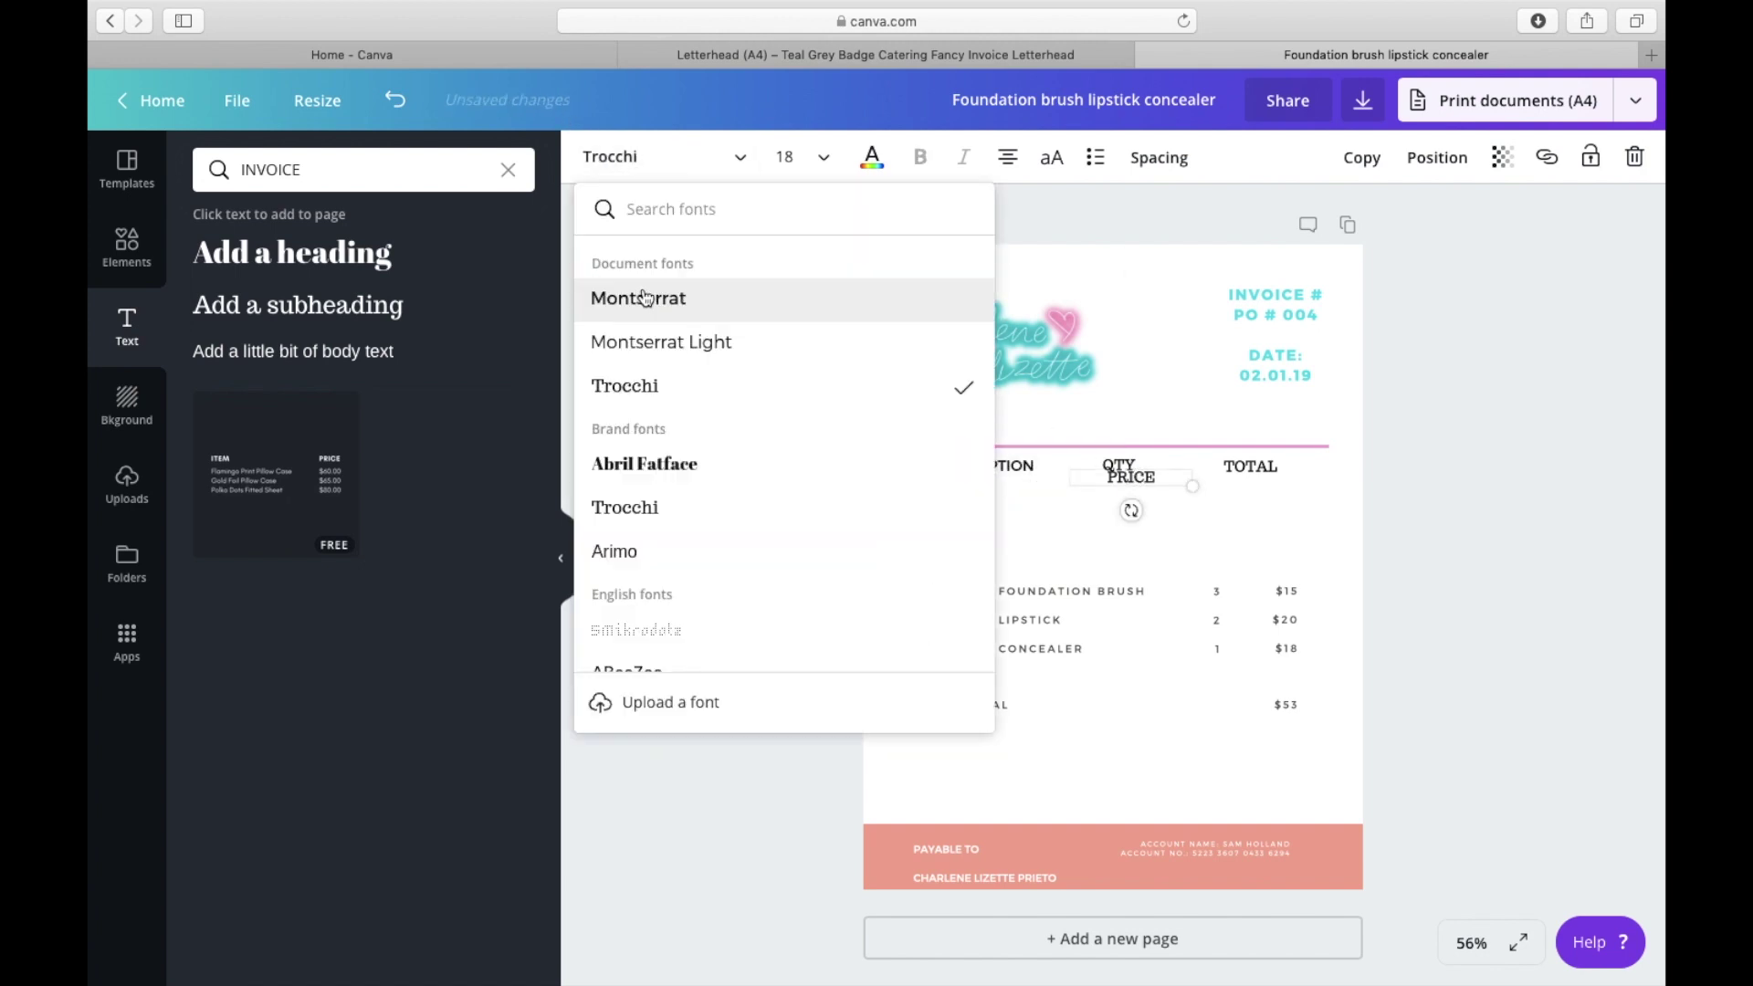
{"action": "left_click", "coordinate": [640, 298]}
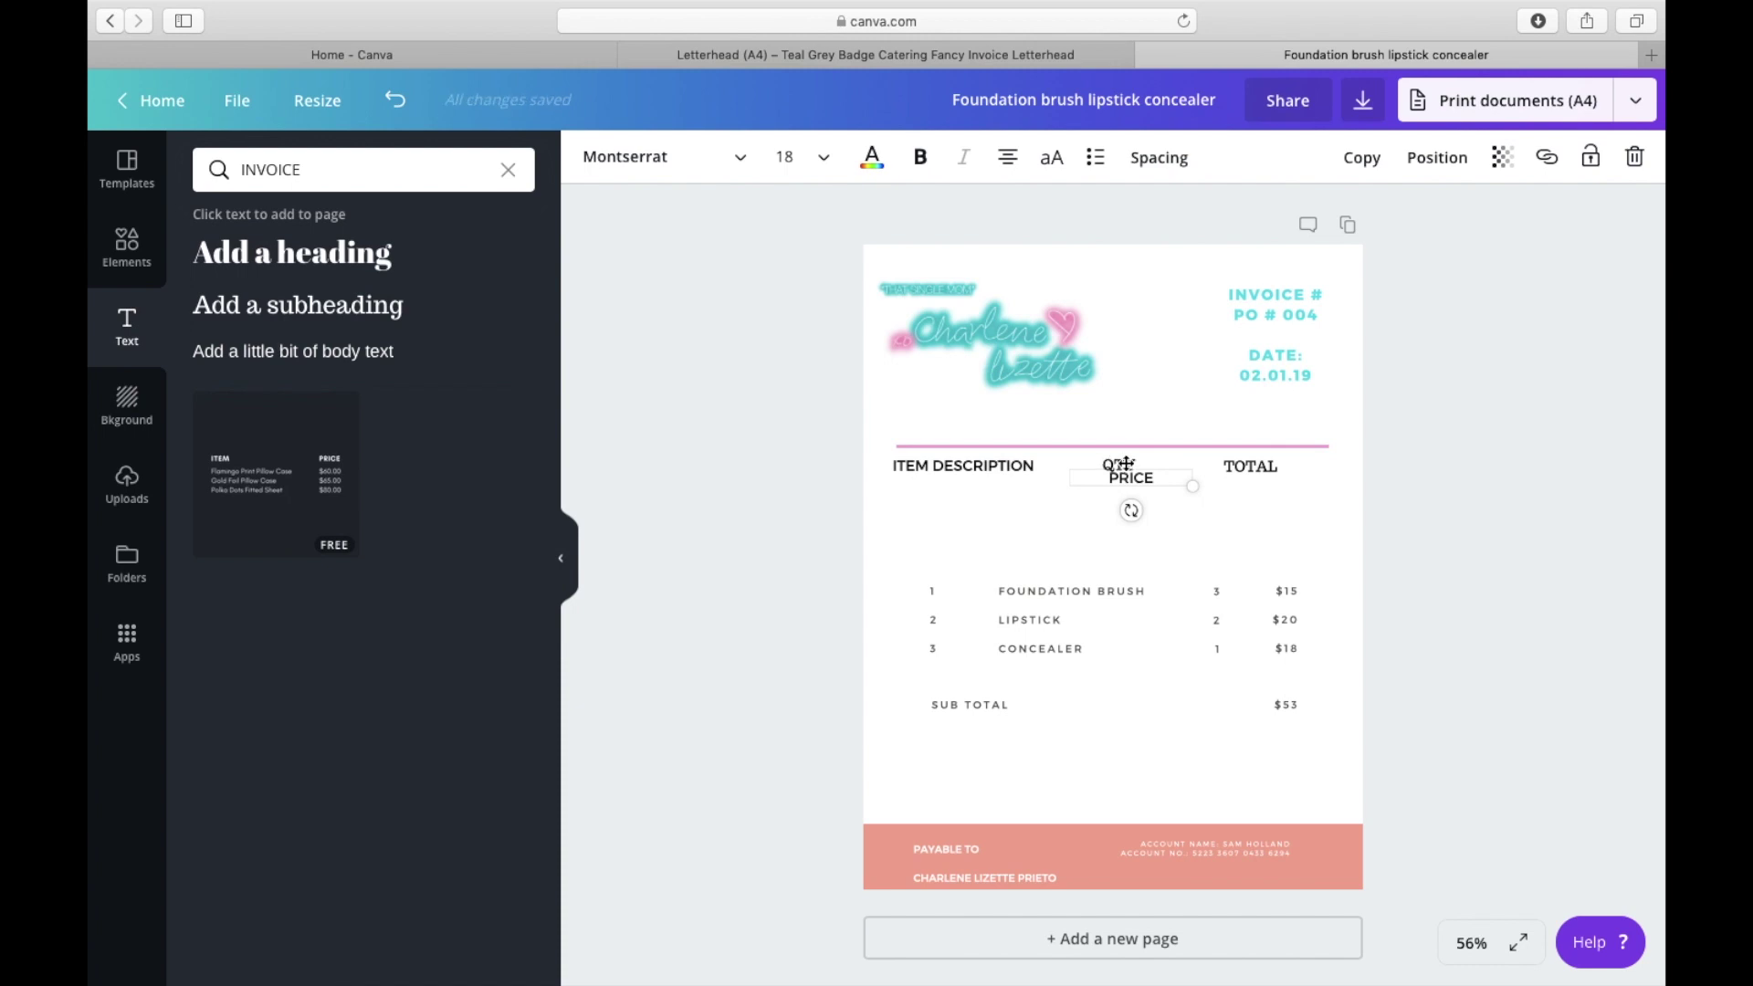
Step: Move PRICE down away from QTY and set TOTAL in Montserrat
{"action": "double_click", "coordinate": [1116, 479]}
{"action": "left_click", "coordinate": [1144, 535]}
{"action": "left_click_drag", "start_coordinate": [1131, 477], "coordinate": [1151, 517]}
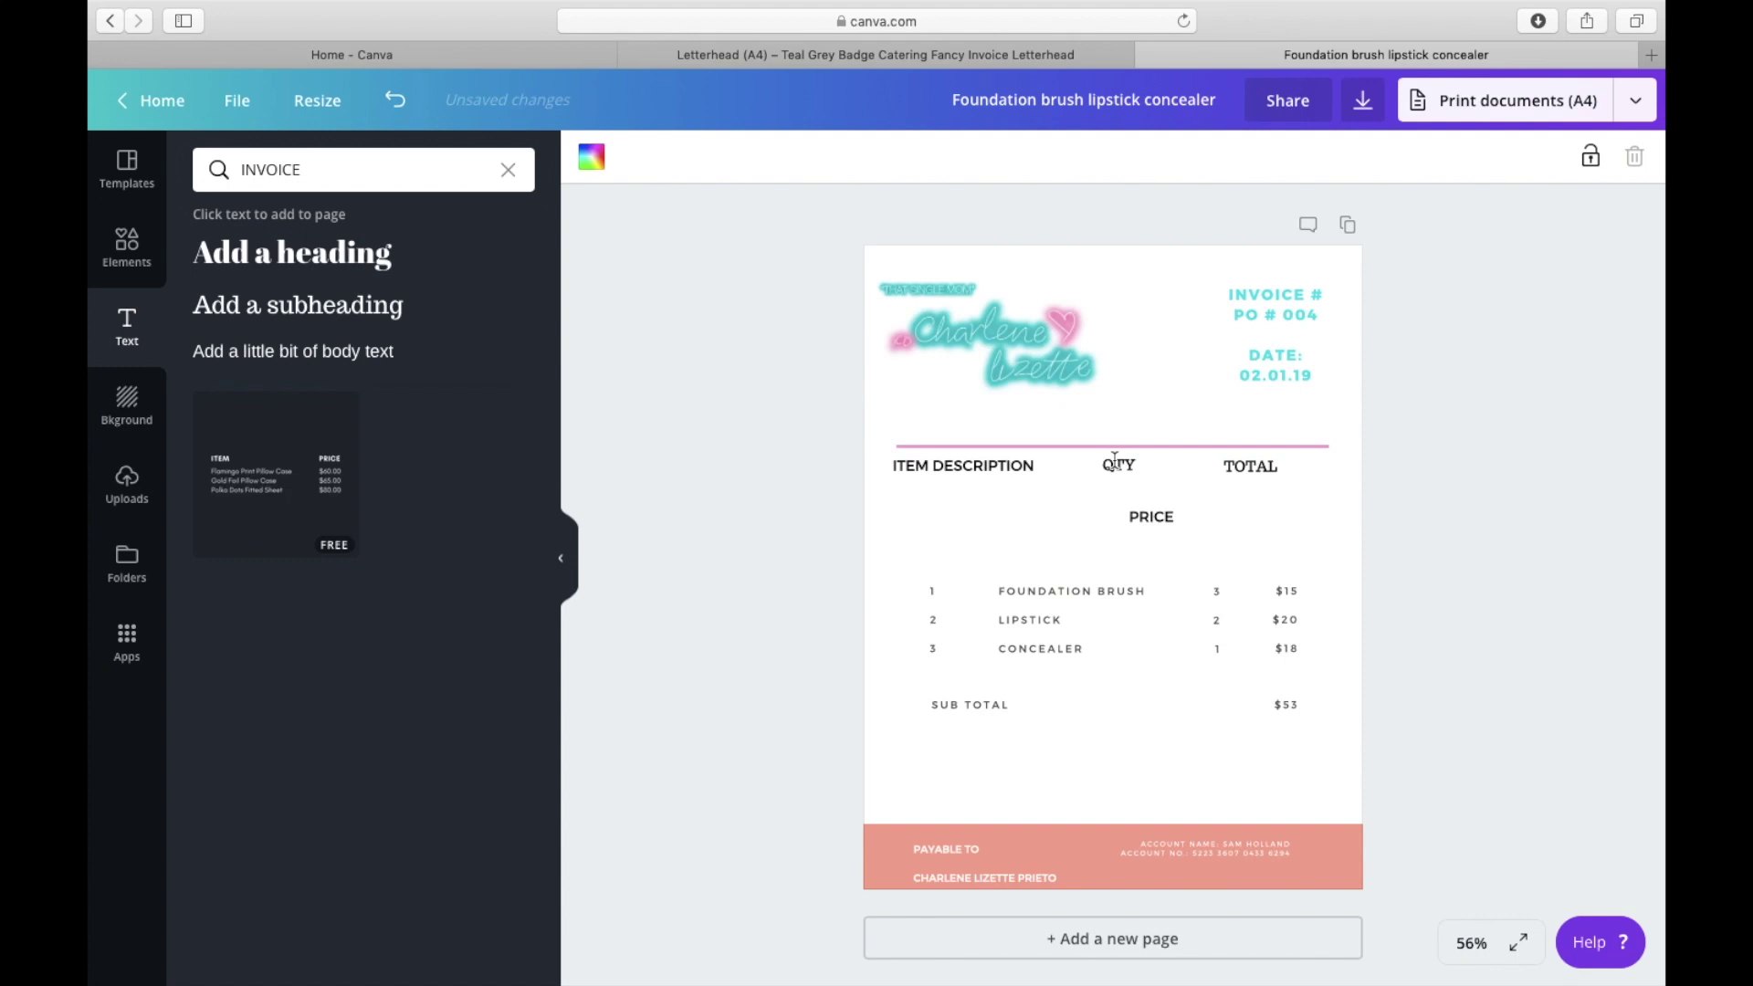
{"action": "left_click", "coordinate": [1119, 467]}
{"action": "left_click", "coordinate": [1251, 466]}
{"action": "left_click", "coordinate": [689, 154]}
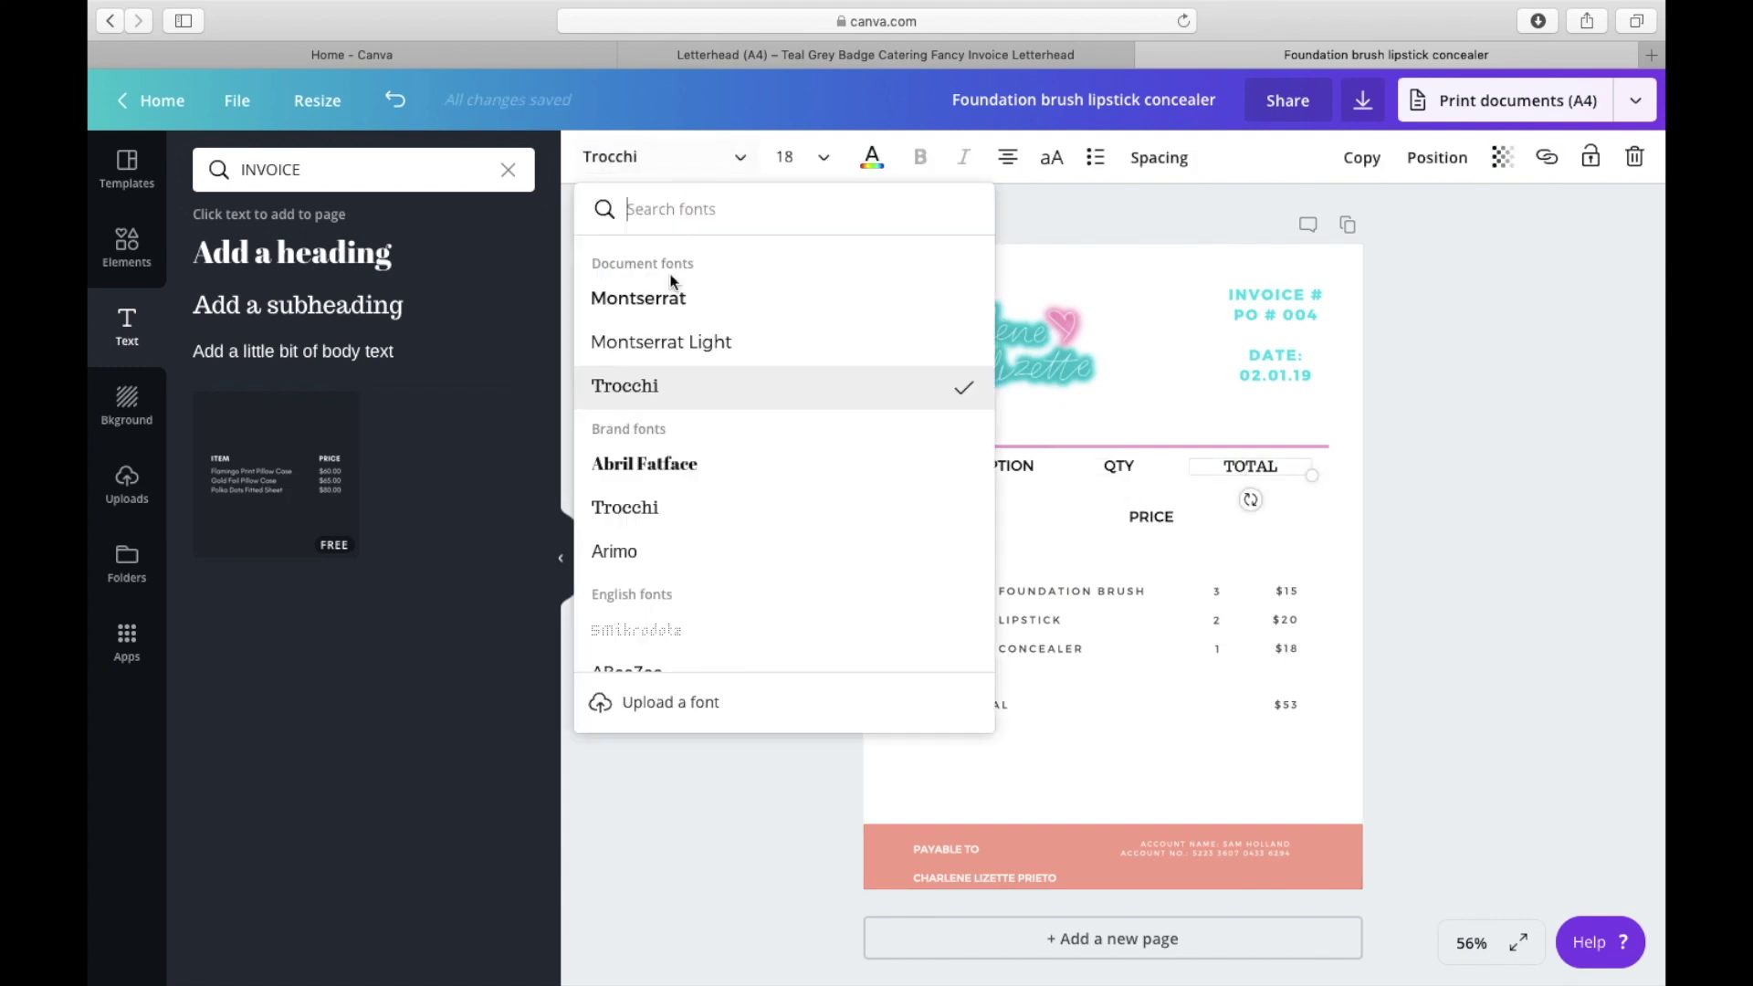
{"action": "left_click", "coordinate": [673, 300]}
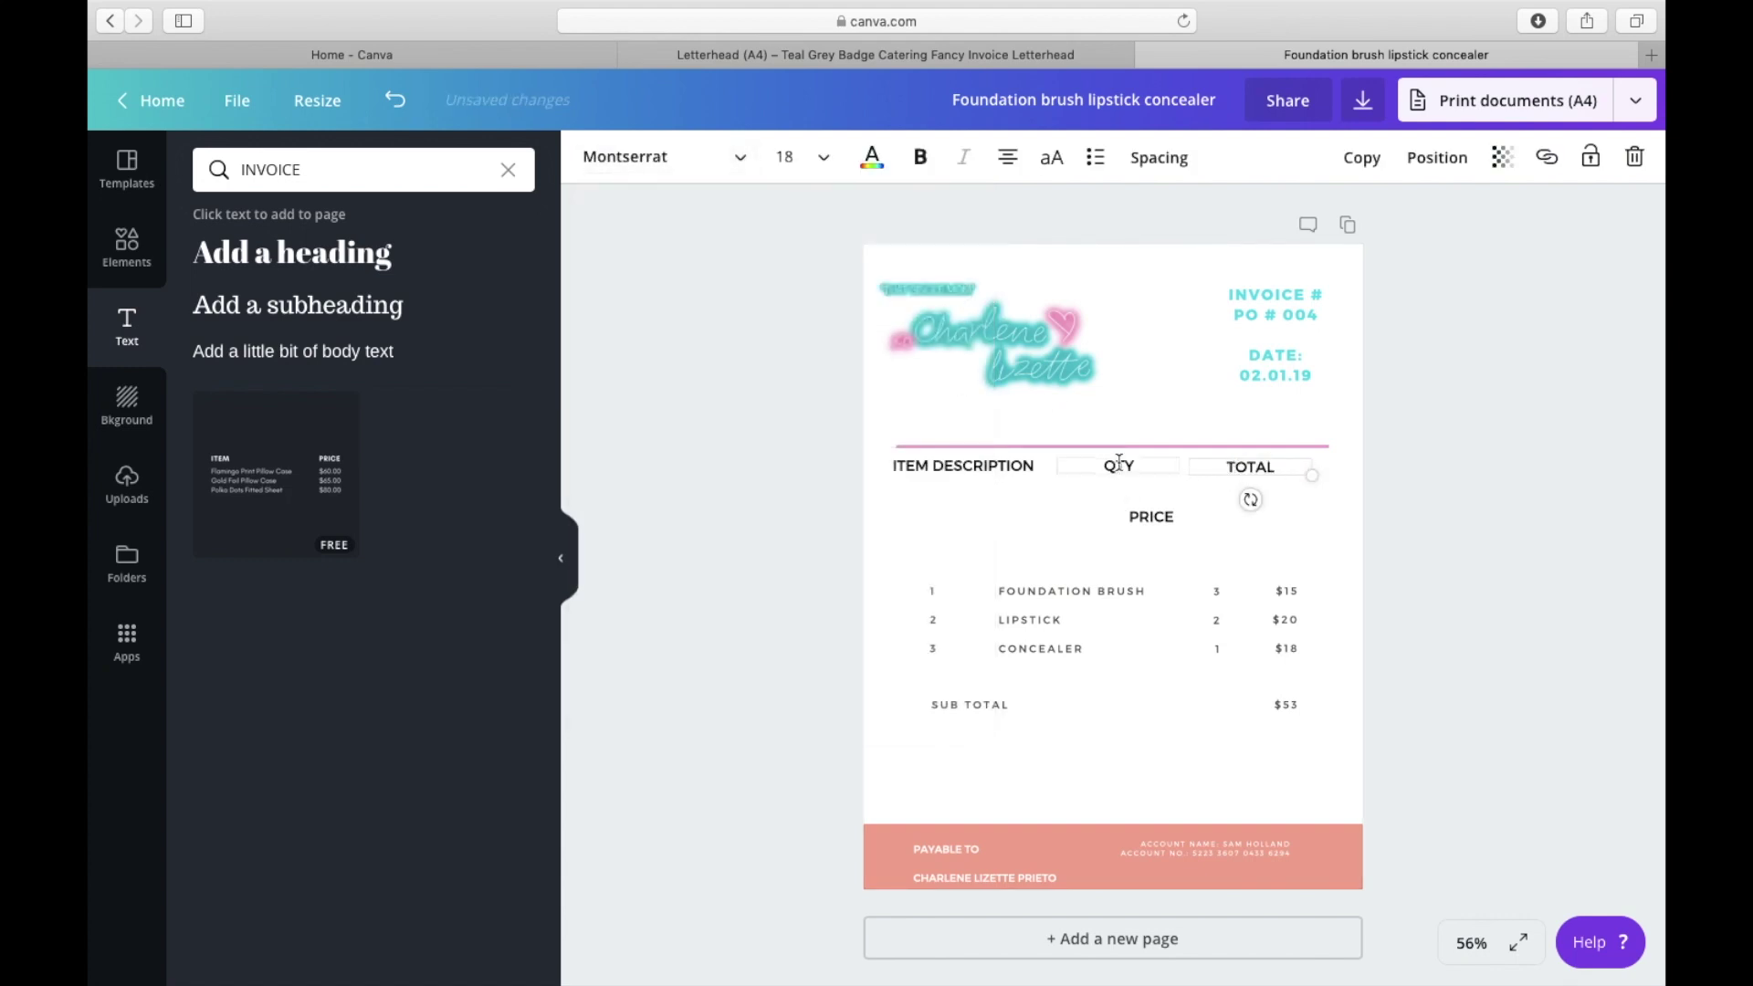
Step: Make ITEM DESCRIPTION bold at size 16, widening its box slightly
{"action": "left_click", "coordinate": [998, 467]}
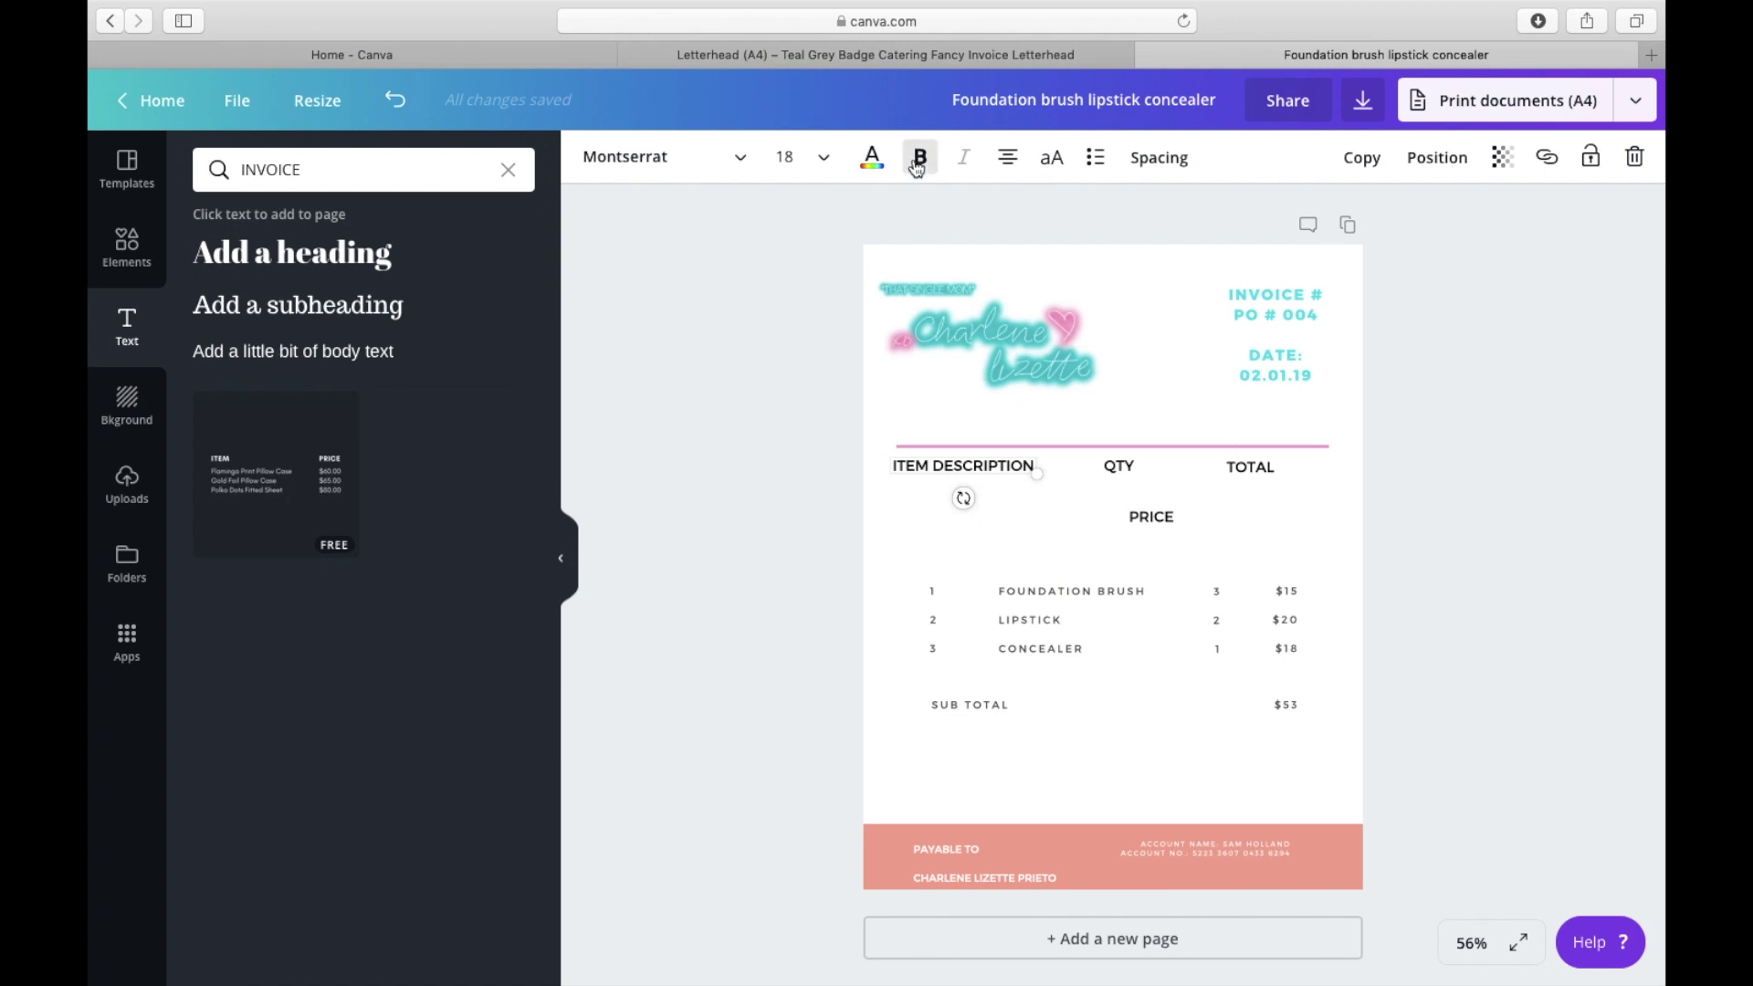
{"action": "left_click", "coordinate": [1023, 466]}
{"action": "left_click", "coordinate": [1025, 466]}
{"action": "left_click", "coordinate": [1118, 510]}
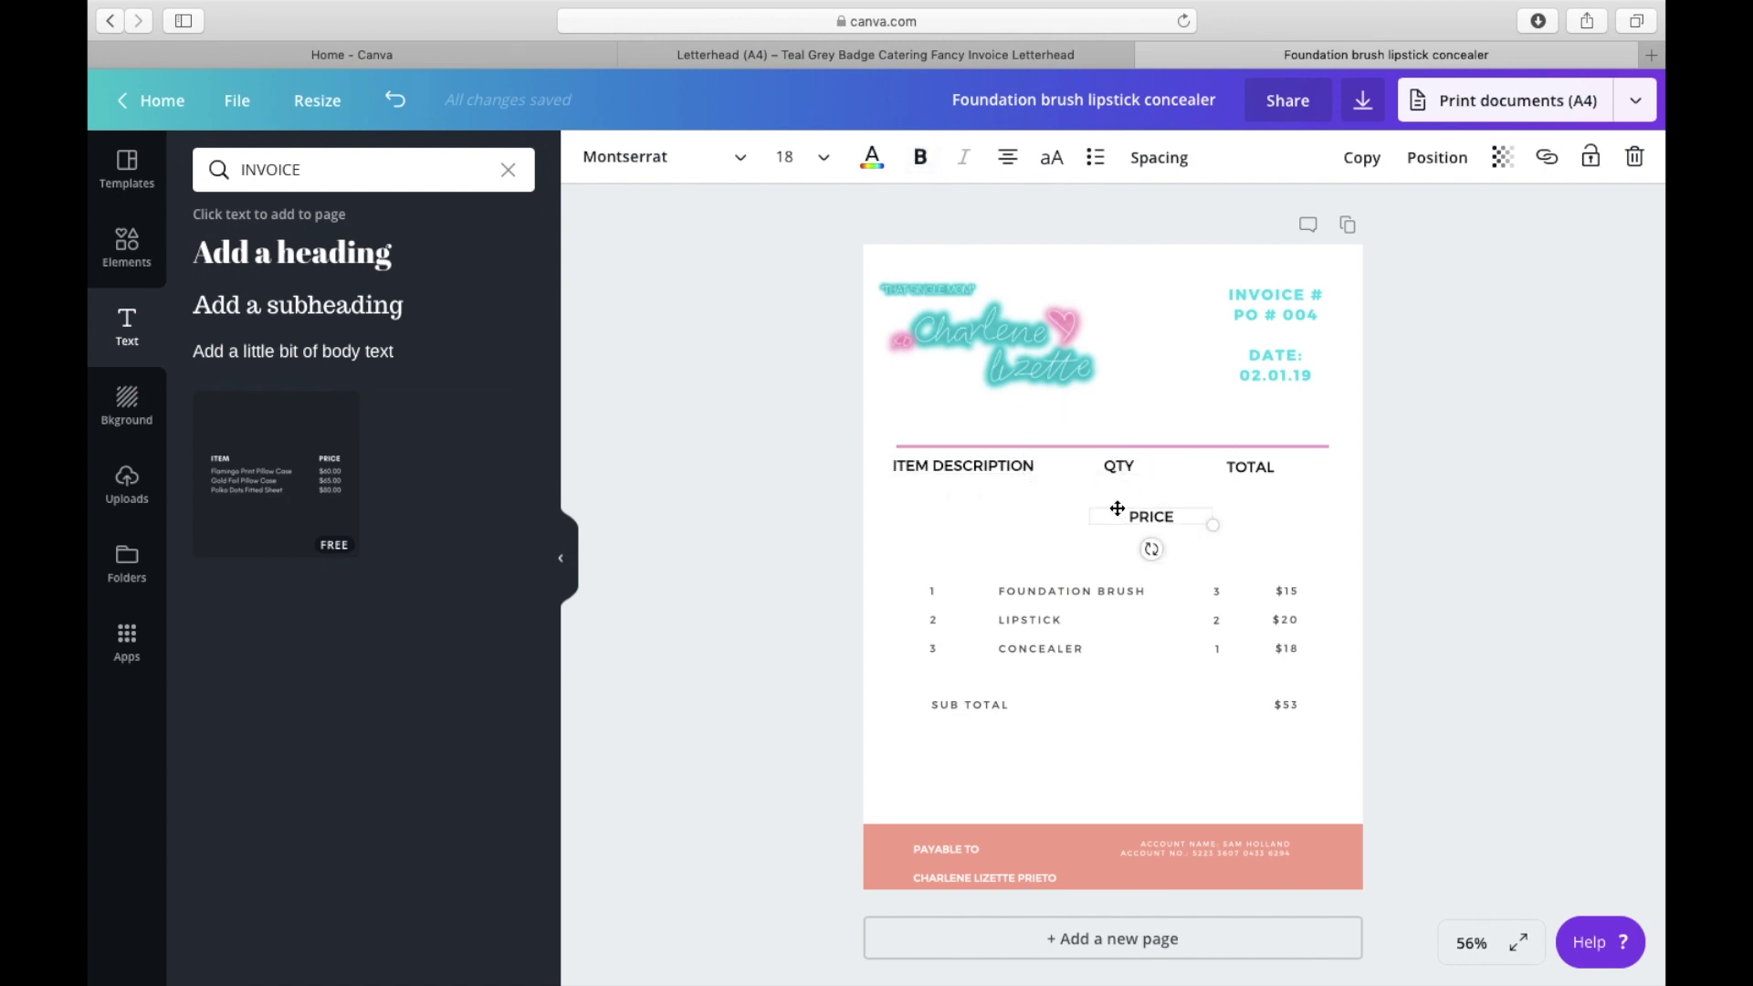
{"action": "left_click", "coordinate": [1122, 467]}
{"action": "left_click", "coordinate": [1176, 480]}
{"action": "left_click", "coordinate": [1027, 471]}
{"action": "left_click_drag", "start_coordinate": [1039, 472], "coordinate": [1045, 474]}
{"action": "left_click_drag", "start_coordinate": [896, 466], "coordinate": [1041, 466]}
{"action": "left_click", "coordinate": [921, 157]}
{"action": "left_click", "coordinate": [791, 157]}
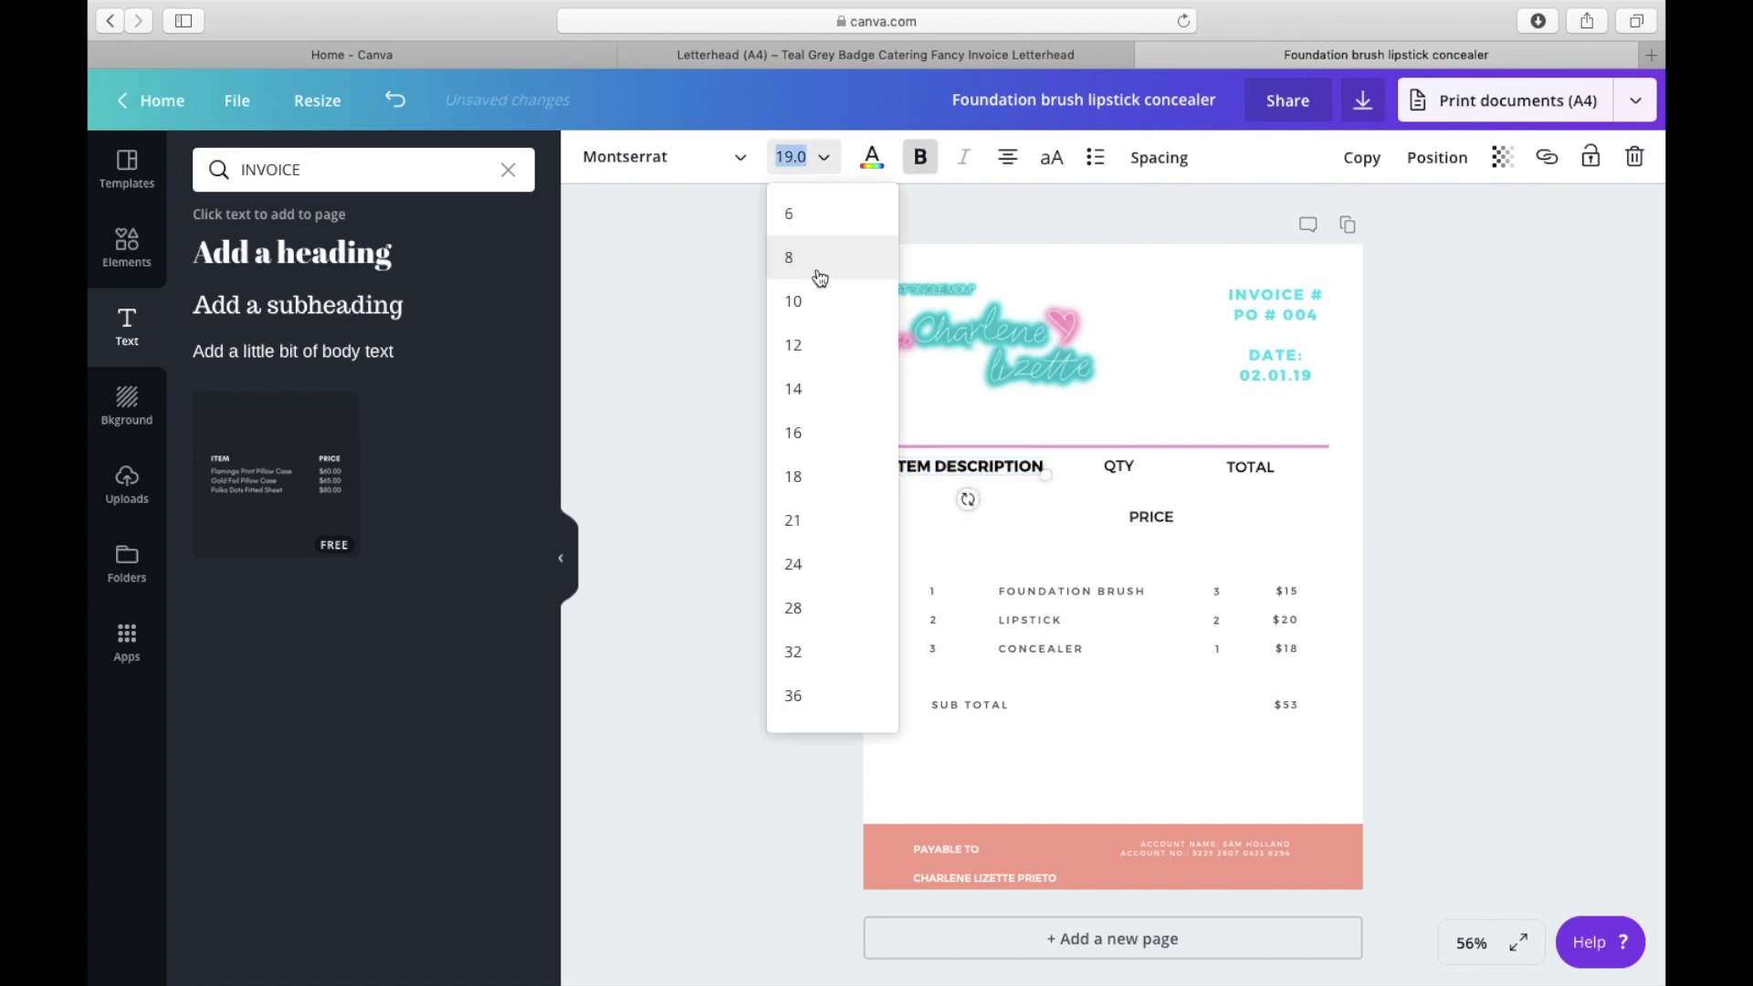
{"action": "left_click", "coordinate": [828, 447]}
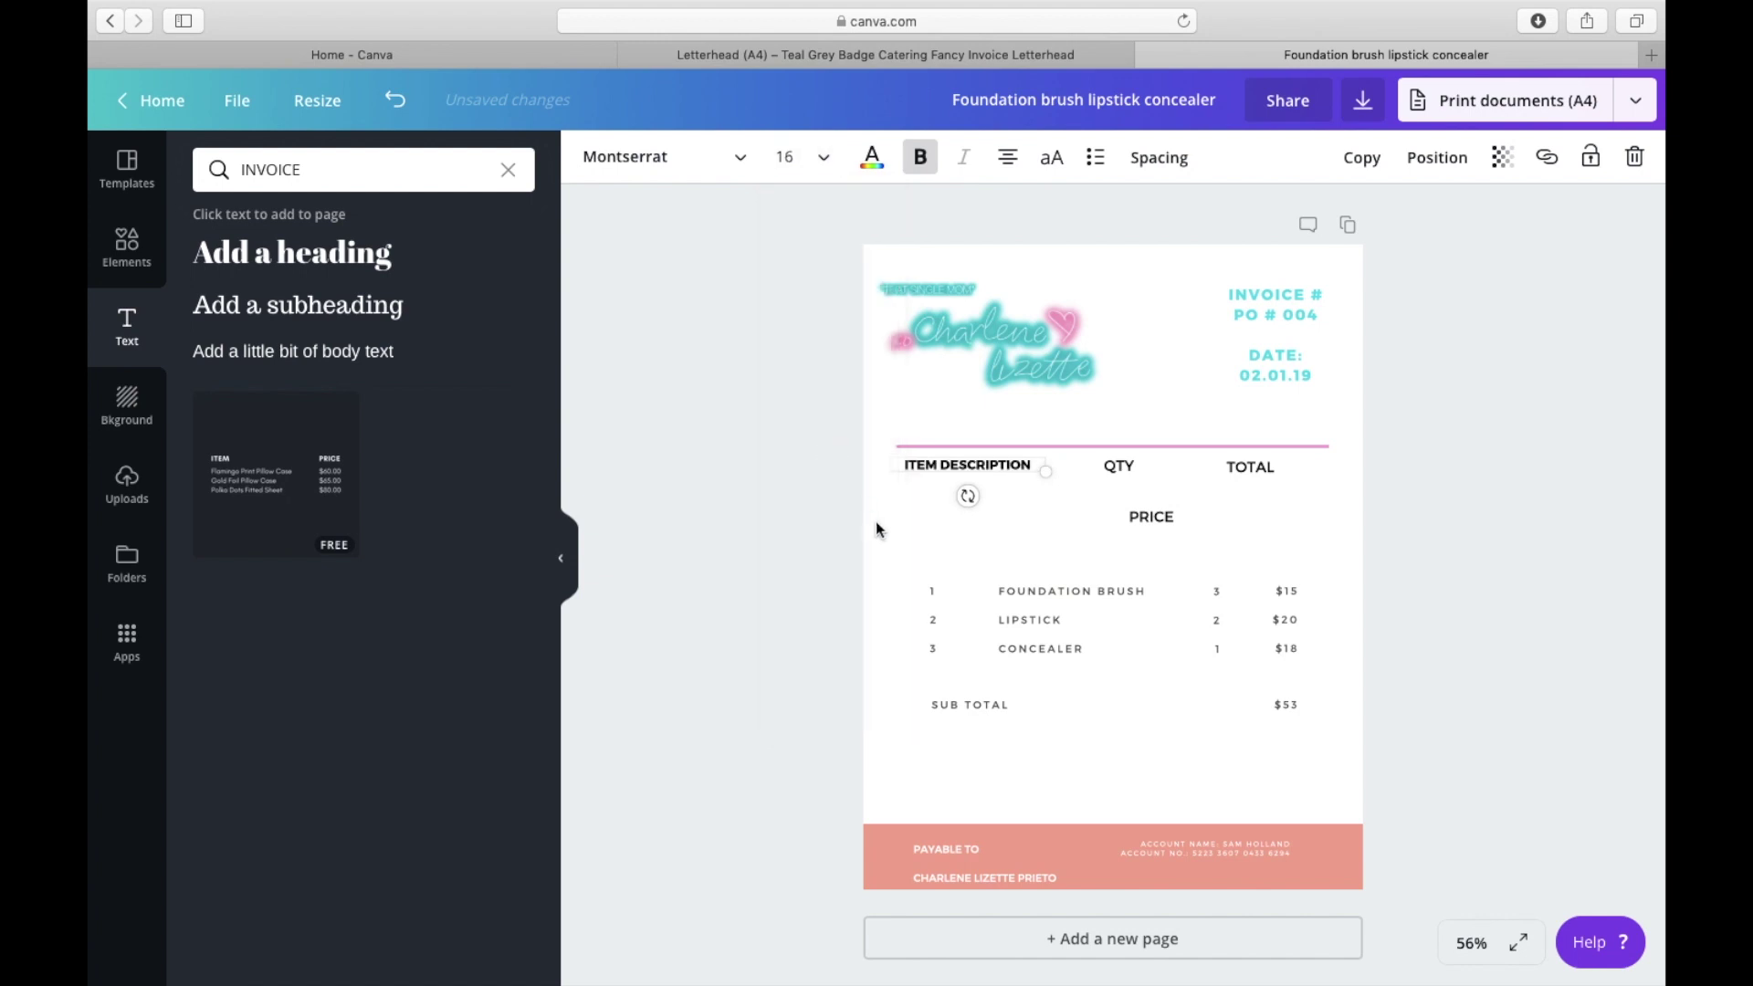
Step: Set the QTY, PRICE and TOTAL headings to size 16
{"action": "left_click", "coordinate": [1116, 467]}
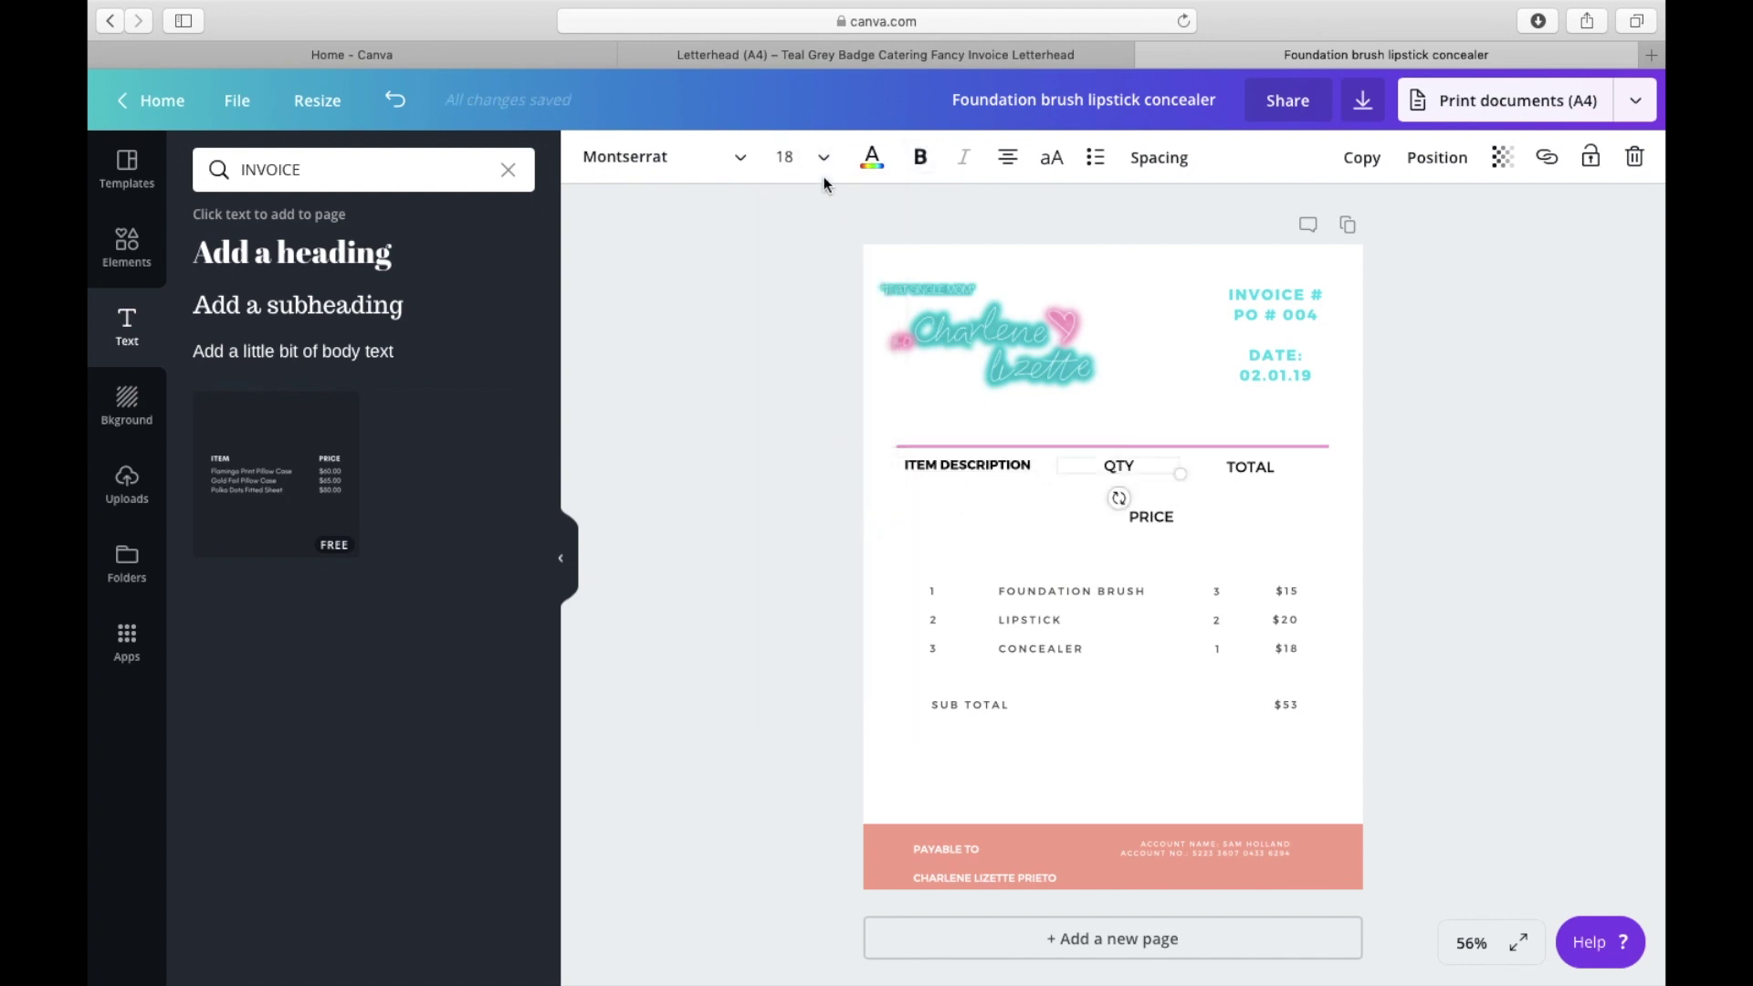
{"action": "left_click", "coordinate": [803, 157]}
{"action": "left_click", "coordinate": [822, 420]}
{"action": "left_click", "coordinate": [1167, 520]}
{"action": "left_click", "coordinate": [804, 157]}
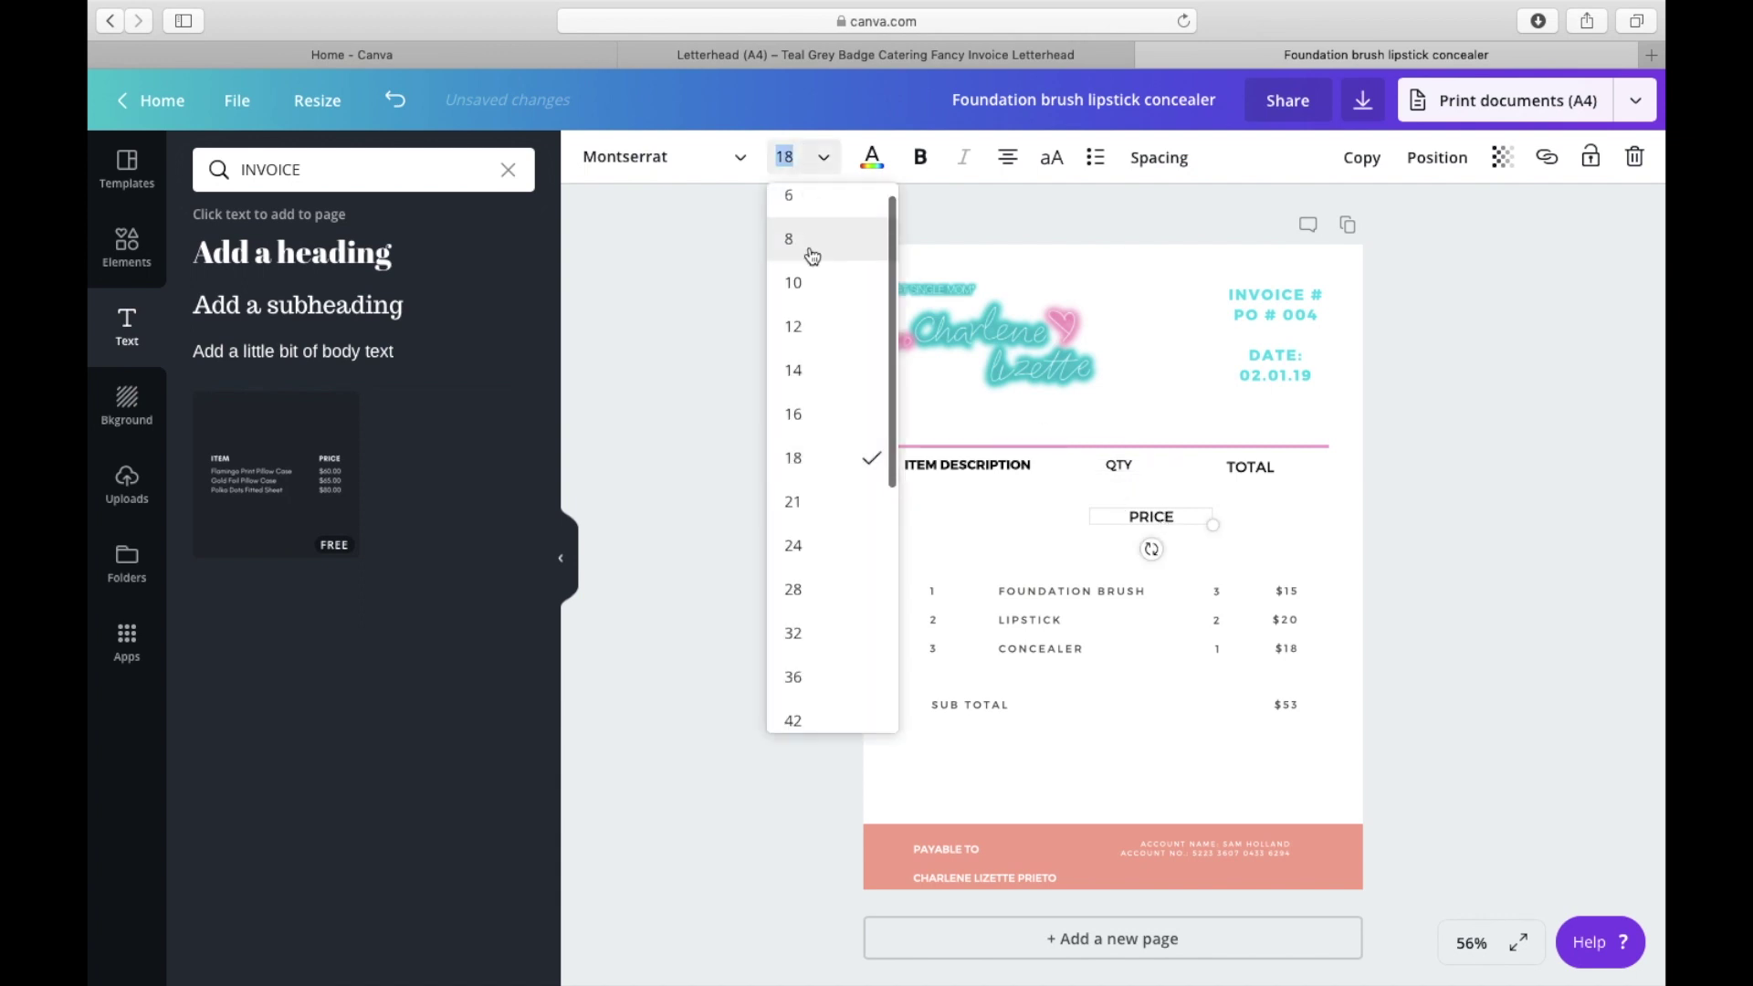
{"action": "left_click", "coordinate": [825, 416]}
{"action": "left_click", "coordinate": [1263, 471]}
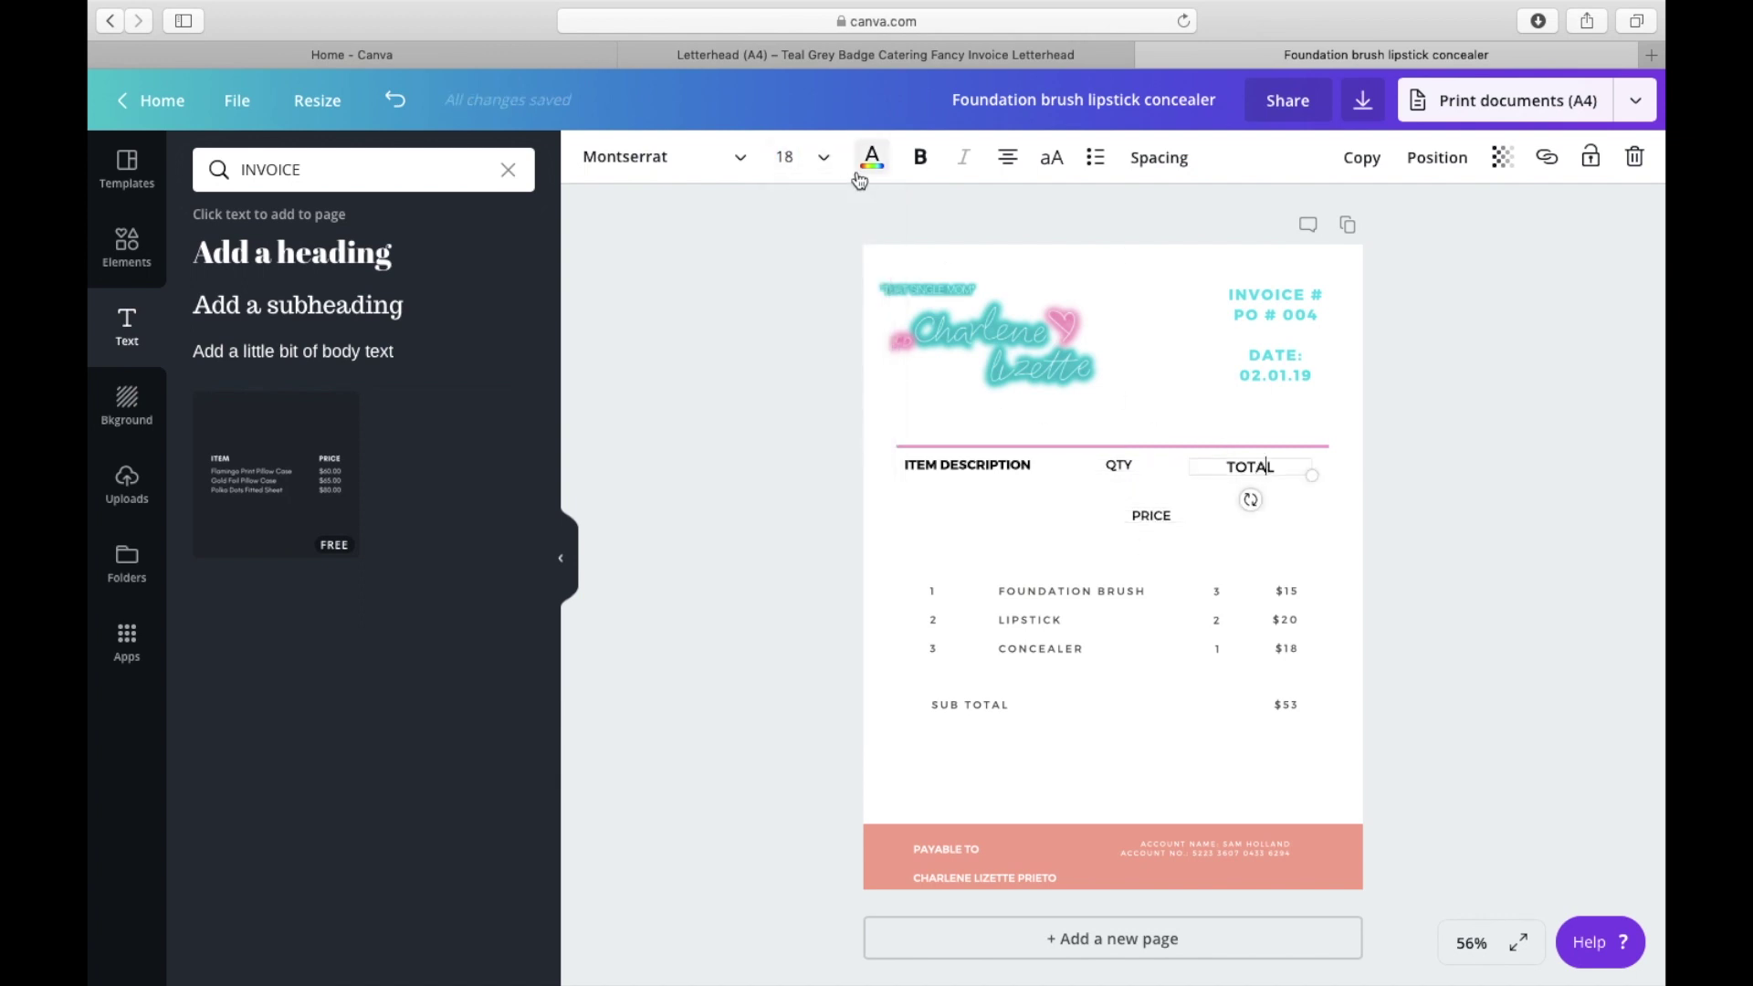
{"action": "left_click", "coordinate": [824, 157]}
{"action": "left_click", "coordinate": [816, 413]}
Step: Line up QTY beside ITEM DESCRIPTION, PRICE between QTY and TOTAL, and bold TOTAL
{"action": "left_click", "coordinate": [1108, 461]}
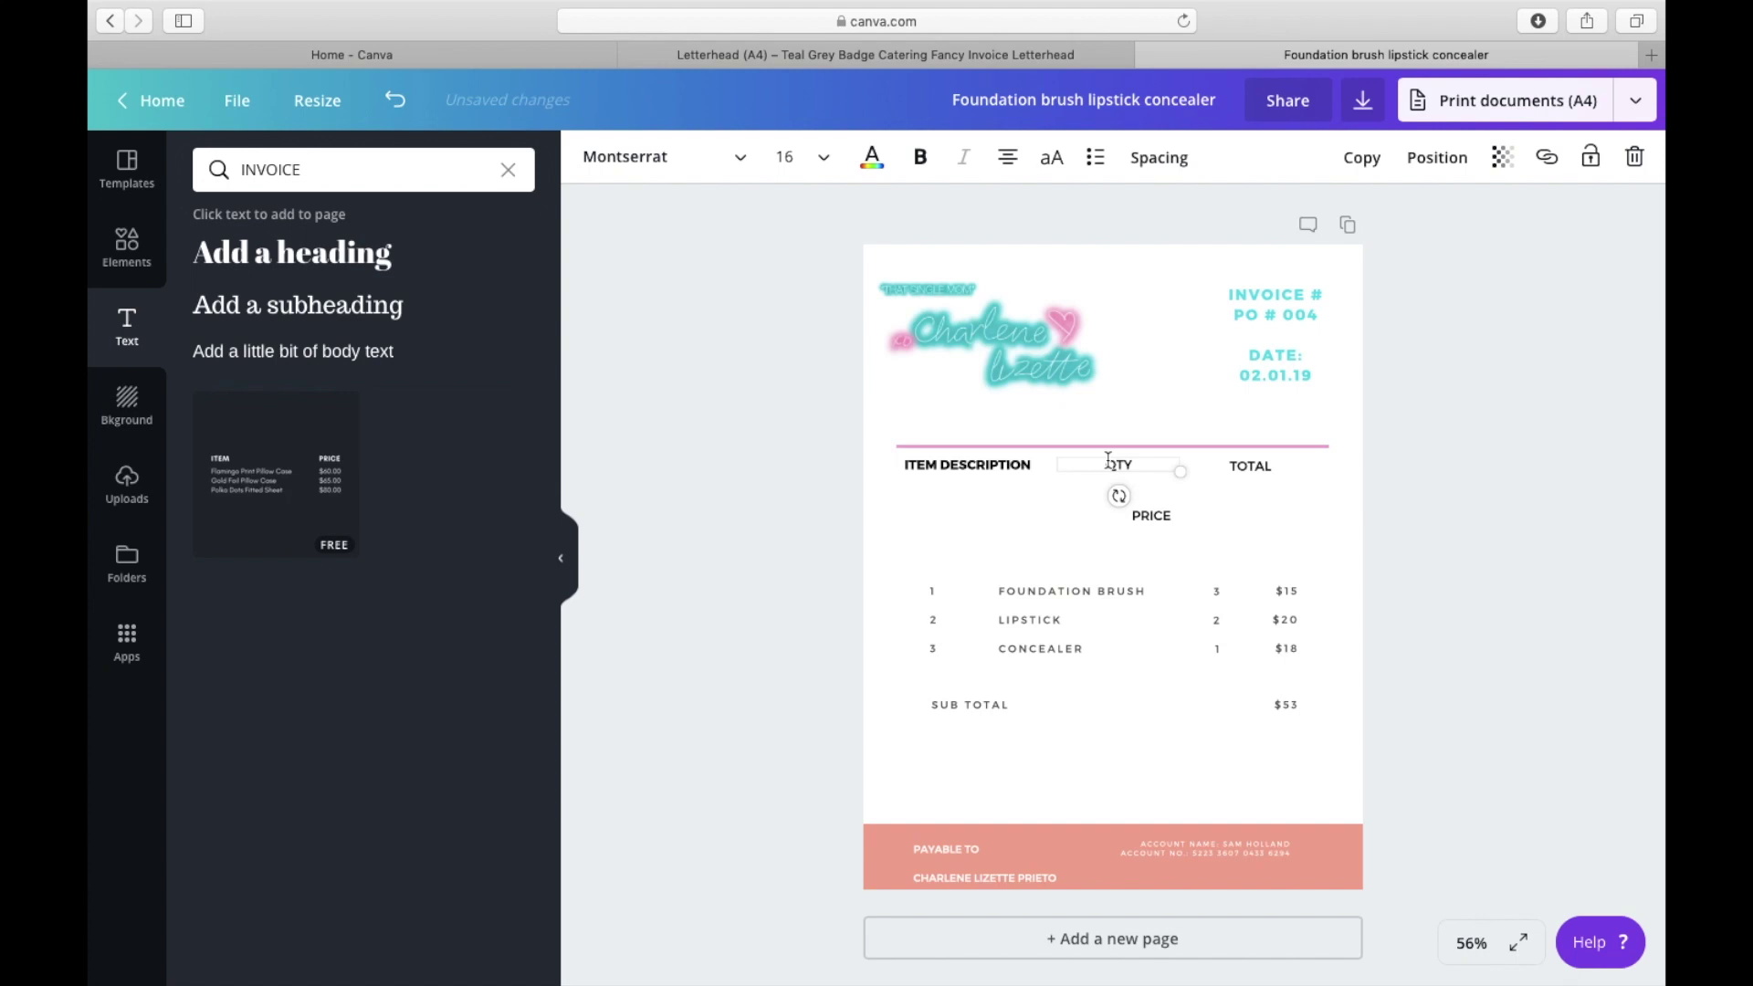
{"action": "left_click_drag", "start_coordinate": [1108, 459], "coordinate": [1065, 459]}
{"action": "left_click", "coordinate": [1195, 512]}
{"action": "left_click_drag", "start_coordinate": [1150, 516], "coordinate": [1131, 521]}
{"action": "left_click", "coordinate": [1127, 498]}
{"action": "left_click_drag", "start_coordinate": [1113, 503], "coordinate": [1121, 451]}
{"action": "double_click", "coordinate": [1221, 462]}
{"action": "left_click", "coordinate": [921, 157]}
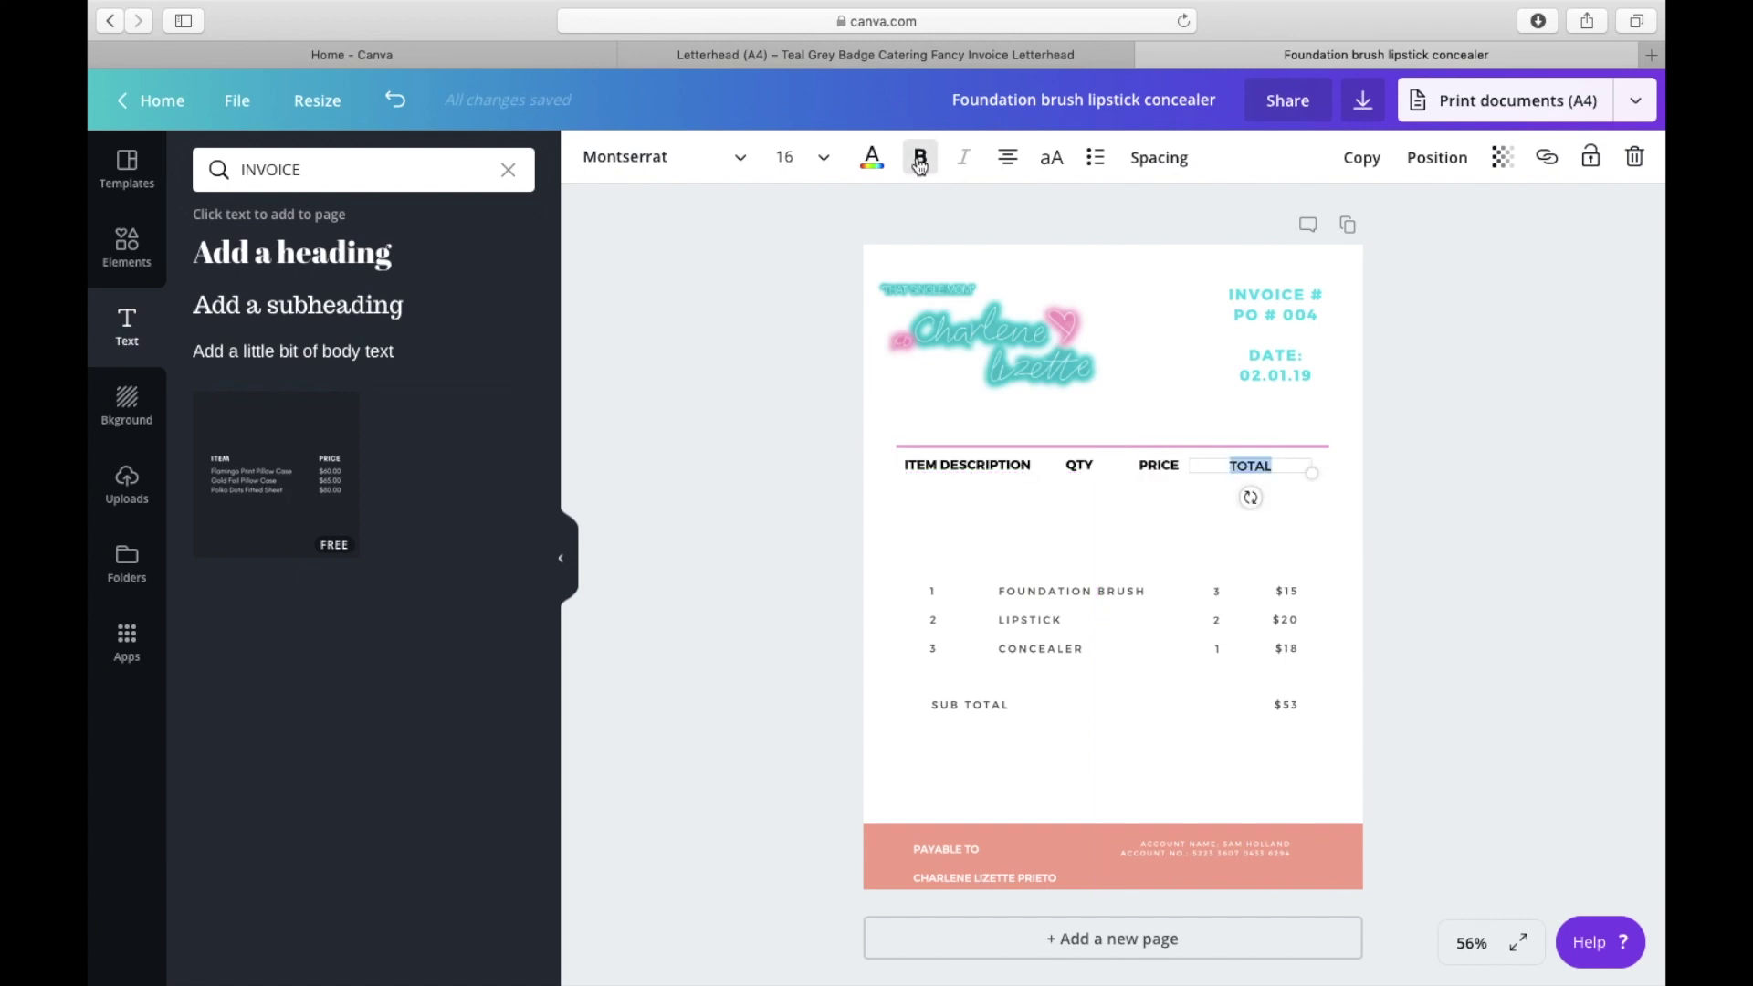
Step: Space QTY, PRICE and TOTAL evenly, with TOTAL near the pink rule's right end
{"action": "left_click", "coordinate": [1167, 539]}
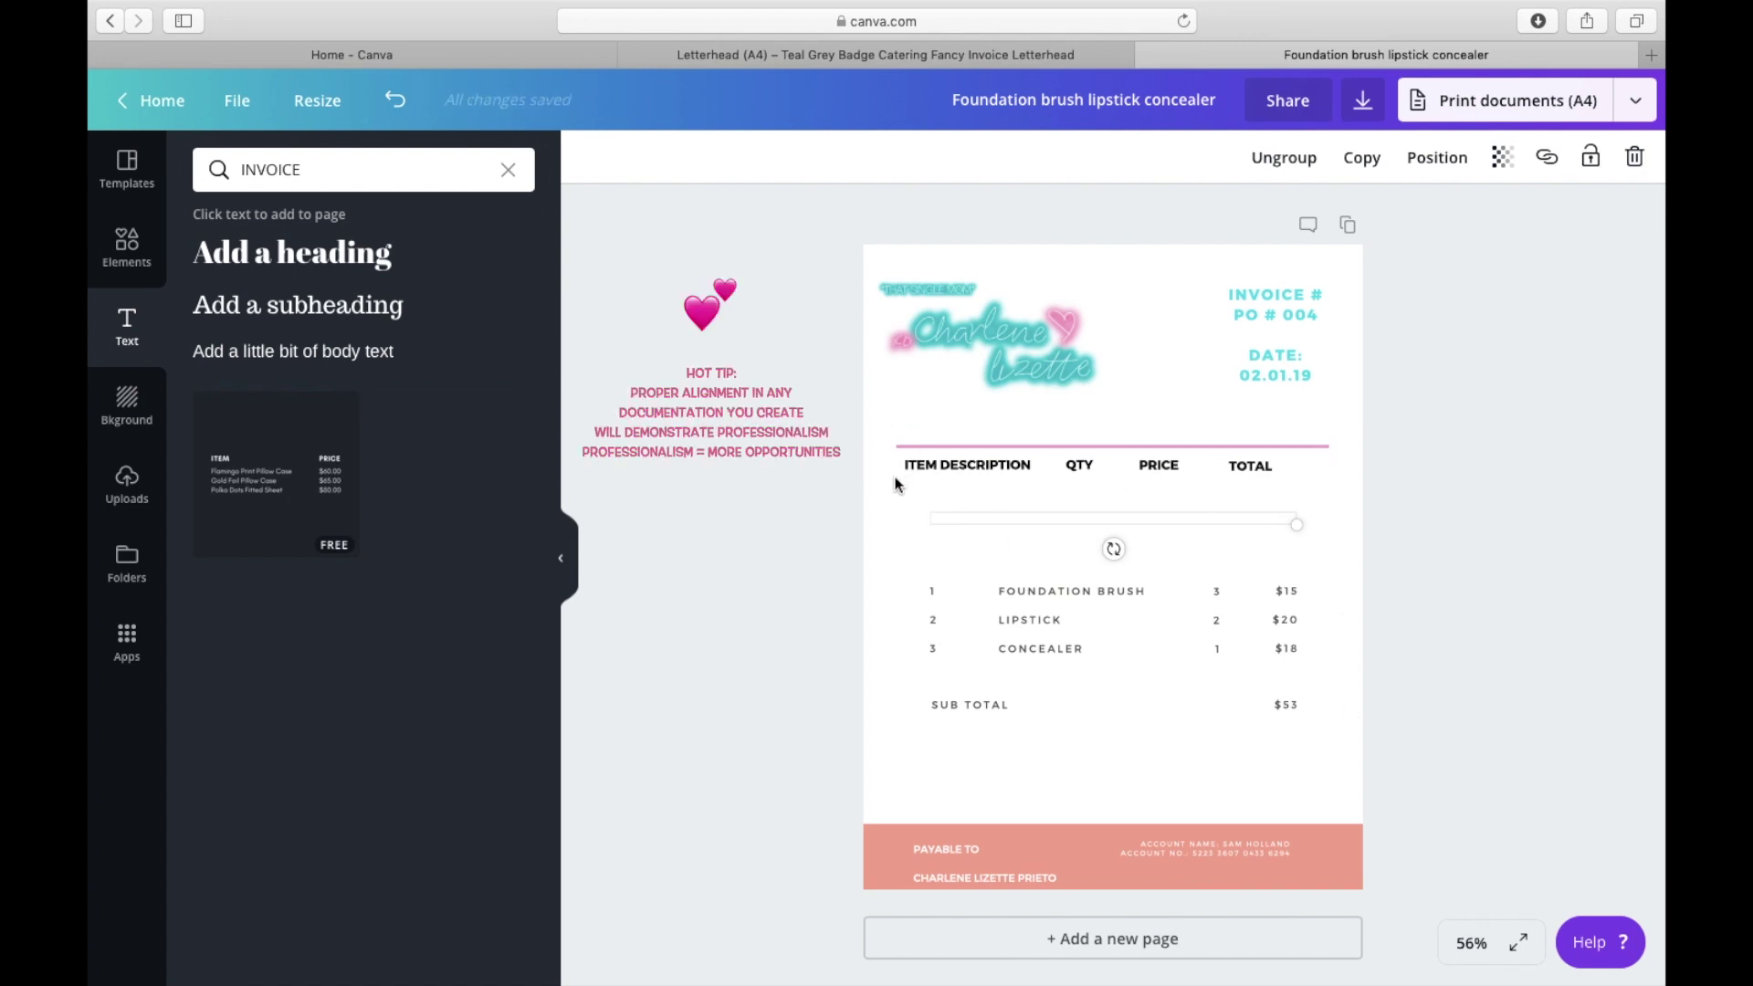
{"action": "left_click_drag", "start_coordinate": [1247, 467], "coordinate": [1278, 459]}
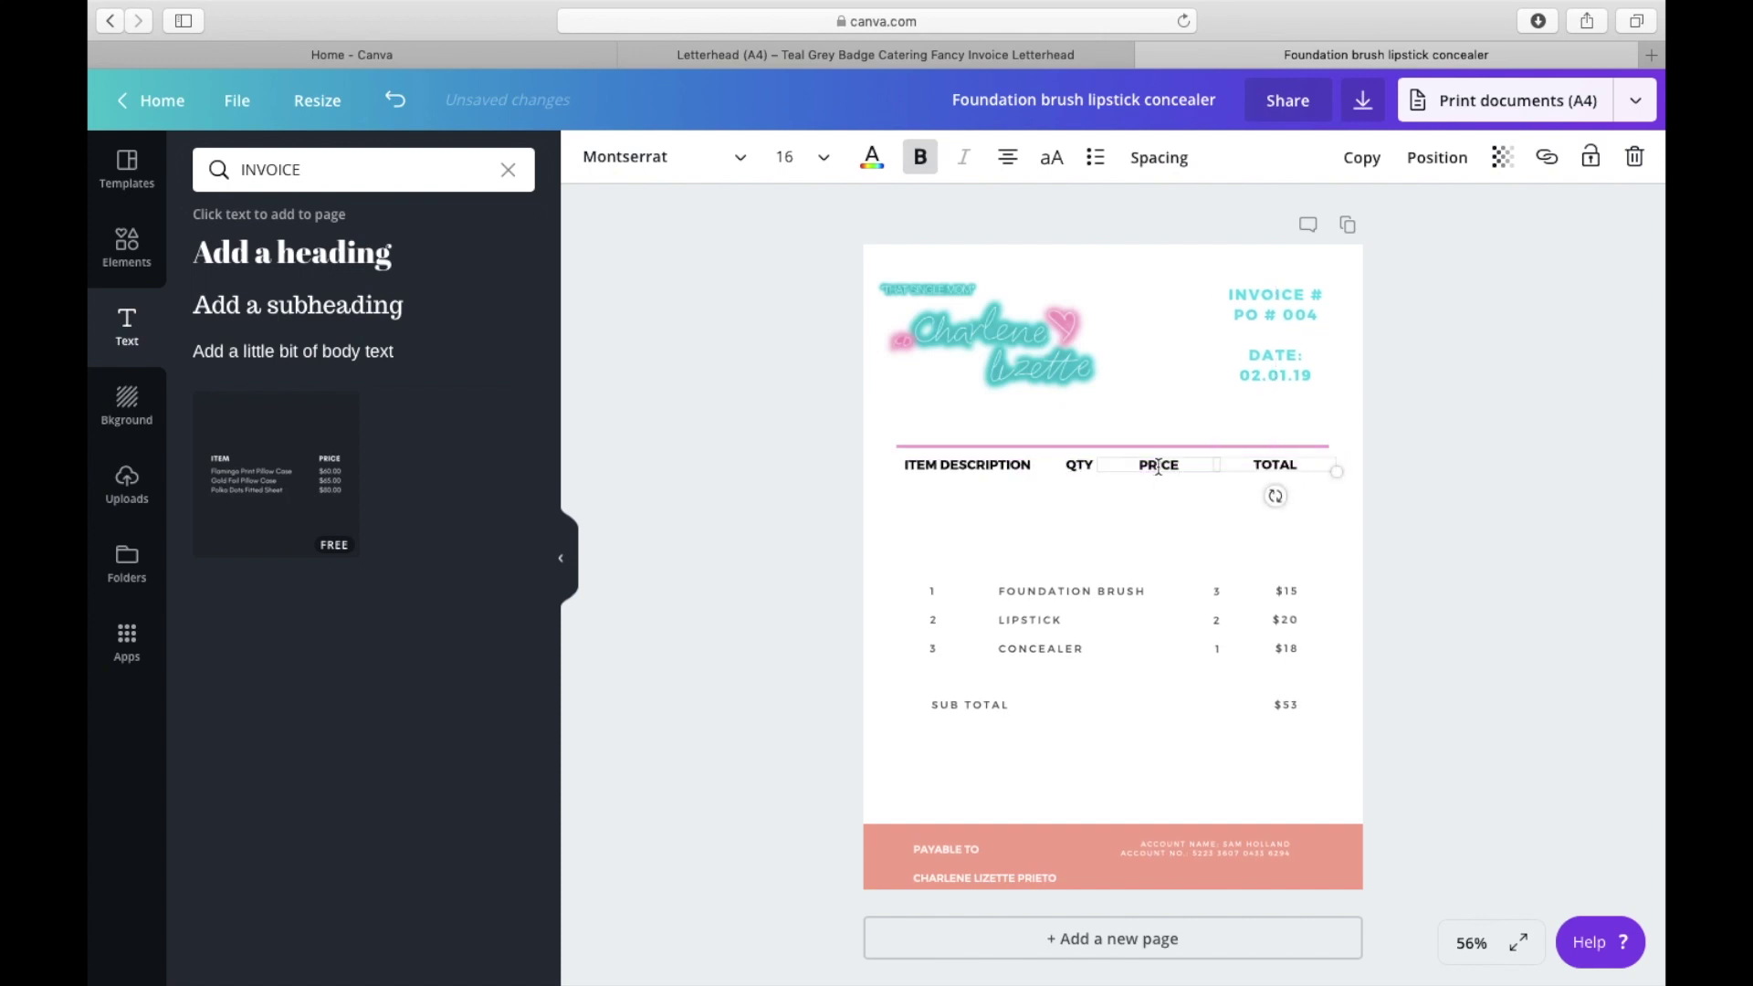
{"action": "left_click_drag", "start_coordinate": [1157, 466], "coordinate": [1091, 467]}
{"action": "left_click", "coordinate": [1081, 468]}
{"action": "left_click", "coordinate": [1039, 500]}
{"action": "left_click_drag", "start_coordinate": [1271, 466], "coordinate": [1294, 465]}
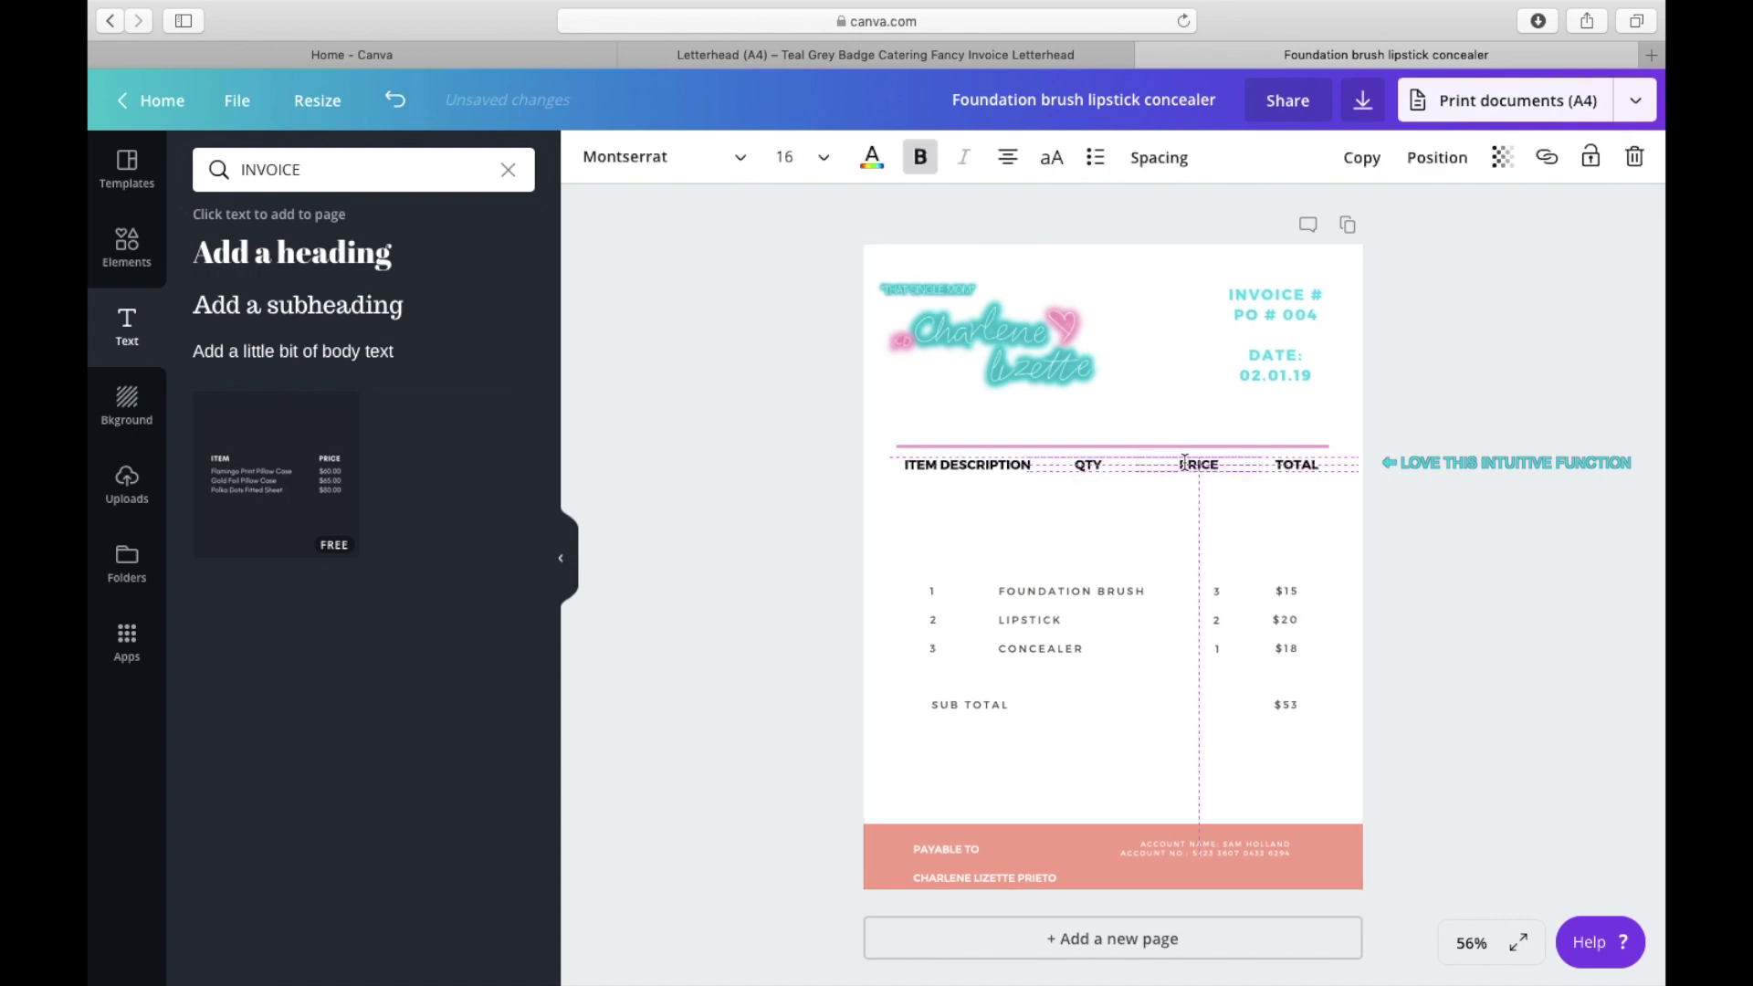
{"action": "left_click_drag", "start_coordinate": [1159, 465], "coordinate": [1098, 466]}
{"action": "left_click", "coordinate": [1121, 540]}
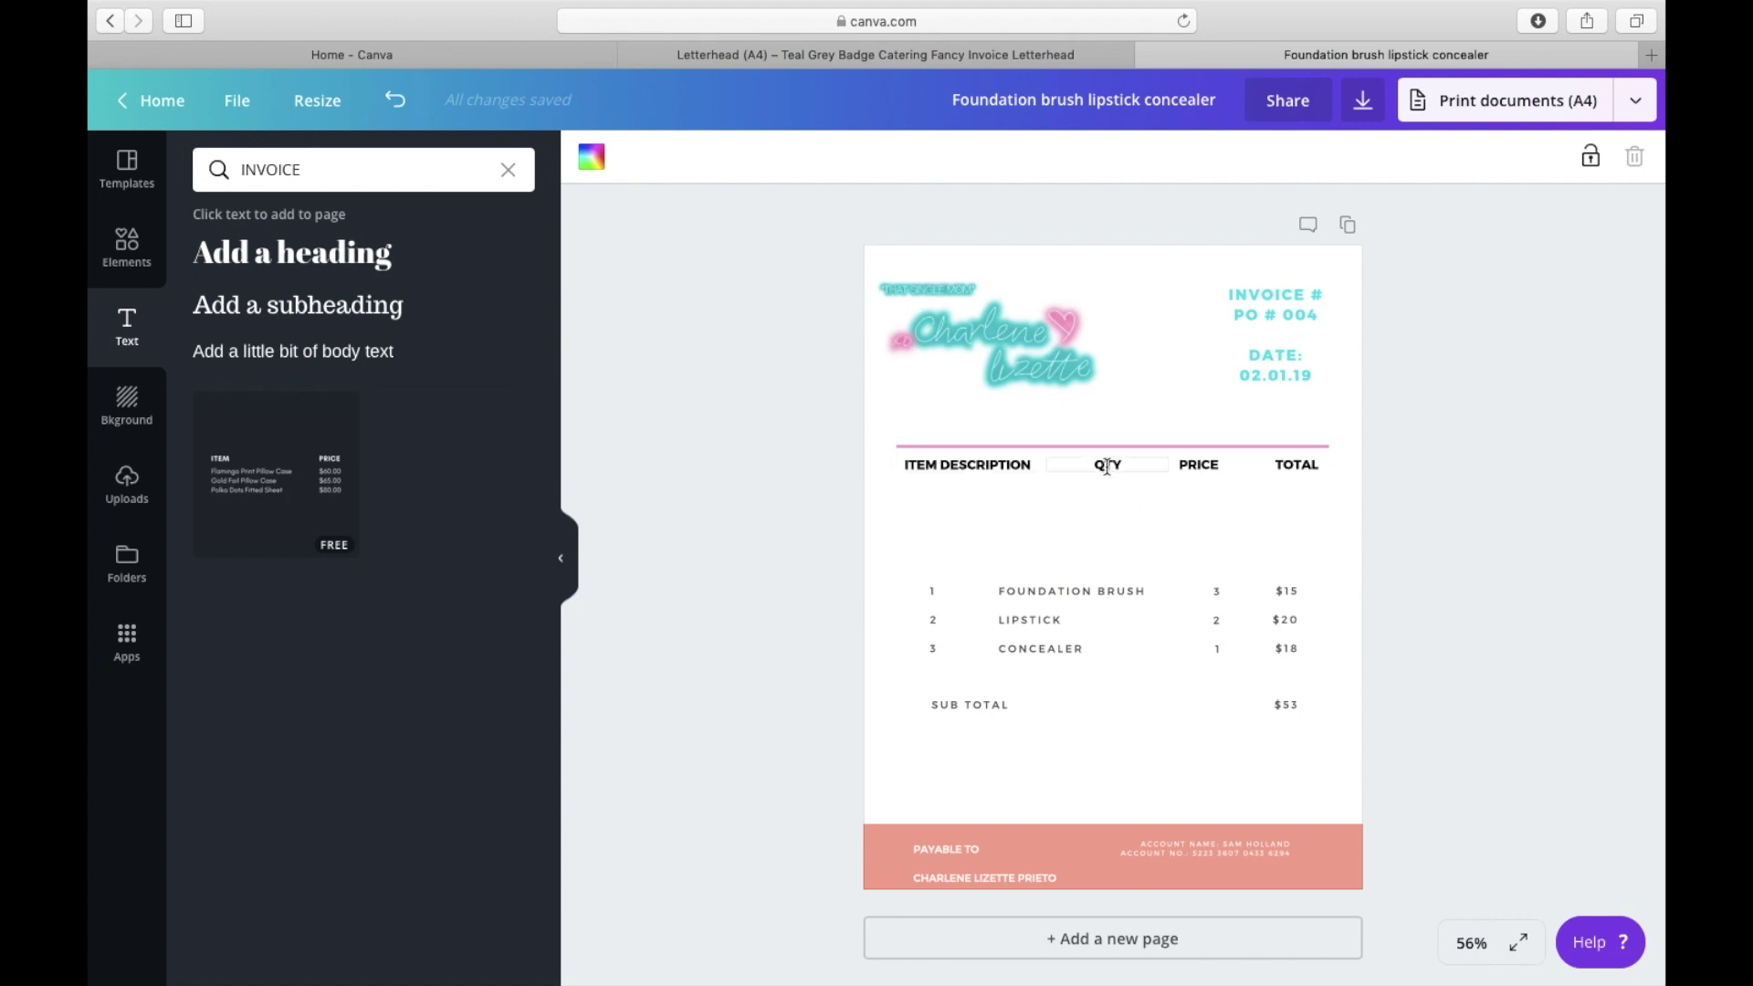
{"action": "left_click_drag", "start_coordinate": [1108, 465], "coordinate": [1126, 463]}
{"action": "left_click", "coordinate": [1133, 512]}
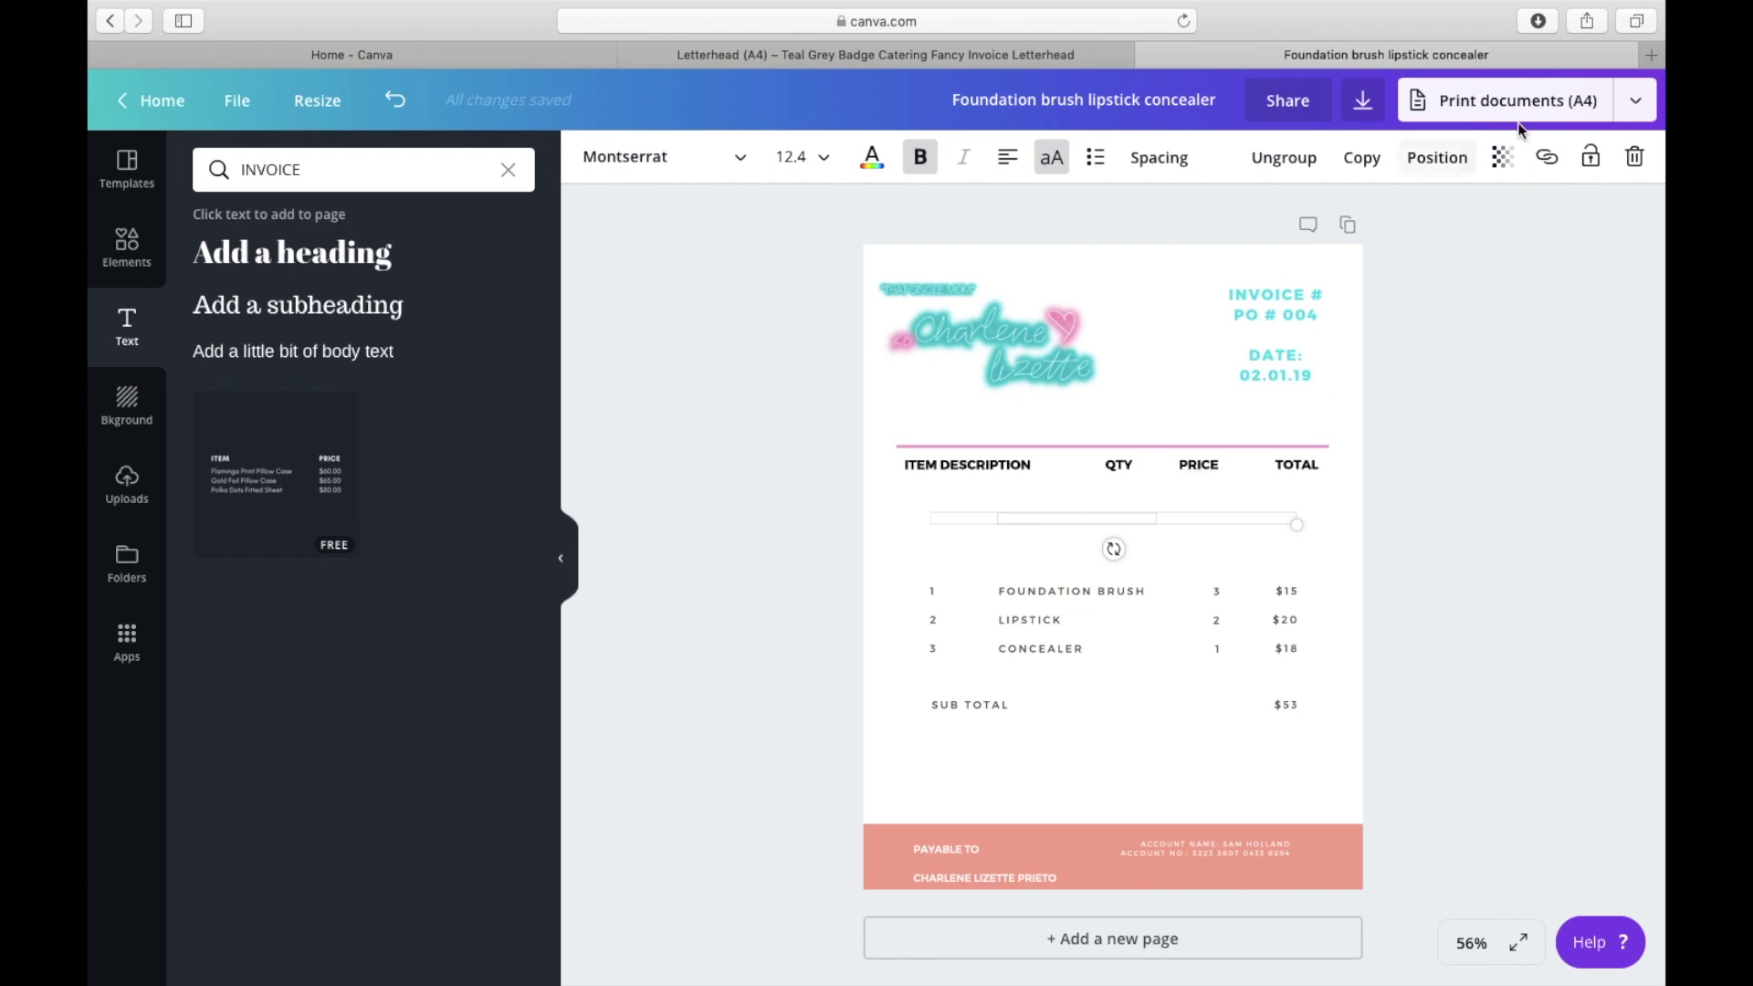
Step: Delete the stray line elements under the table headers
{"action": "left_click", "coordinate": [1634, 159]}
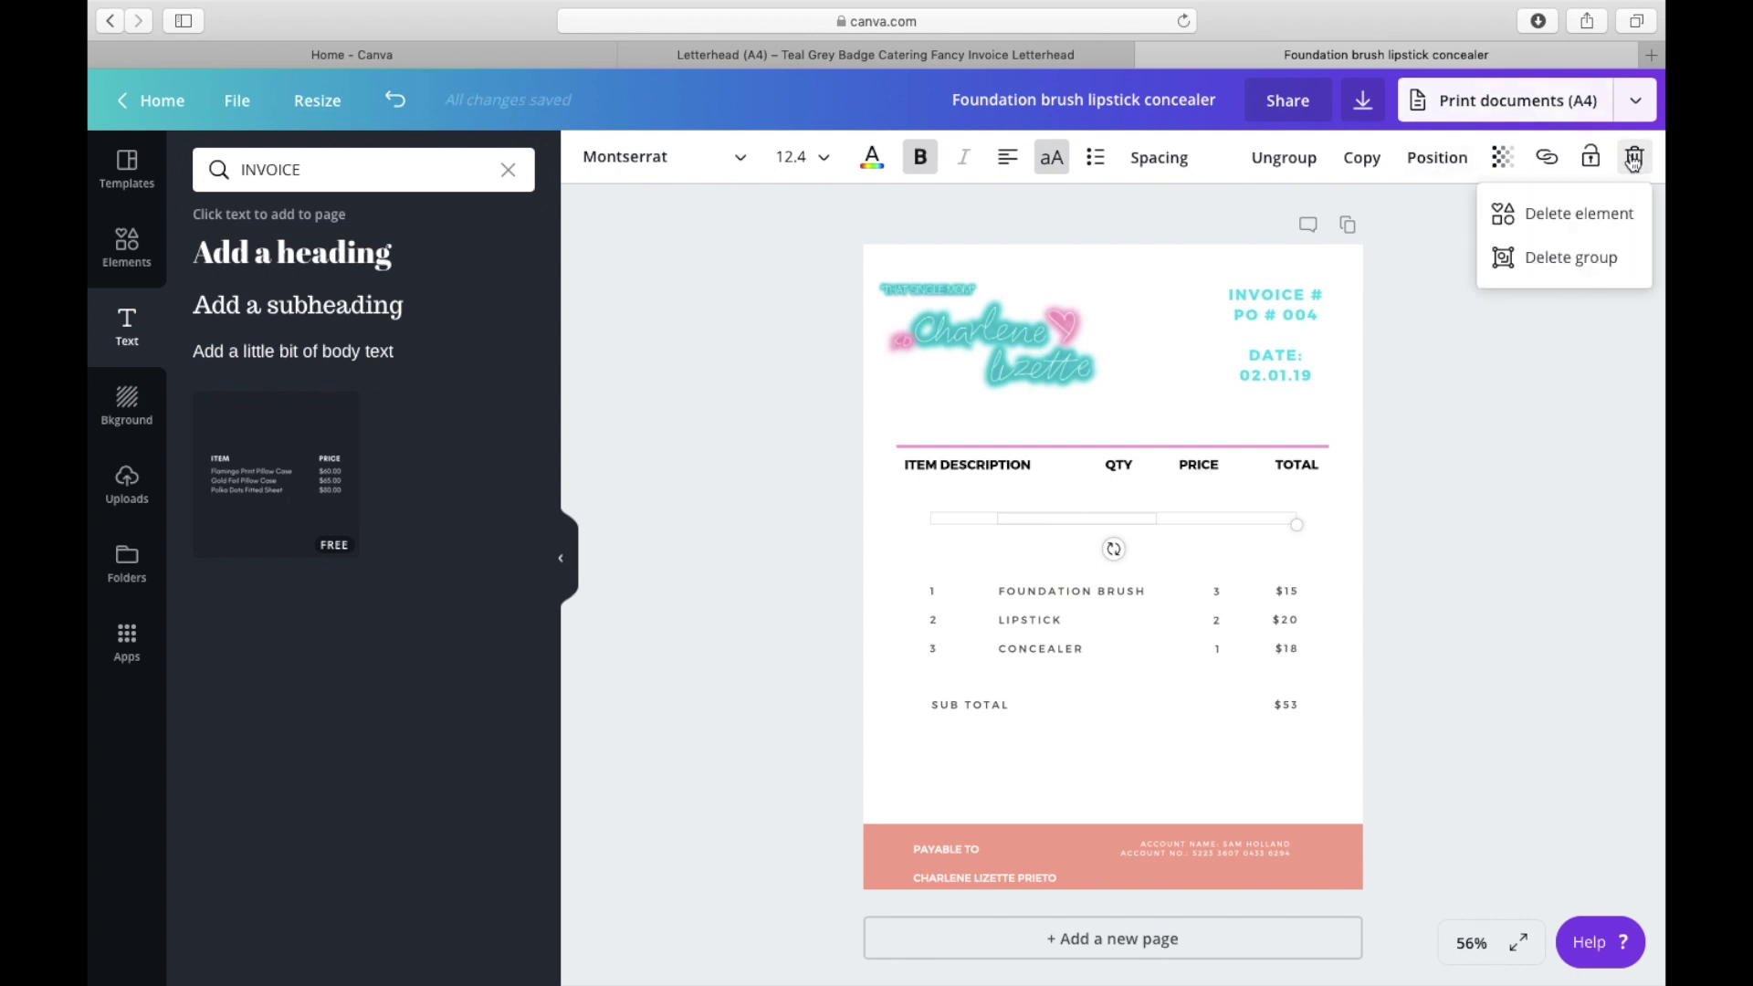
{"action": "left_click", "coordinate": [1176, 539]}
{"action": "left_click", "coordinate": [1178, 553]}
{"action": "left_click", "coordinate": [1178, 518]}
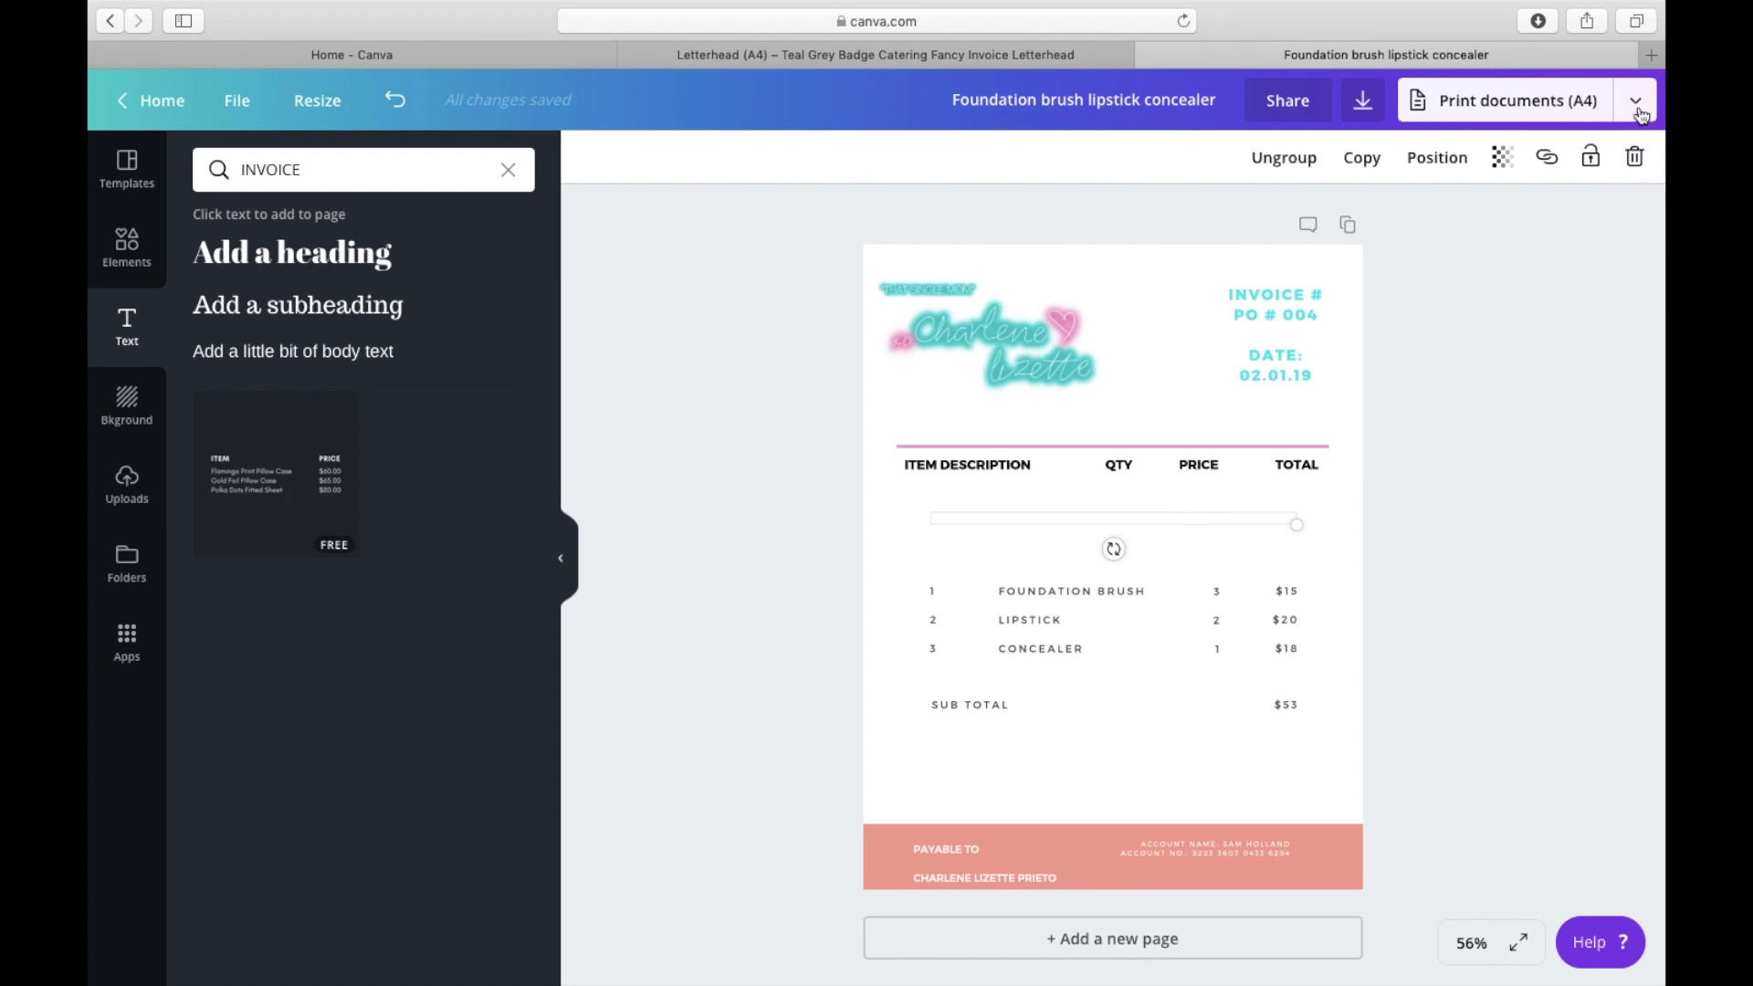
{"action": "left_click", "coordinate": [1636, 159]}
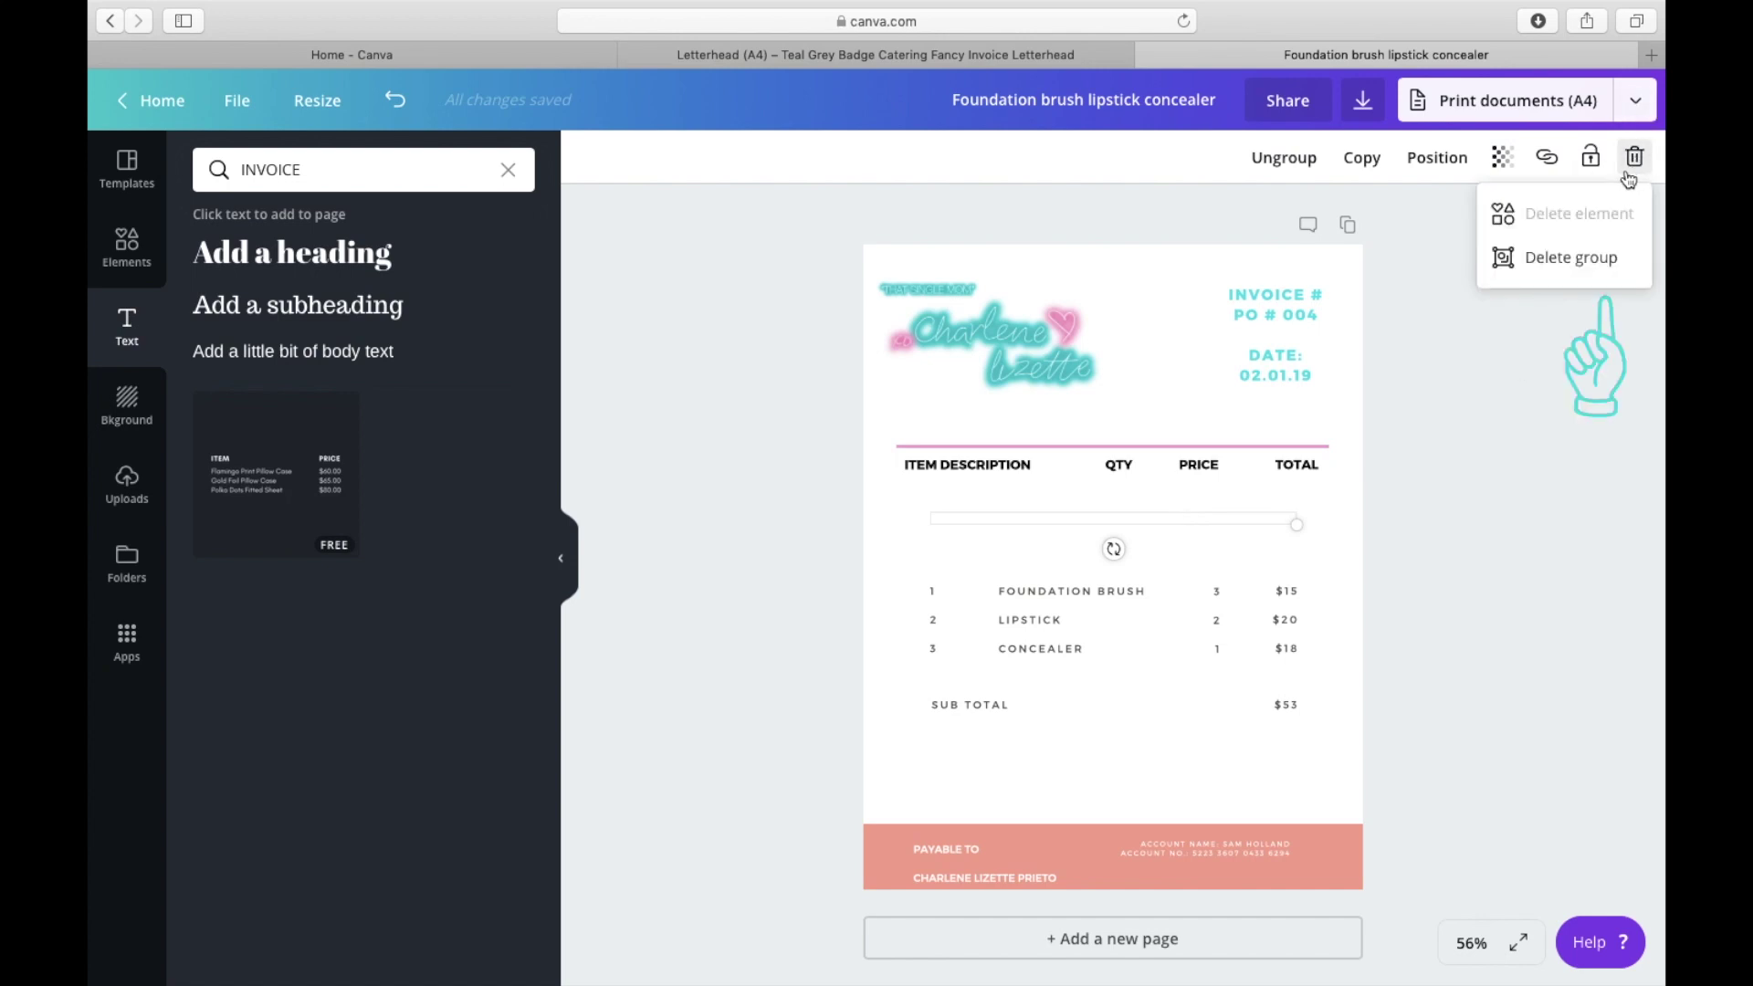
{"action": "left_click", "coordinate": [1571, 258]}
{"action": "left_click", "coordinate": [1225, 517]}
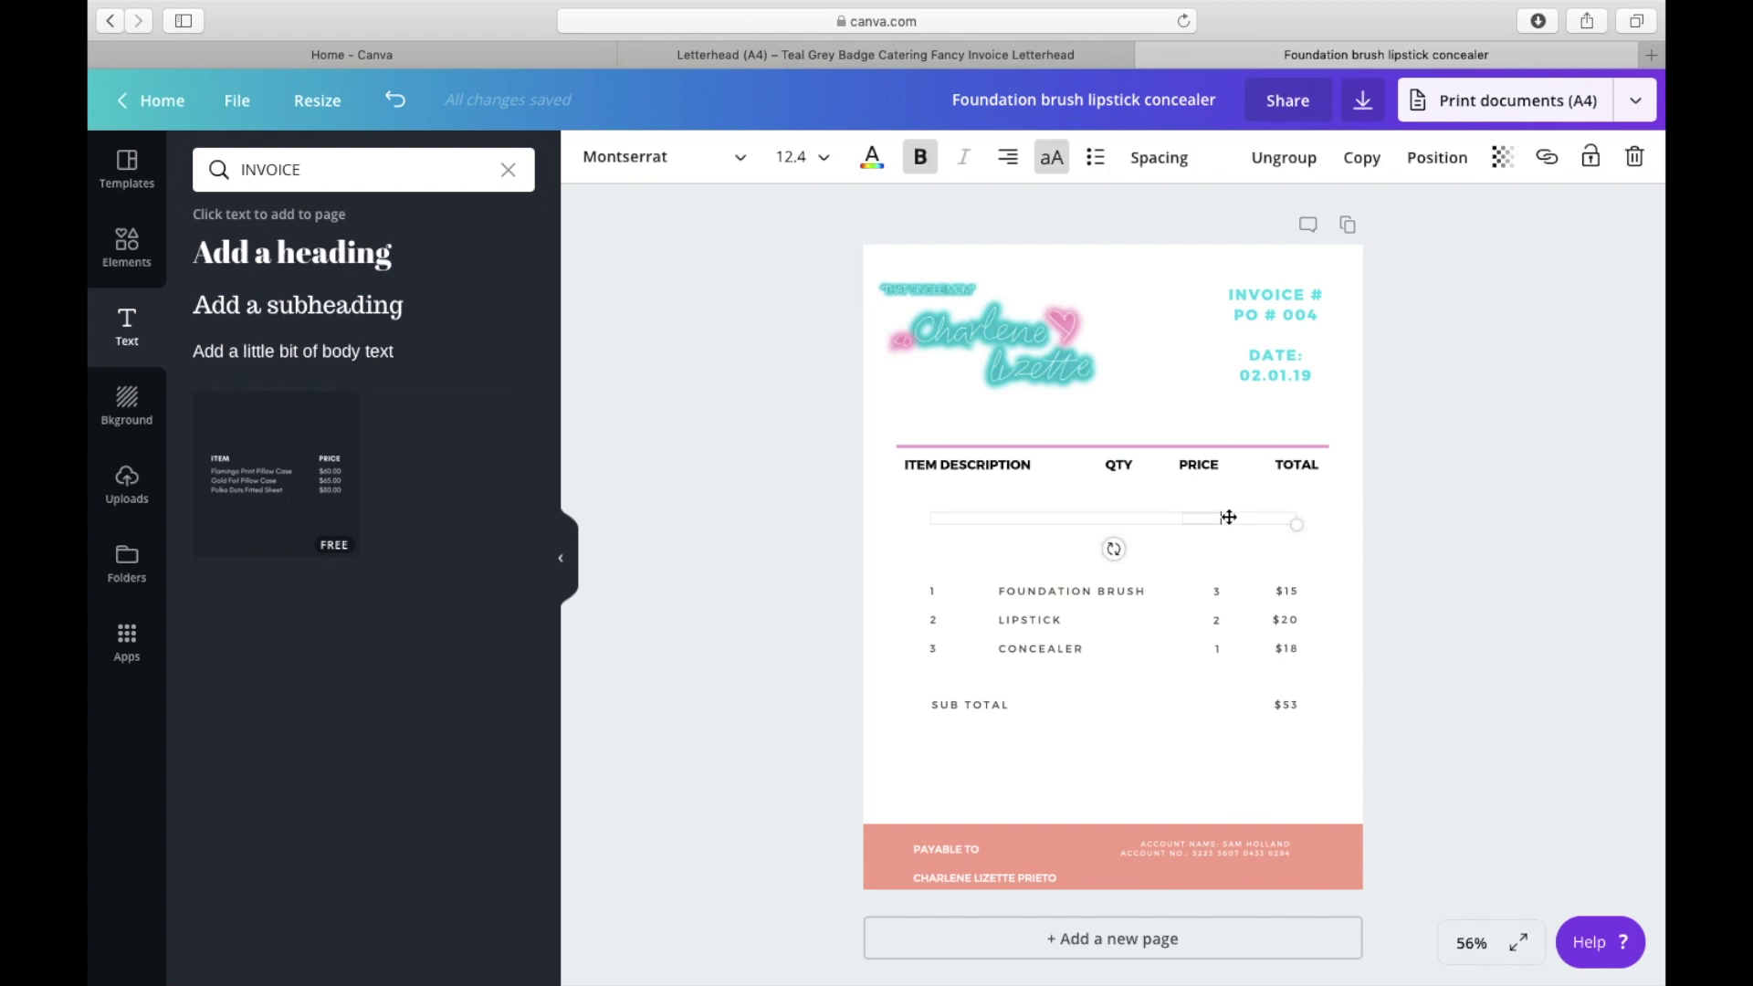
{"action": "left_click", "coordinate": [1636, 159]}
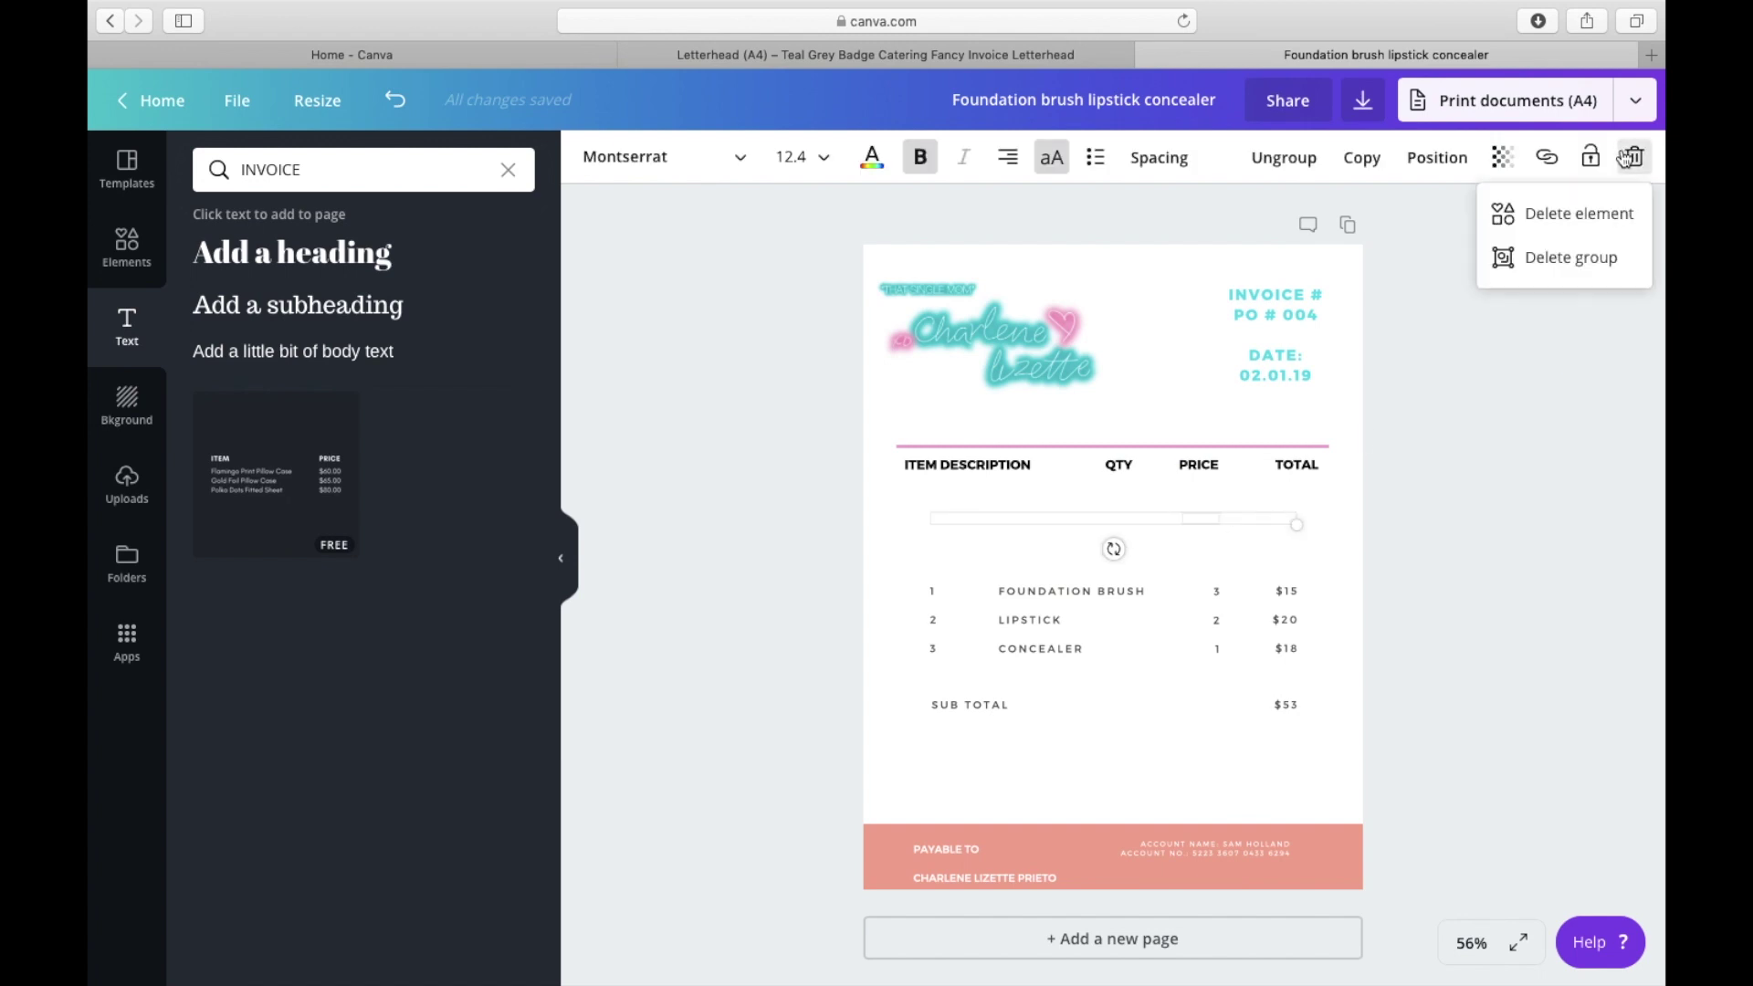
{"action": "left_click", "coordinate": [1571, 257]}
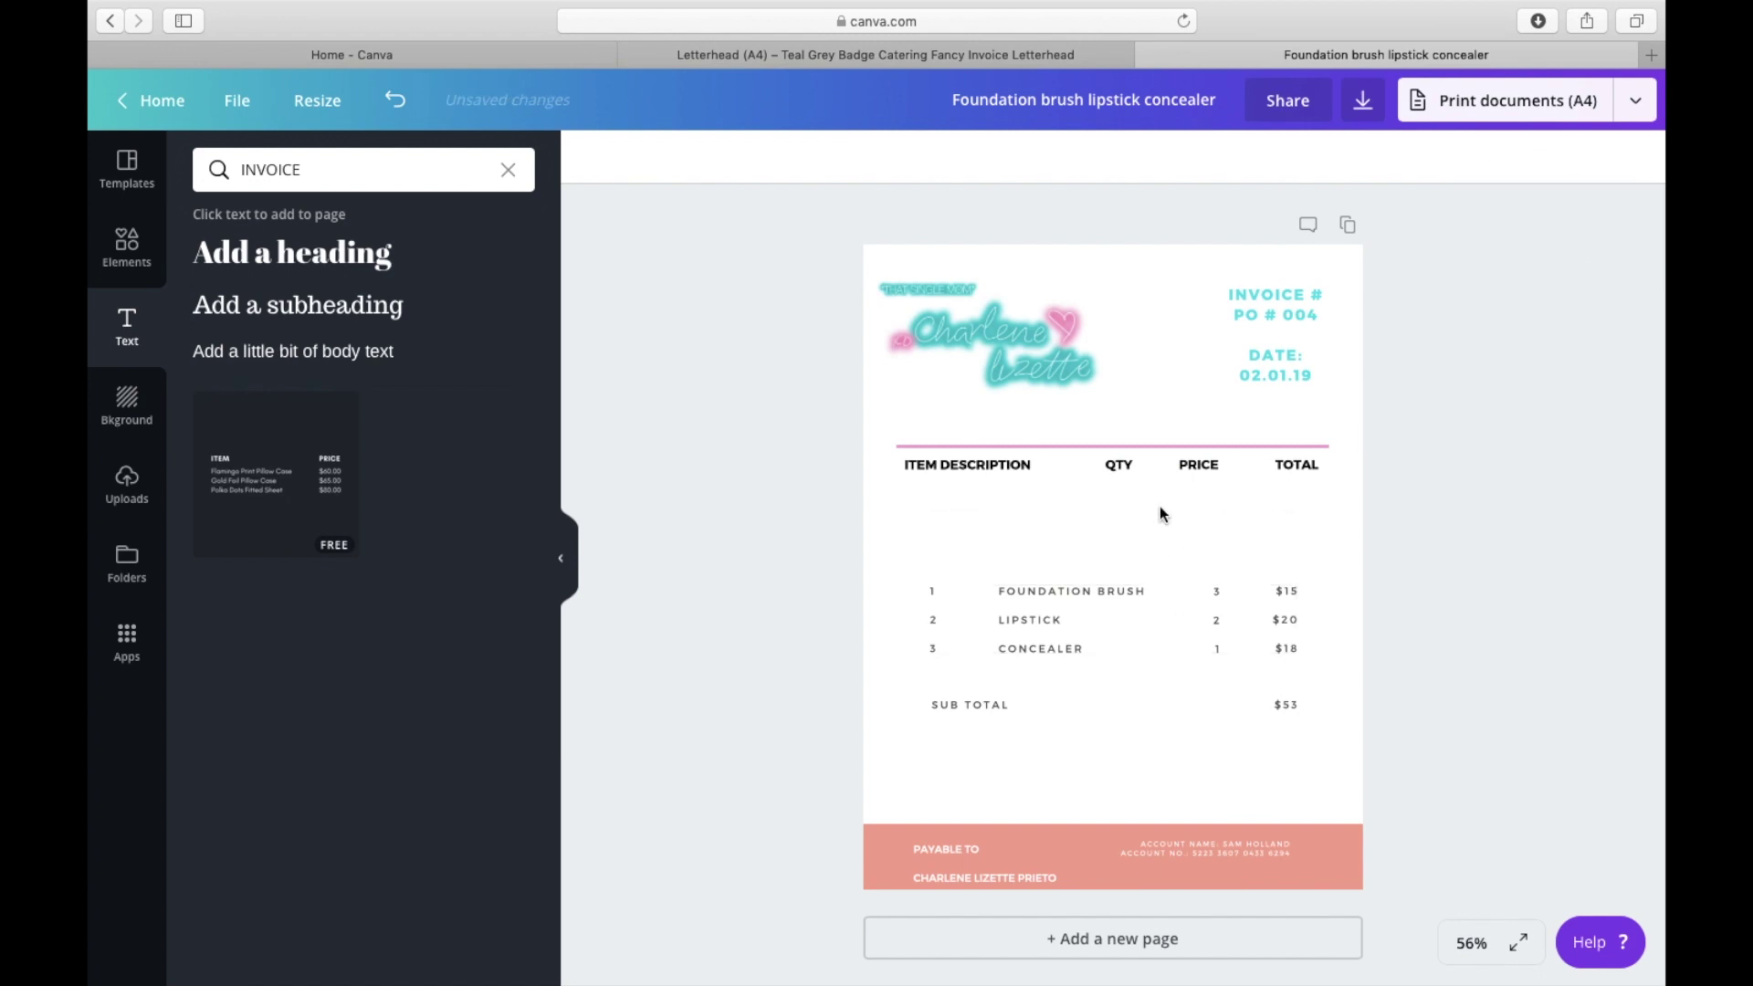
Step: Delete the sample foundation brush, lipstick and concealer item rows group
{"action": "left_click_drag", "start_coordinate": [1064, 632], "coordinate": [1123, 517]}
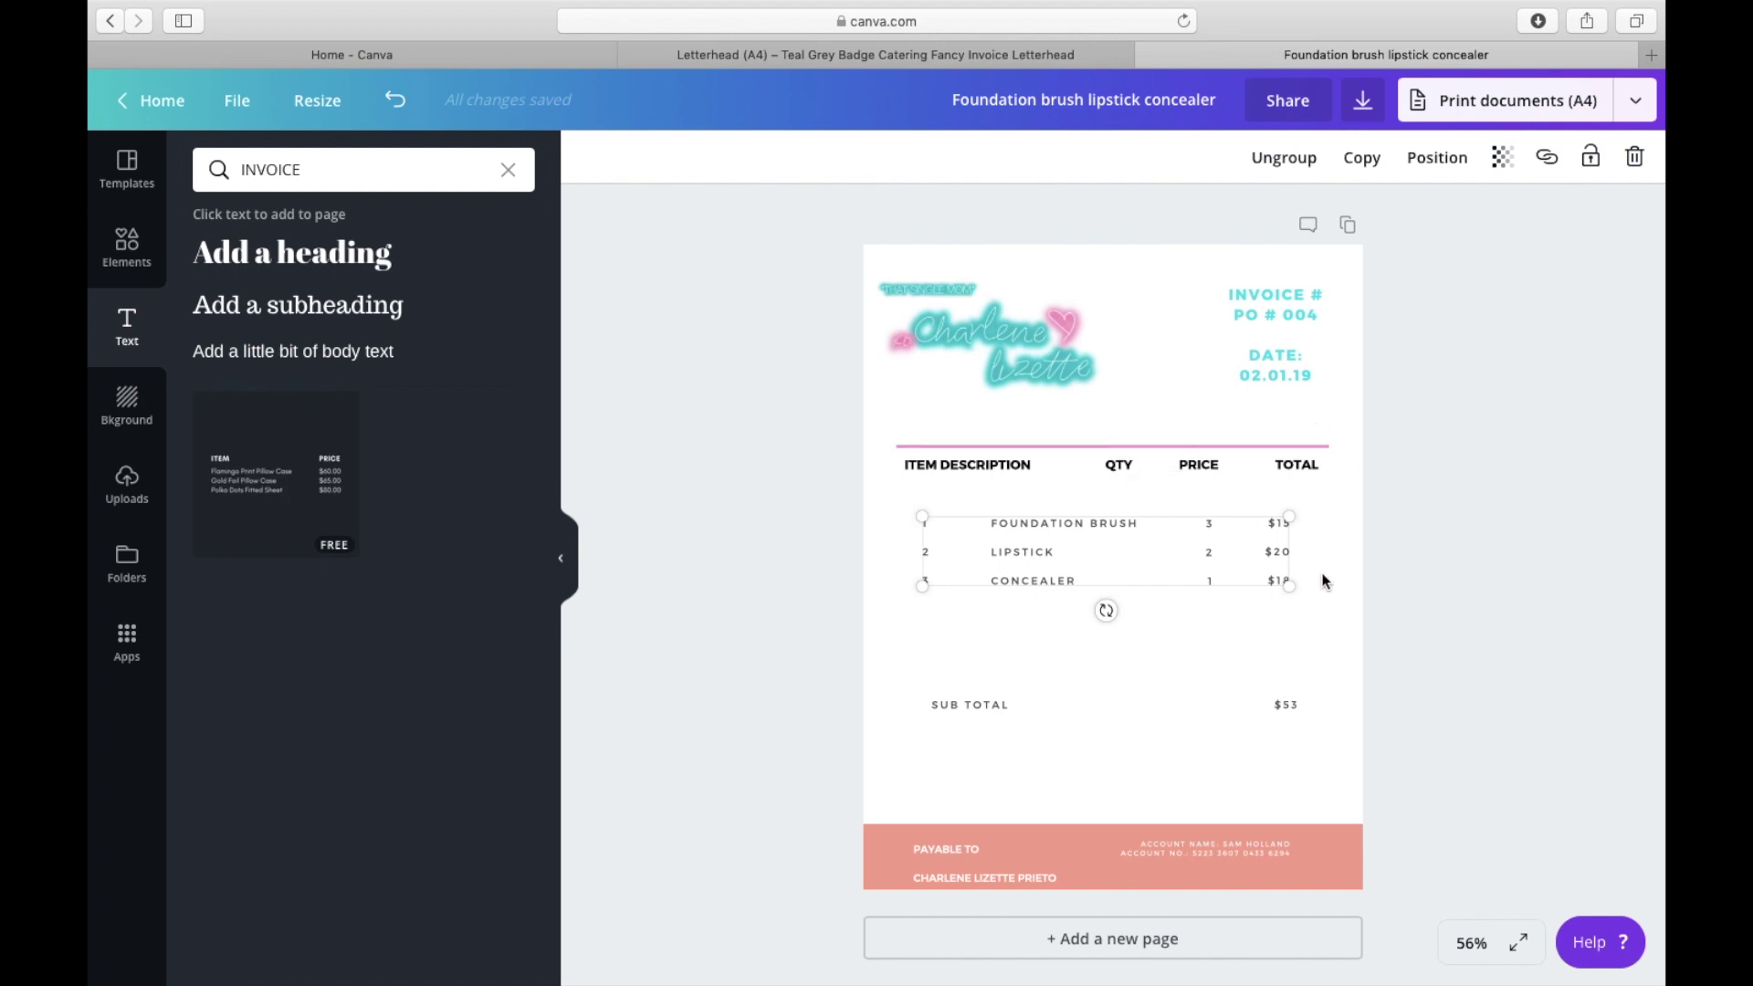
{"action": "left_click", "coordinate": [1076, 570]}
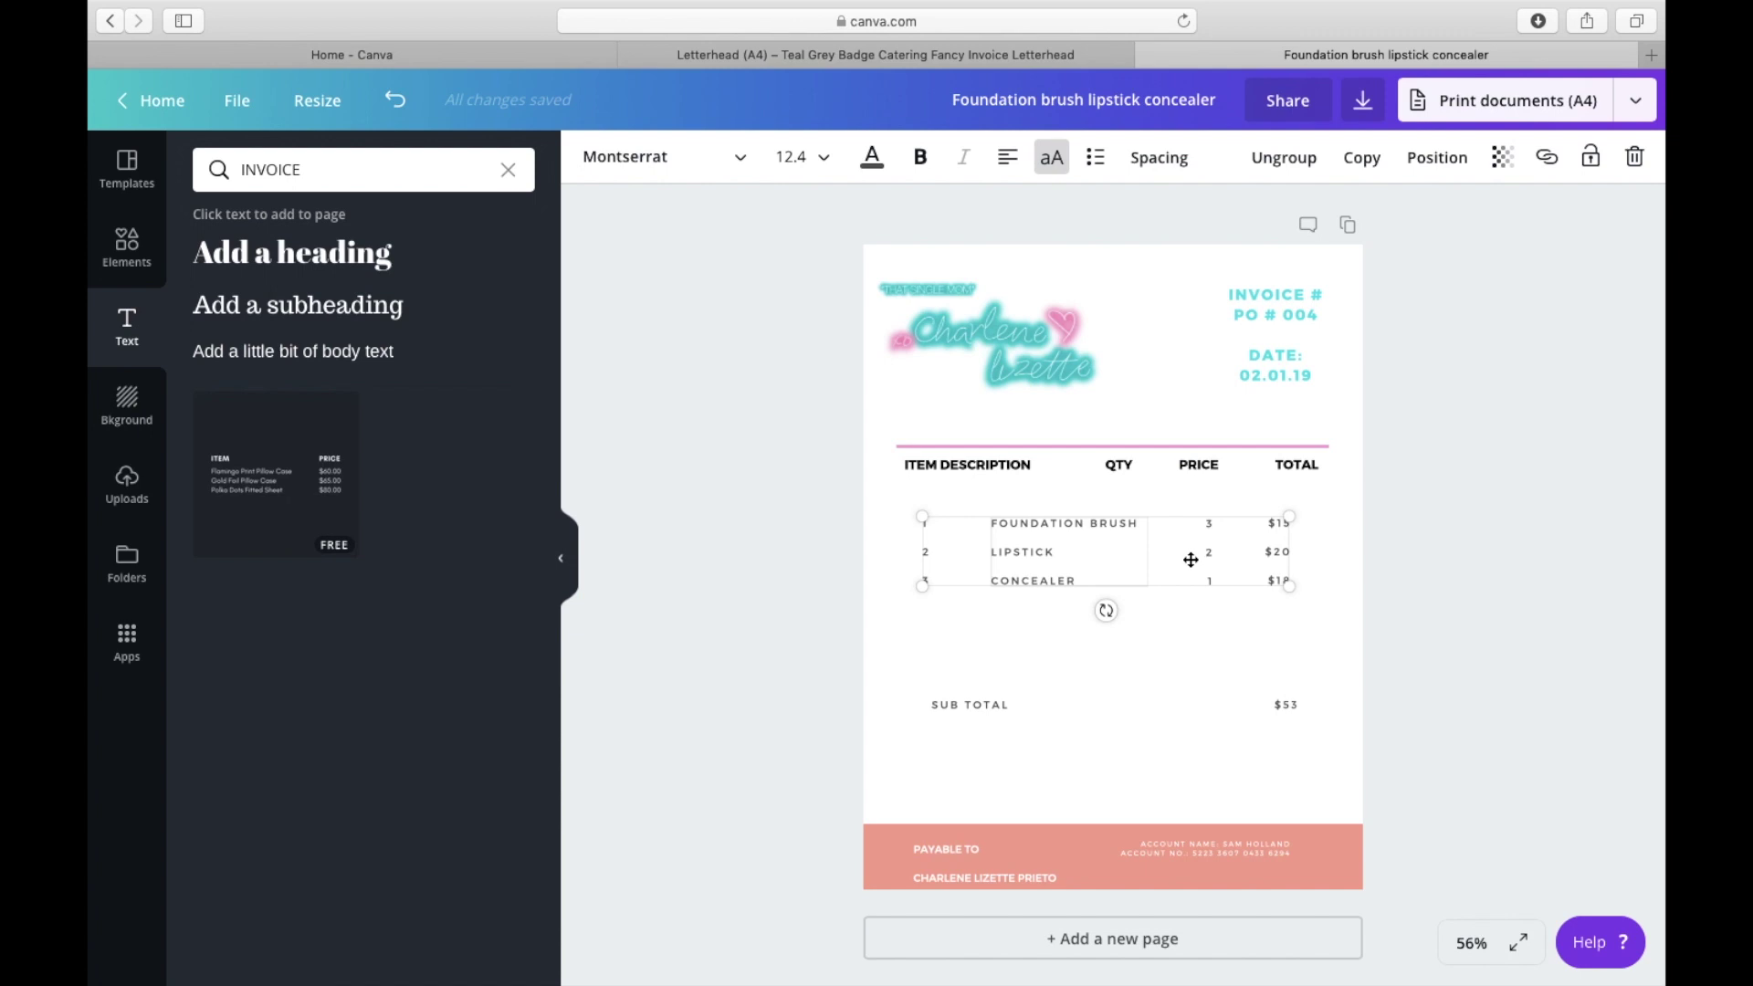
{"action": "key", "text": "BackSpace"}
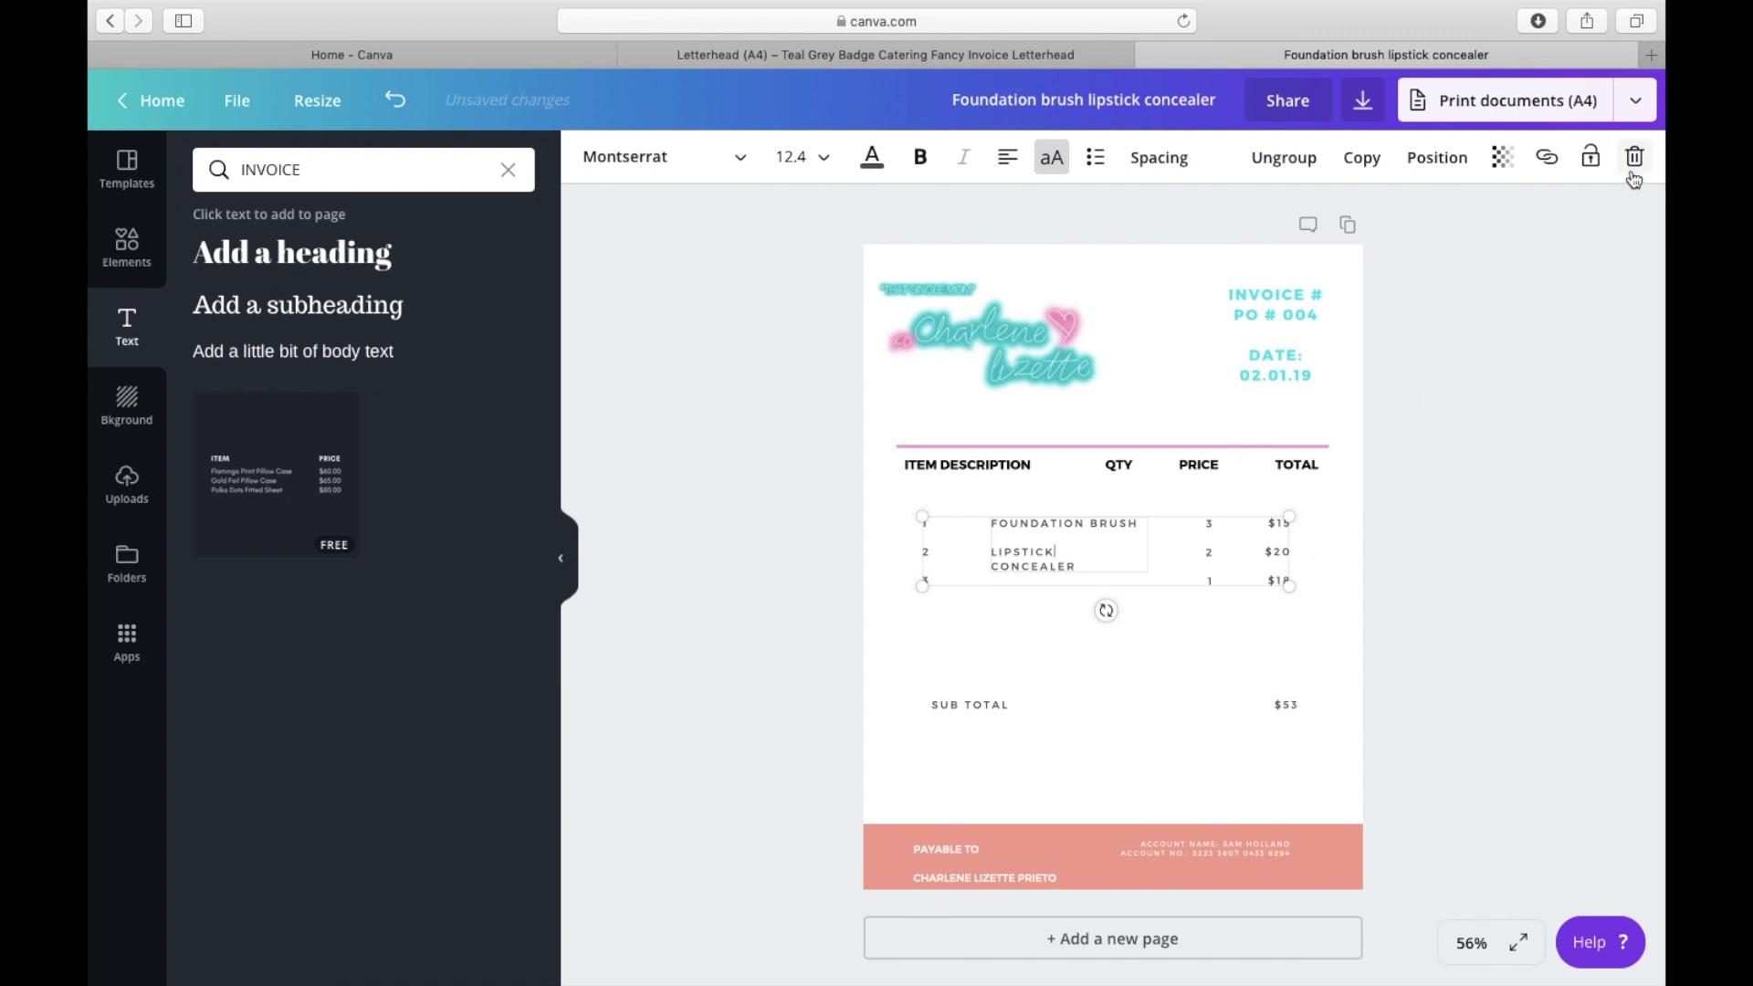
{"action": "left_click", "coordinate": [1634, 157]}
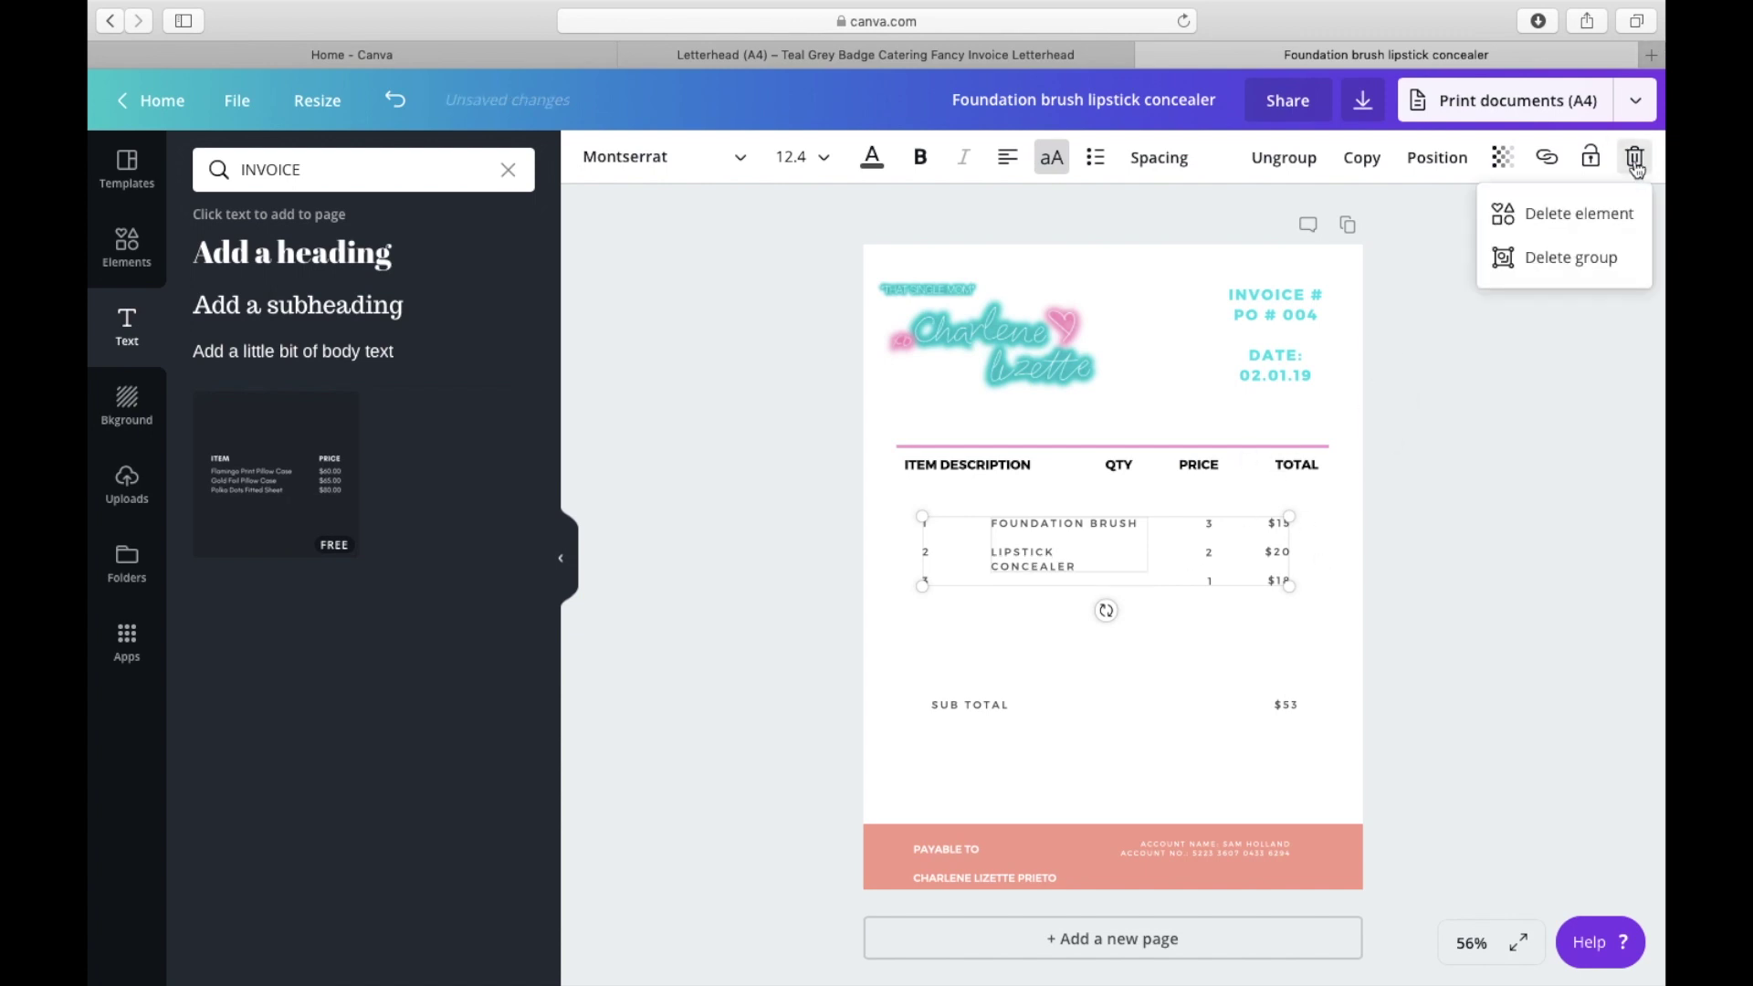
{"action": "left_click", "coordinate": [1553, 260]}
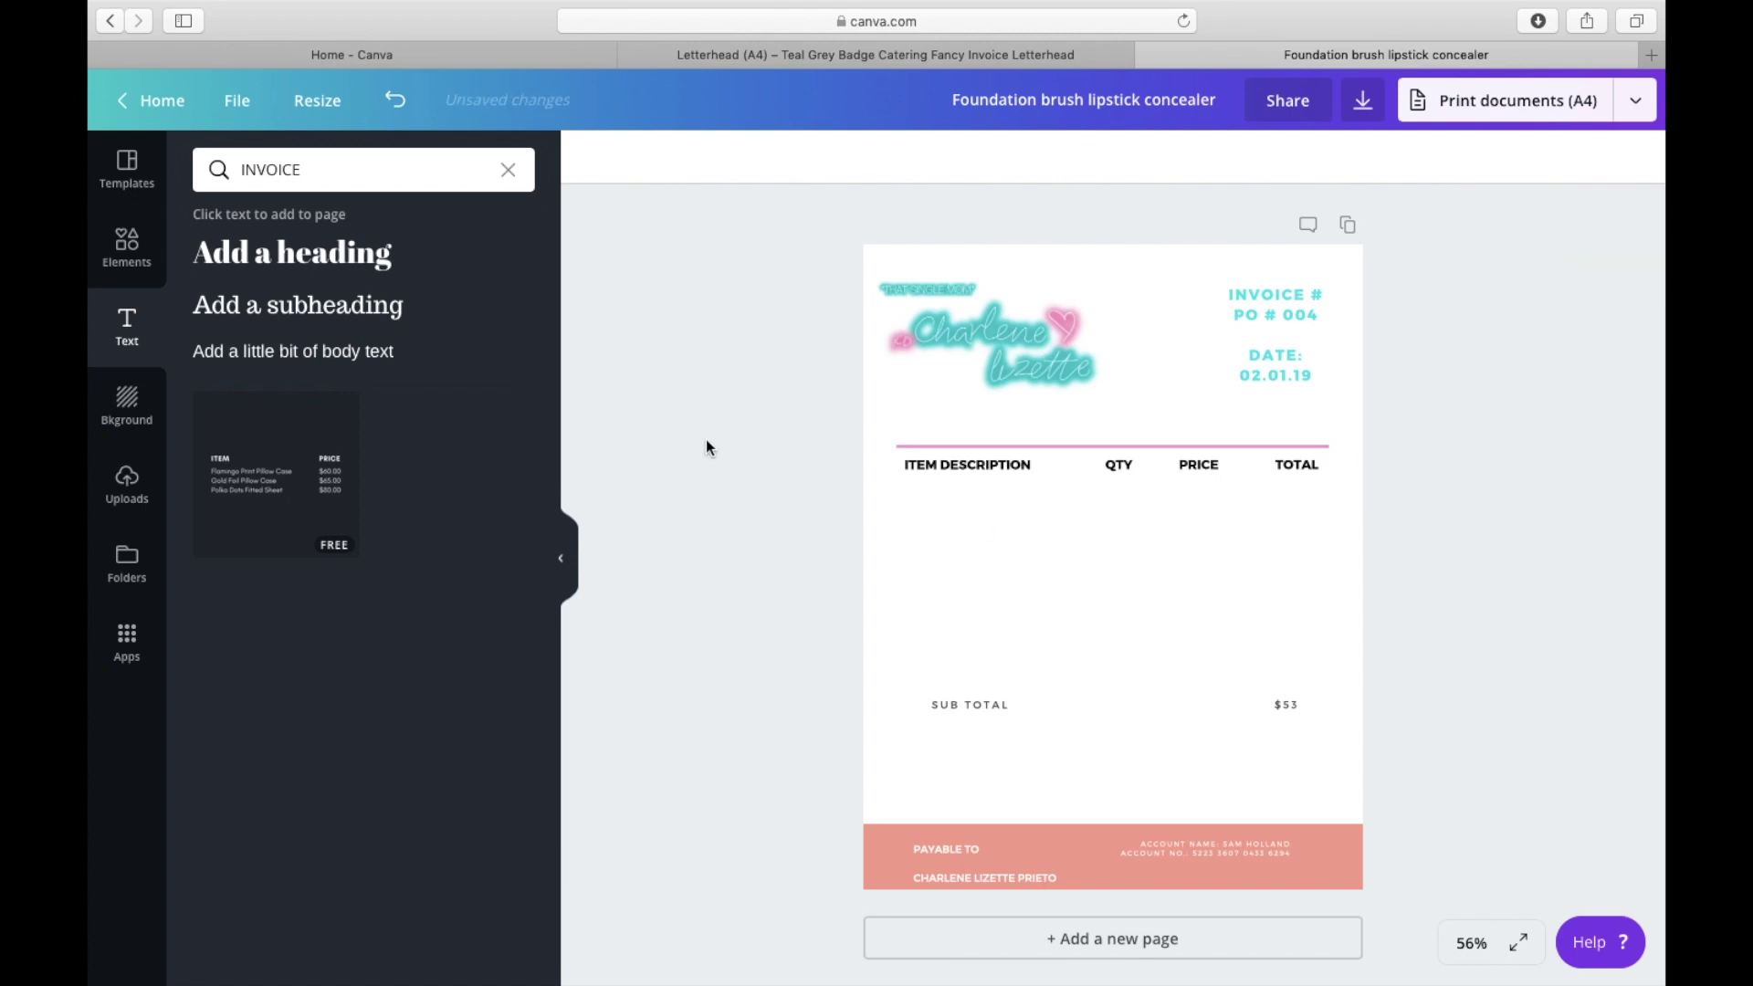
Step: Duplicate the pink rule below the header row and align the QTY header with the others
{"action": "left_click", "coordinate": [1044, 447]}
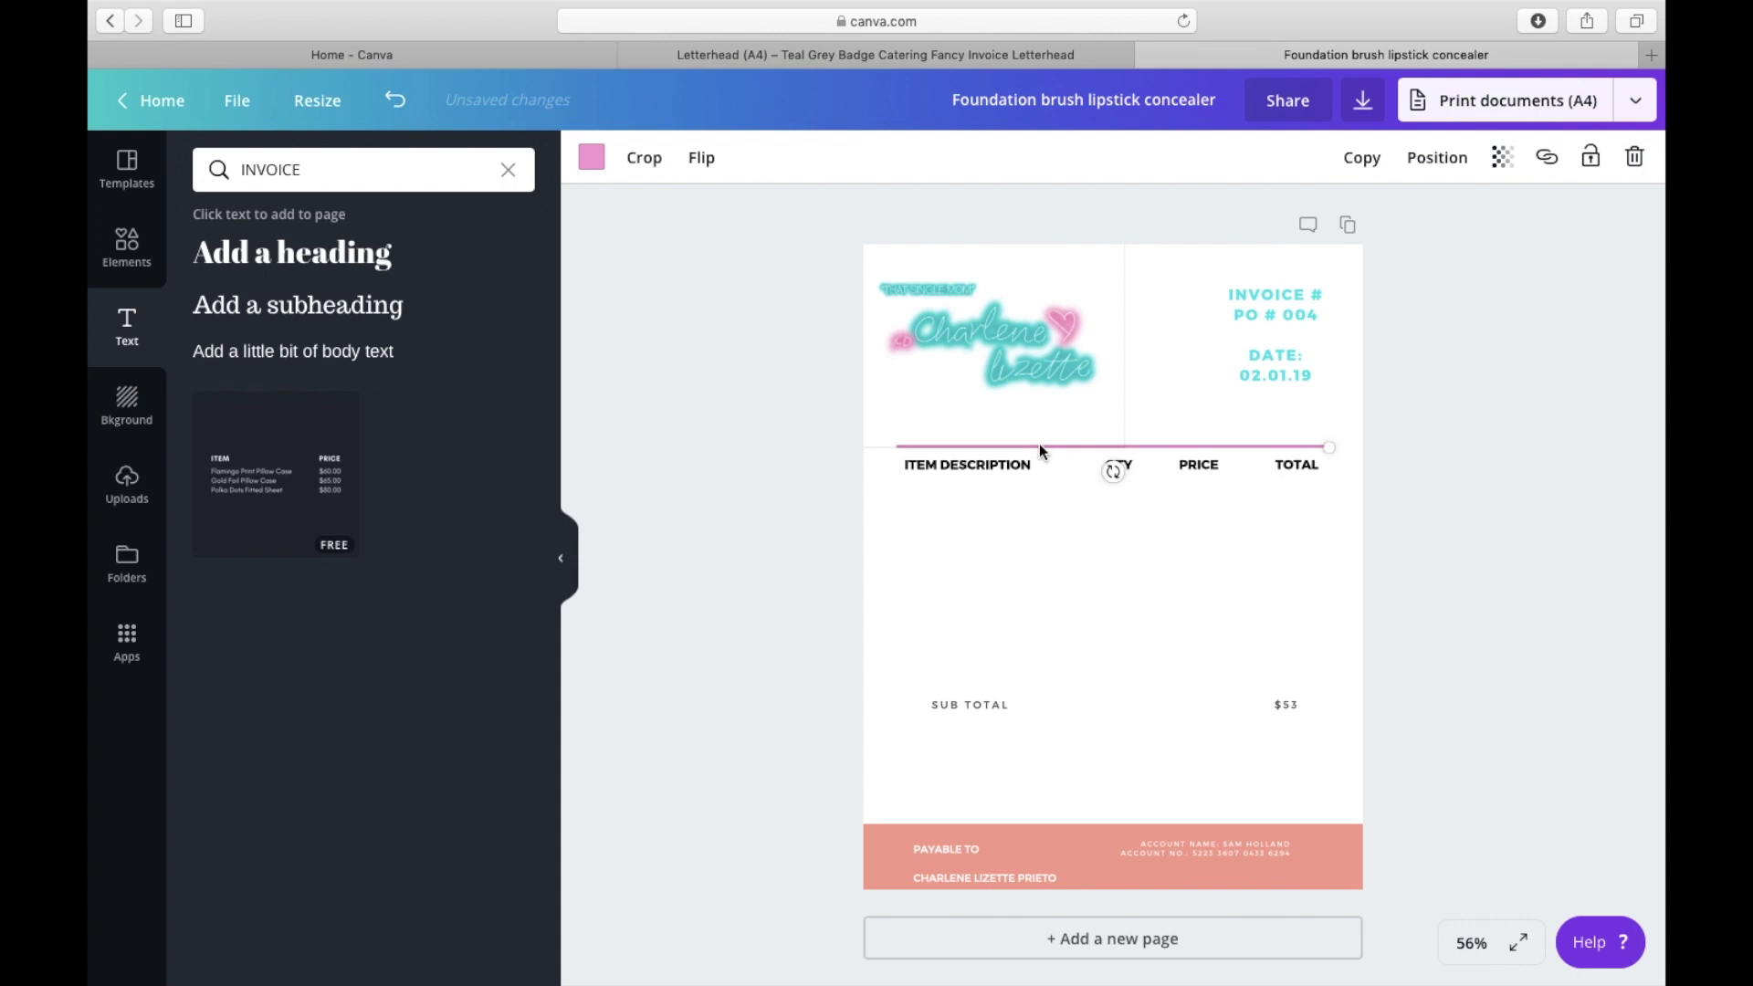
{"action": "left_click", "coordinate": [1222, 446]}
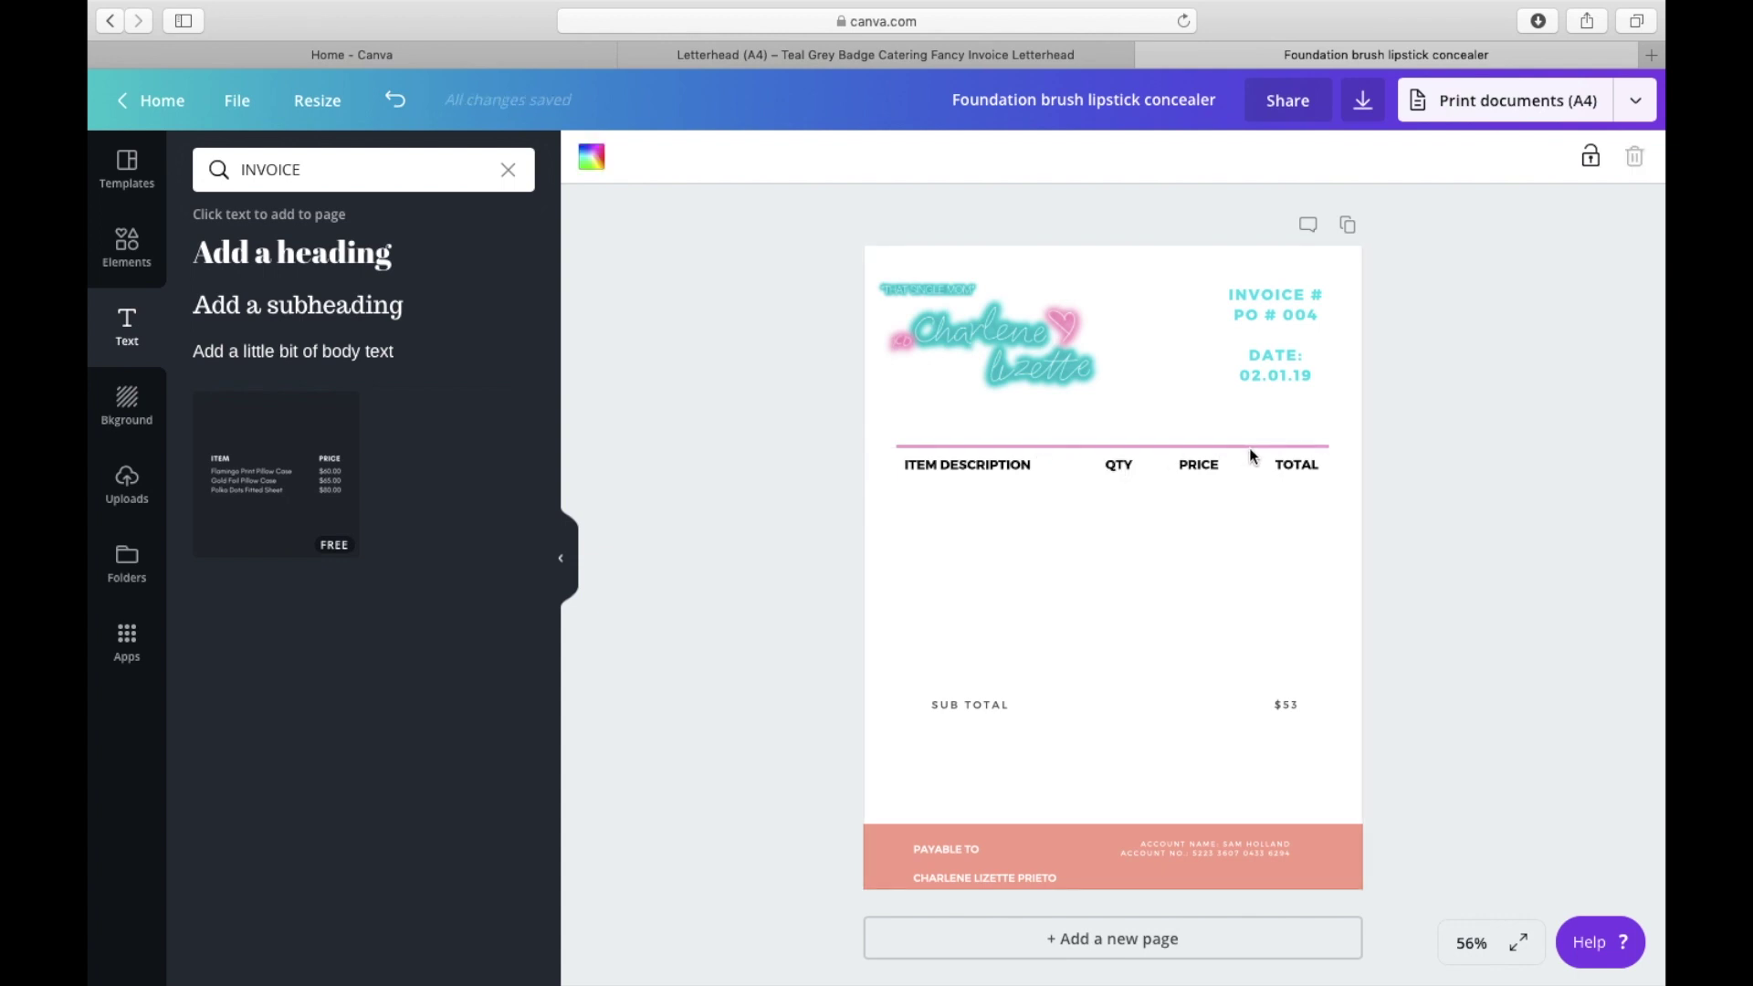
{"action": "left_click", "coordinate": [1251, 447]}
{"action": "left_click", "coordinate": [1360, 179]}
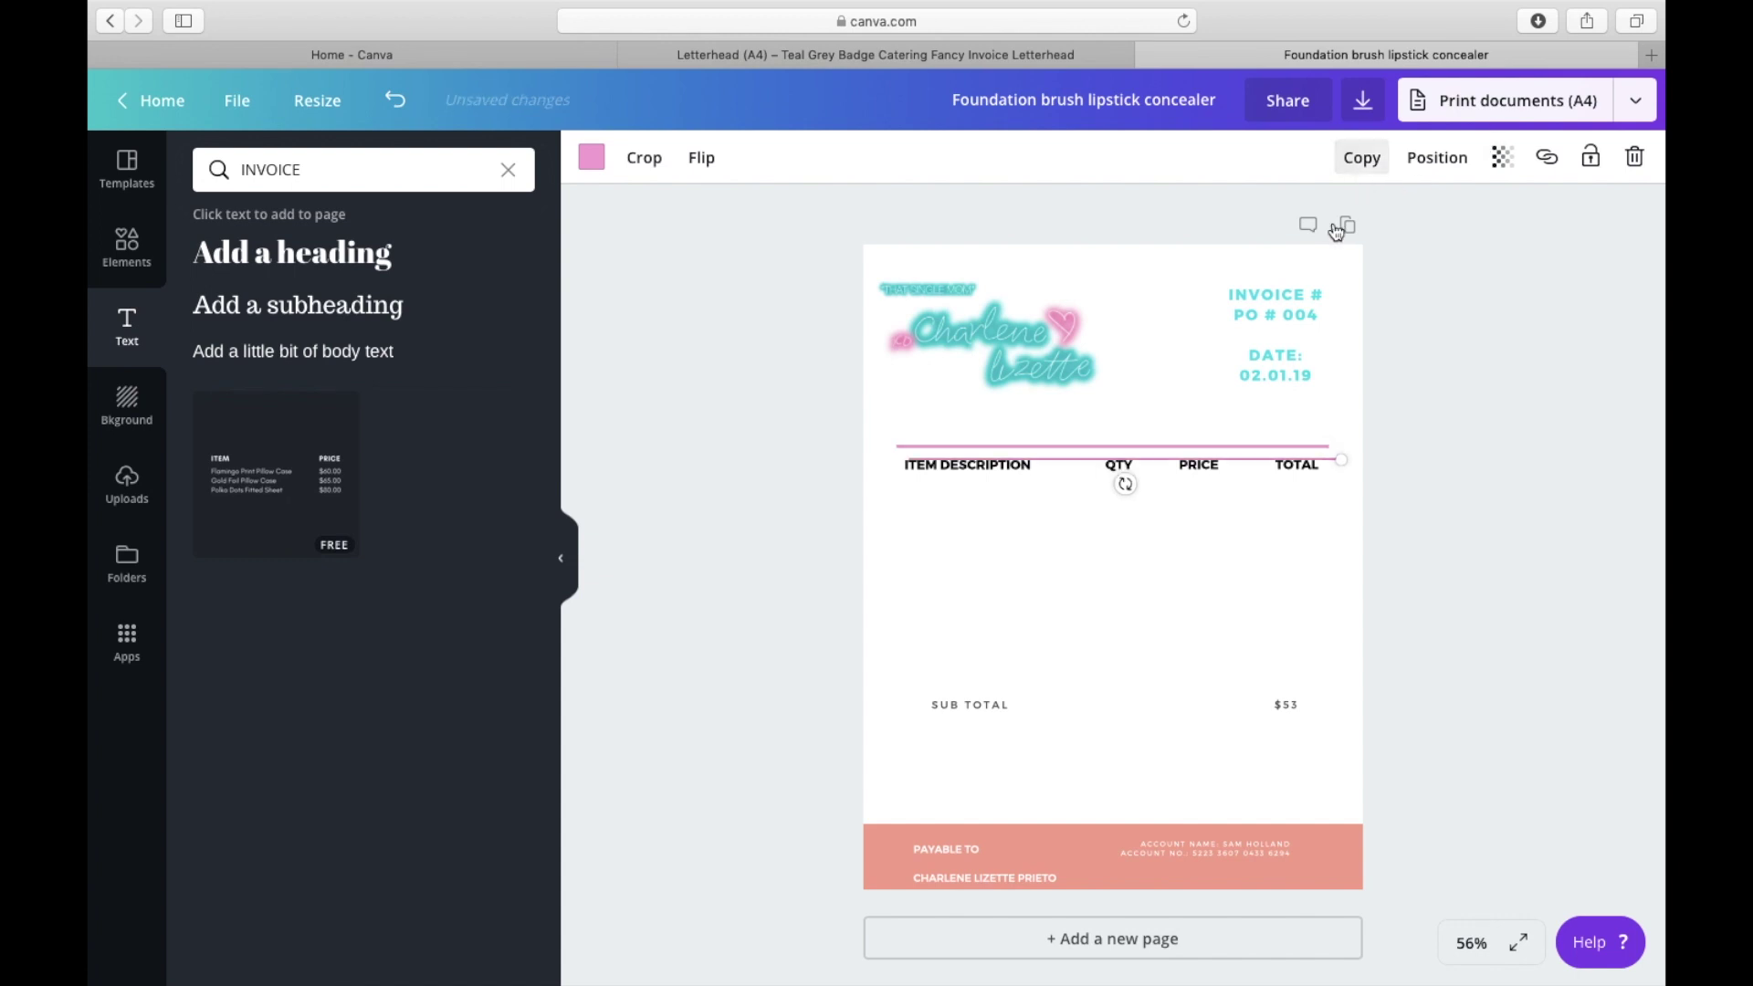
{"action": "left_click", "coordinate": [1146, 462]}
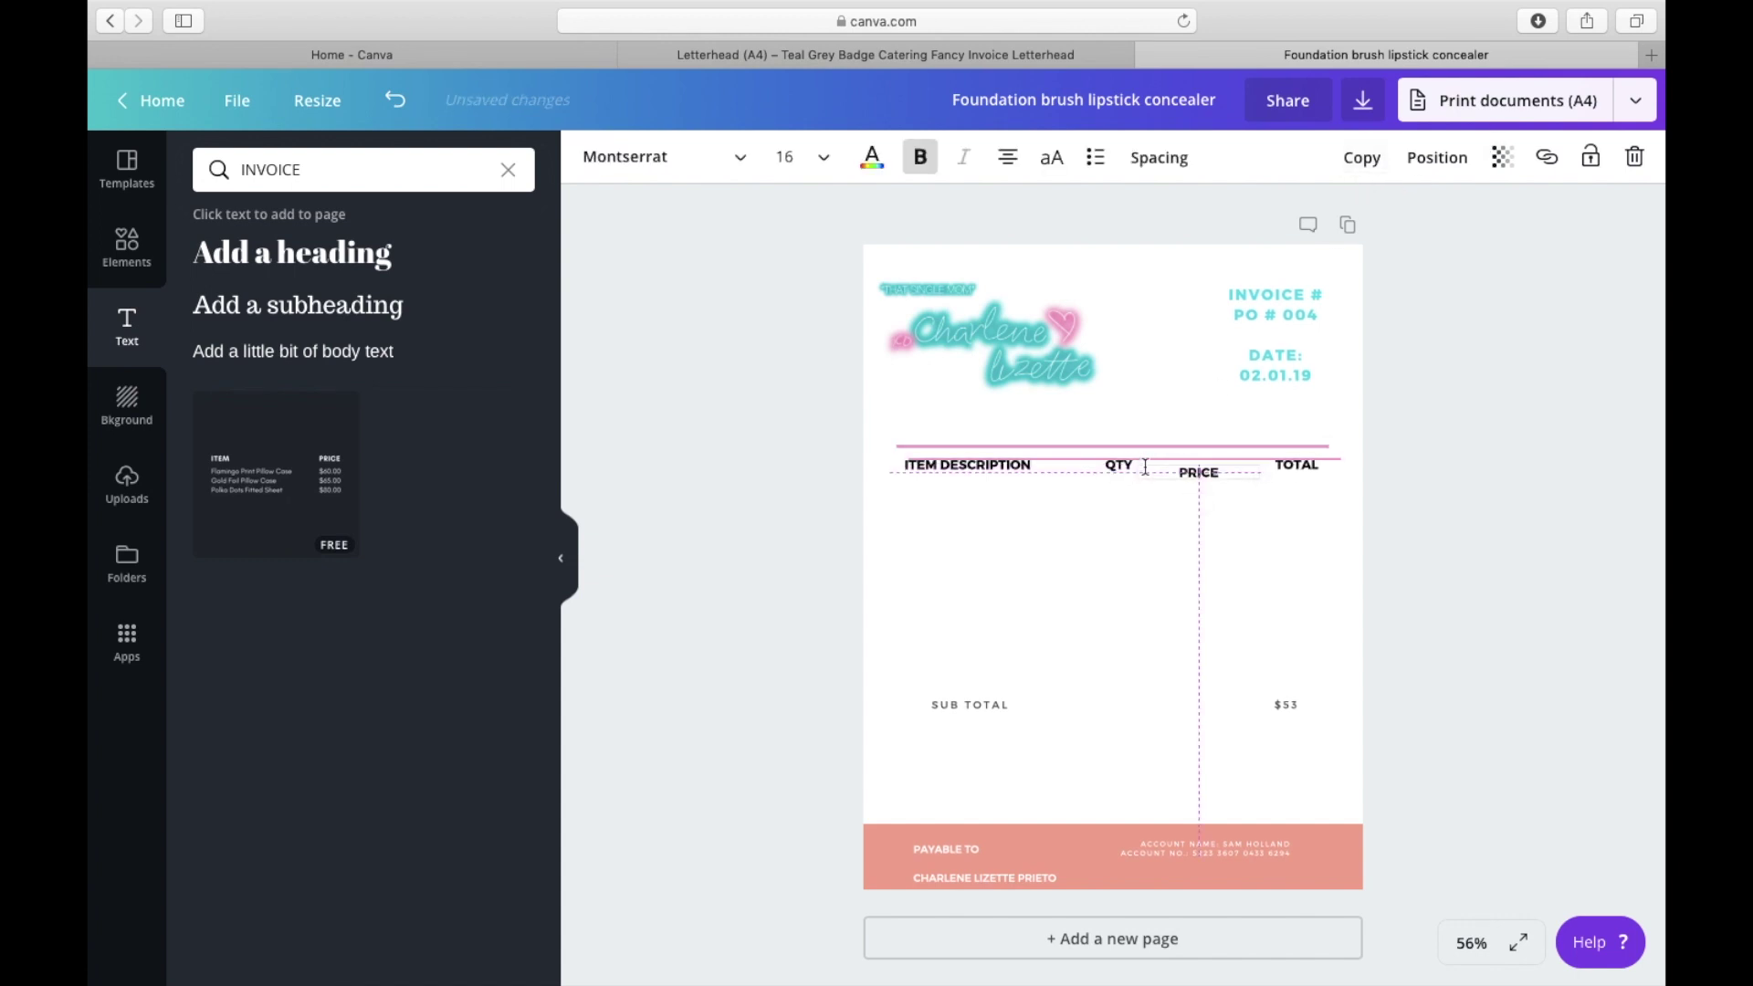
{"action": "left_click_drag", "start_coordinate": [1146, 462], "coordinate": [1115, 465]}
{"action": "left_click", "coordinate": [1037, 529]}
{"action": "left_click", "coordinate": [963, 544]}
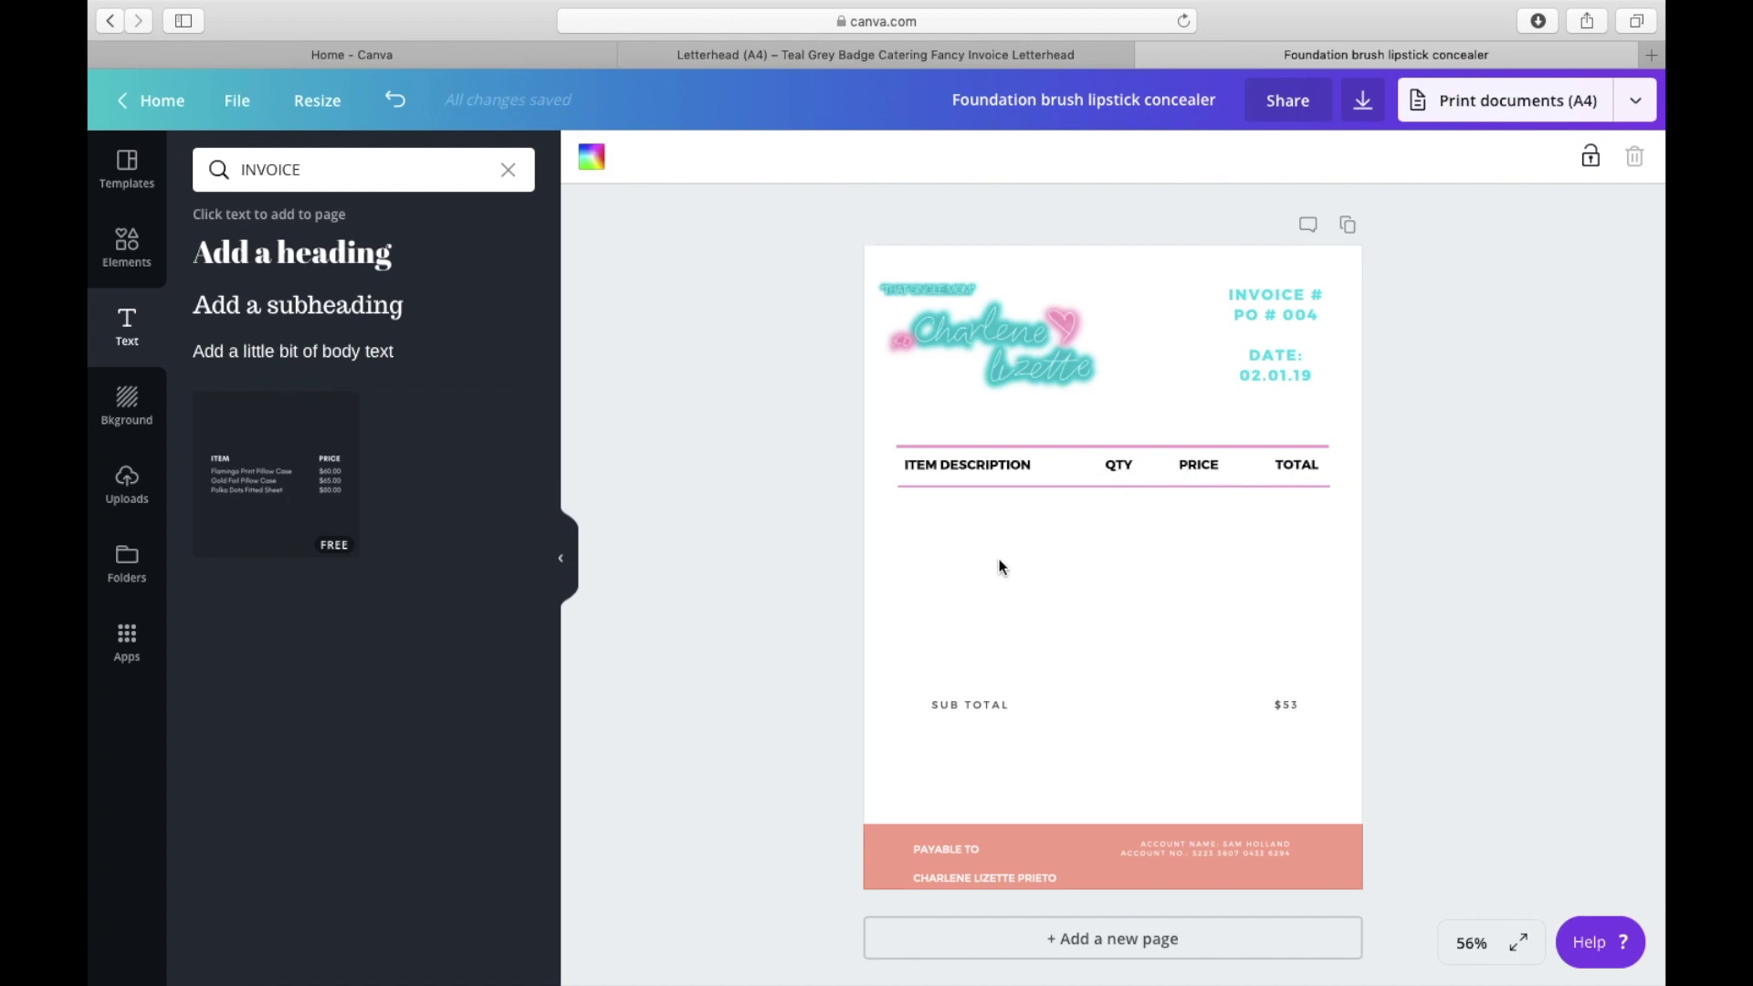
Step: Move and resize the salmon block into a band across the empty item area
{"action": "left_click", "coordinate": [1013, 833]}
{"action": "left_click_drag", "start_coordinate": [1035, 830], "coordinate": [1028, 747]}
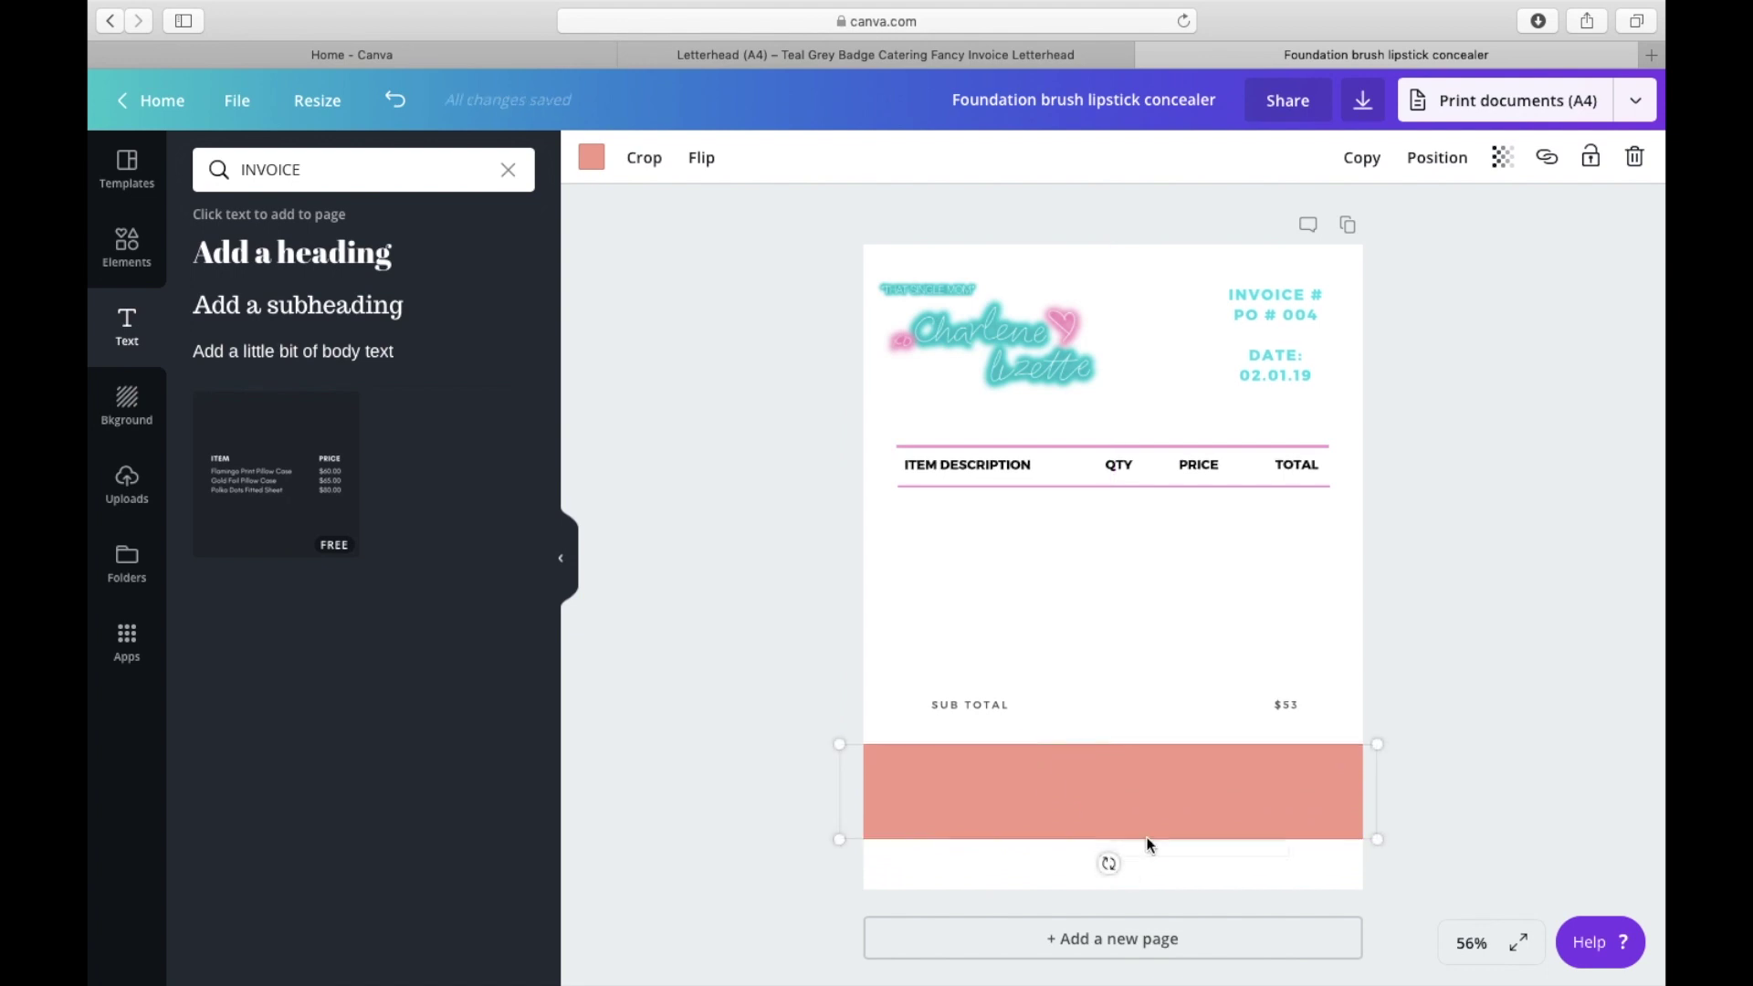
{"action": "left_click_drag", "start_coordinate": [1377, 837], "coordinate": [1406, 964]}
{"action": "left_click_drag", "start_coordinate": [1085, 790], "coordinate": [1071, 525]}
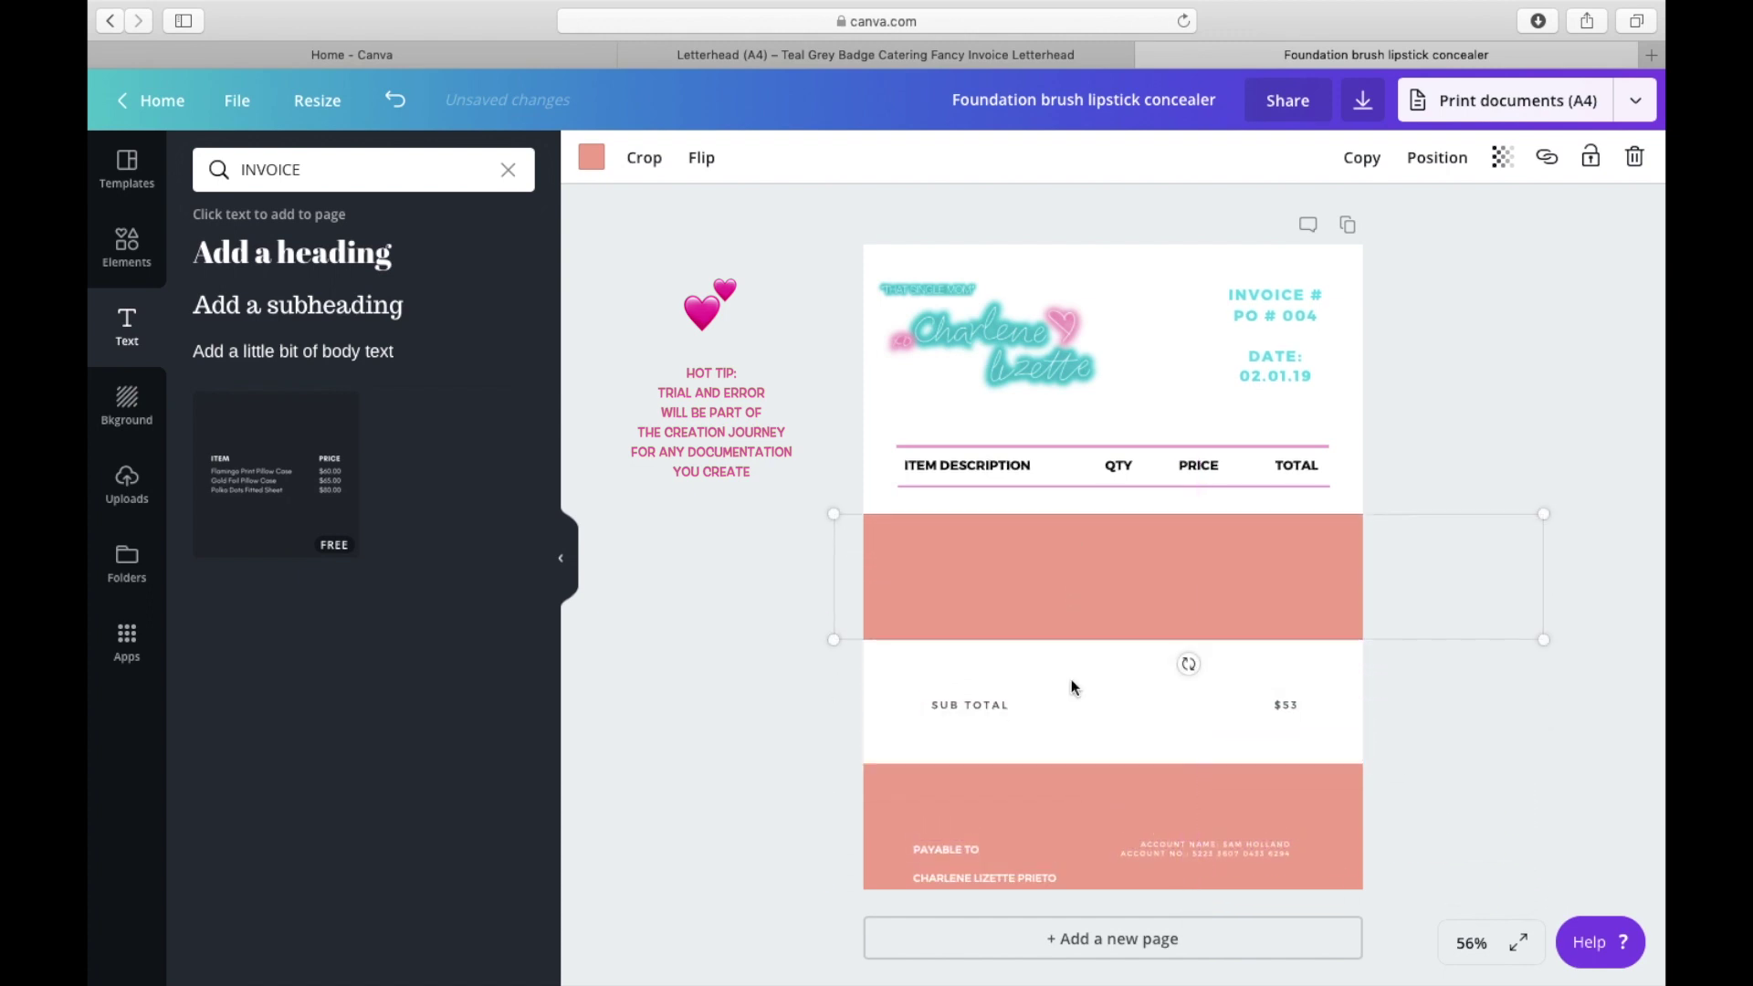
Step: Recolour the bottom footer block teal
{"action": "left_click", "coordinate": [1068, 803]}
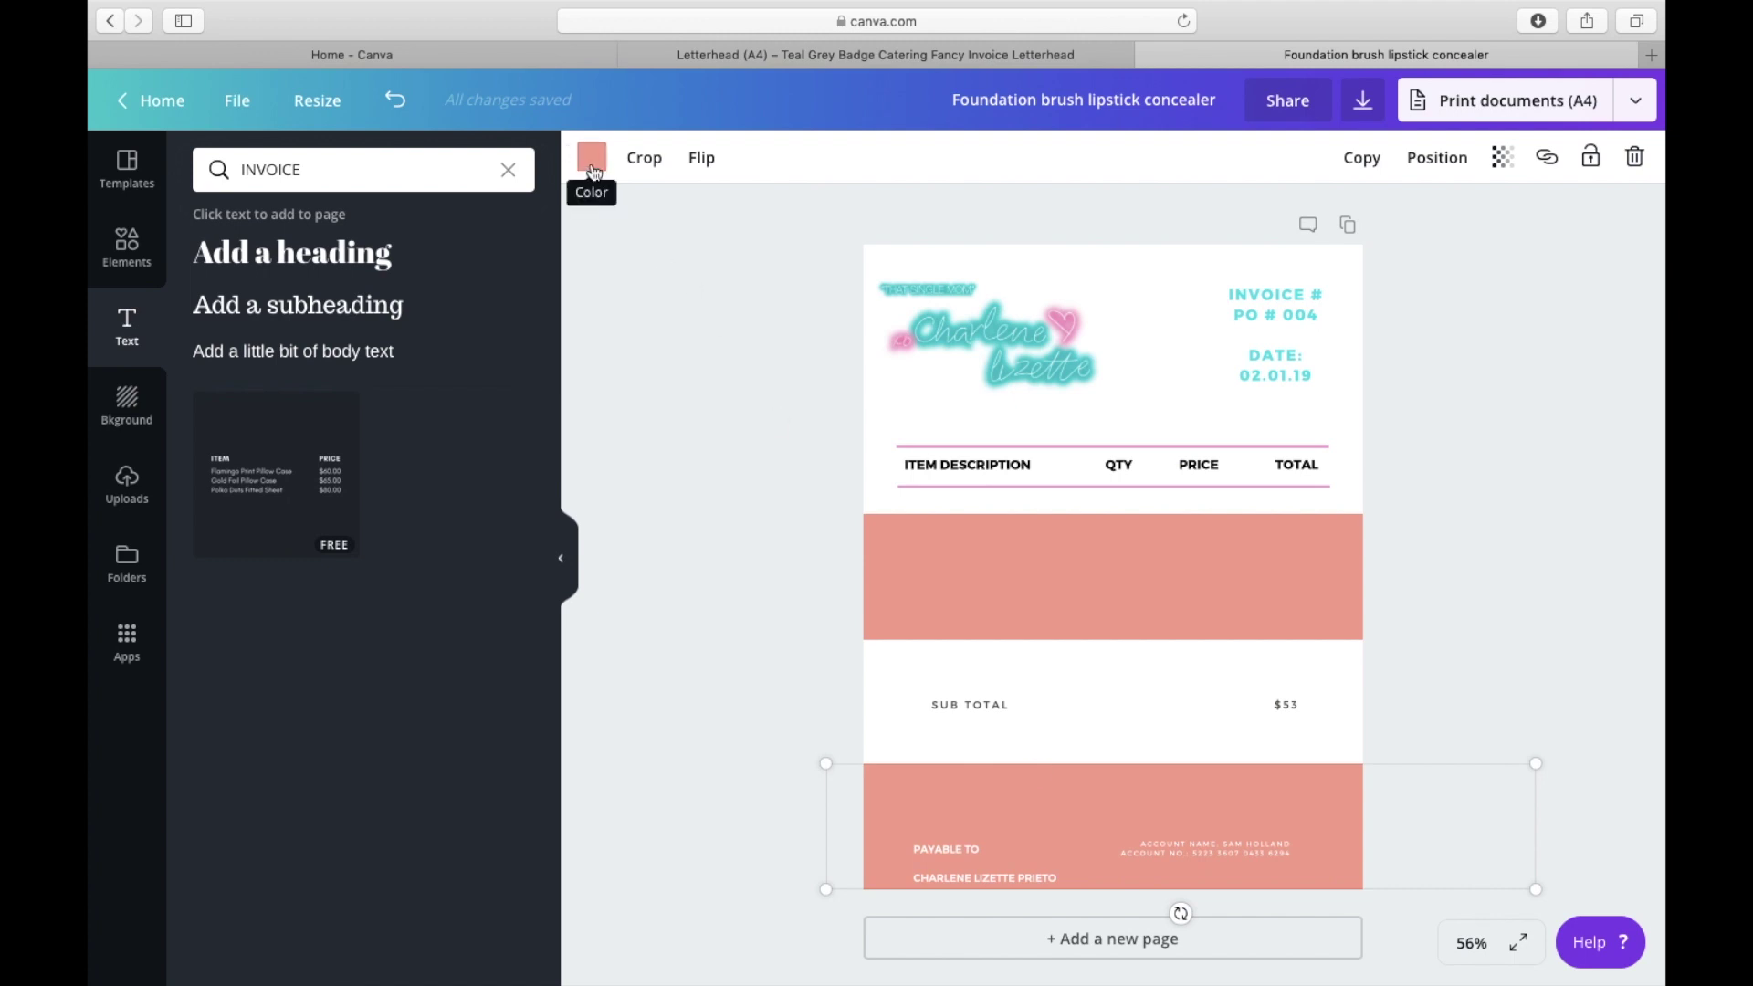
{"action": "left_click", "coordinate": [594, 167]}
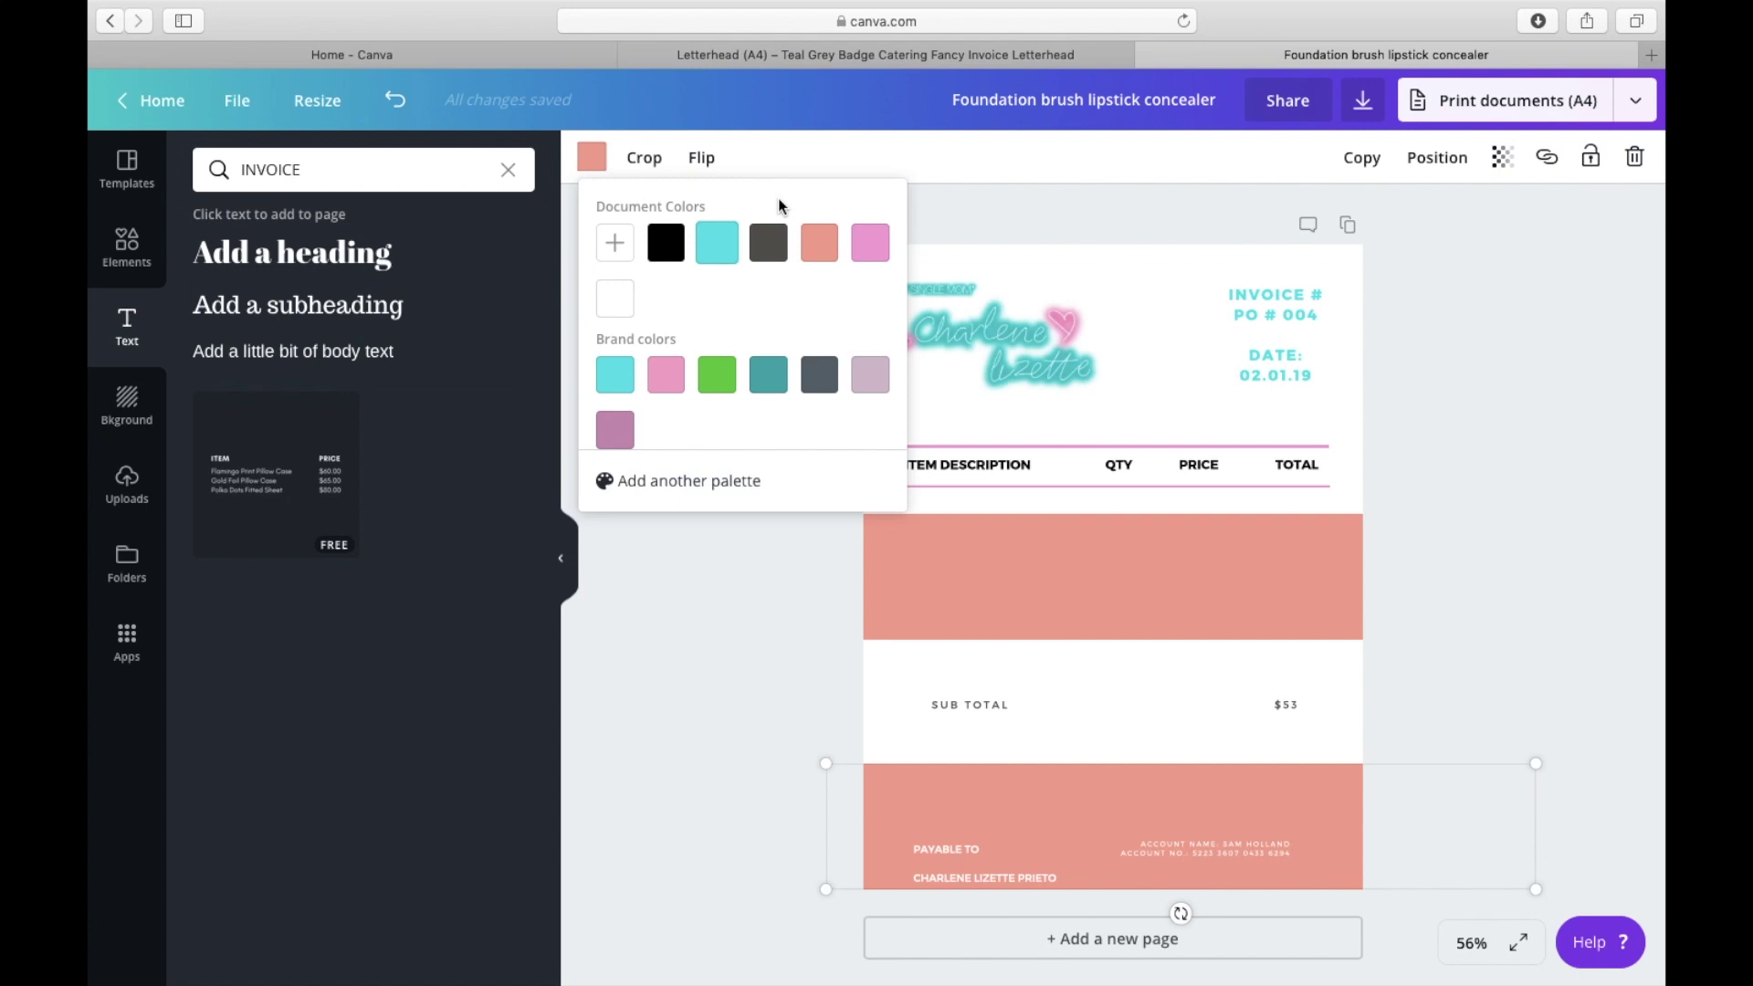
{"action": "left_click", "coordinate": [717, 243]}
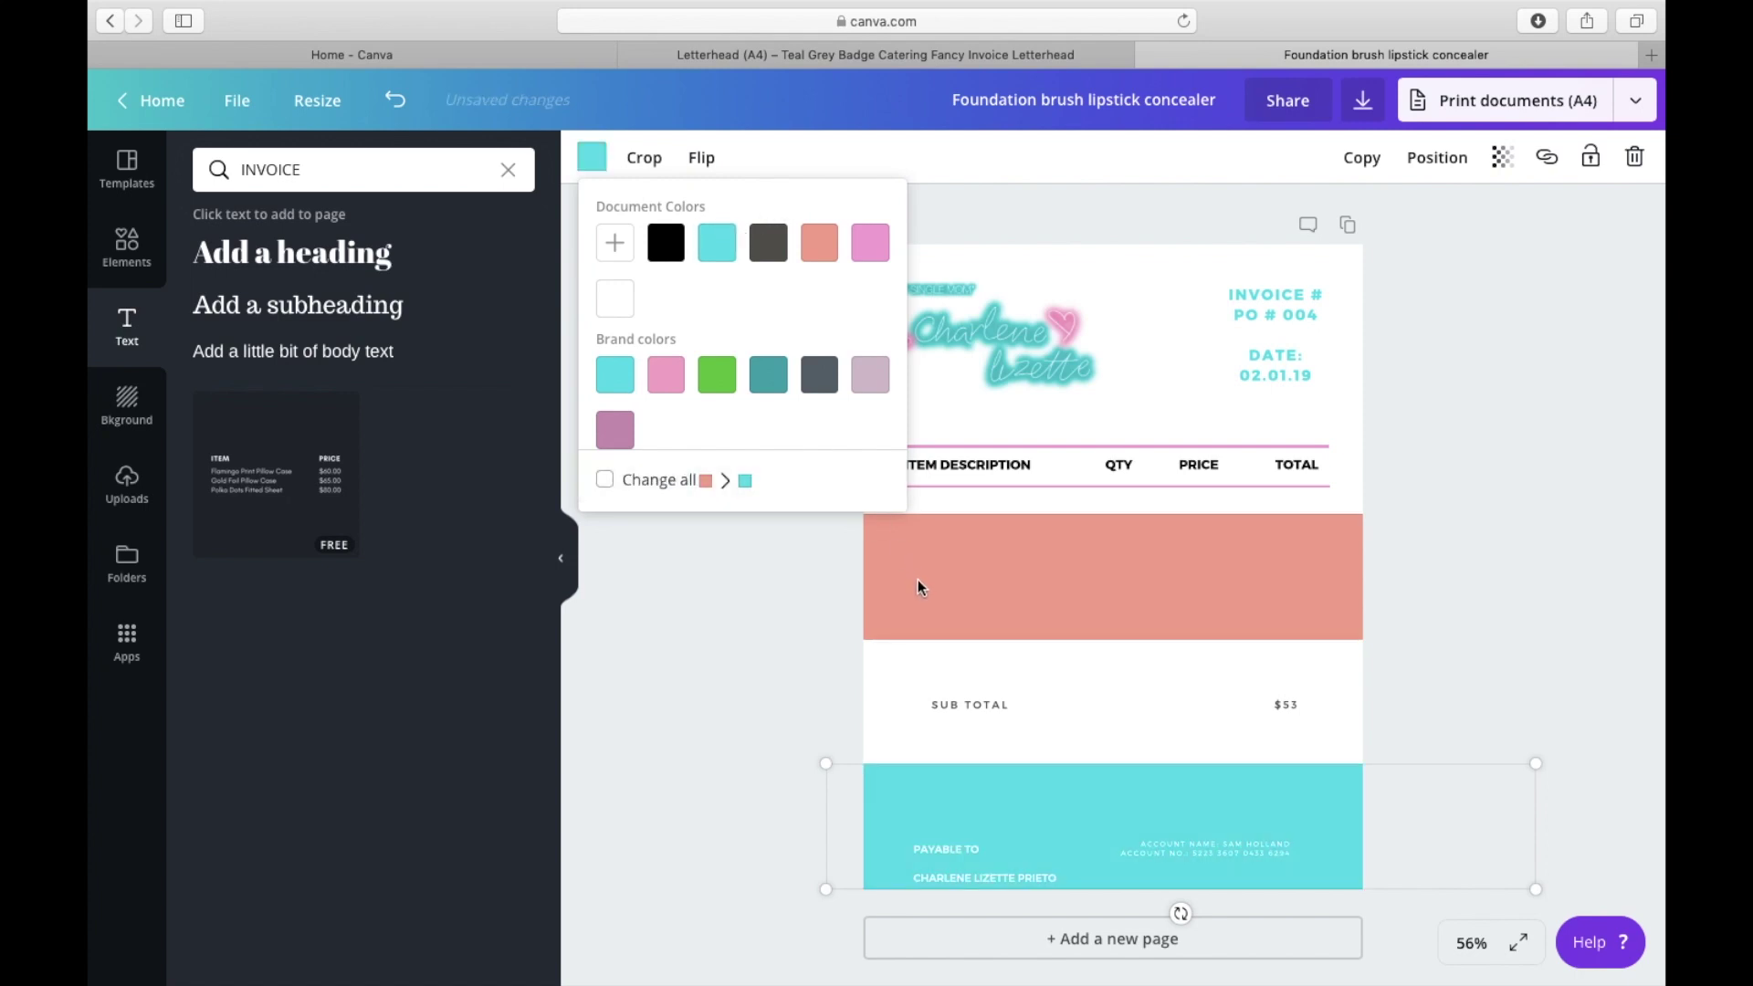
Step: Turn the band pink, settle it over the item area, and shift the payable-to text
{"action": "left_click", "coordinate": [949, 624]}
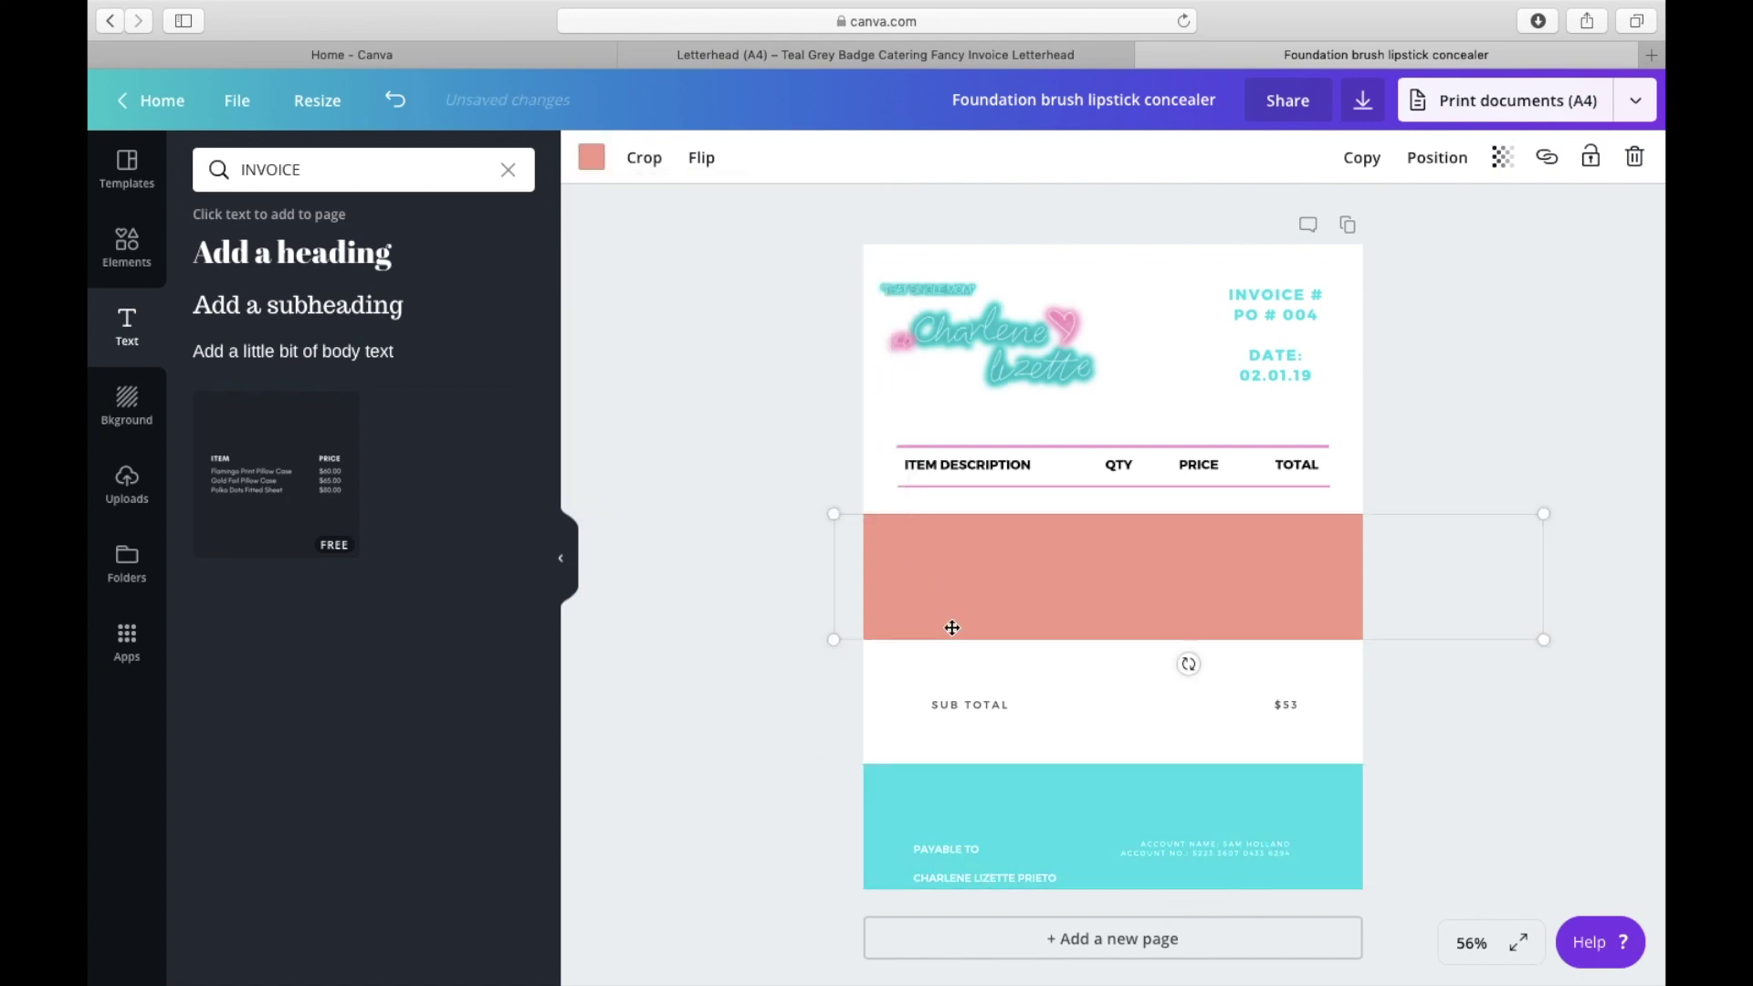
{"action": "left_click", "coordinate": [593, 167]}
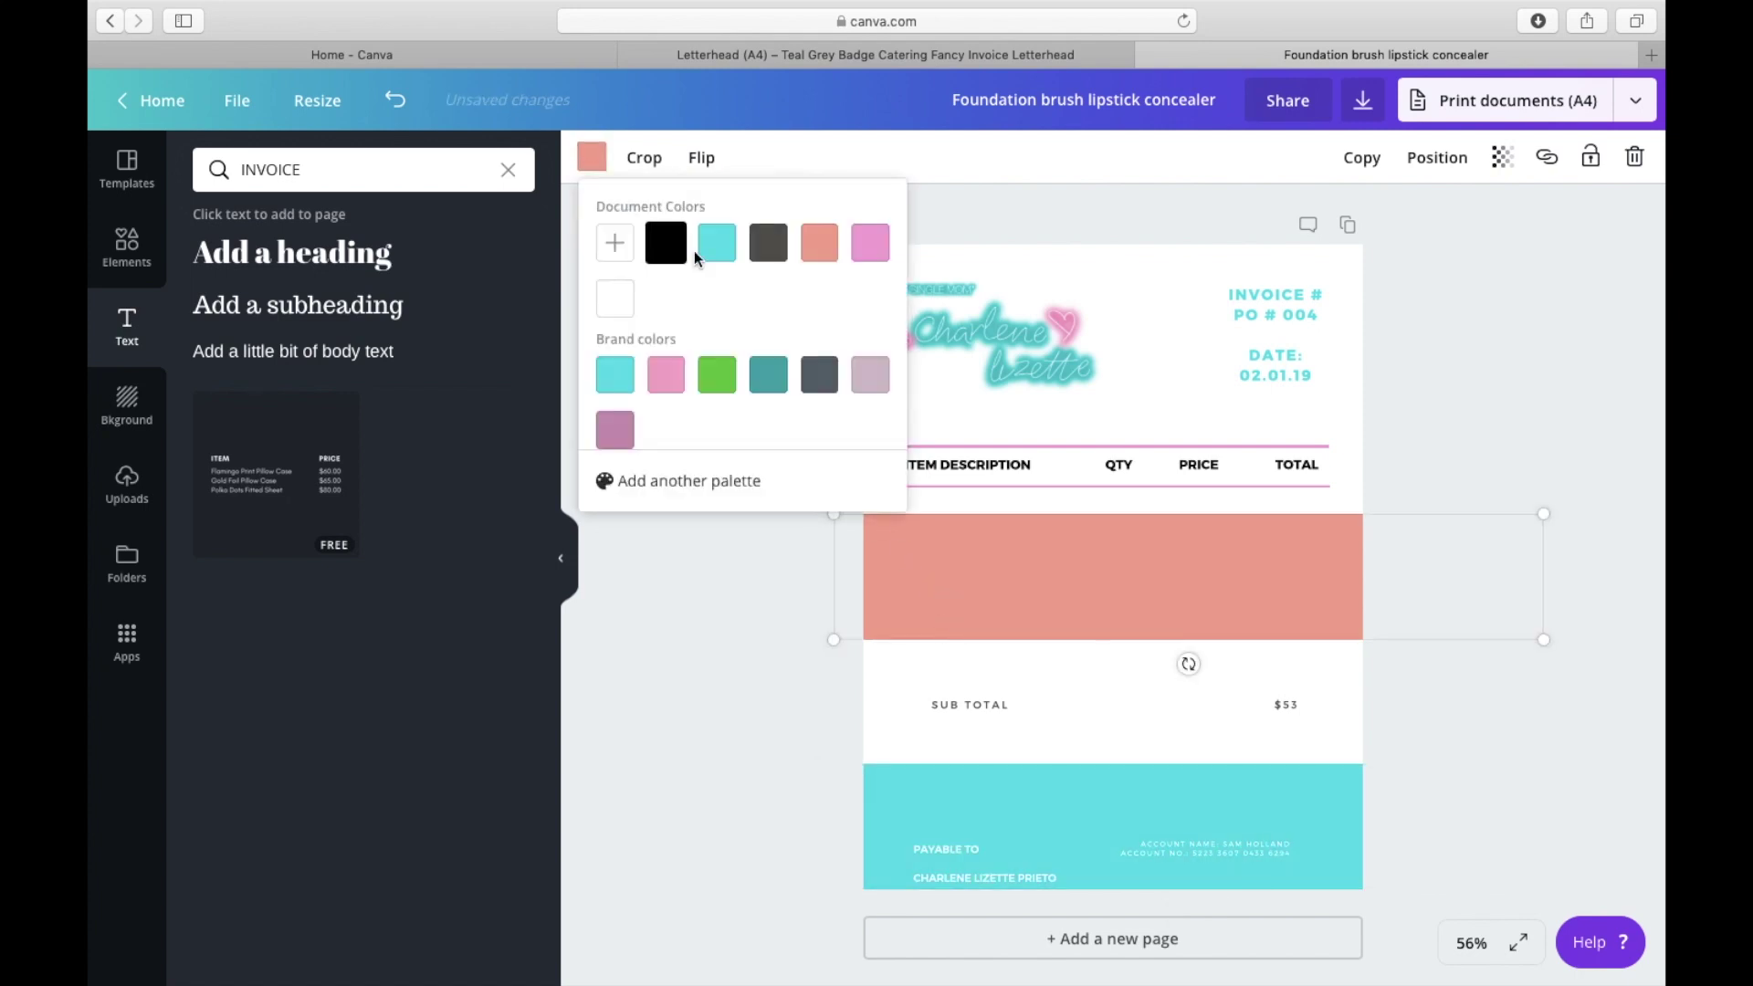
{"action": "left_click", "coordinate": [874, 246]}
{"action": "left_click_drag", "start_coordinate": [974, 591], "coordinate": [1002, 853]}
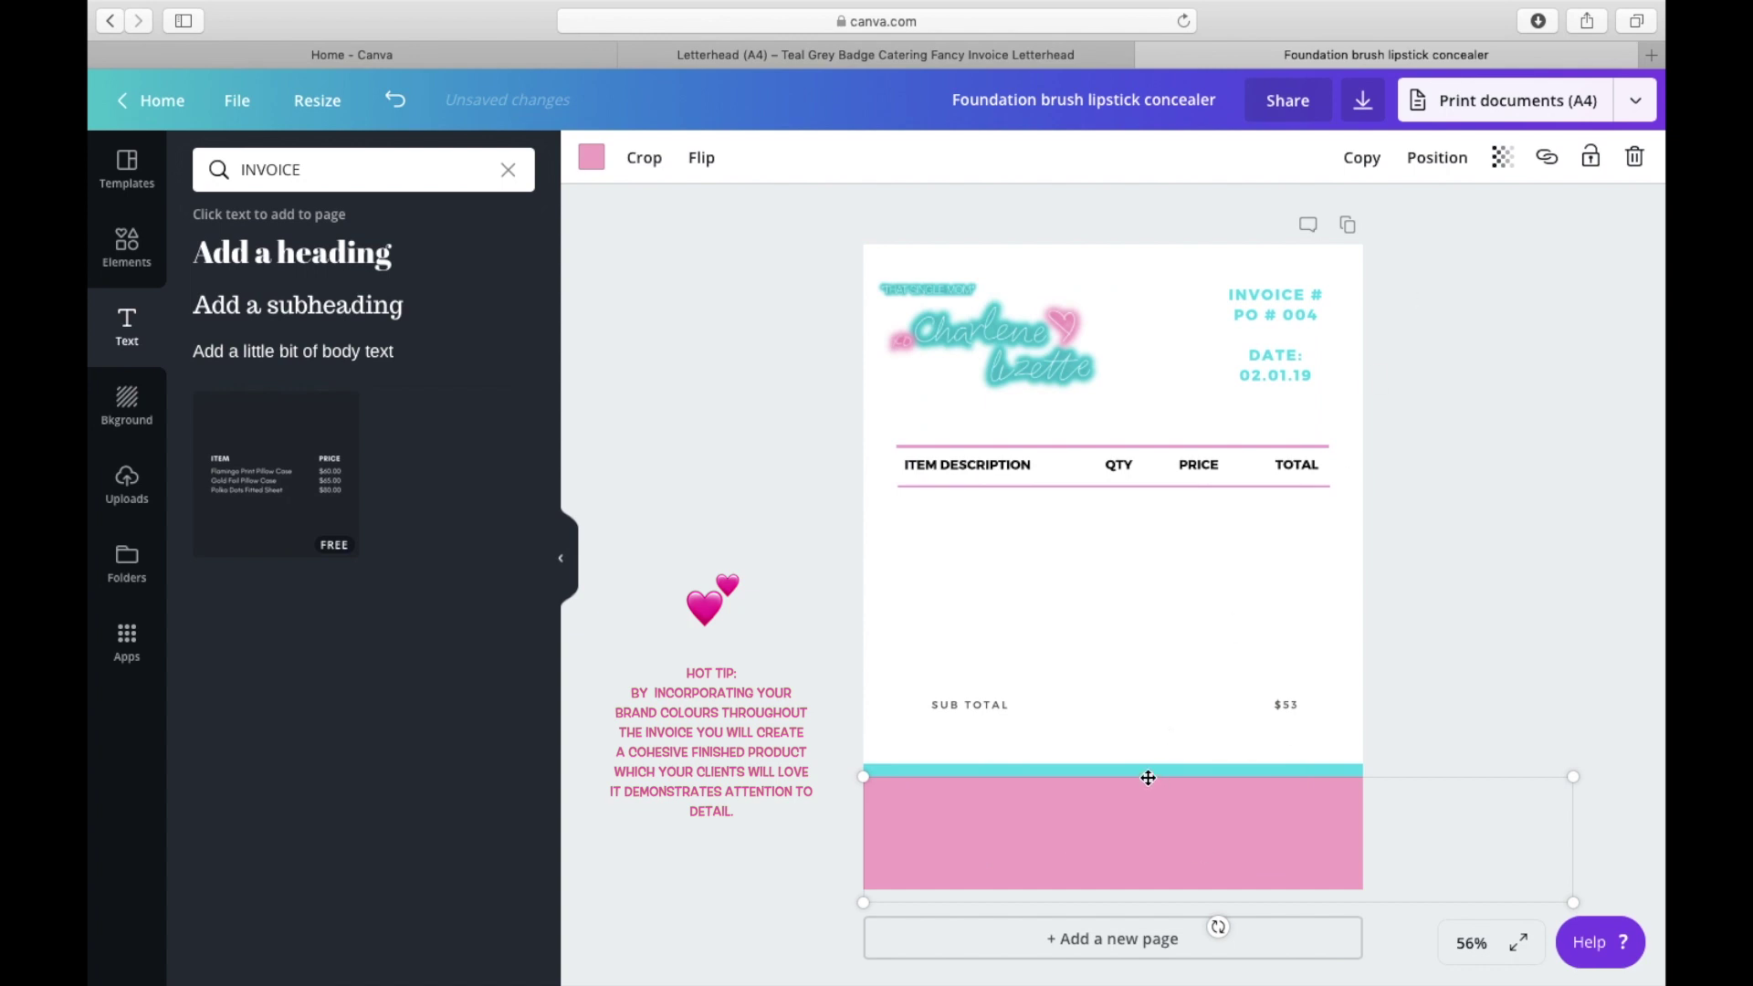
{"action": "left_click_drag", "start_coordinate": [1146, 804], "coordinate": [1116, 544]}
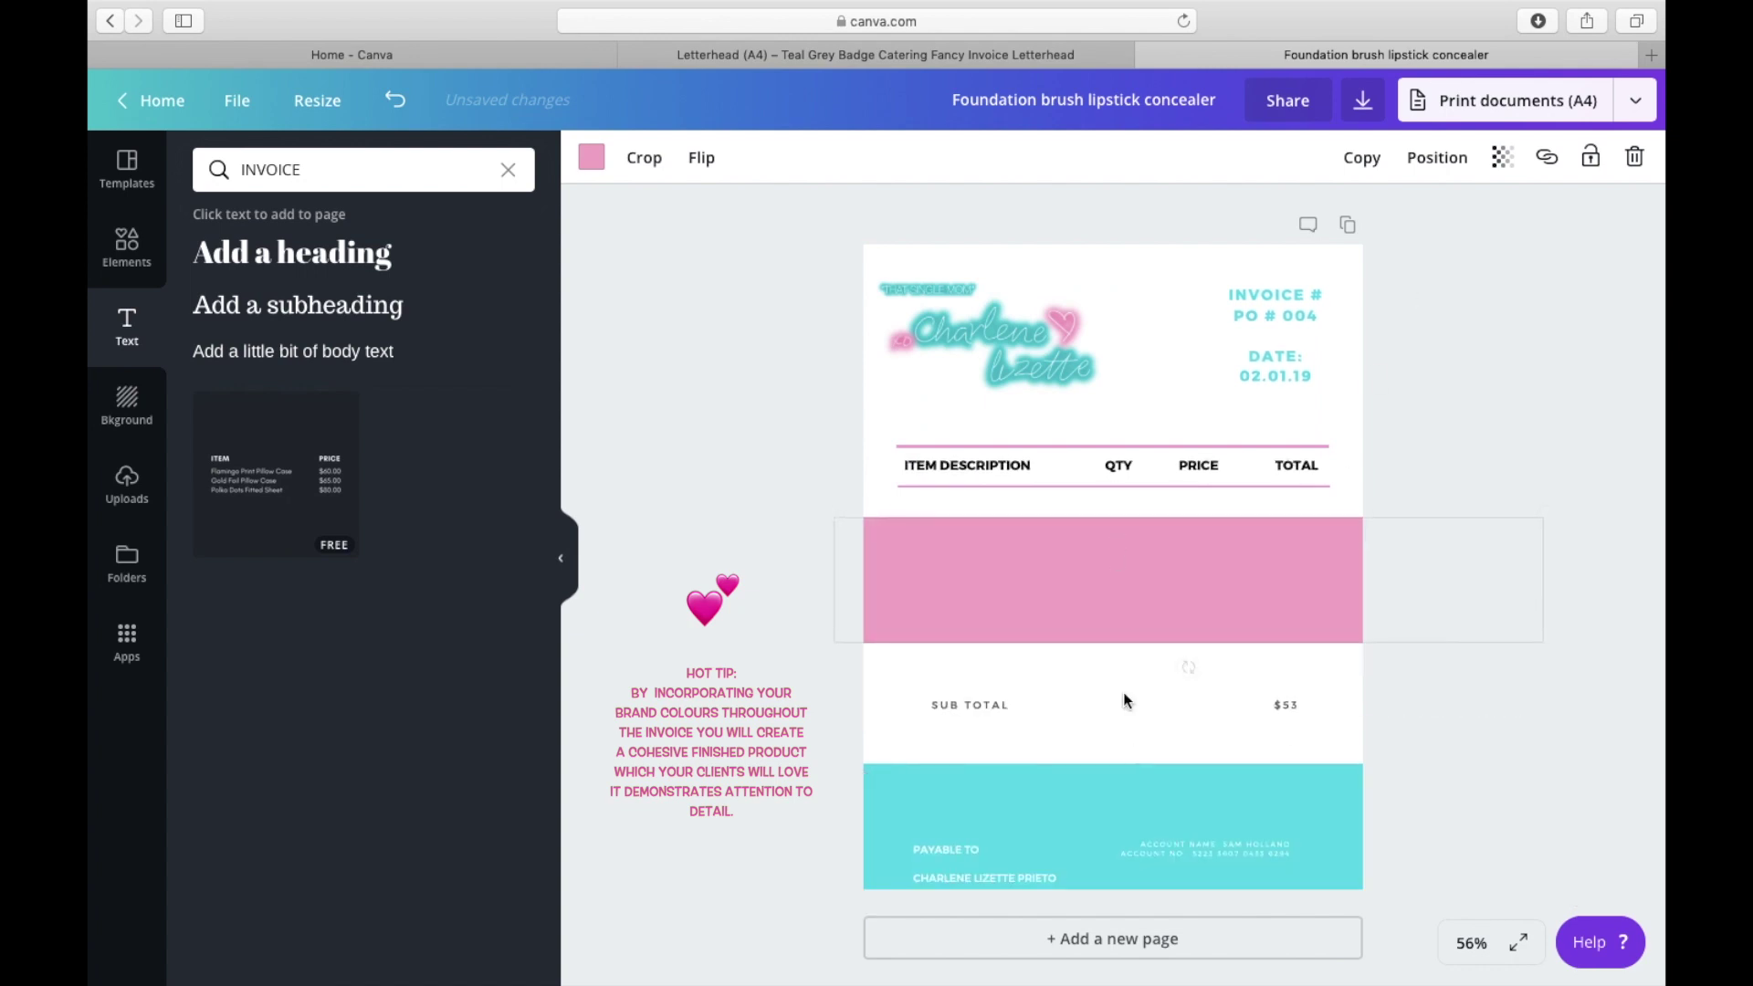
{"action": "left_click_drag", "start_coordinate": [996, 849], "coordinate": [1059, 691]}
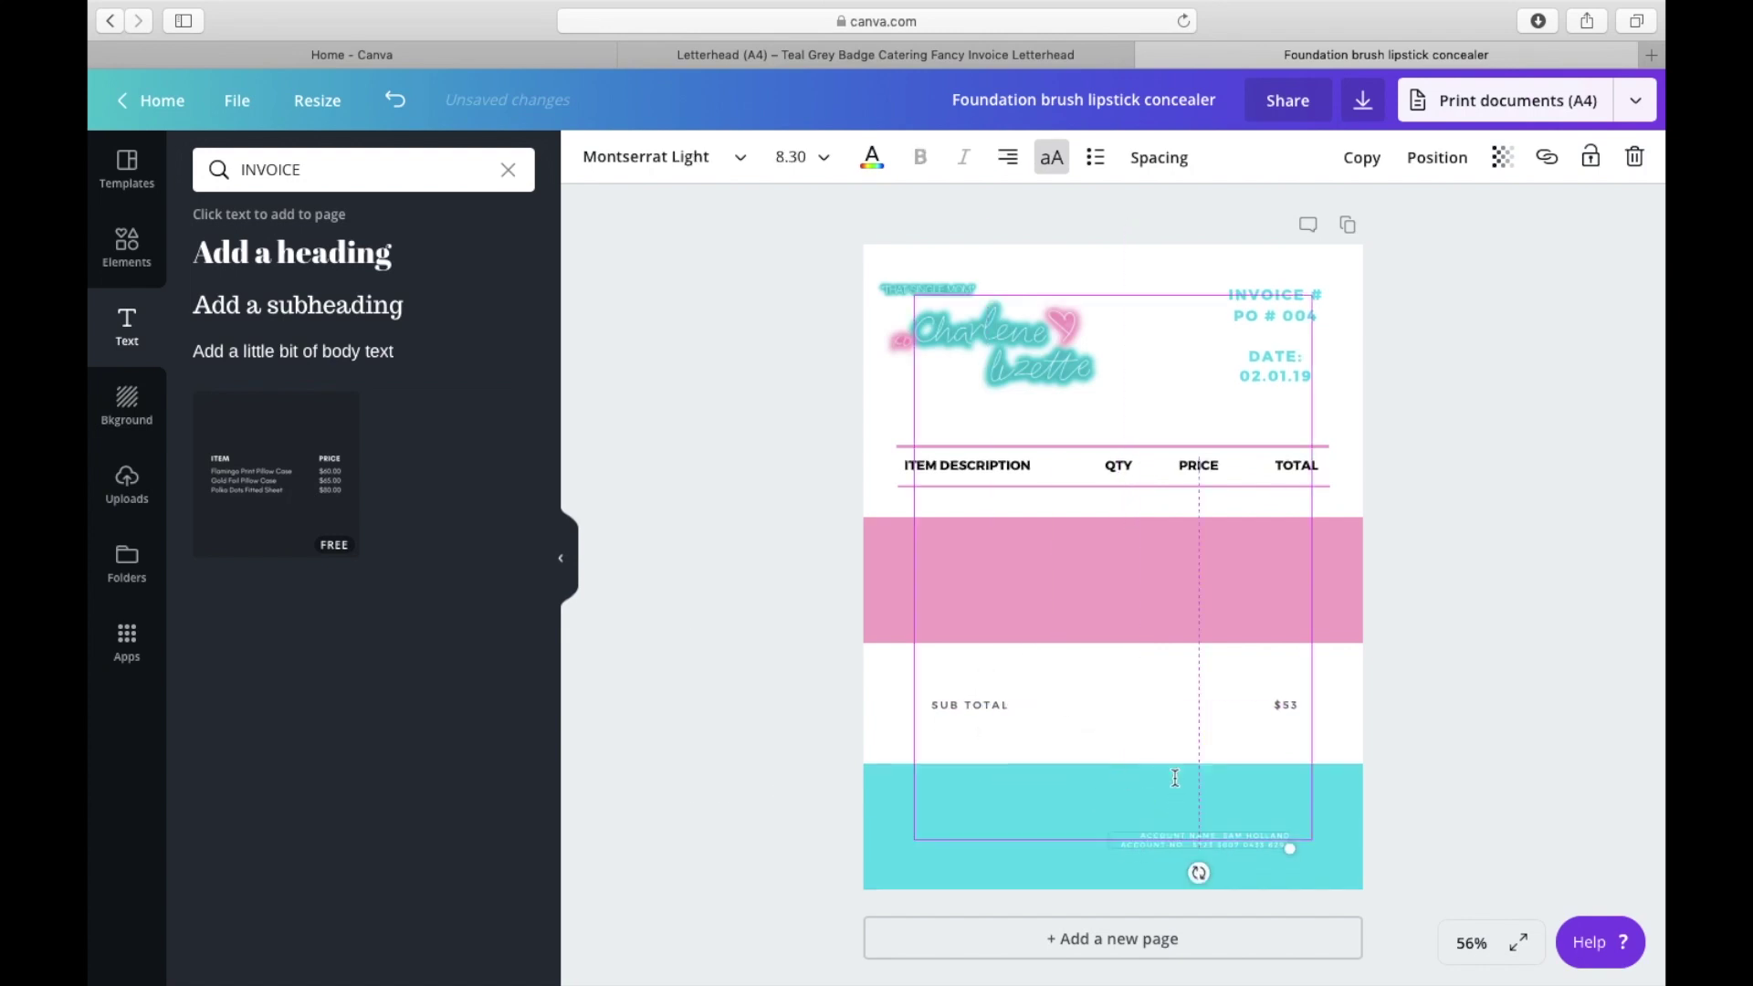
Step: Move the pink band onto the footer and drag the payment text boxes into it
{"action": "left_click_drag", "start_coordinate": [1121, 596], "coordinate": [1124, 830]}
{"action": "left_click", "coordinate": [1019, 694]}
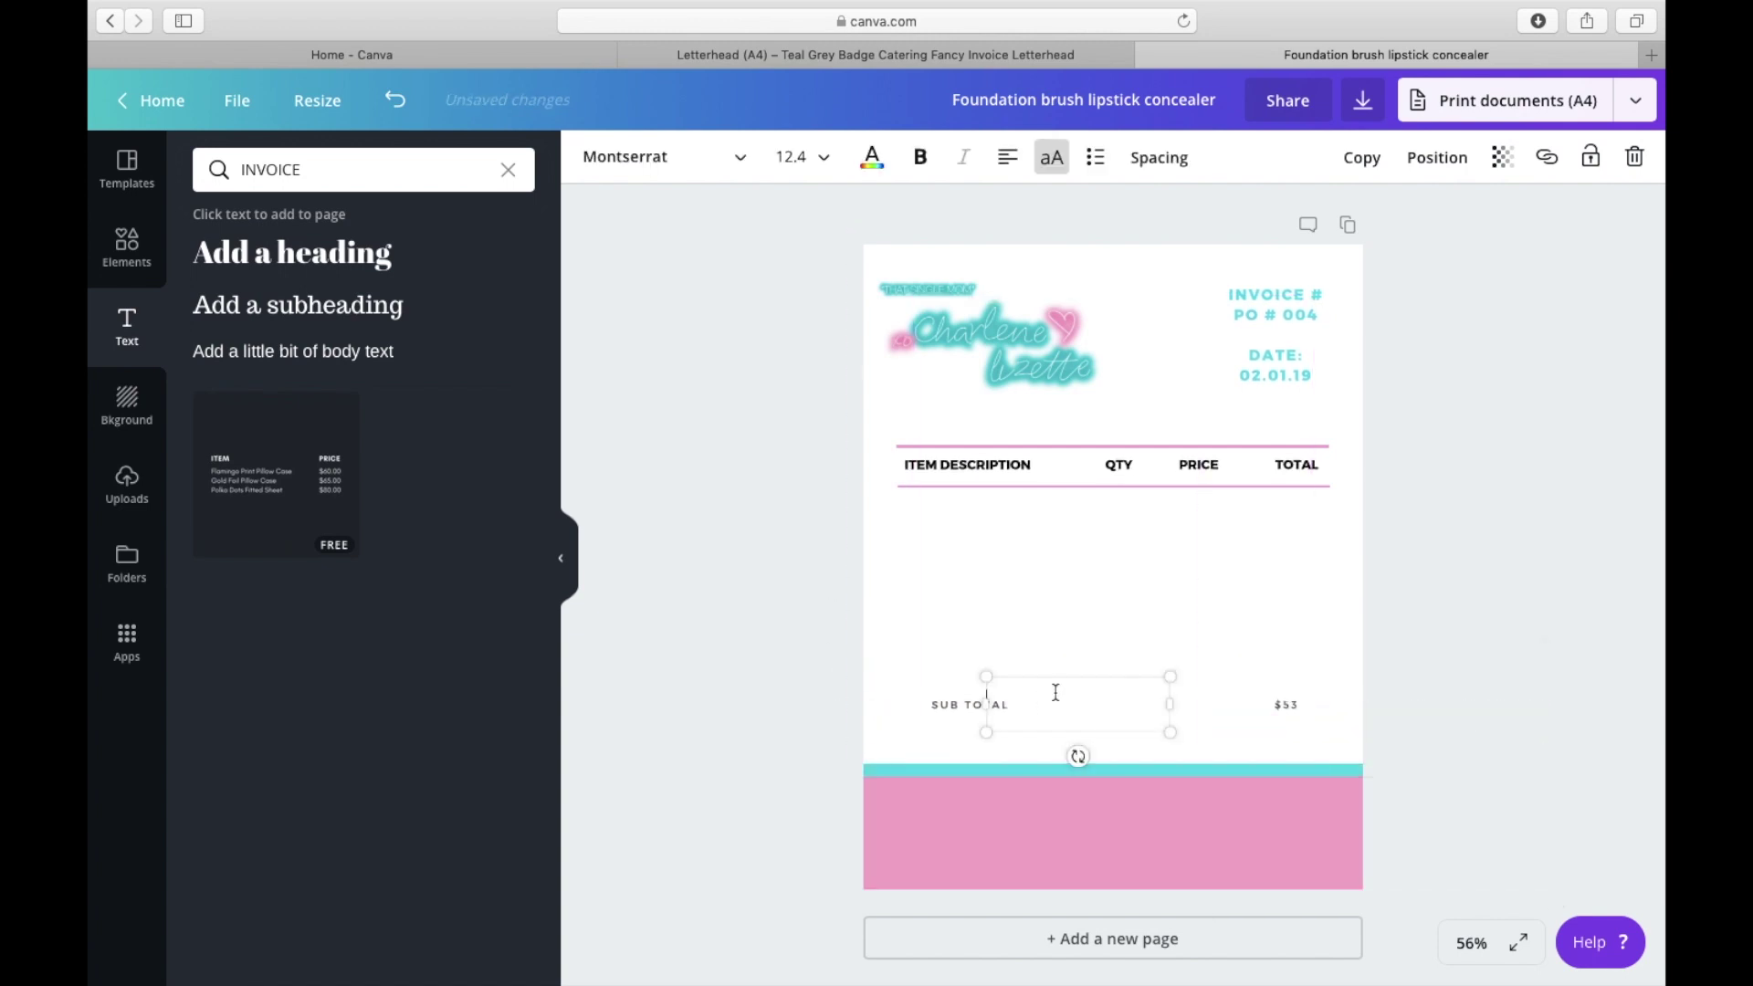
{"action": "left_click_drag", "start_coordinate": [1056, 693], "coordinate": [1041, 856]}
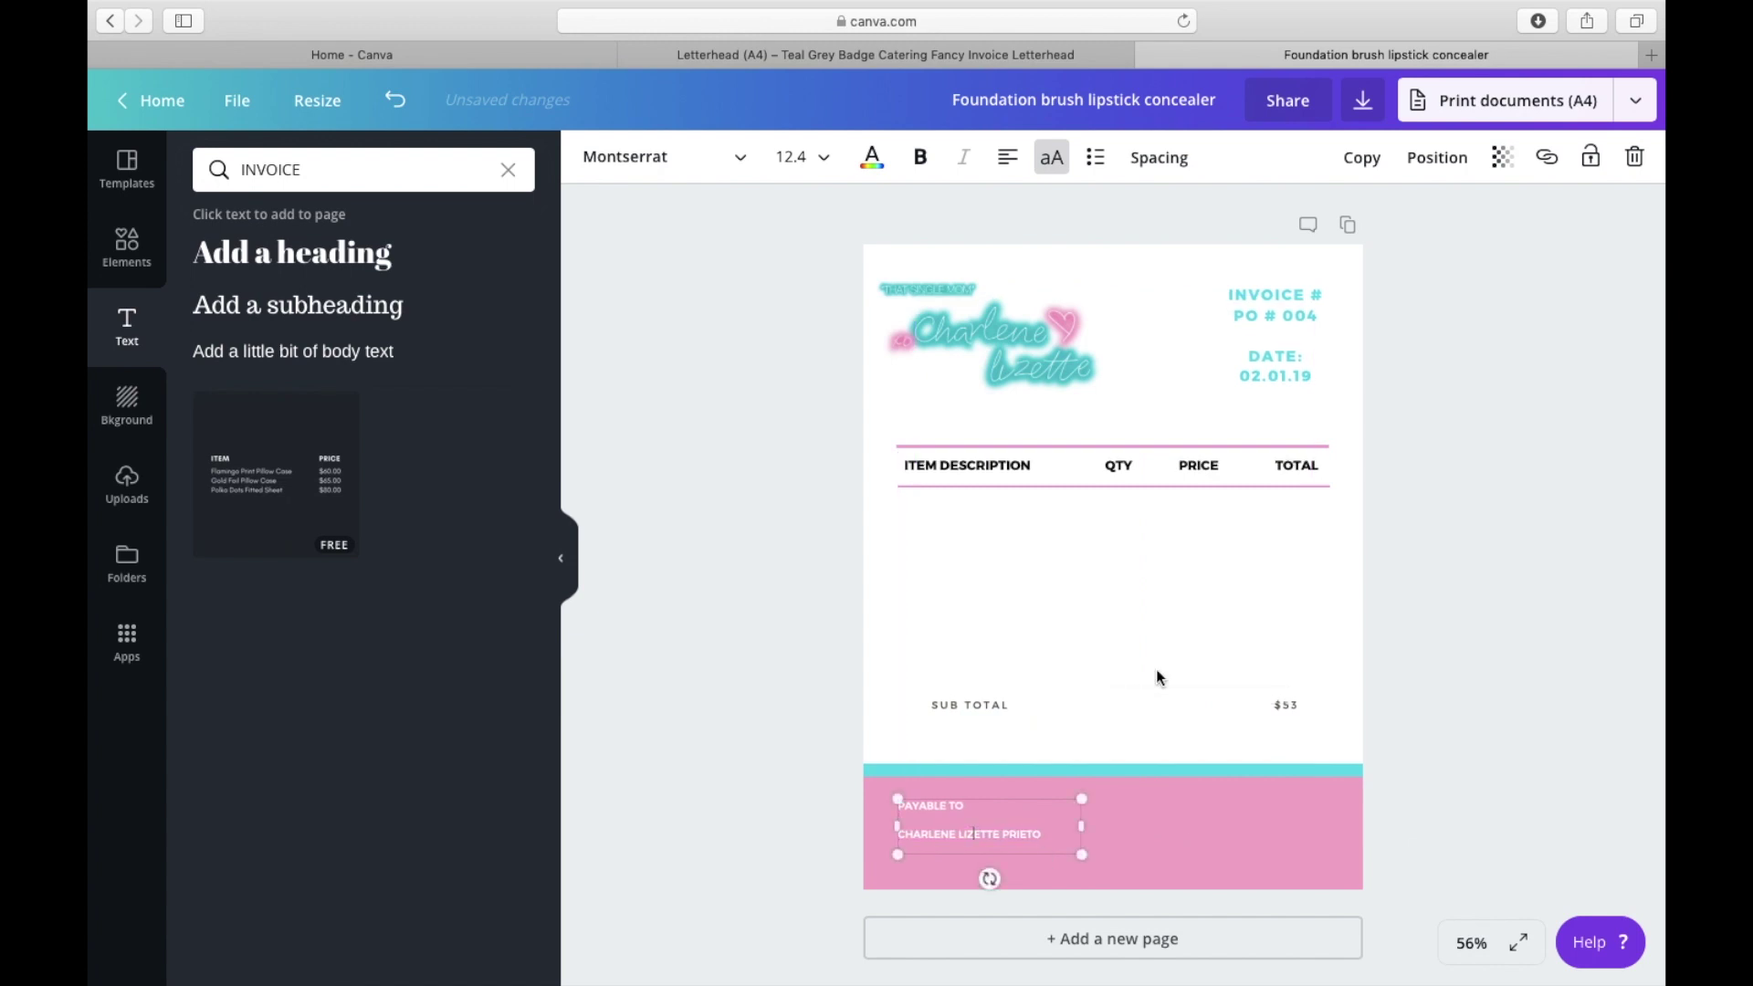
{"action": "left_click", "coordinate": [1170, 720]}
{"action": "left_click_drag", "start_coordinate": [1175, 705], "coordinate": [1216, 824]}
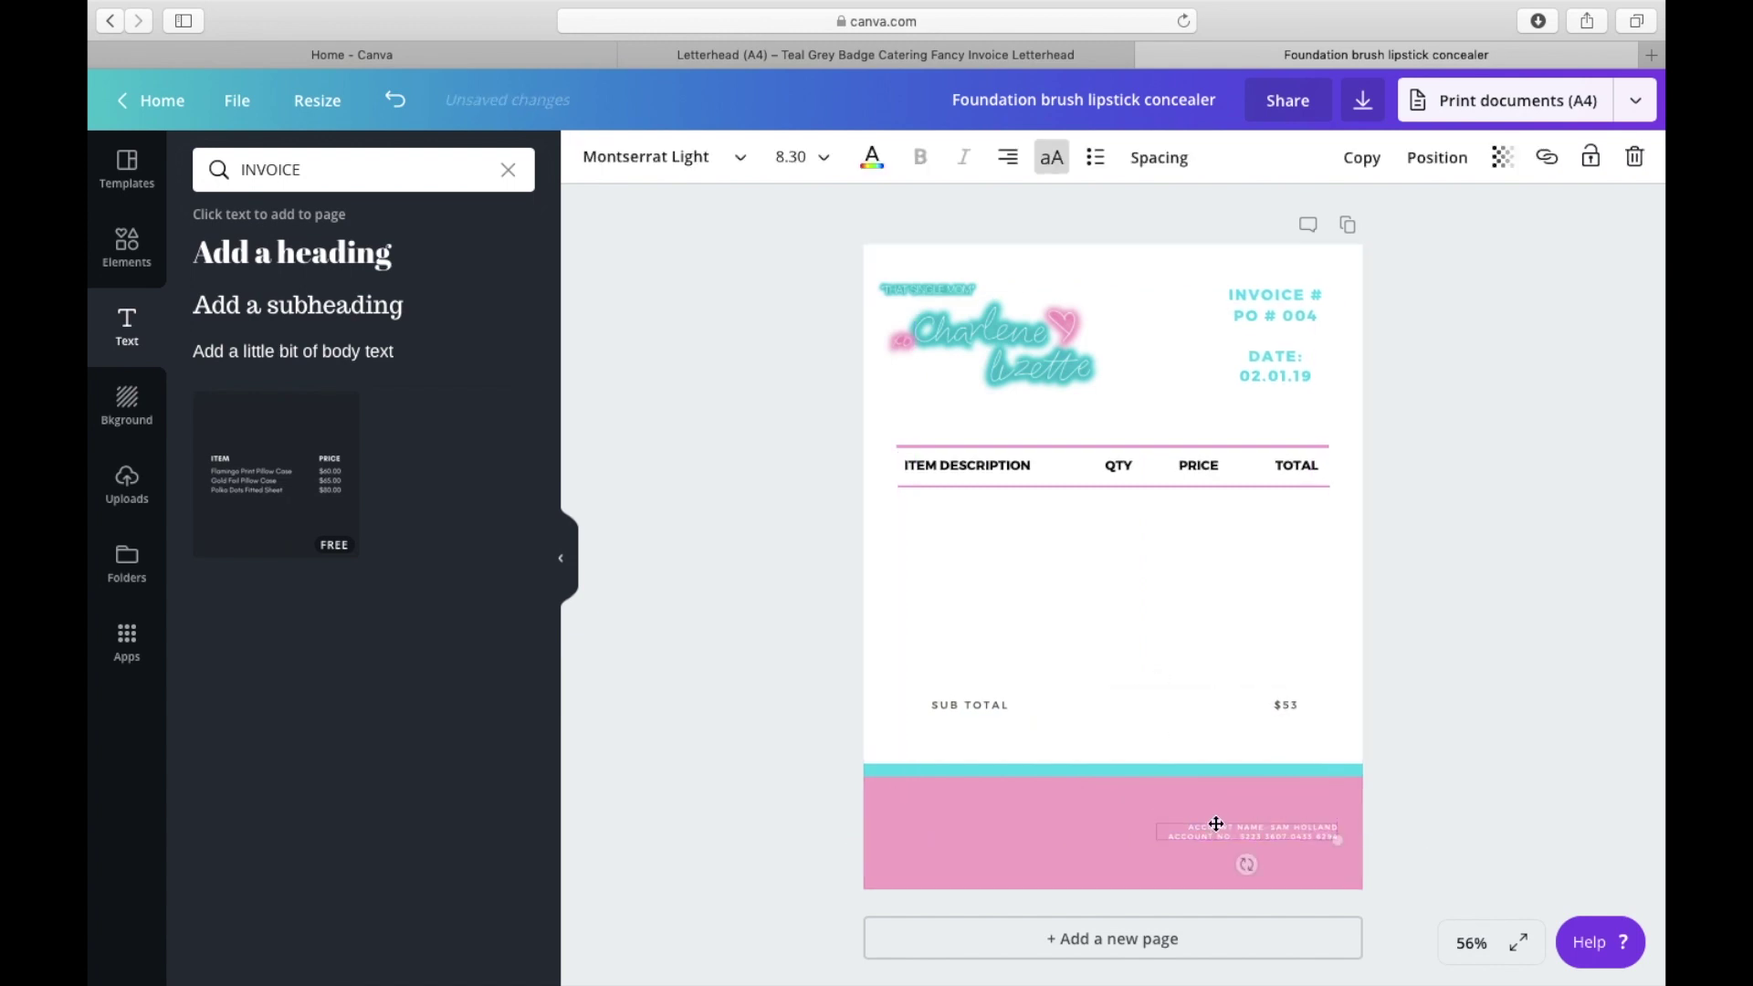
Step: Send the pink footer band backward until the PAYABLE TO and account text show on top
{"action": "left_click", "coordinate": [954, 841]}
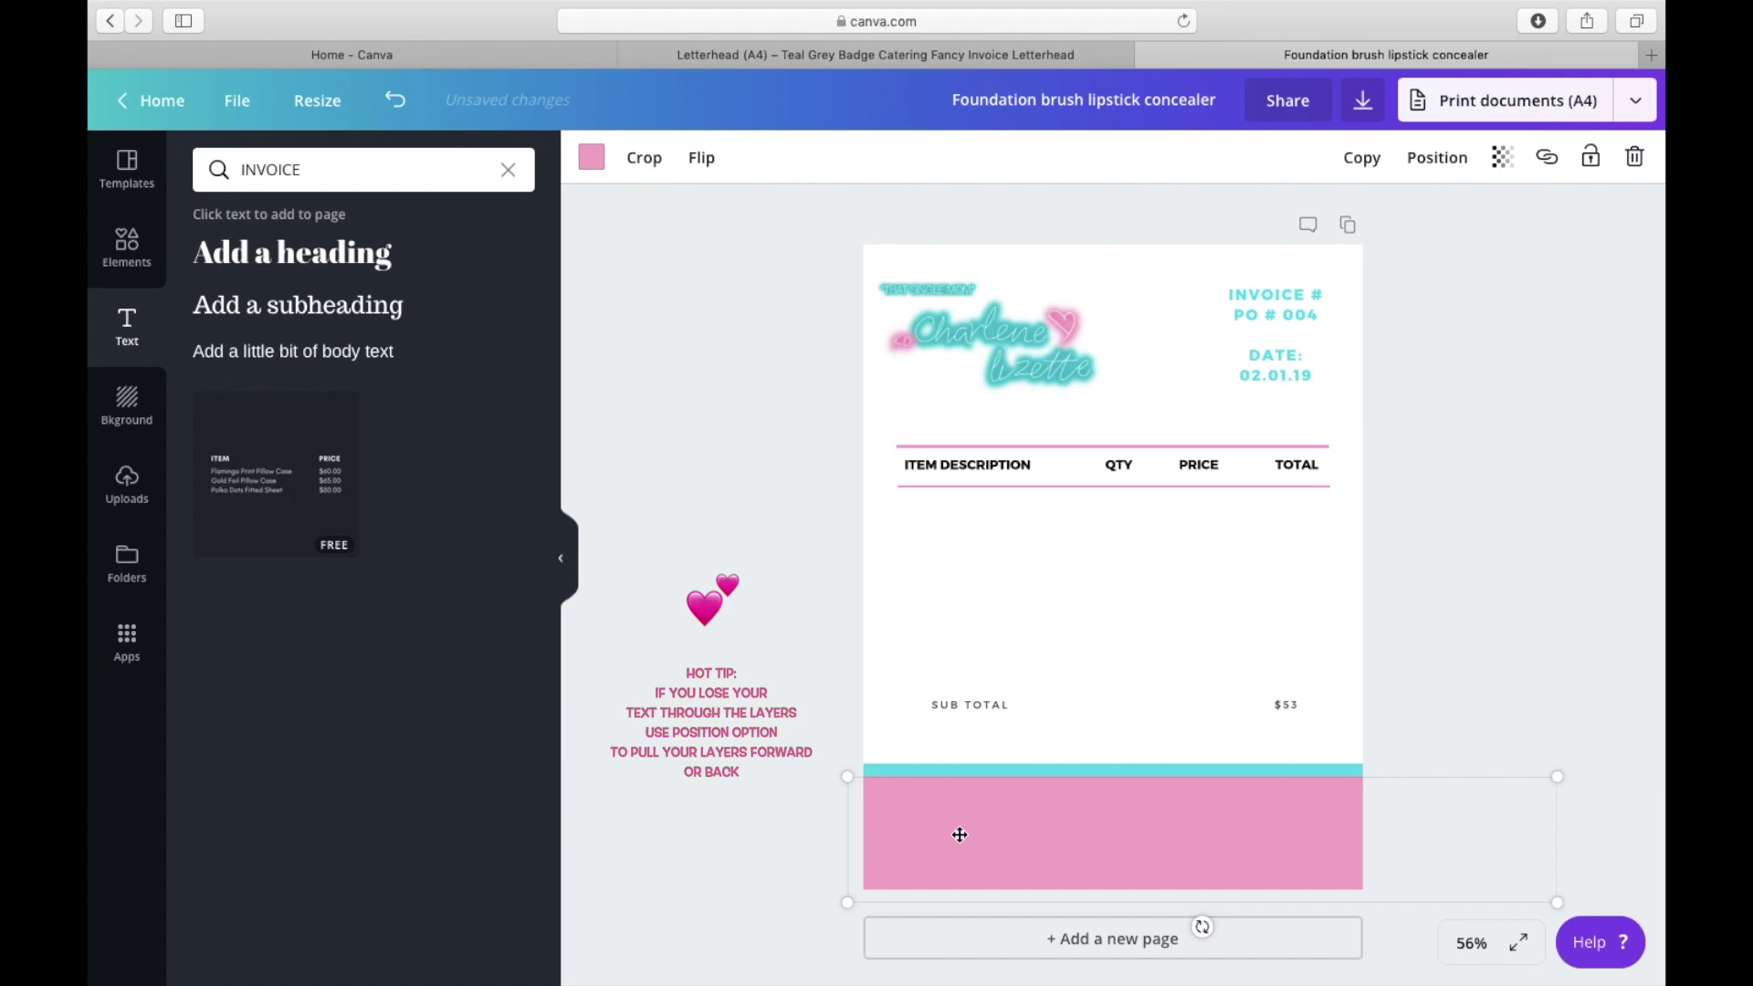
{"action": "left_click", "coordinate": [1413, 160]}
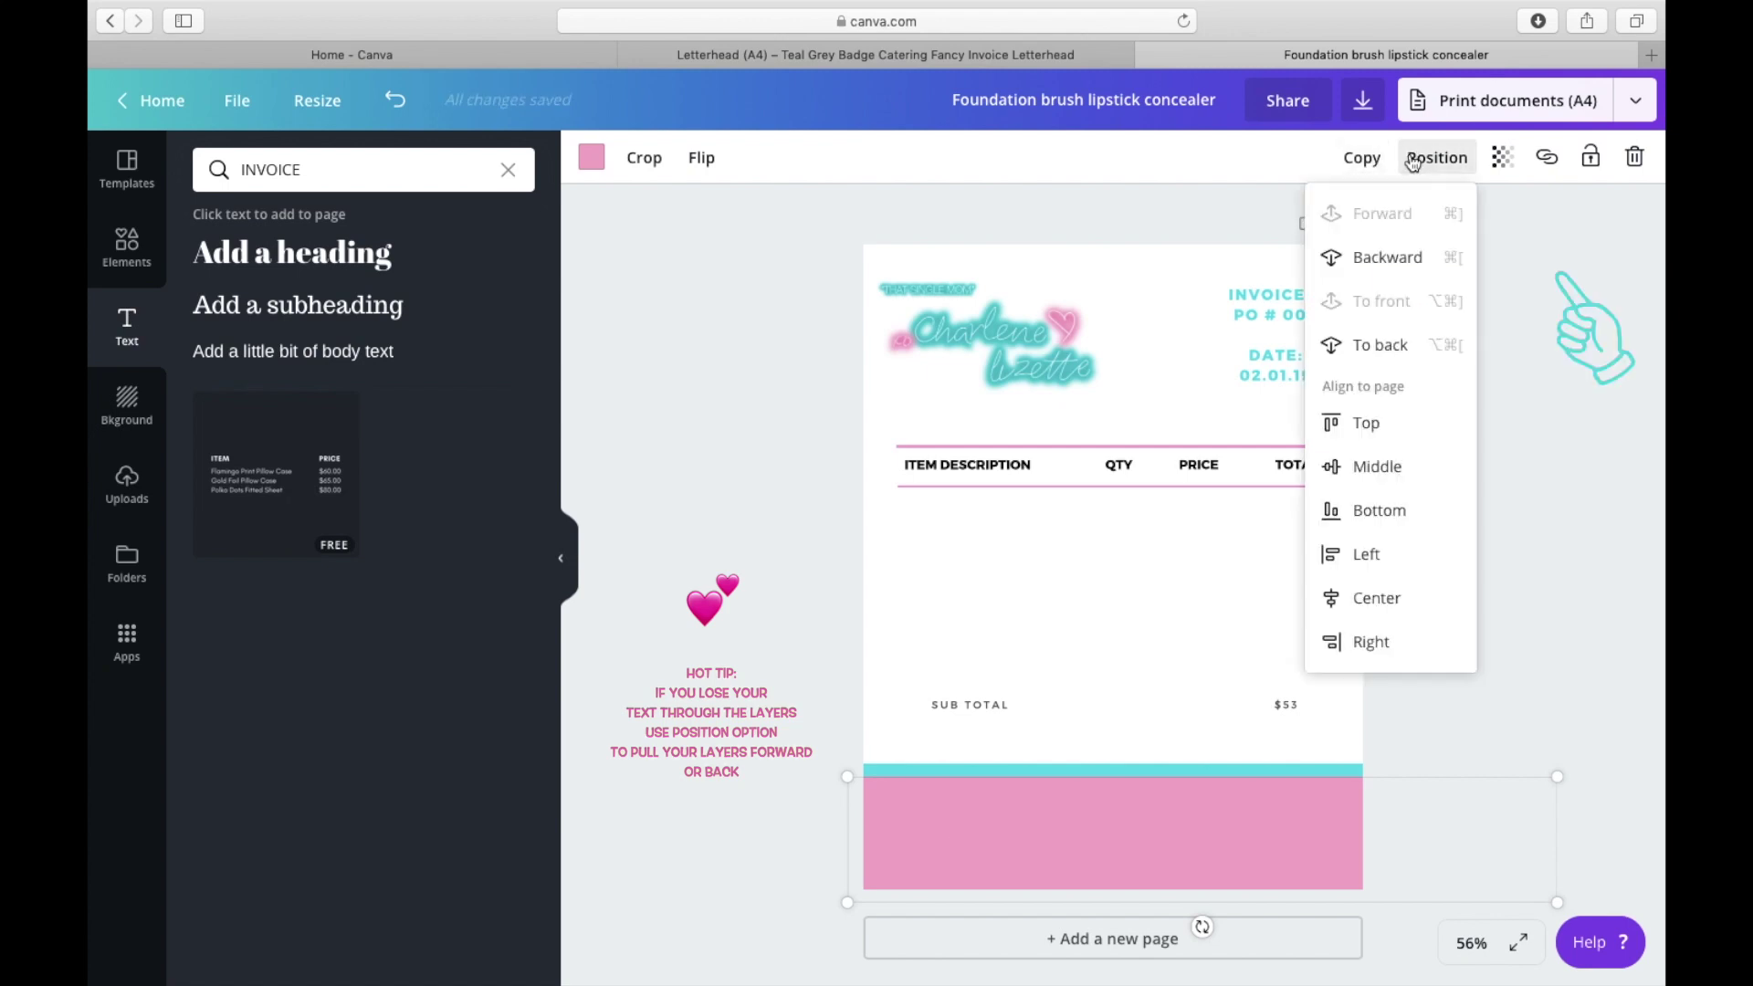
{"action": "left_click", "coordinate": [1392, 257]}
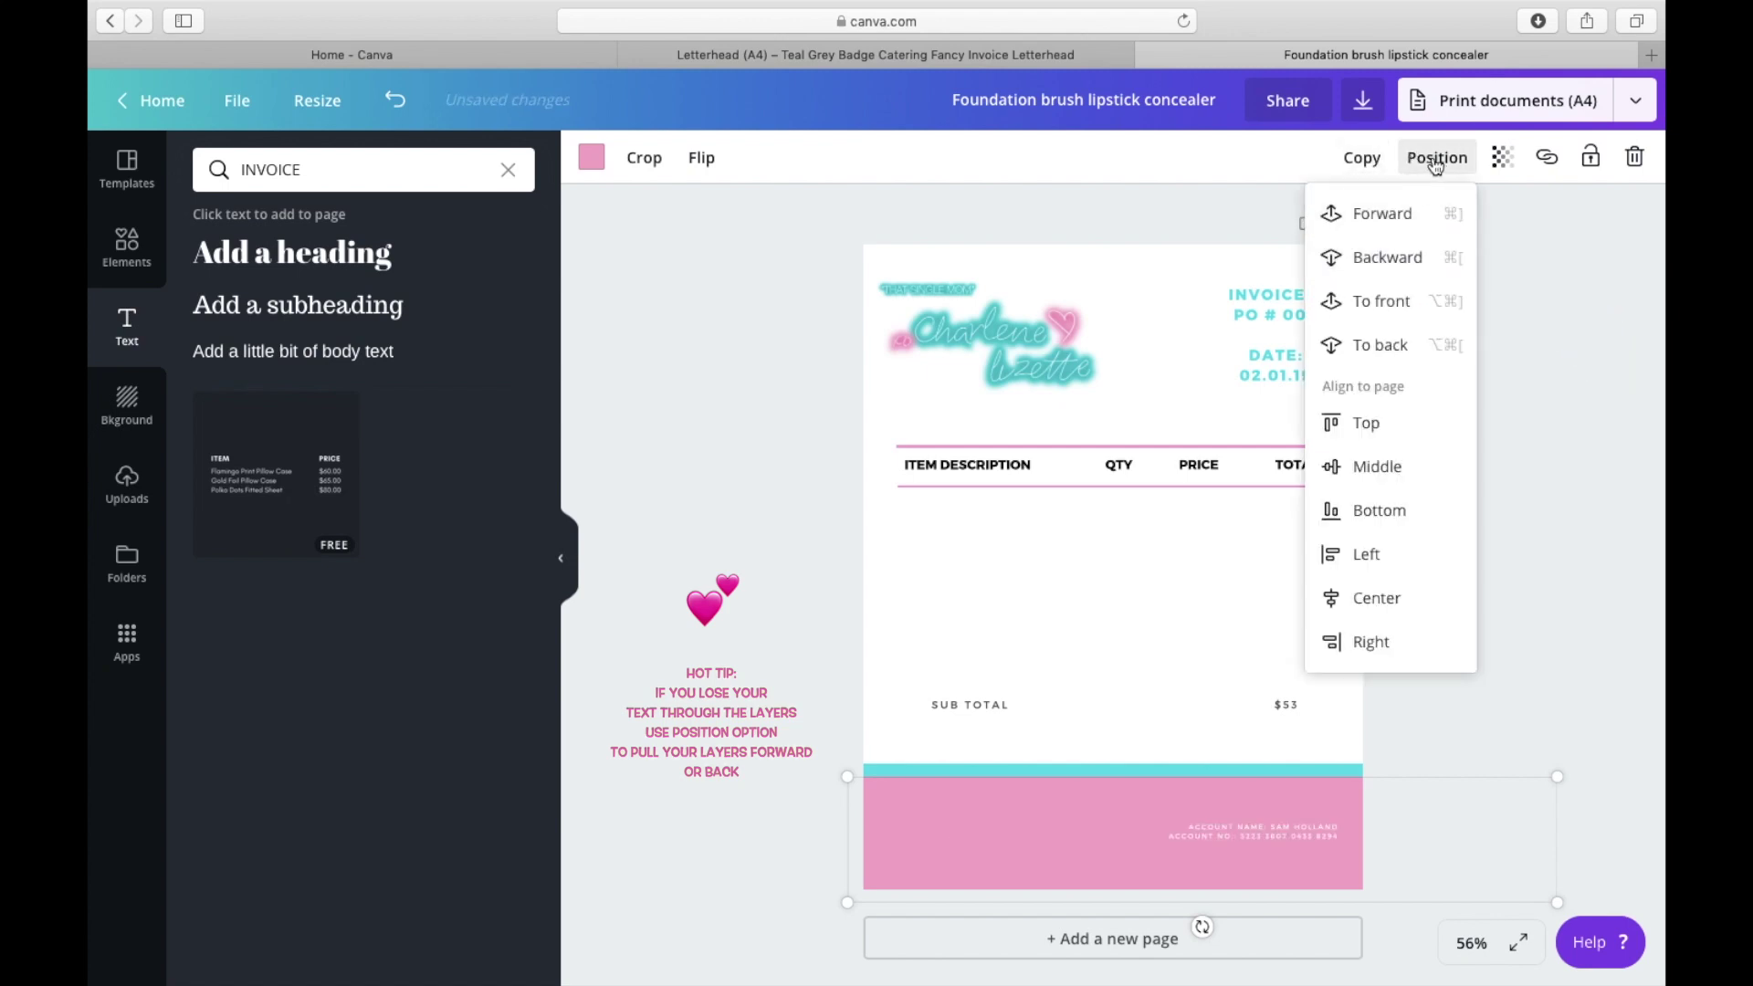
{"action": "left_click", "coordinate": [1385, 256]}
{"action": "left_click", "coordinate": [1412, 757]}
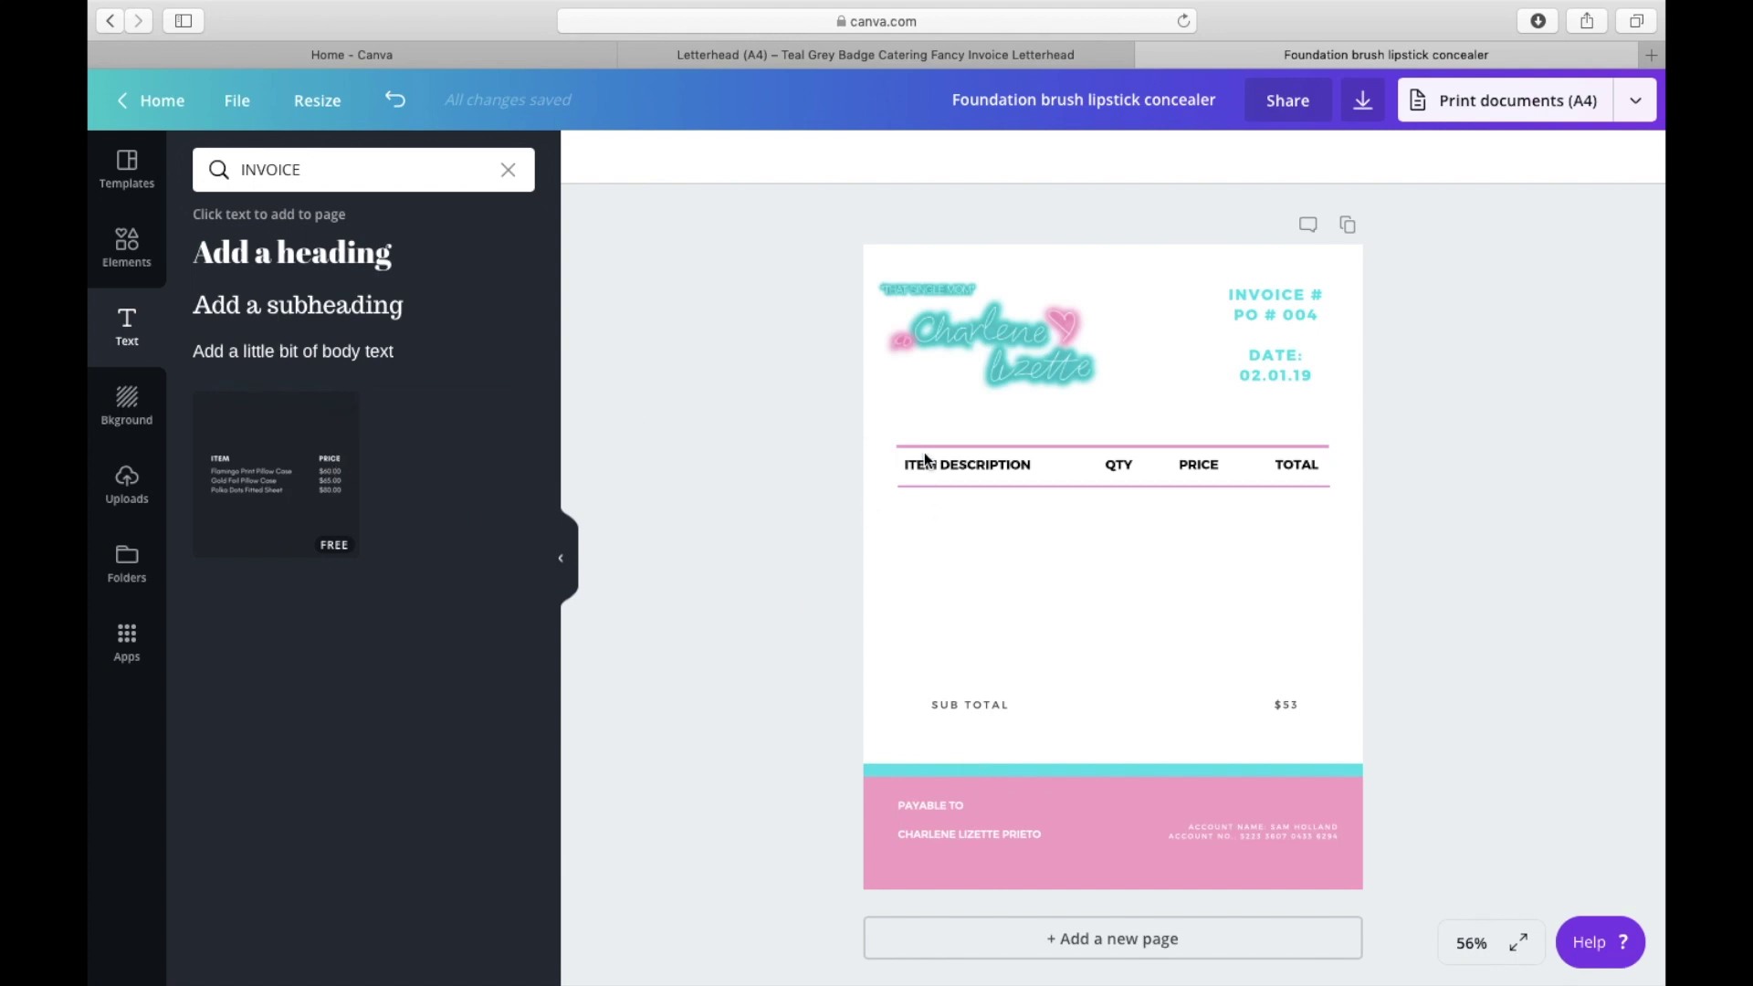
Step: Duplicate the pink header line, place the copy below the first row, and make it teal
{"action": "left_click", "coordinate": [1016, 484]}
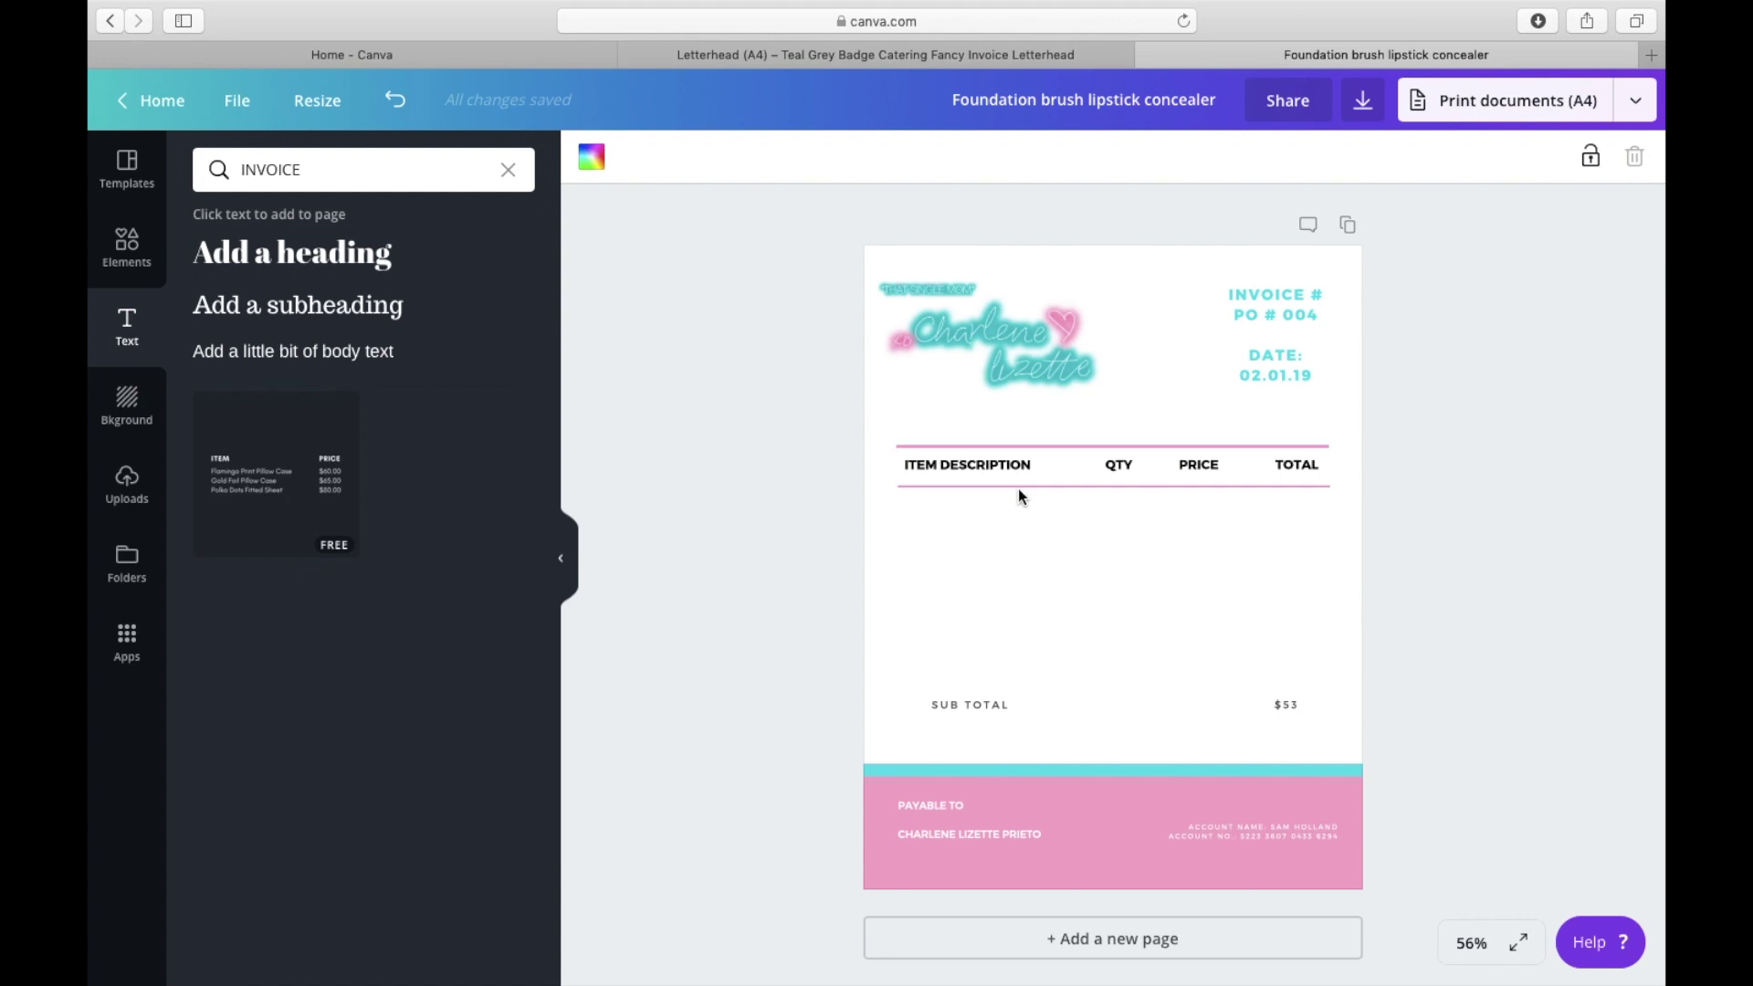
{"action": "left_click", "coordinate": [1018, 487]}
{"action": "key", "text": "super+d"}
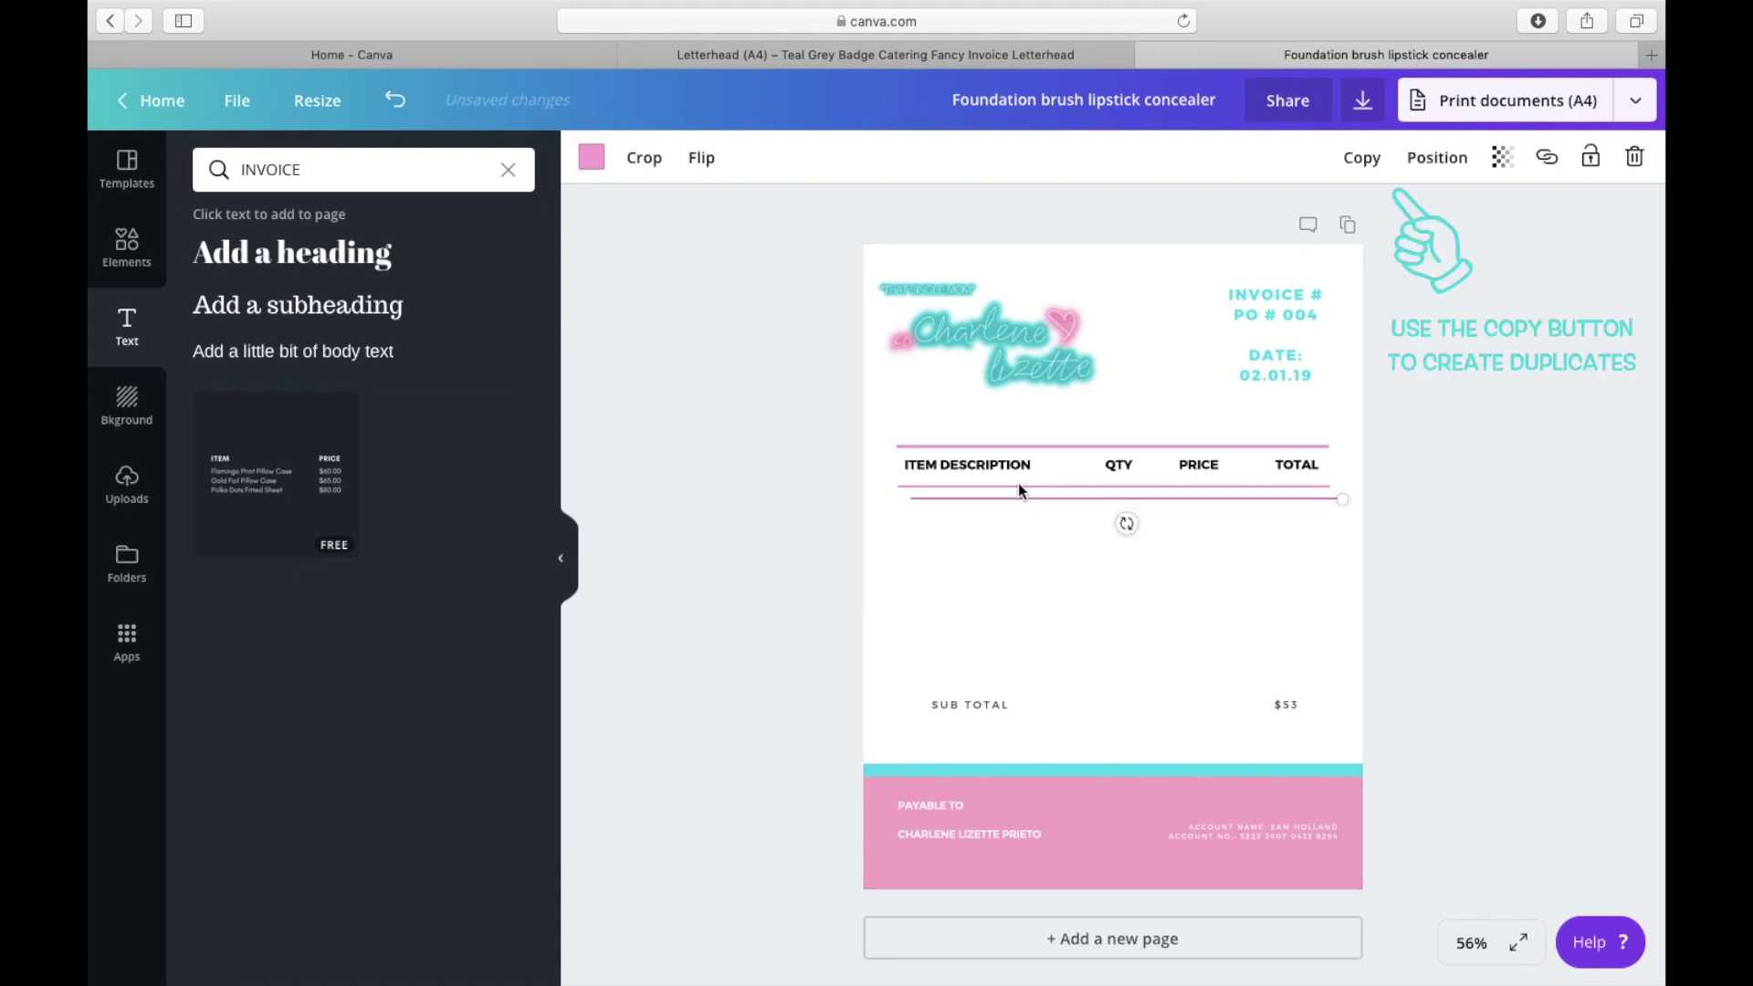
{"action": "left_click", "coordinate": [1016, 506]}
{"action": "left_click_drag", "start_coordinate": [1072, 498], "coordinate": [1061, 544]}
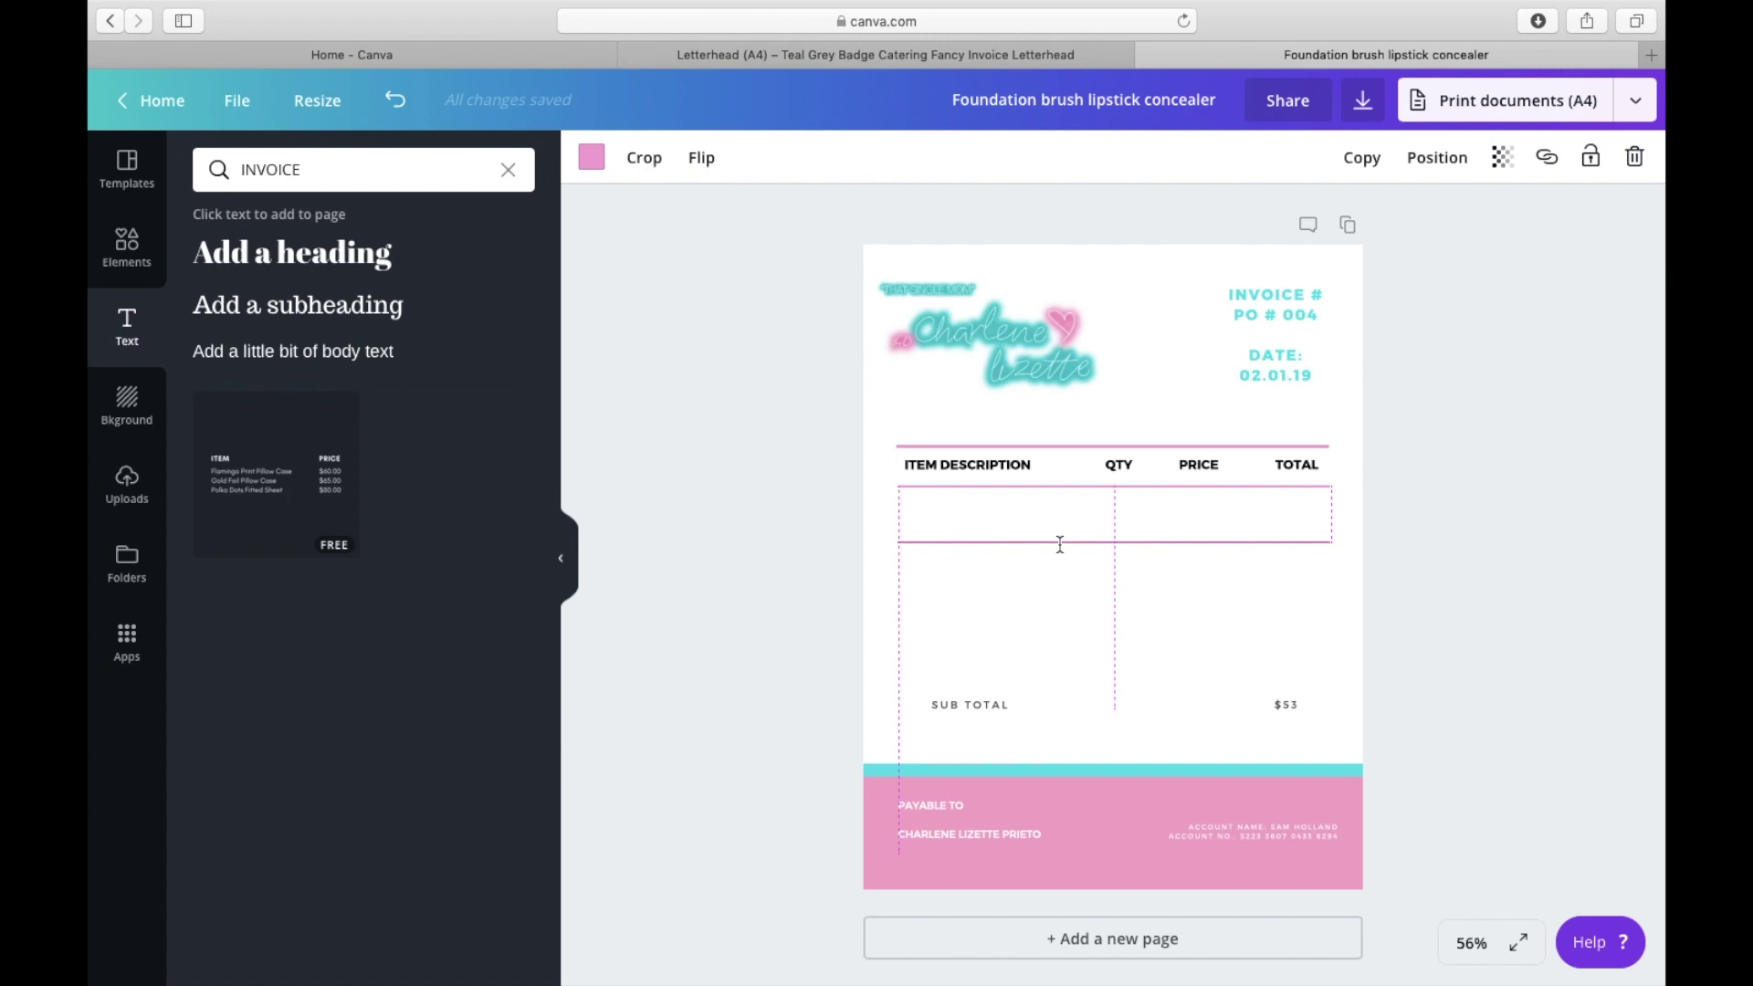
{"action": "left_click_drag", "start_coordinate": [1062, 544], "coordinate": [1060, 547]}
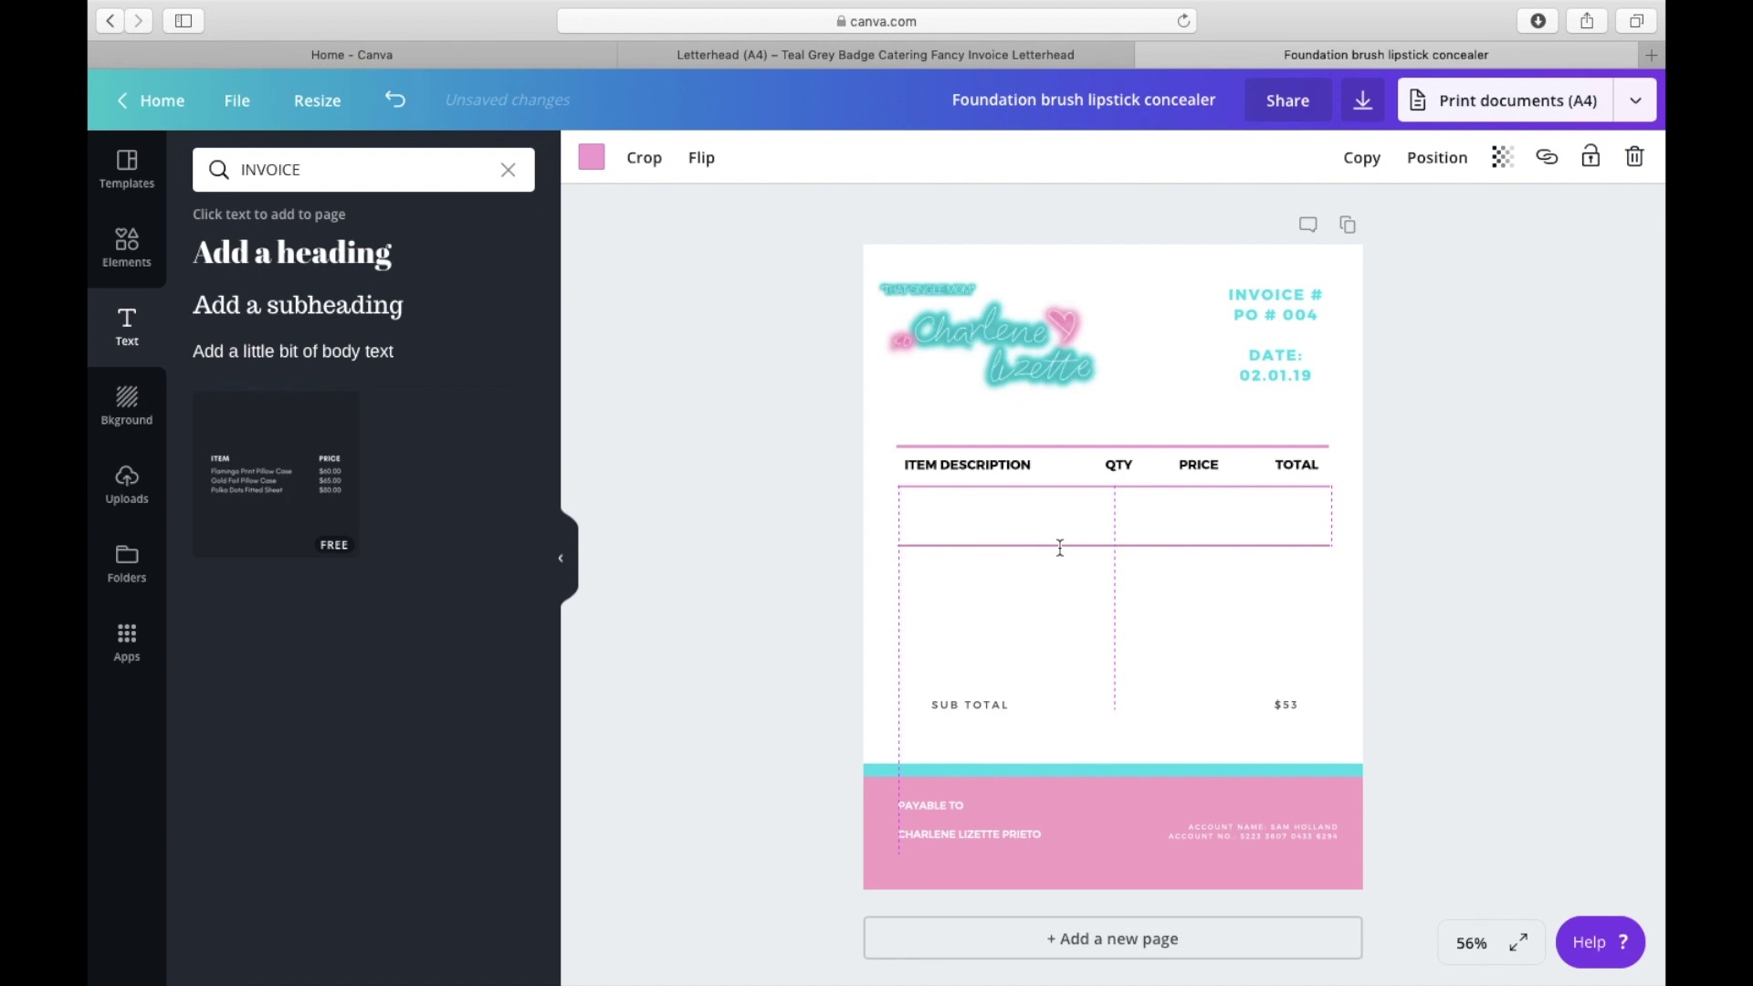
{"action": "left_click", "coordinate": [591, 157]}
{"action": "left_click", "coordinate": [714, 249]}
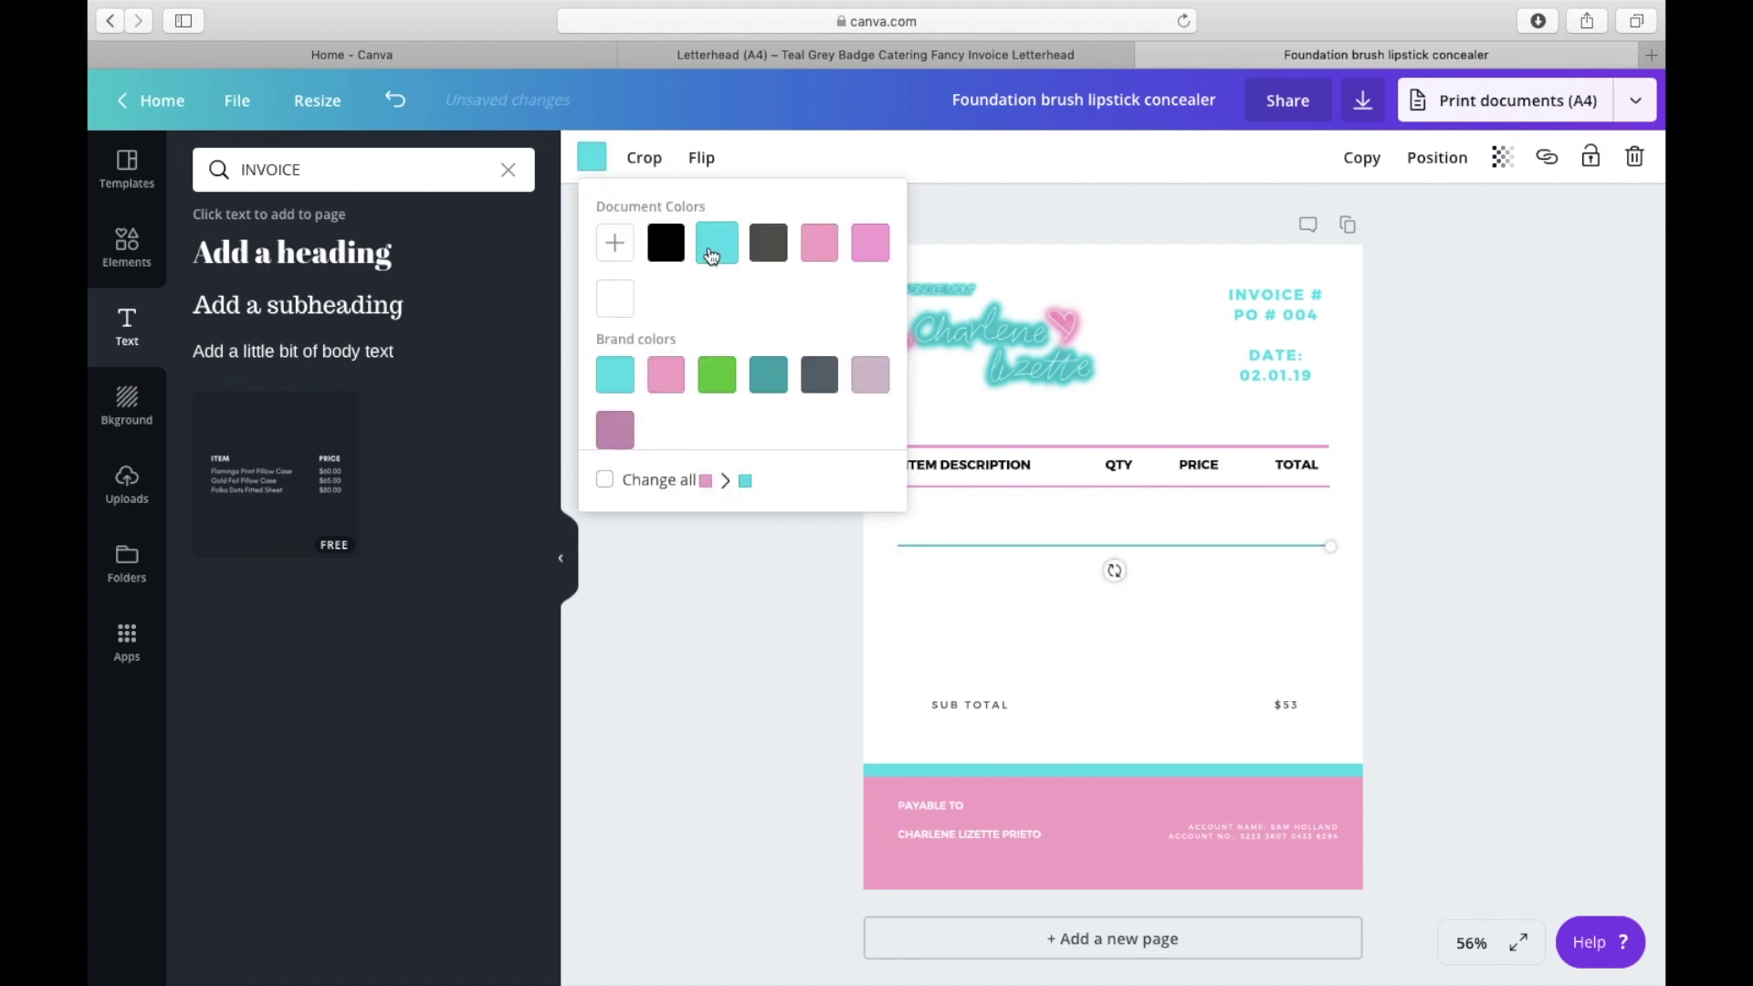
{"action": "left_click", "coordinate": [909, 582]}
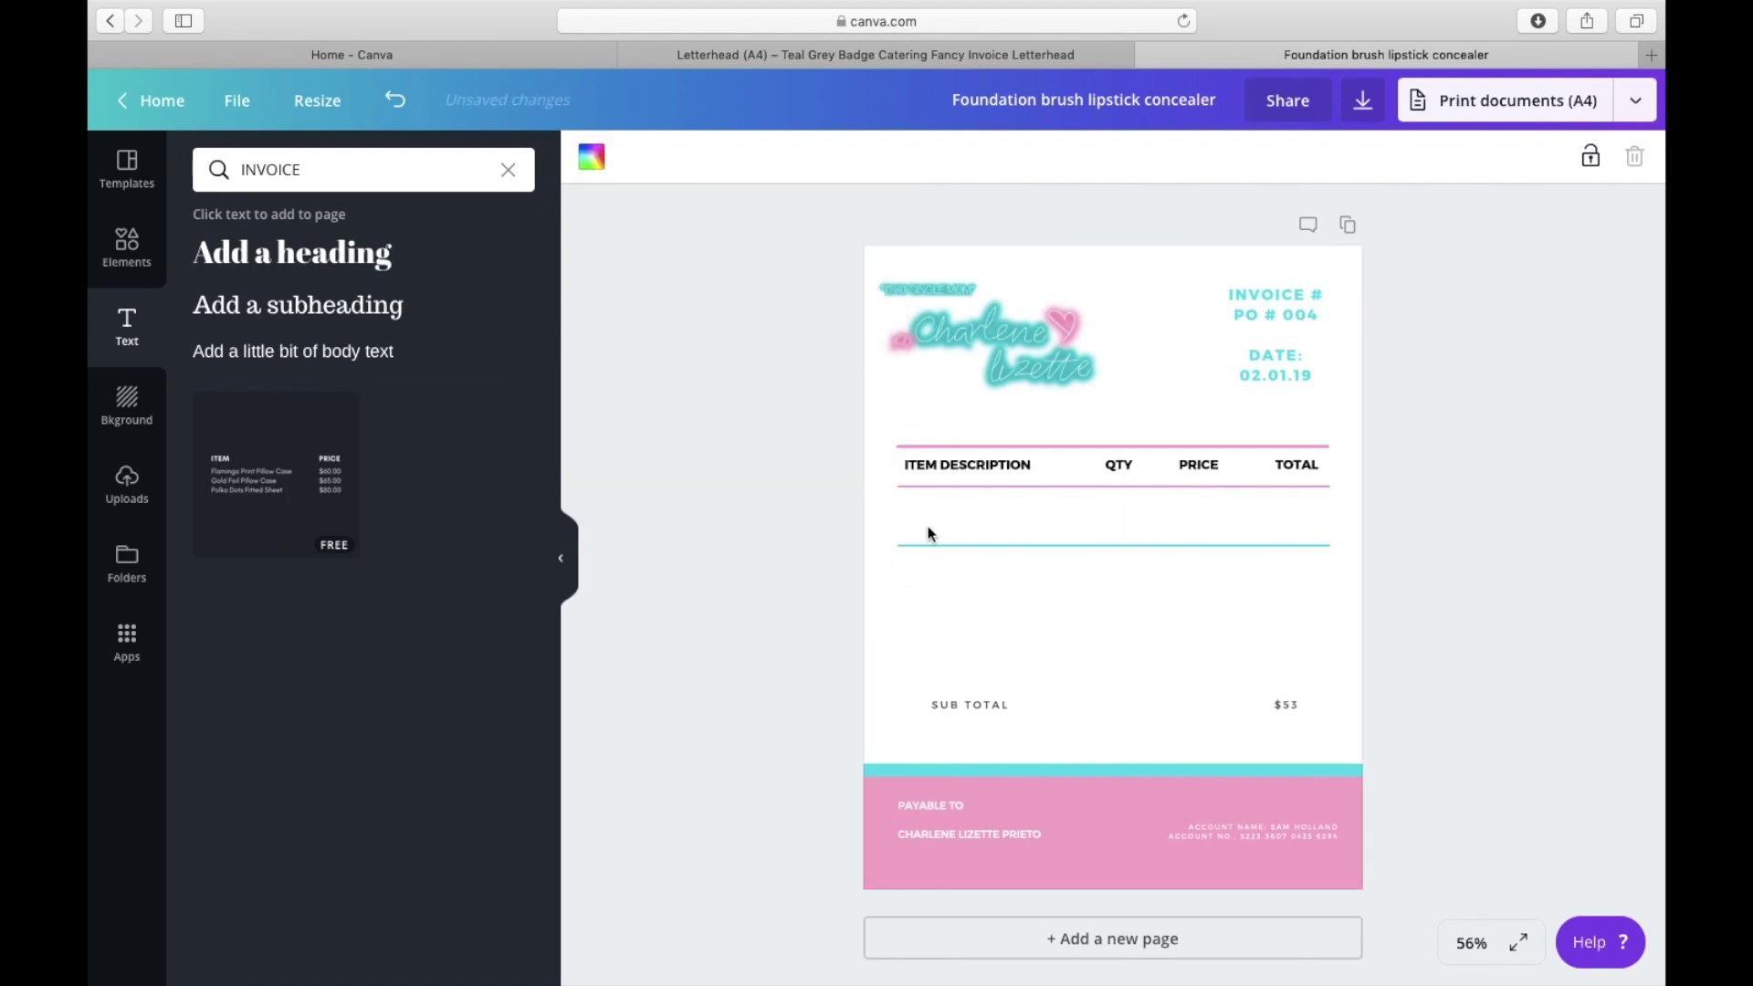
Step: Duplicate the teal divider twice and move the copies down to rule more rows
{"action": "left_click", "coordinate": [972, 546]}
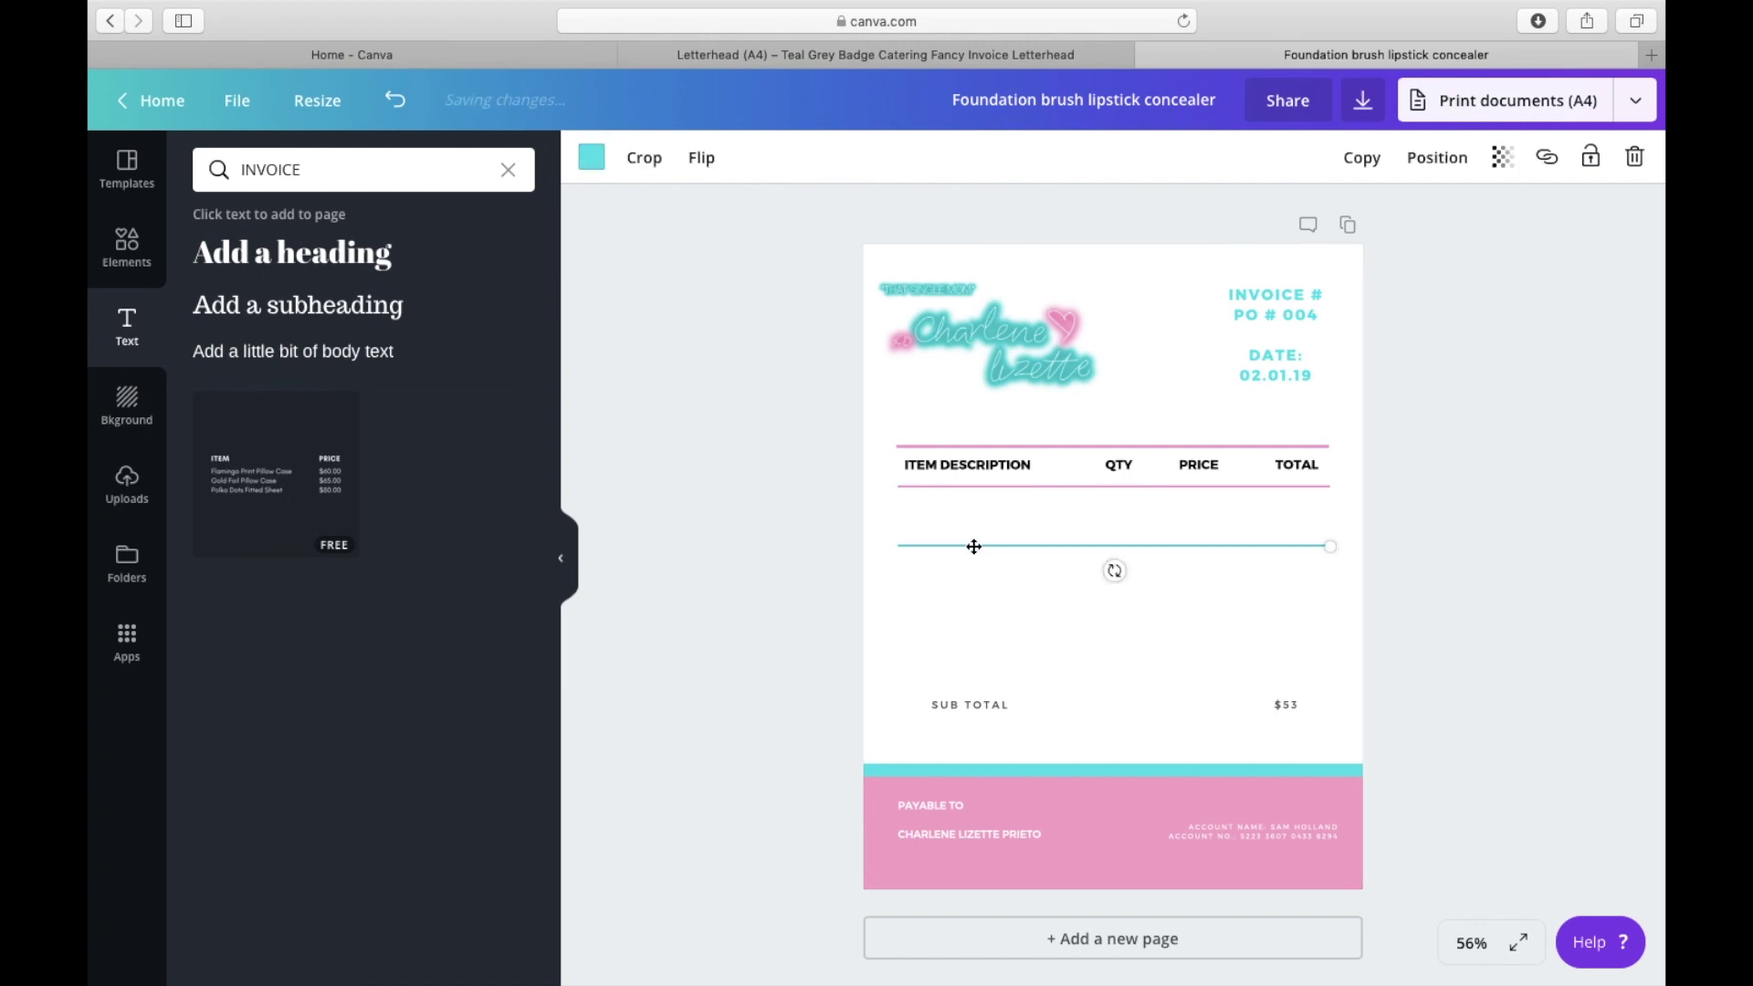
{"action": "left_click", "coordinate": [1362, 158]}
{"action": "left_click", "coordinate": [1361, 158]}
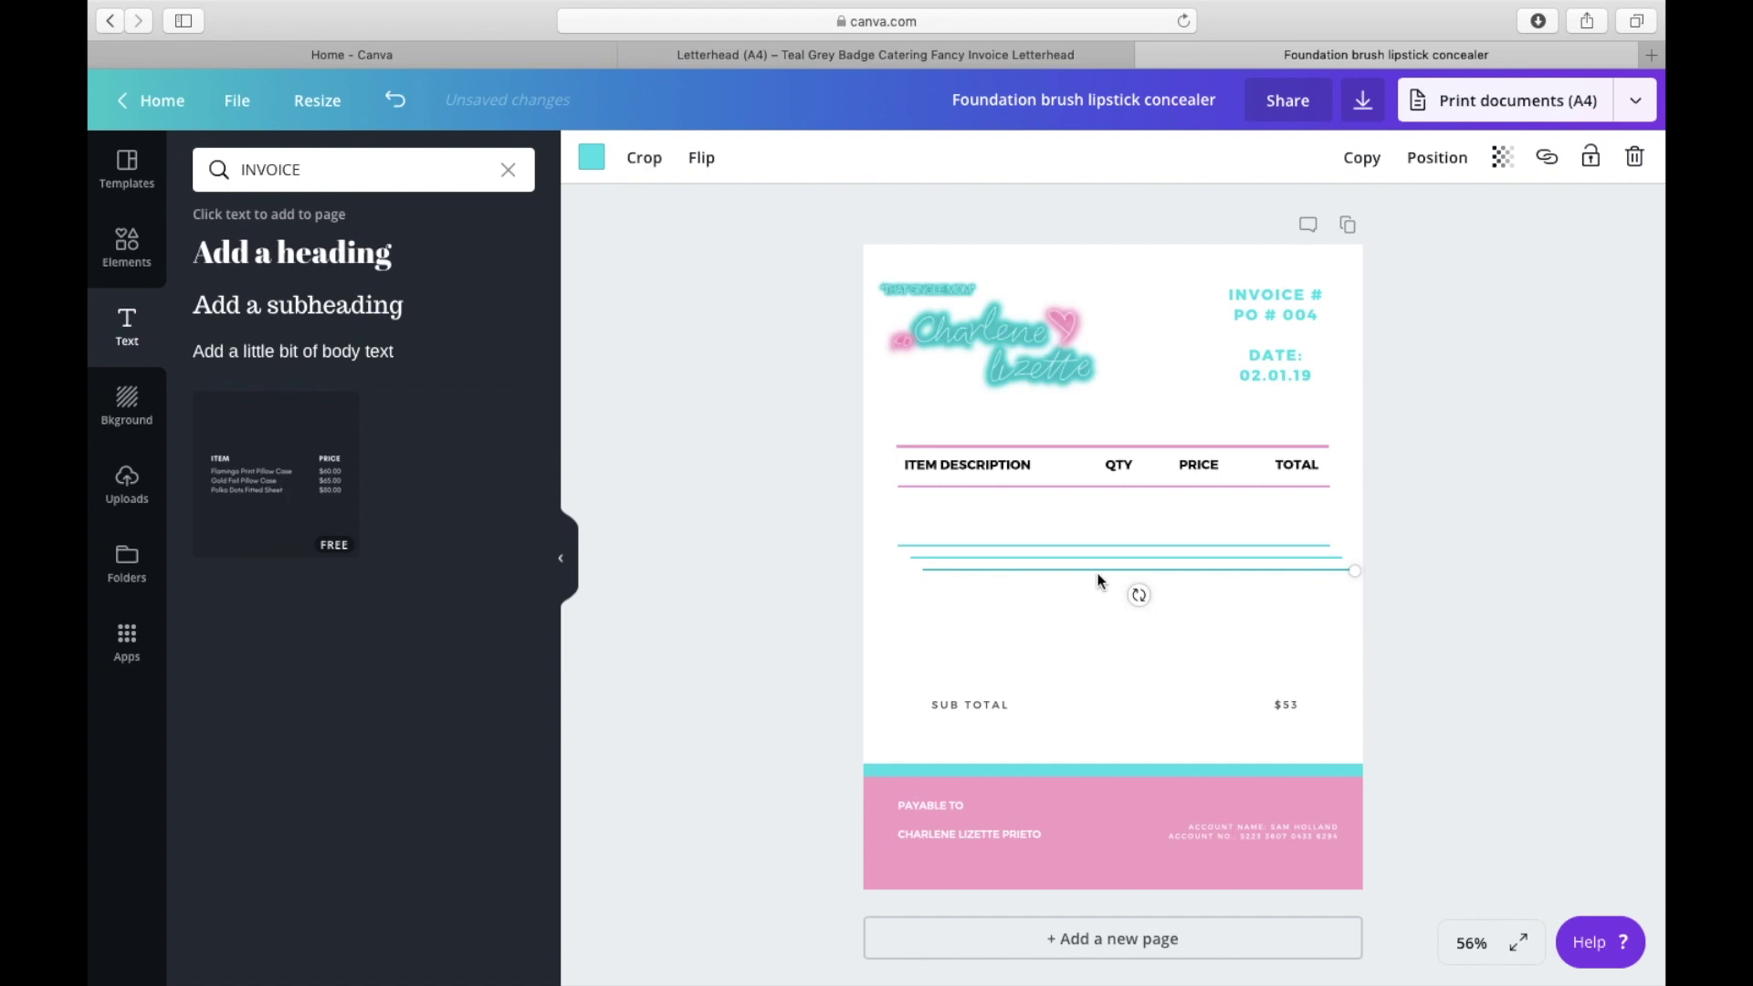
{"action": "left_click_drag", "start_coordinate": [1096, 571], "coordinate": [1137, 589]}
{"action": "left_click", "coordinate": [1178, 544]}
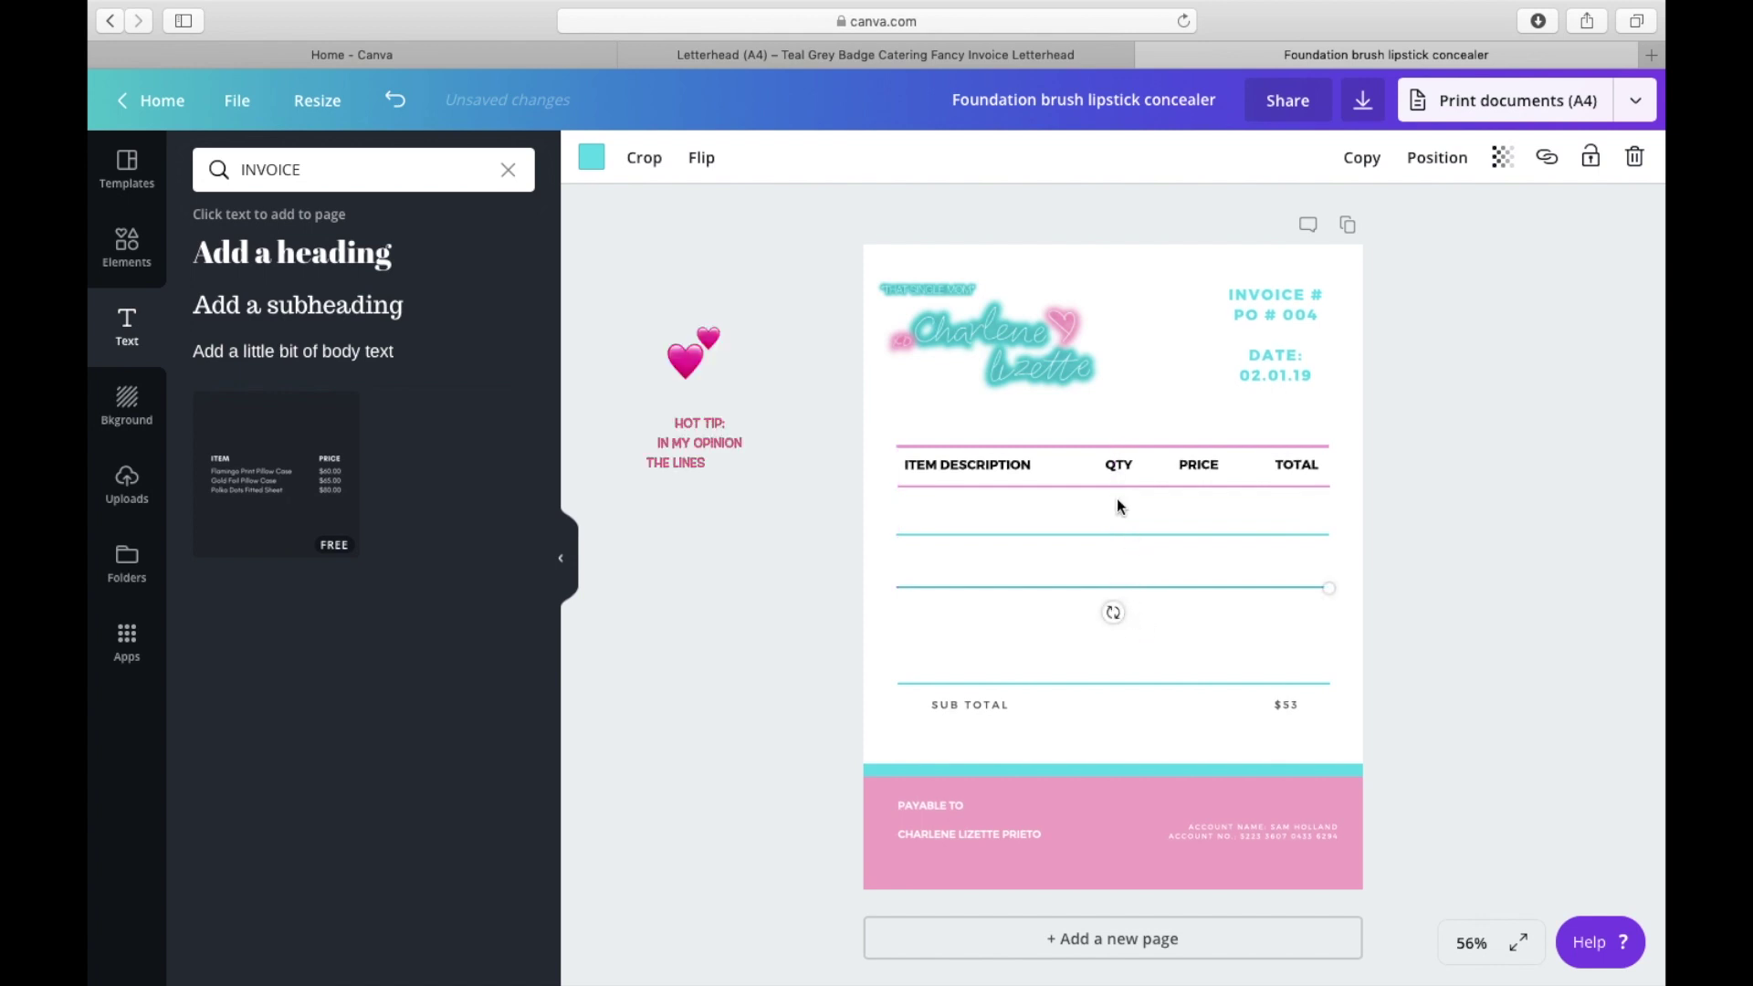
{"action": "left_click", "coordinate": [1171, 623]}
Step: Open the SUB TOTAL text for editing, then leave it unchanged
{"action": "left_click", "coordinate": [982, 706]}
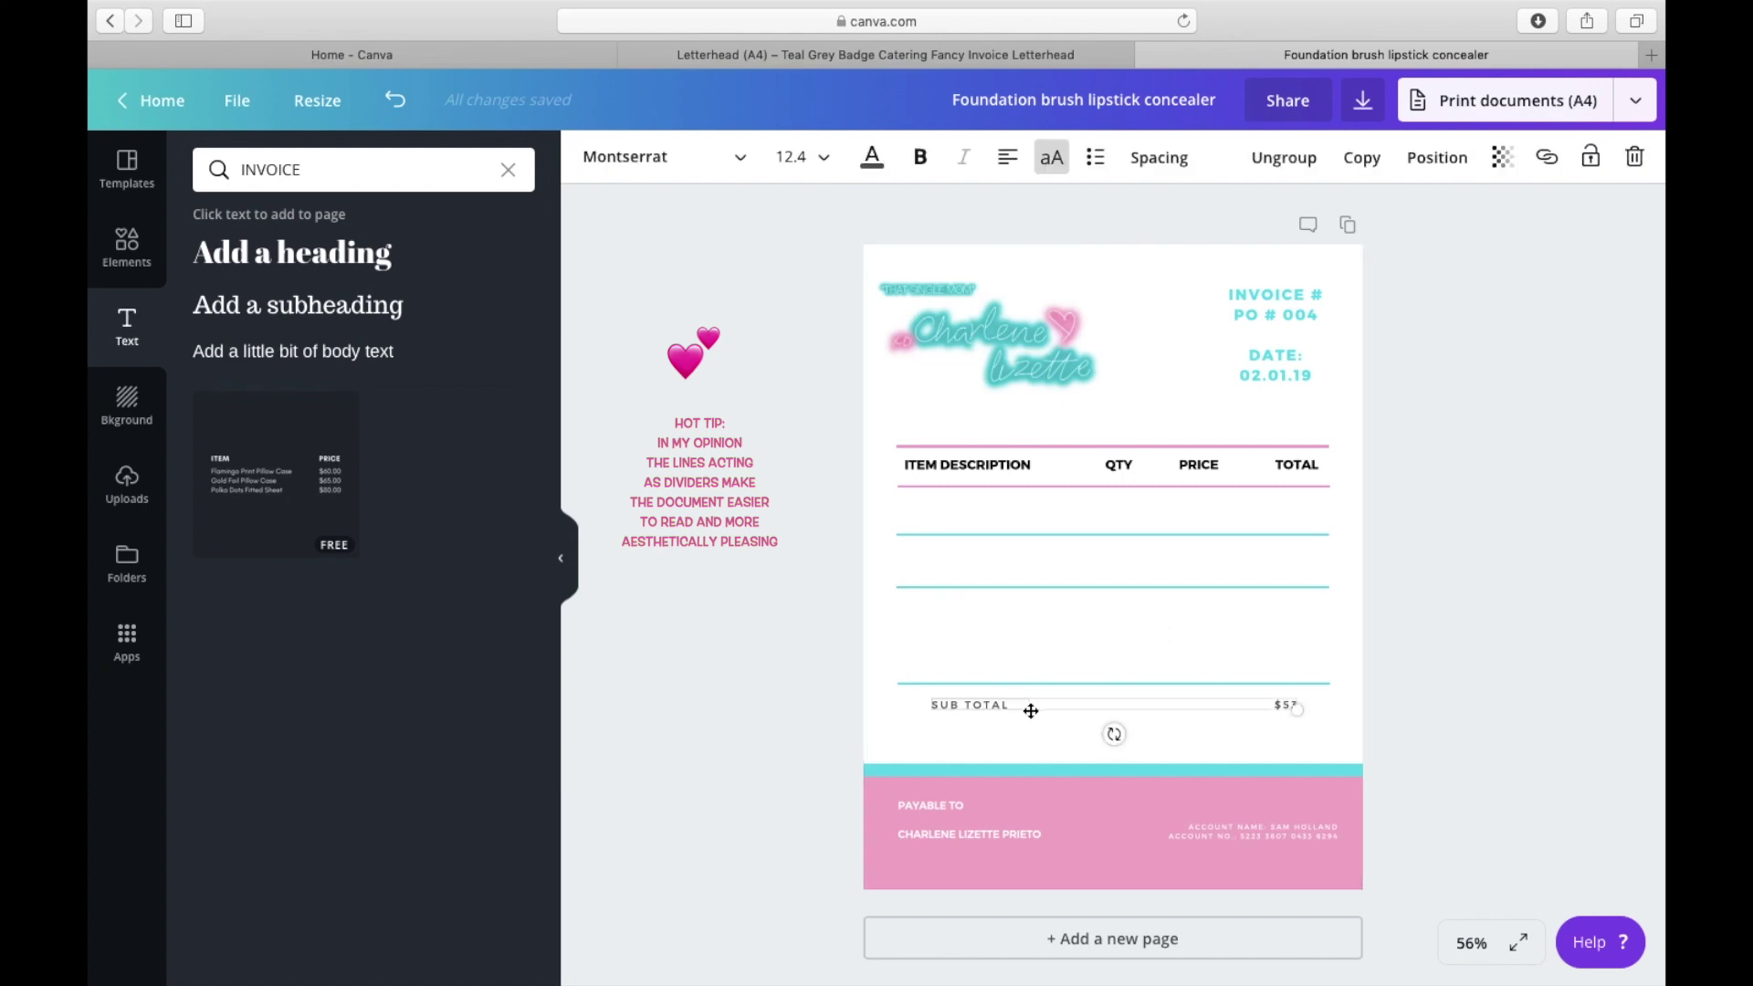
{"action": "double_click", "coordinate": [984, 705]}
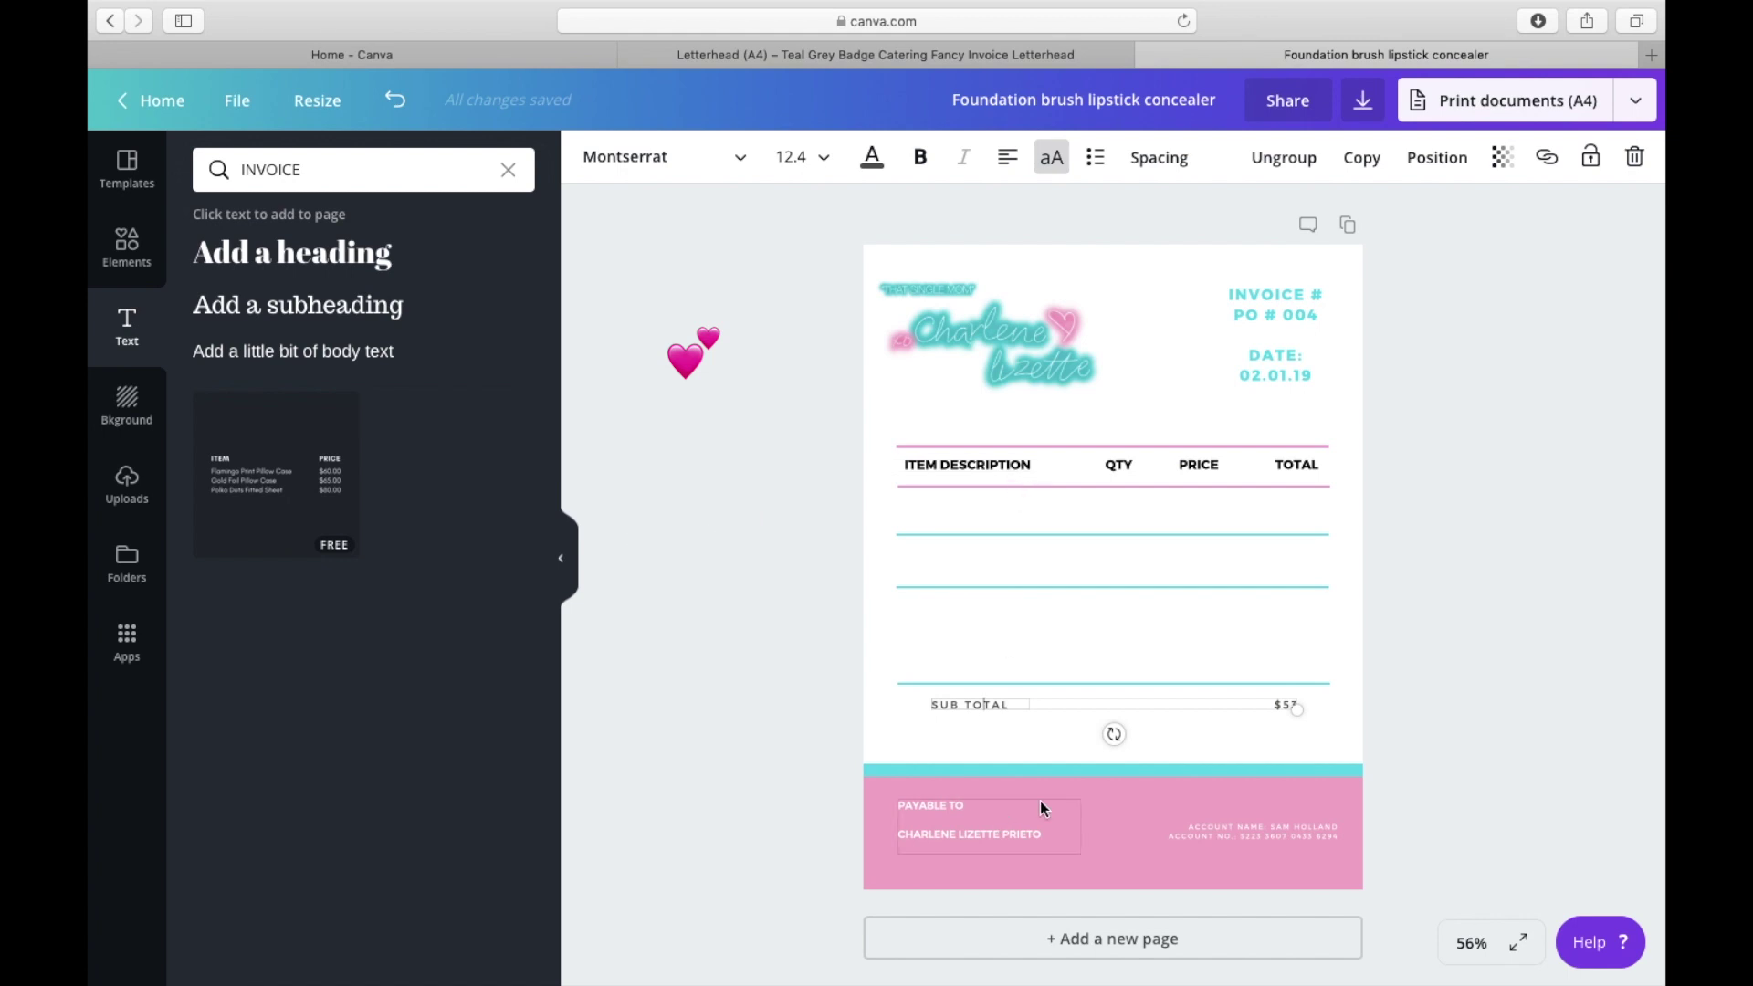
{"action": "left_click", "coordinate": [1417, 643]}
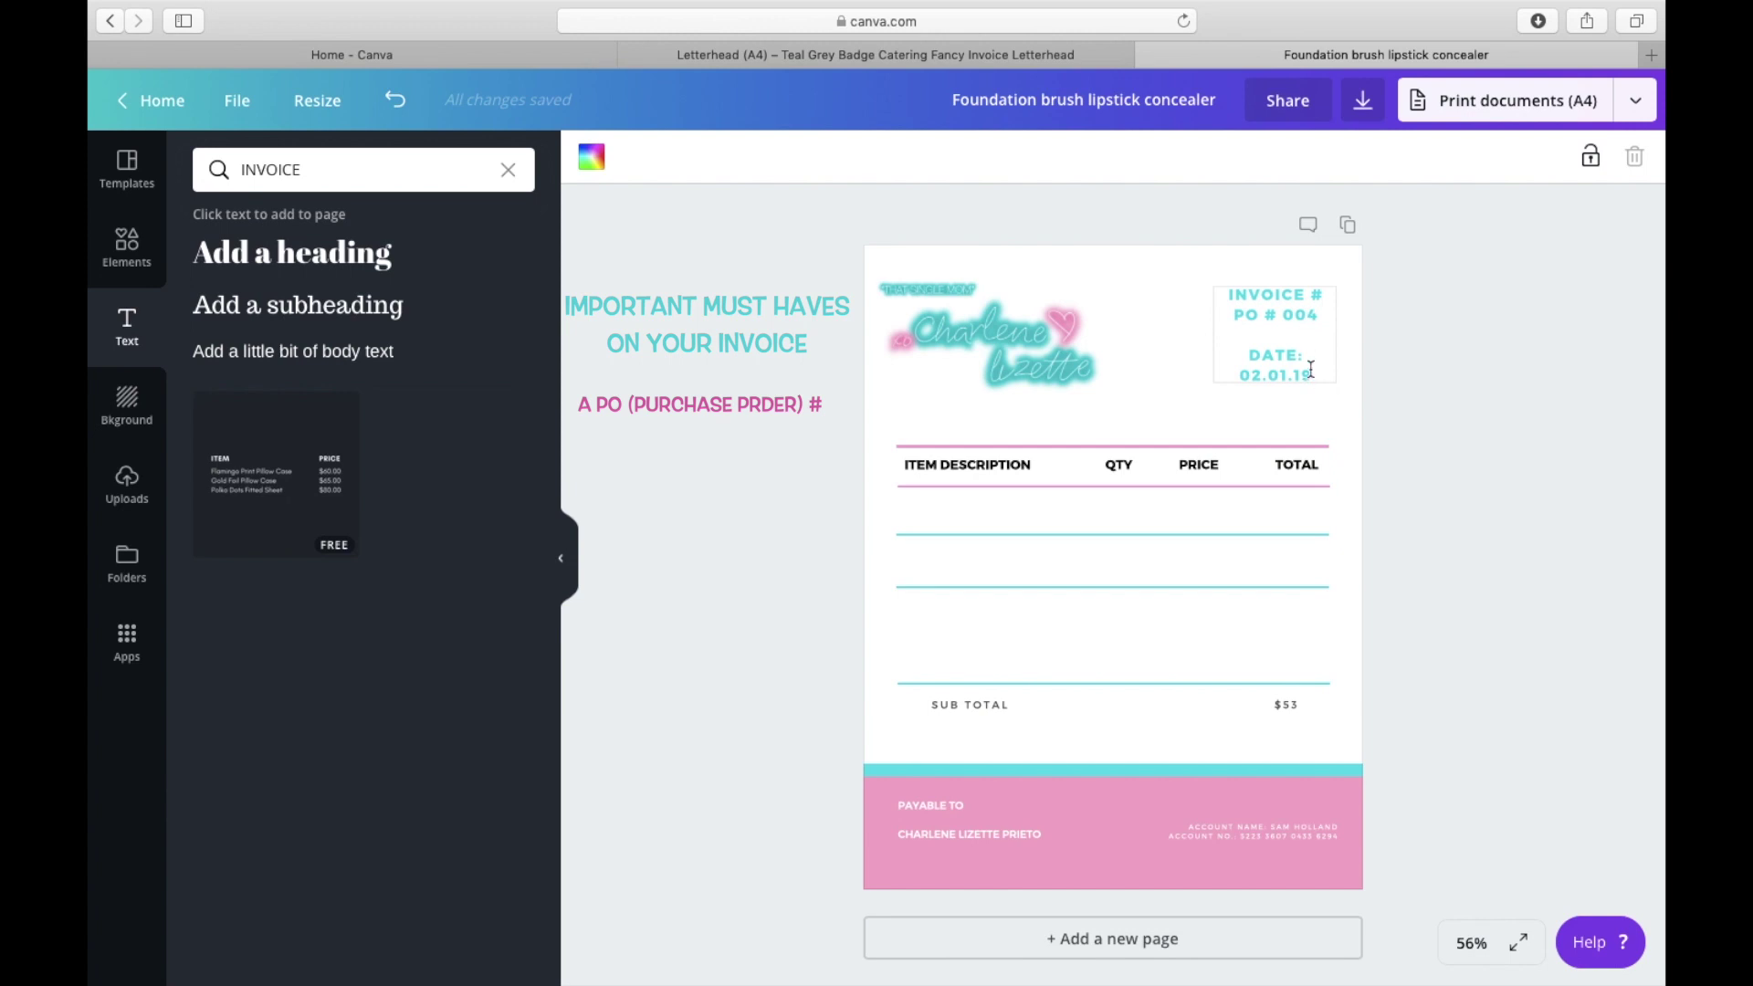
Step: Add the payee's e-mail address on a new line under the name, keeping Montserrat
{"action": "left_click", "coordinate": [945, 819]}
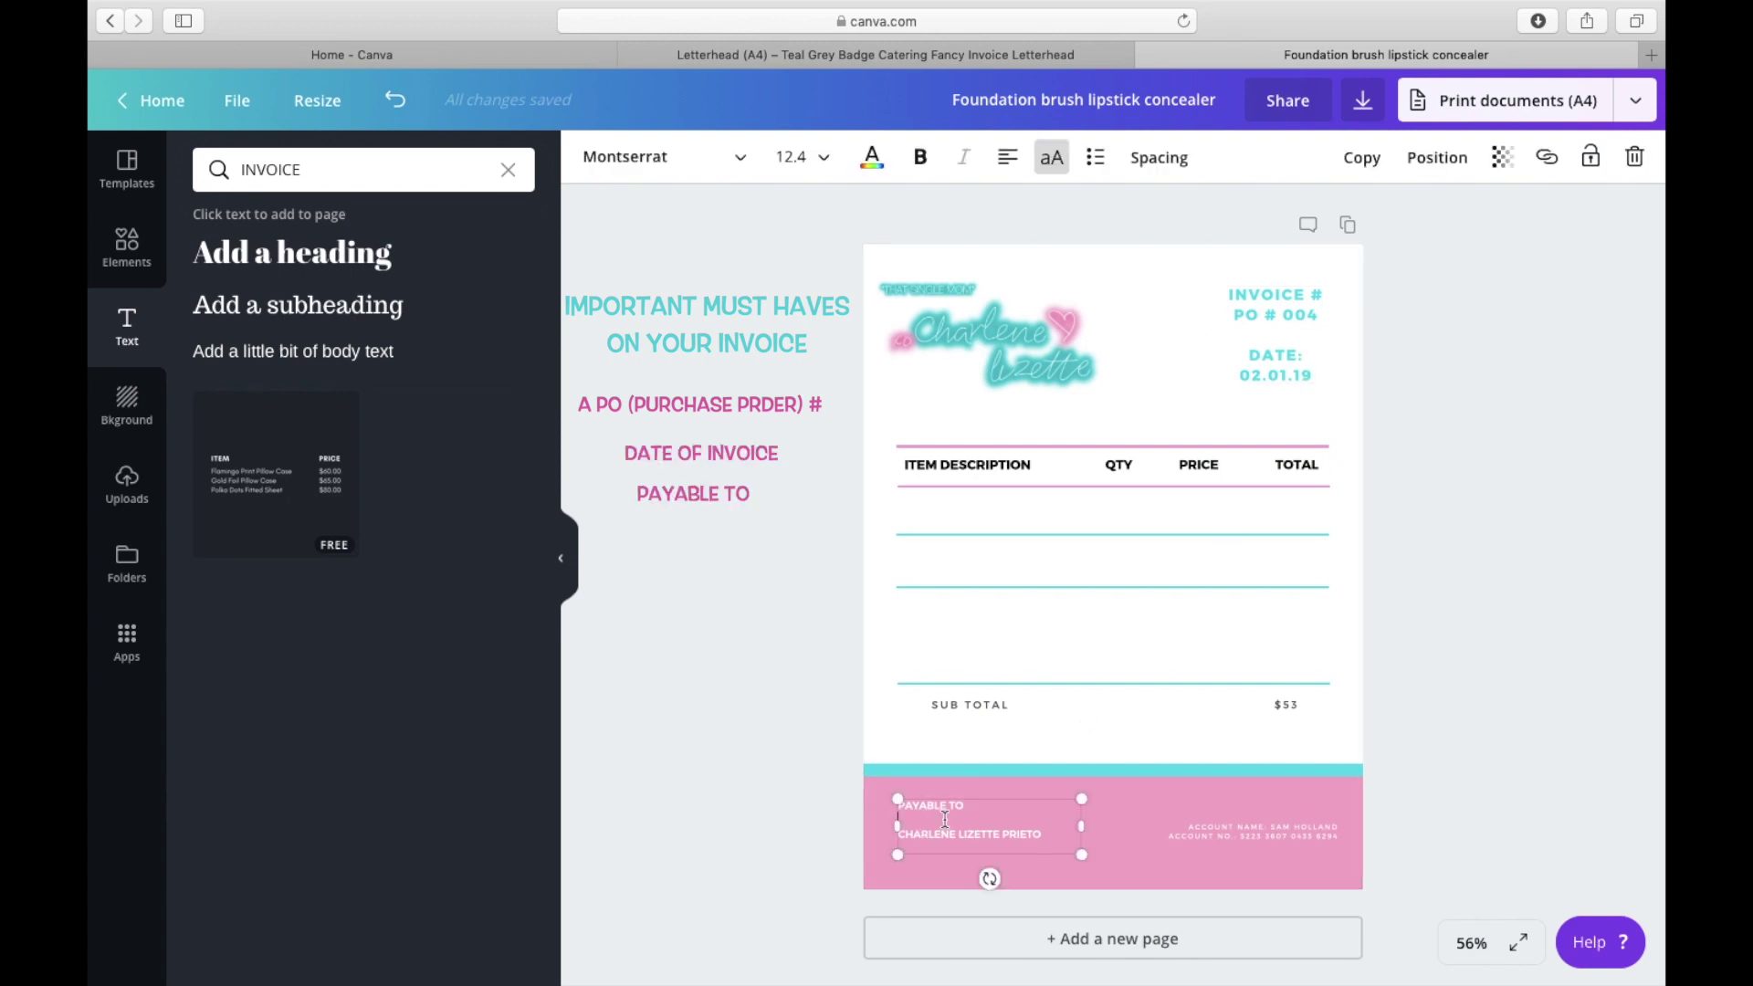
{"action": "left_click", "coordinate": [1053, 839]}
{"action": "key", "text": "Return"}
{"action": "key", "text": "Return"}
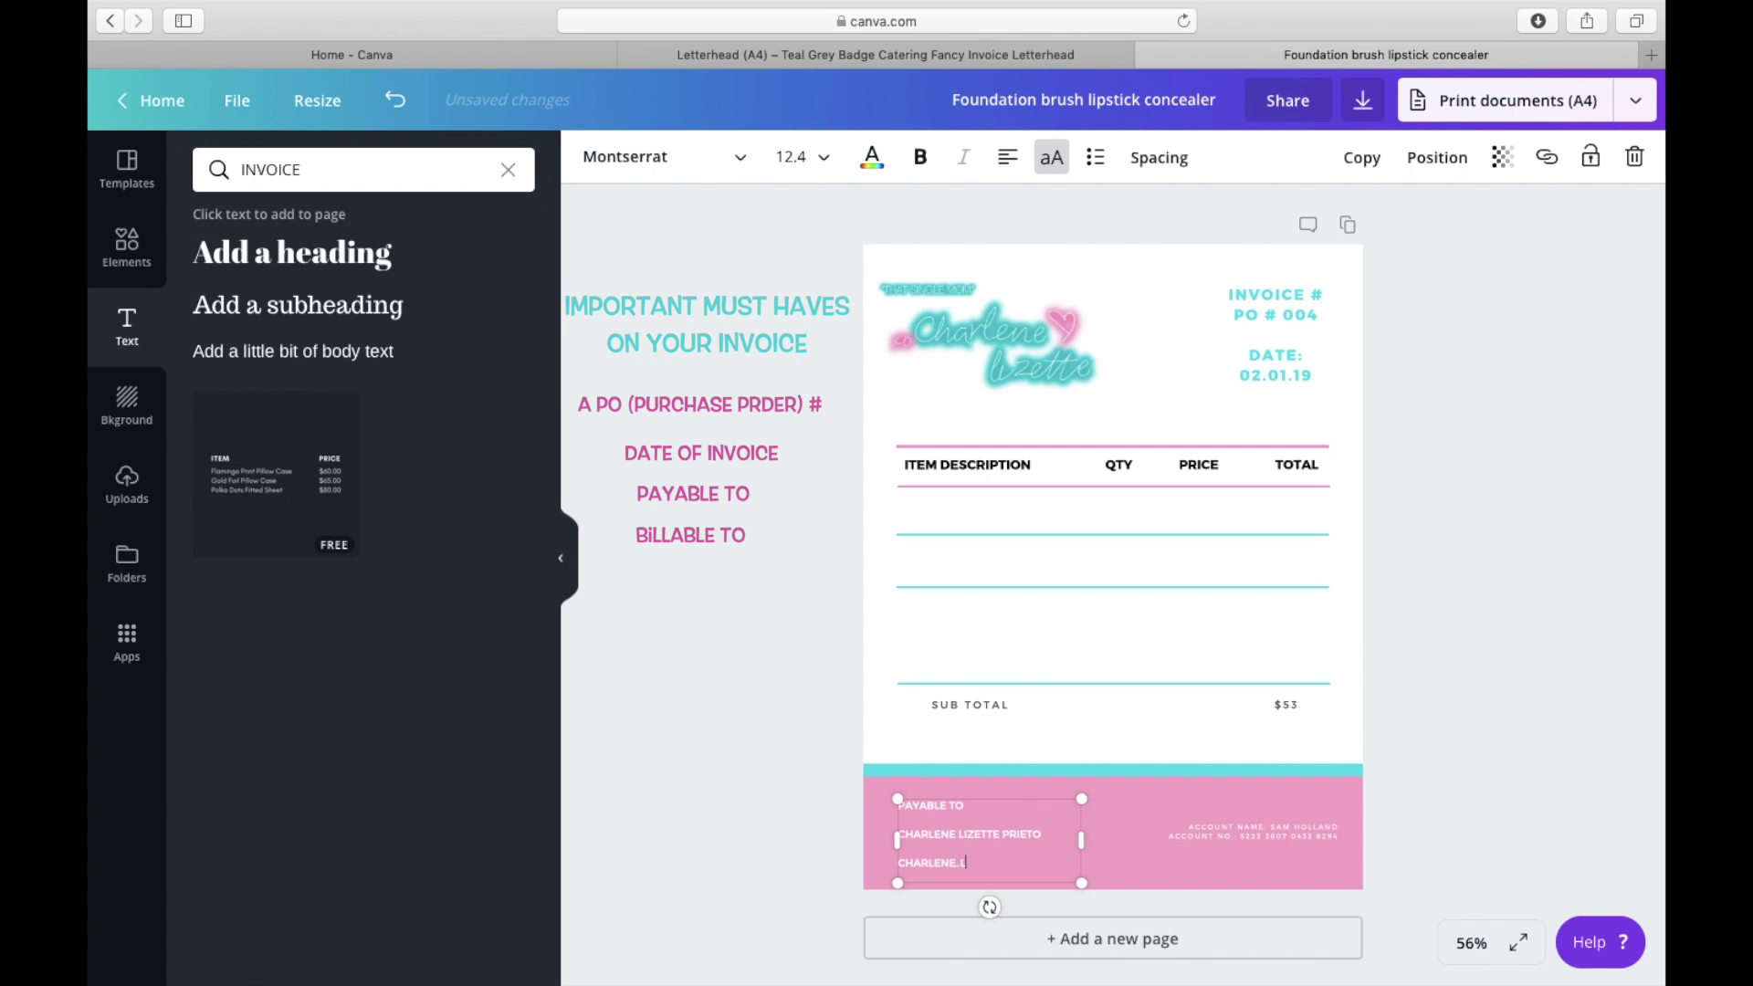
{"action": "left_click_drag", "start_coordinate": [1074, 863], "coordinate": [897, 804]}
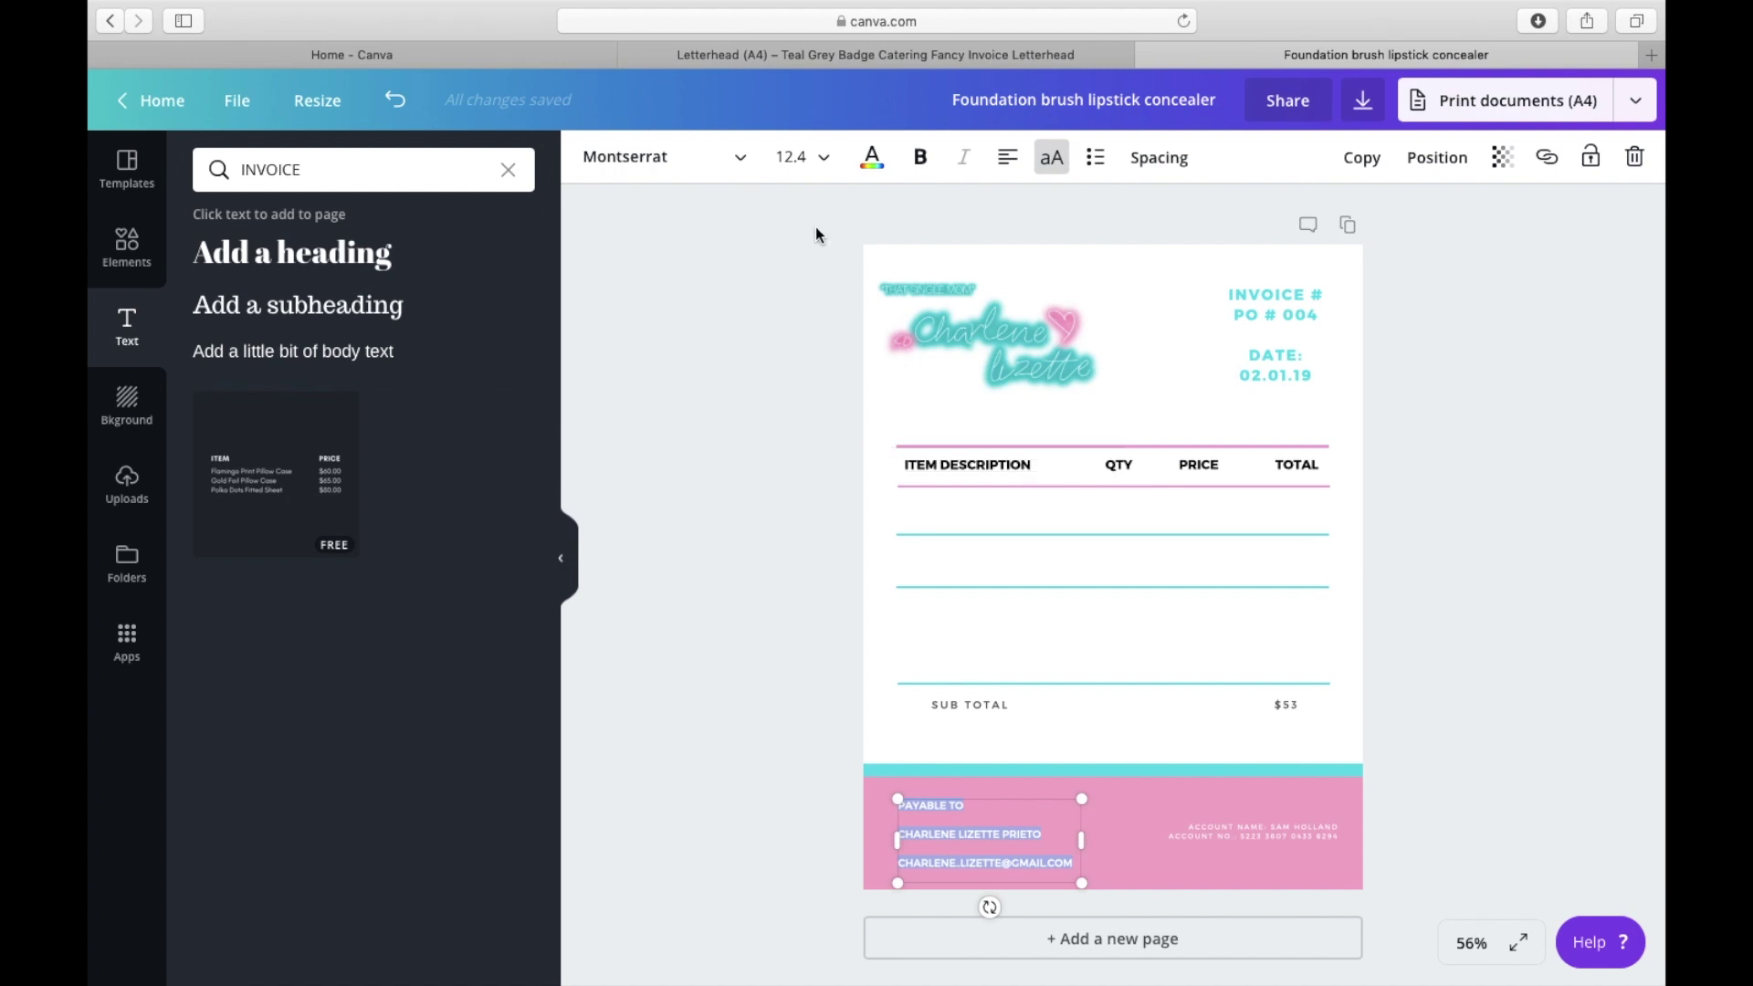
{"action": "left_click", "coordinate": [657, 156]}
{"action": "left_click", "coordinate": [666, 299]}
{"action": "left_click_drag", "start_coordinate": [1074, 864], "coordinate": [897, 795]}
Step: Make the payment details bold black Montserrat
{"action": "left_click", "coordinate": [657, 156]}
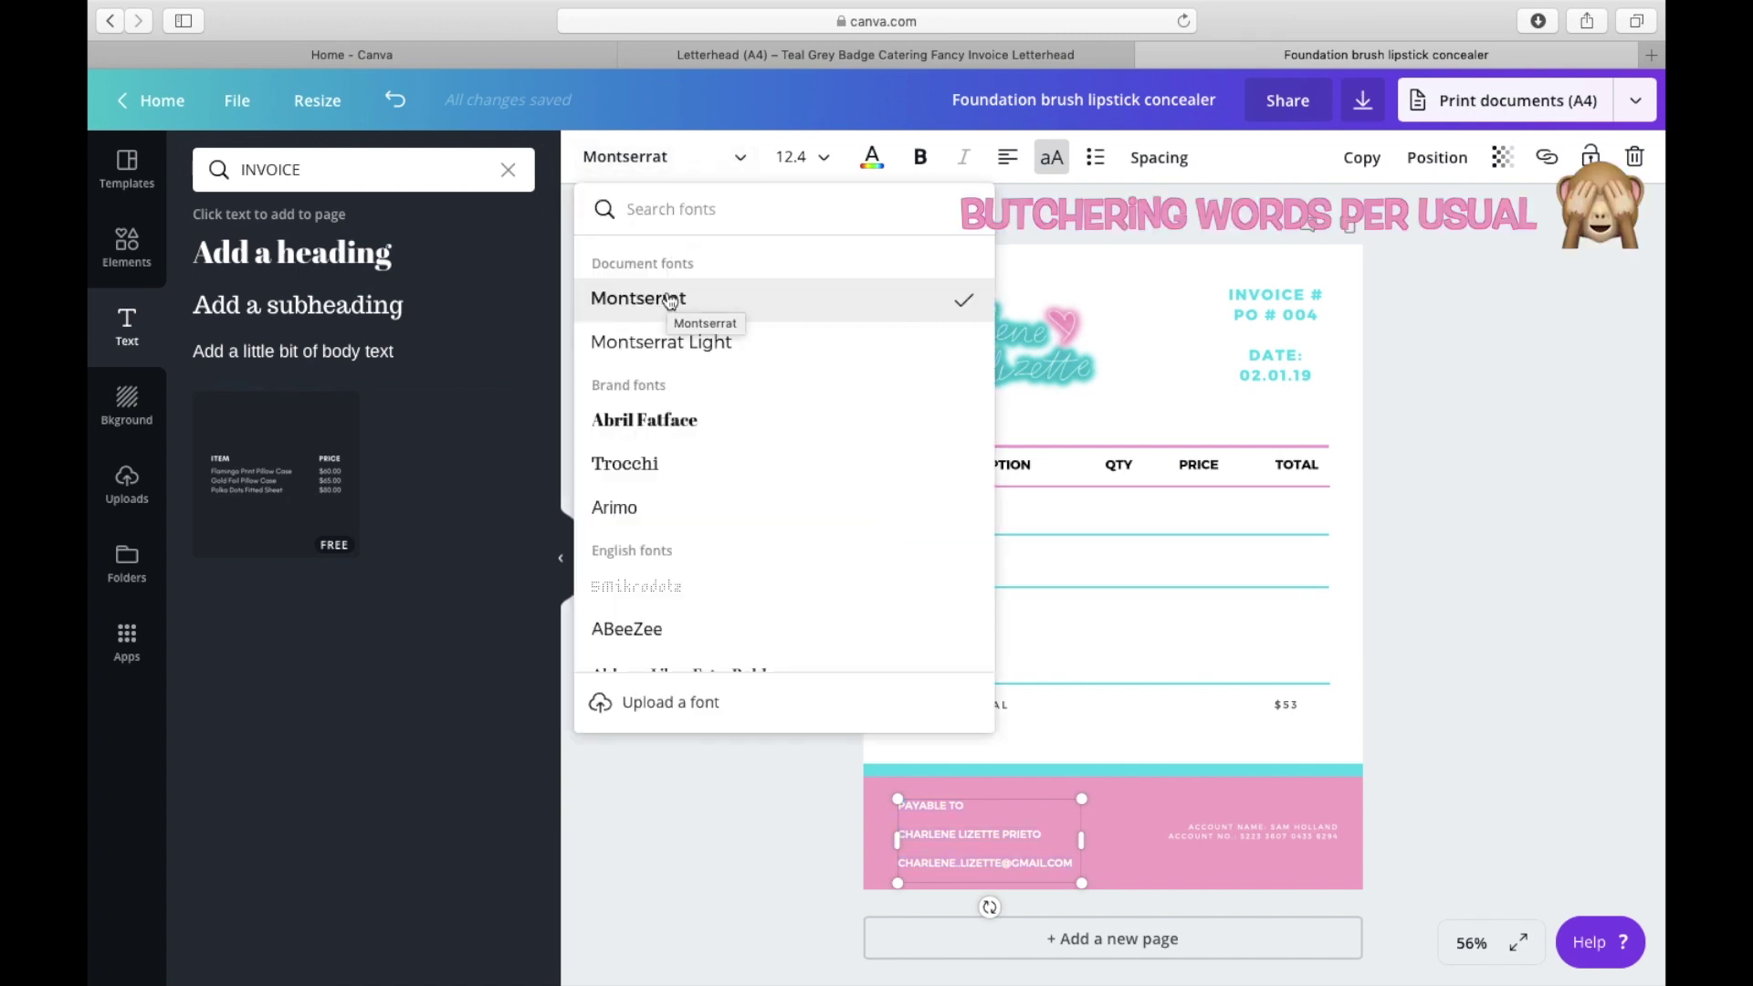
{"action": "left_click", "coordinate": [670, 299]}
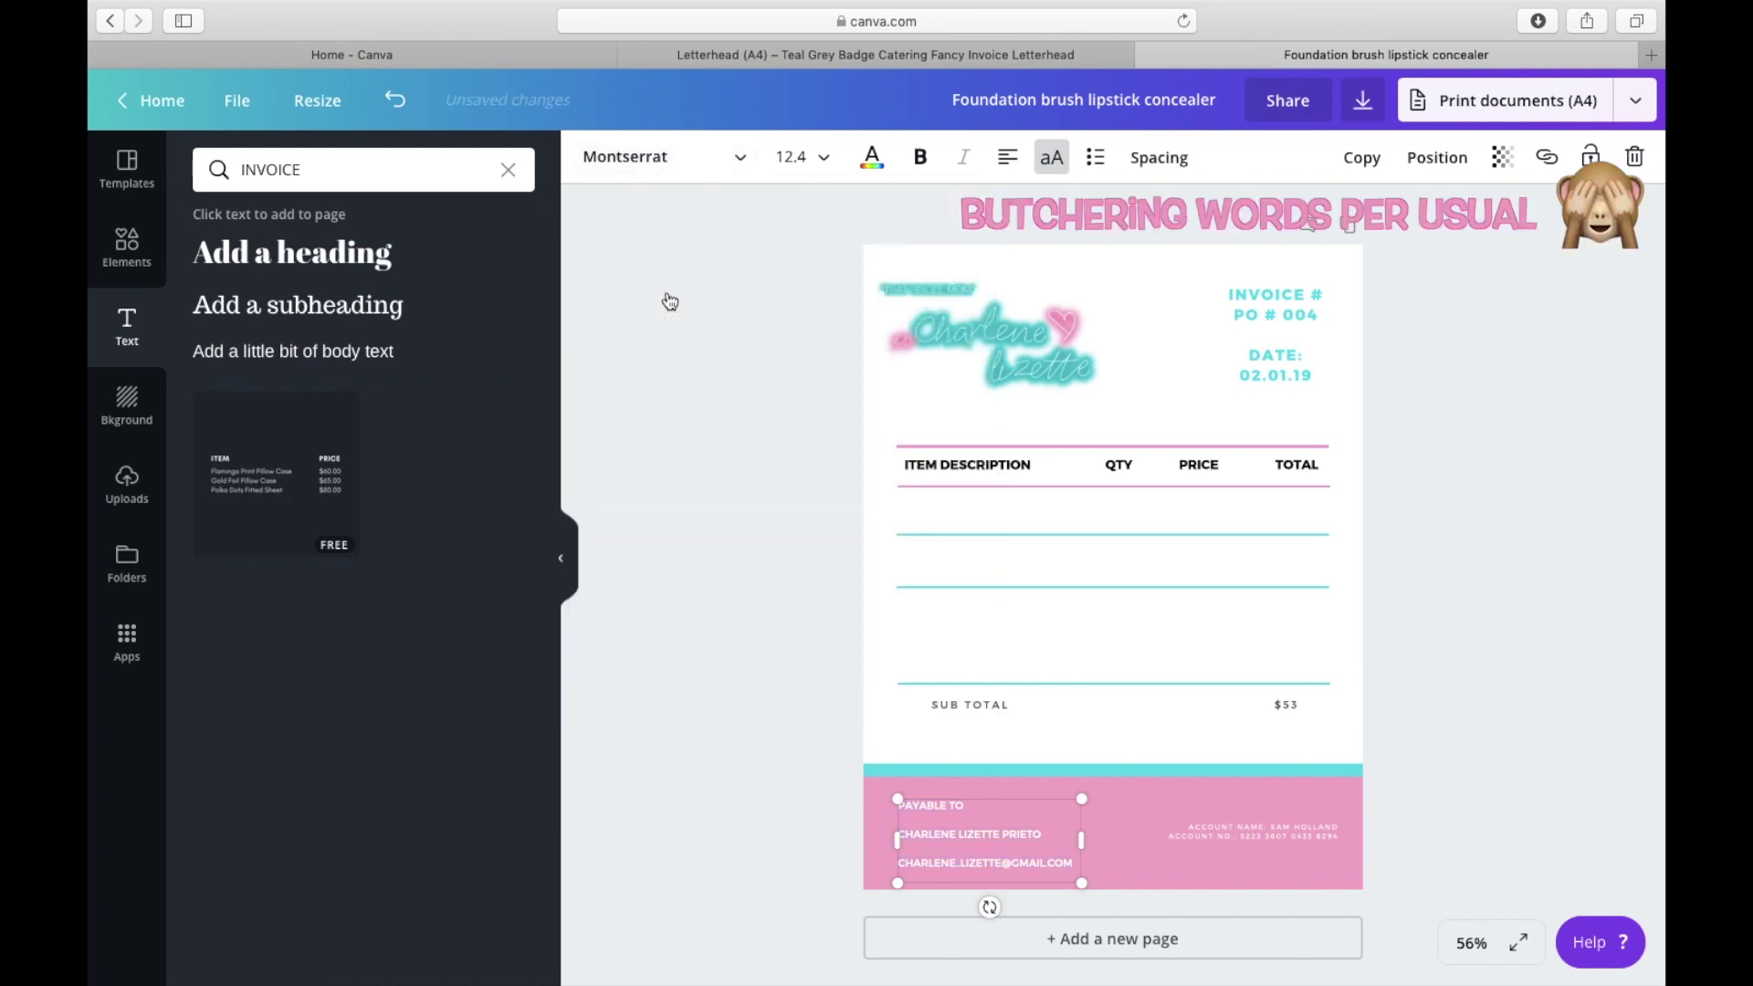
{"action": "left_click", "coordinate": [919, 158]}
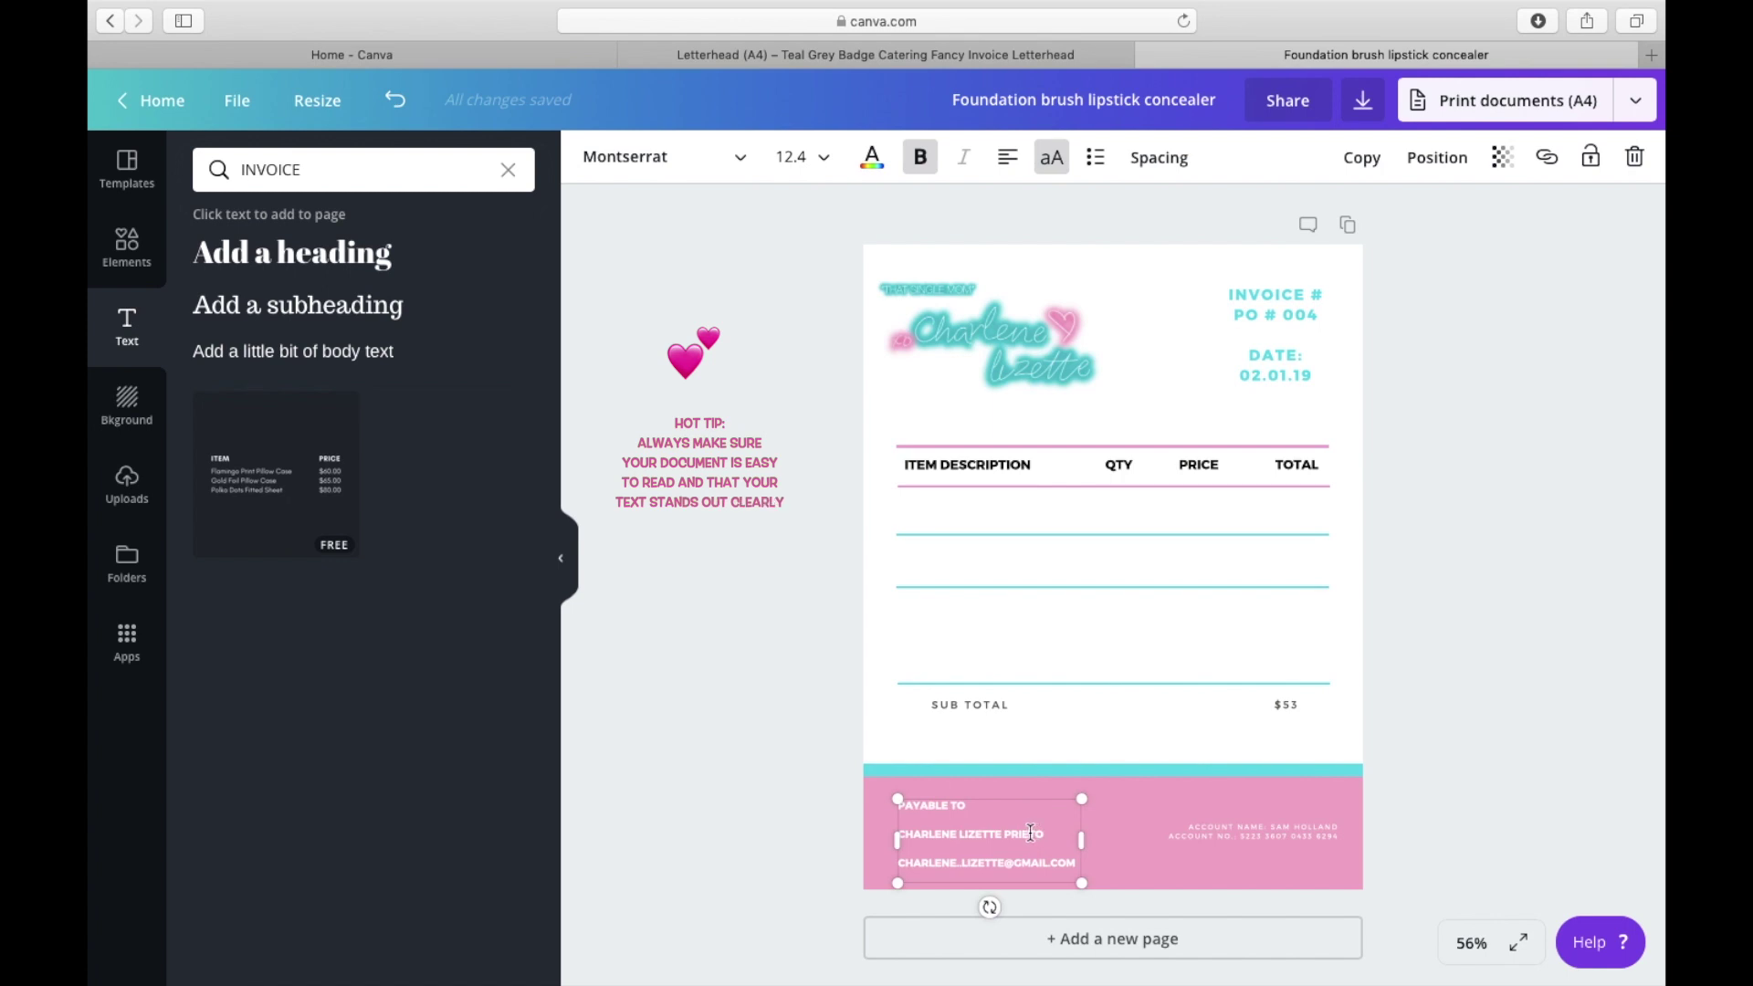
{"action": "left_click", "coordinate": [872, 157]}
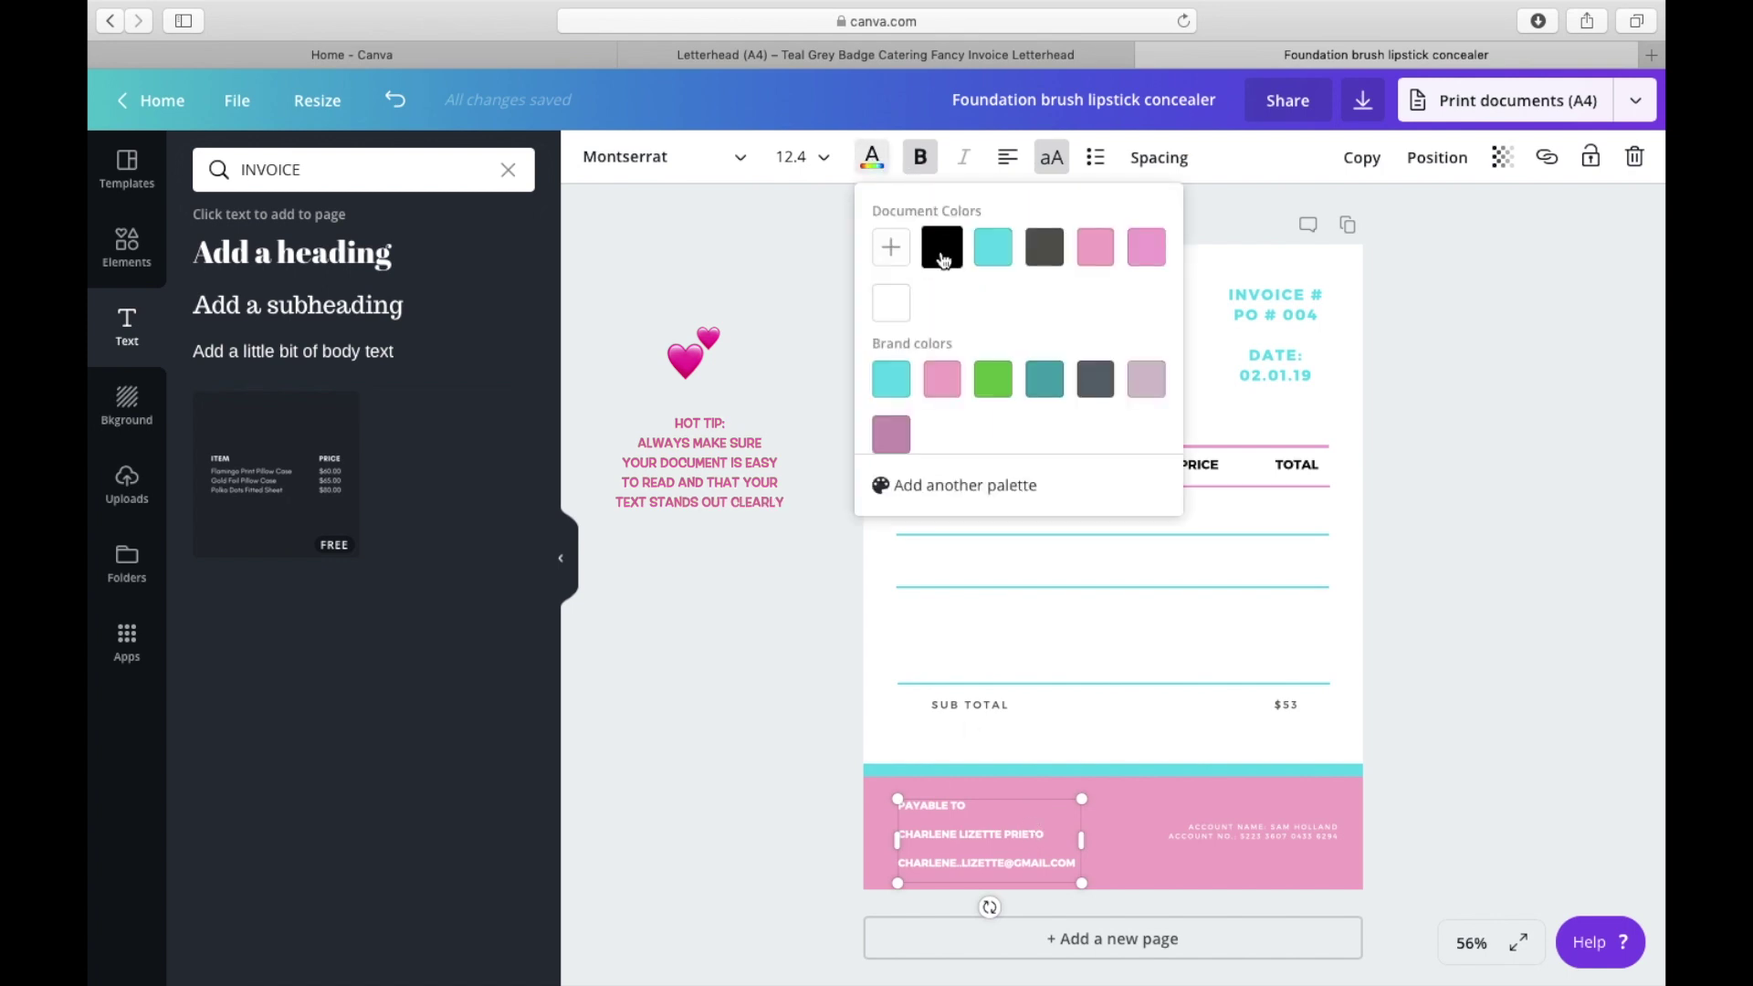
{"action": "left_click", "coordinate": [943, 260]}
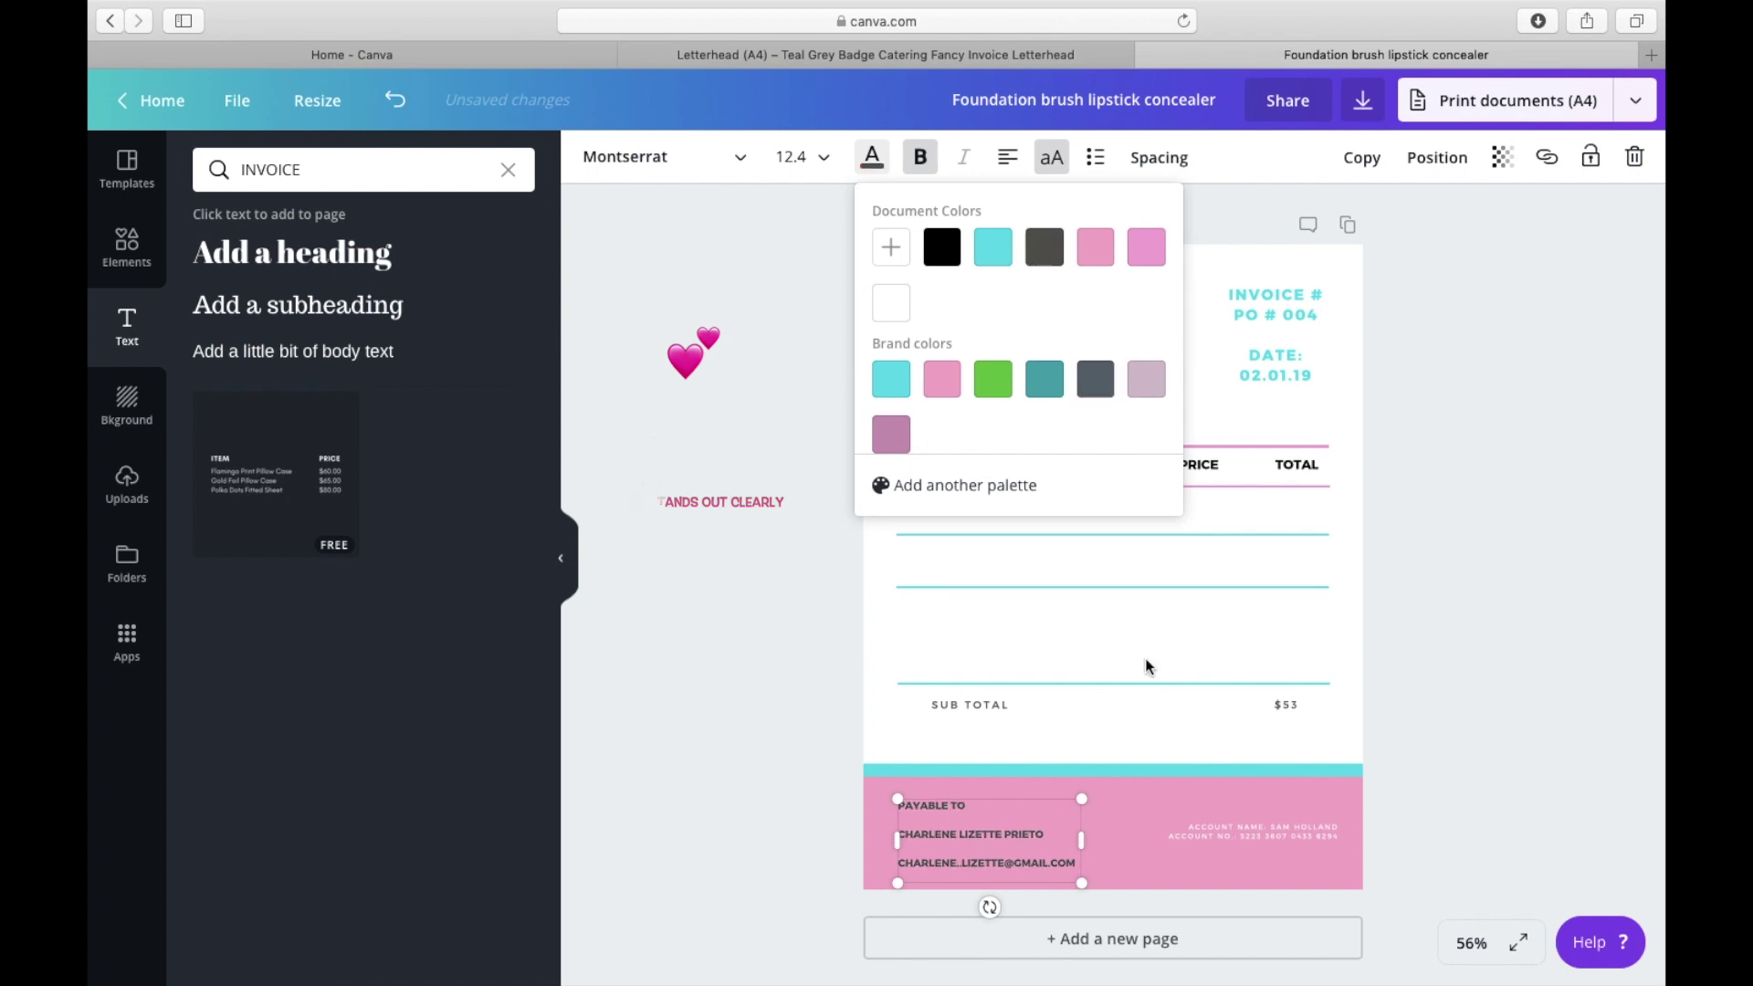
{"action": "left_click", "coordinate": [1134, 790]}
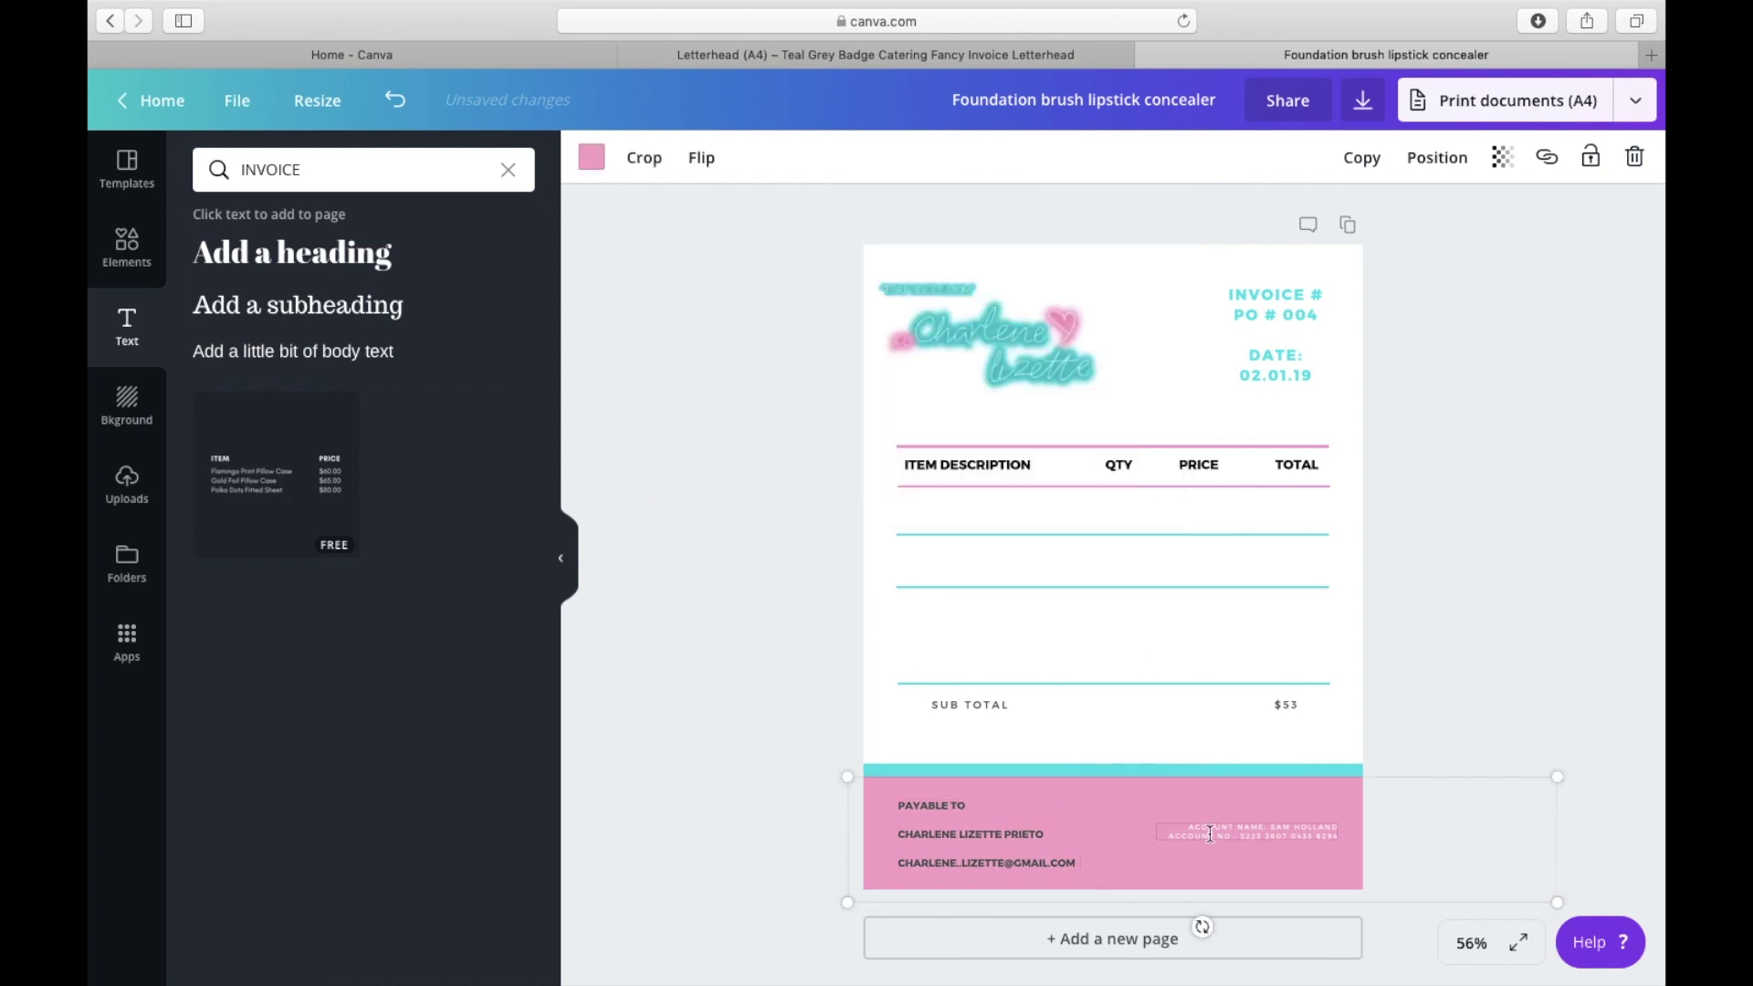
Step: Widen the PAYABLE TO block's letter spacing to 14
{"action": "left_click", "coordinate": [993, 805]}
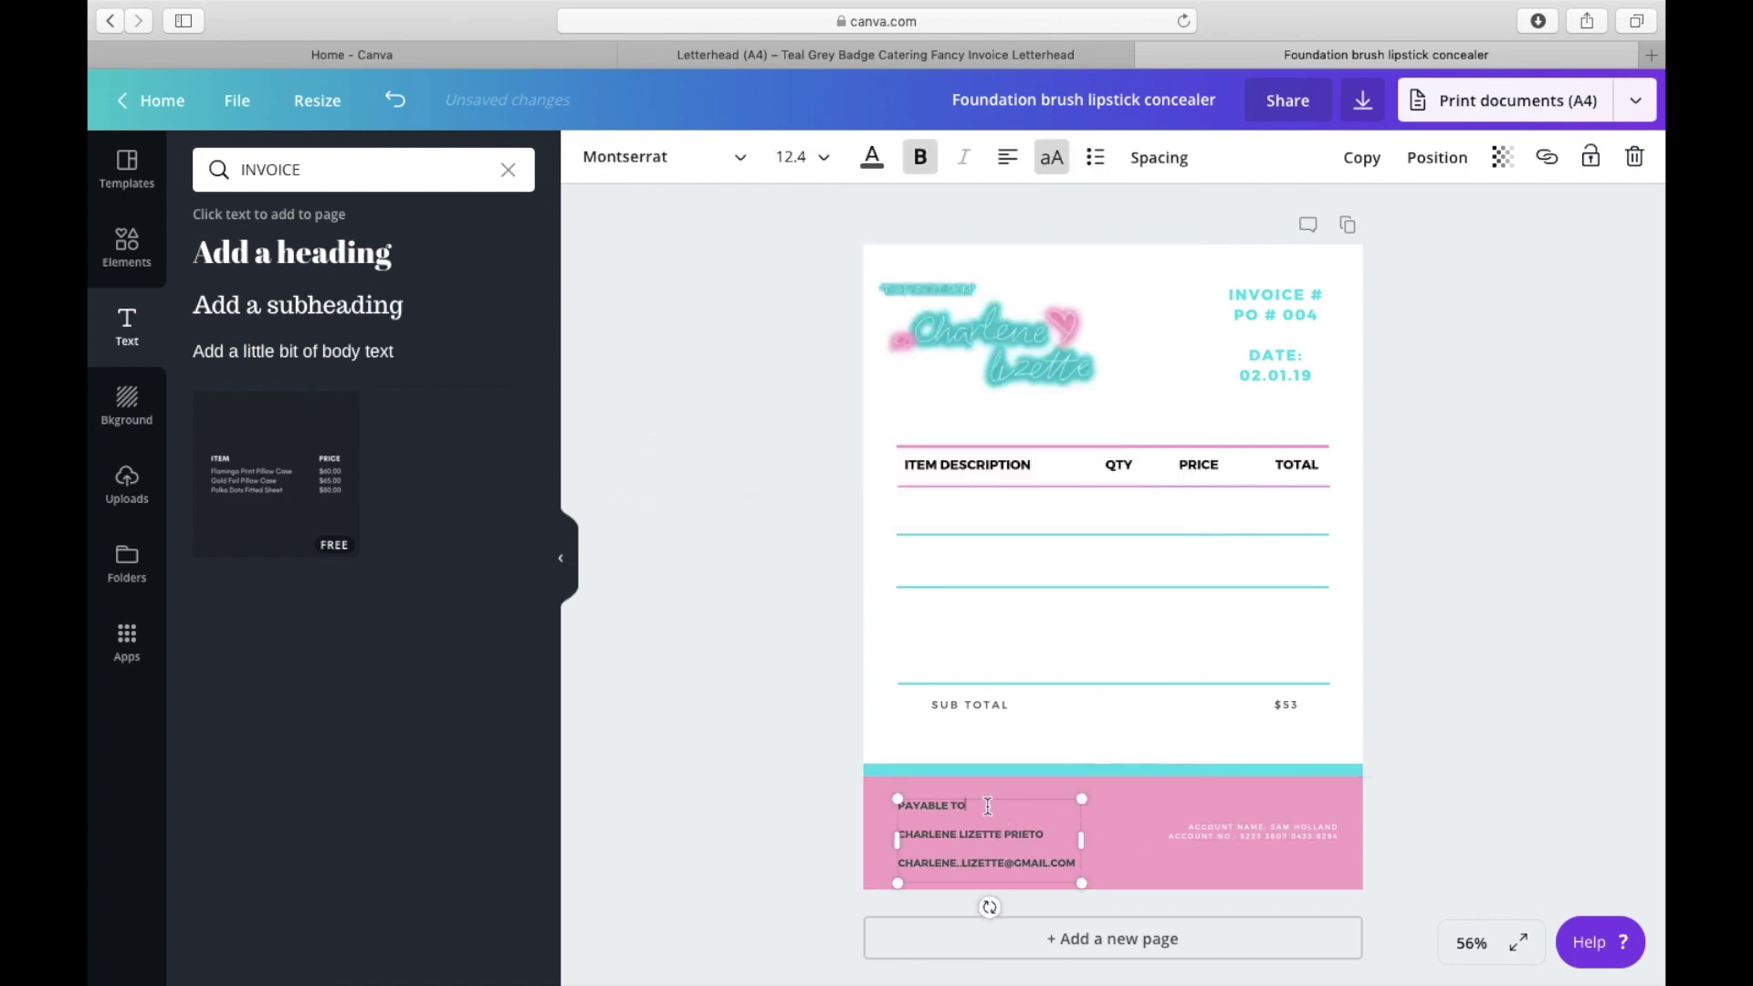
{"action": "left_click", "coordinate": [1050, 842]}
{"action": "key", "text": "Delete"}
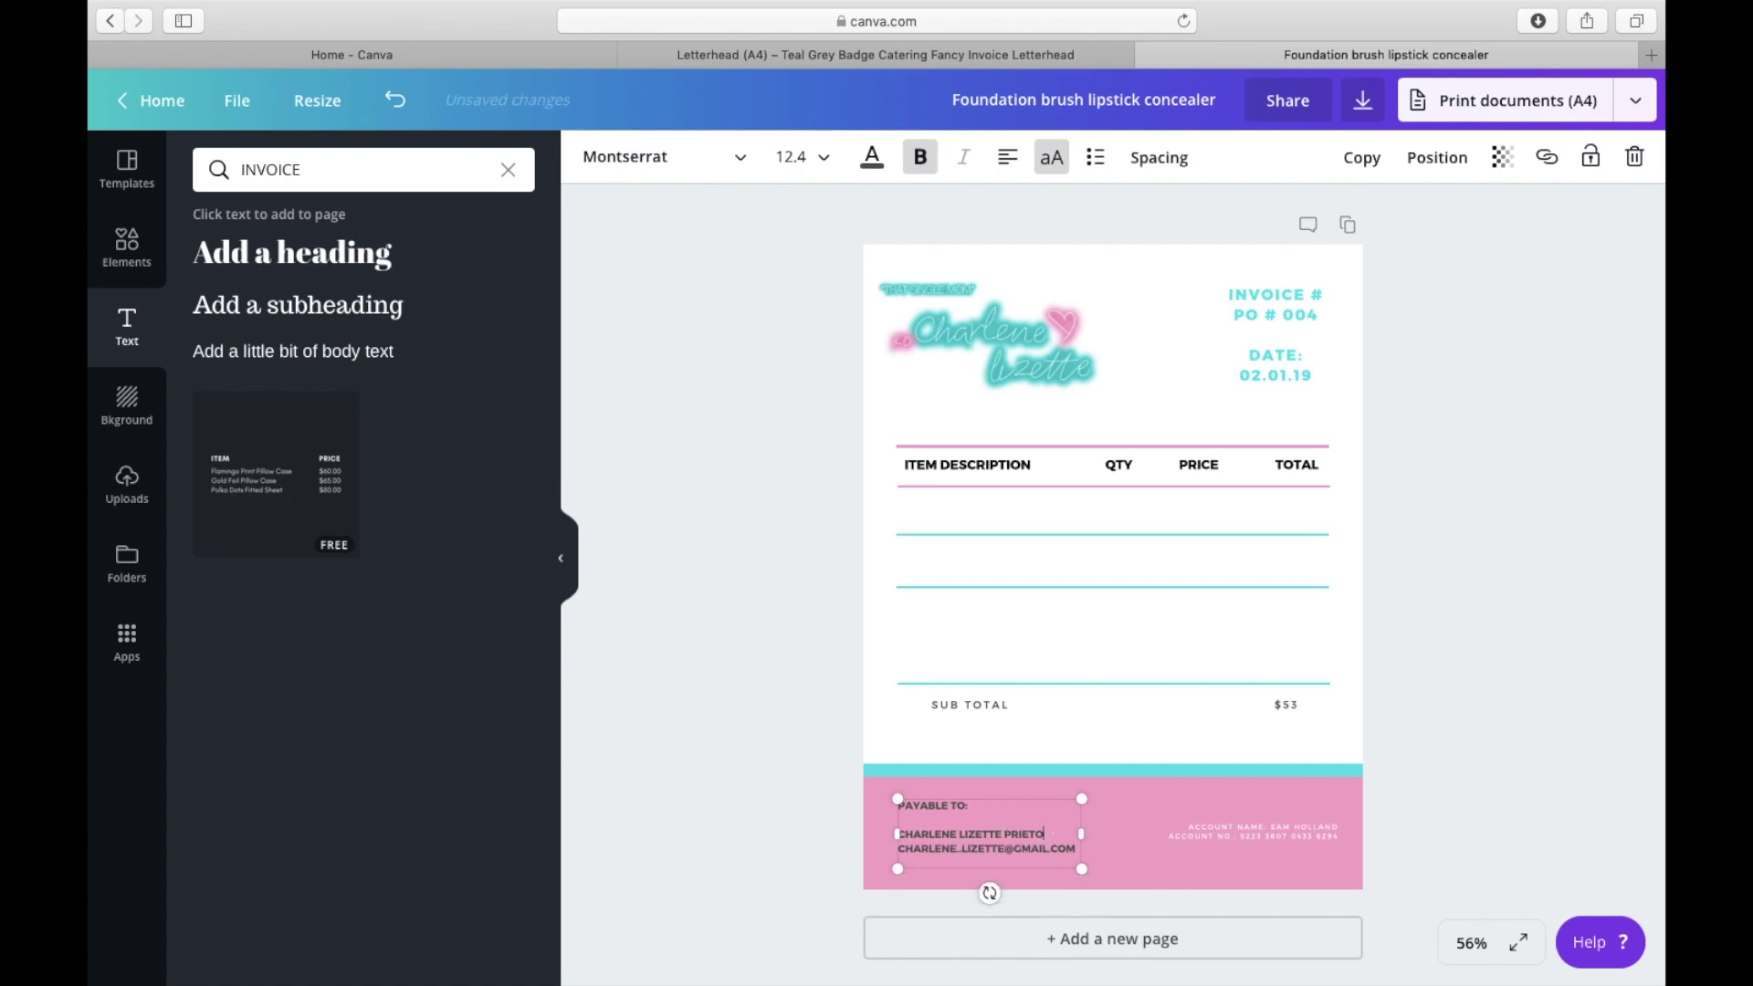
{"action": "key", "text": "Return"}
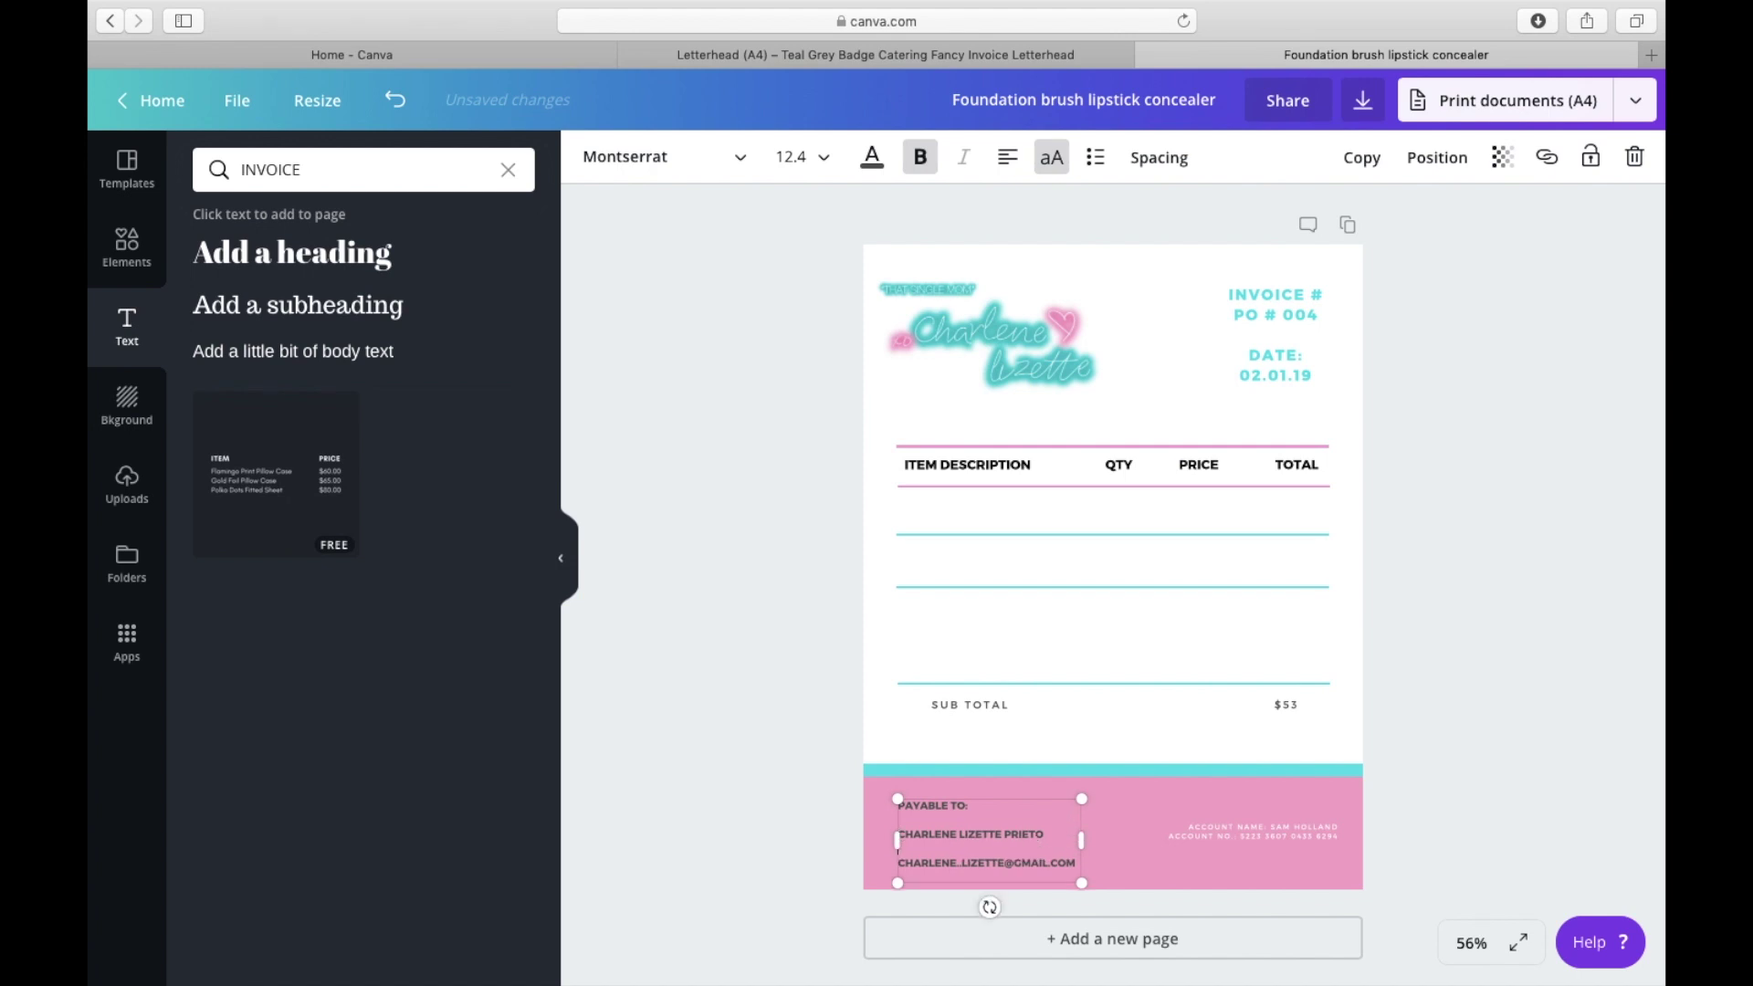
{"action": "left_click_drag", "start_coordinate": [1070, 862], "coordinate": [876, 793]}
{"action": "left_click", "coordinate": [1163, 159]}
{"action": "left_click", "coordinate": [1153, 159]}
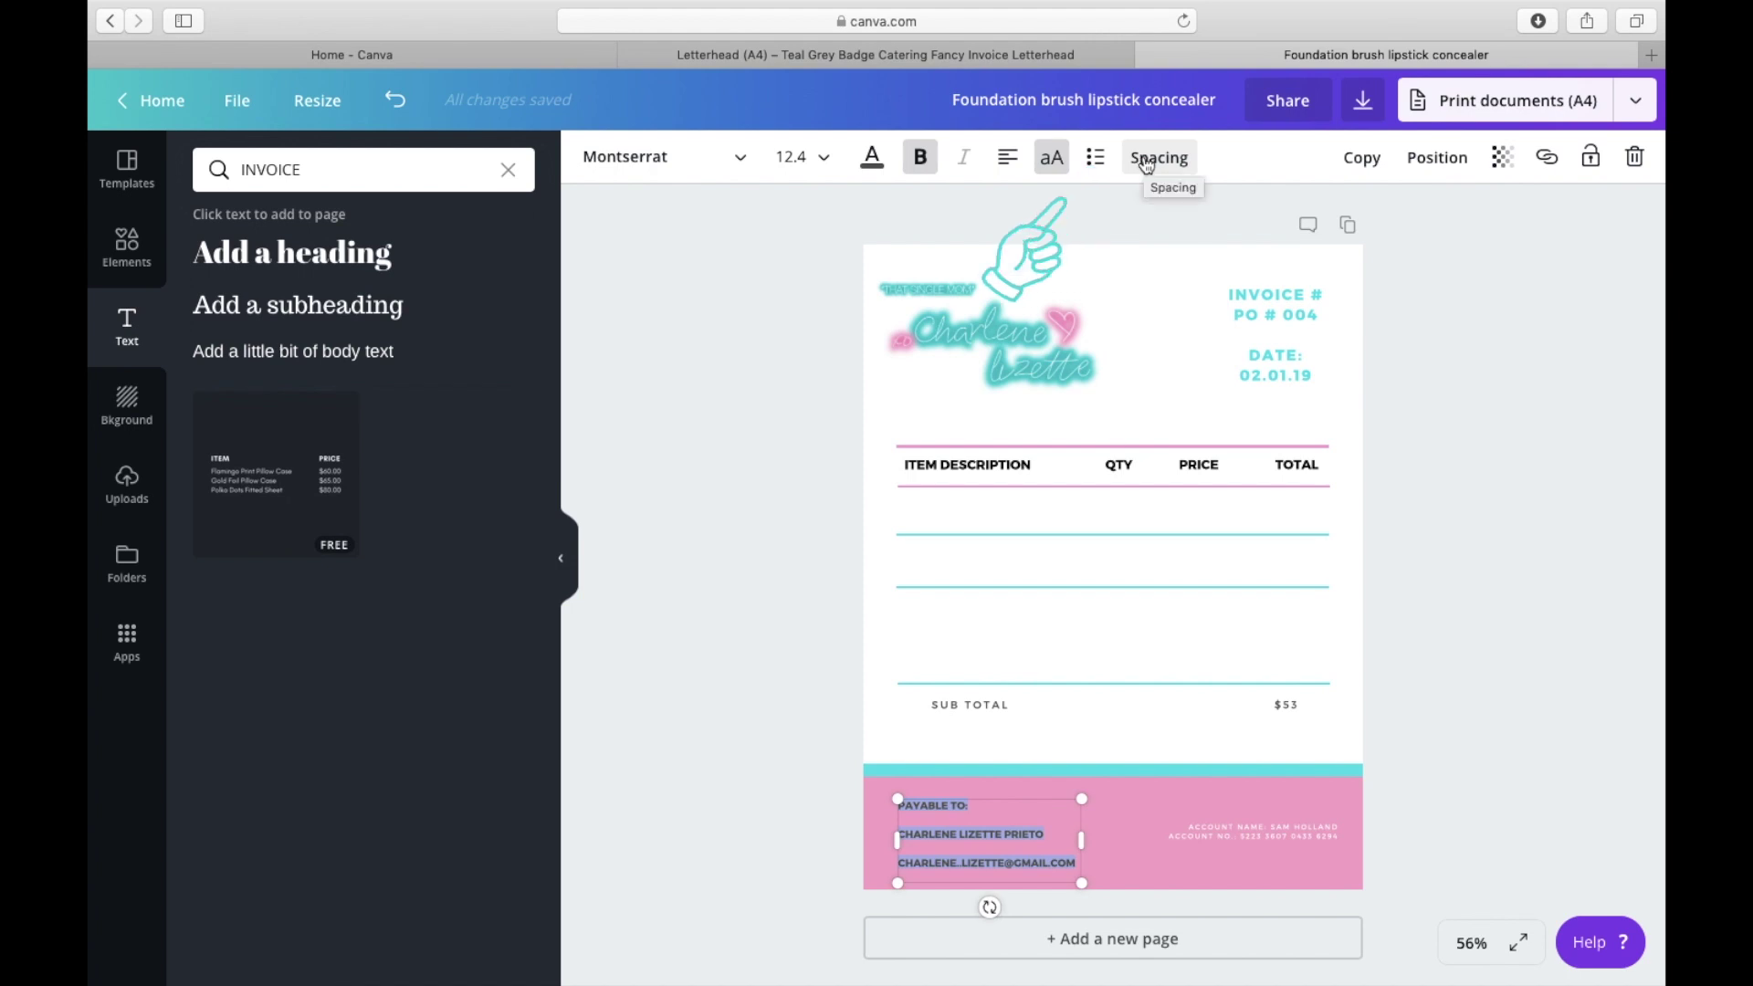
{"action": "left_click", "coordinate": [1146, 161]}
{"action": "left_click_drag", "start_coordinate": [1291, 223], "coordinate": [1304, 230]}
{"action": "left_click", "coordinate": [929, 228]}
Step: Place a copy of the payable-to block on the right side of the footer
{"action": "left_click", "coordinate": [926, 819]}
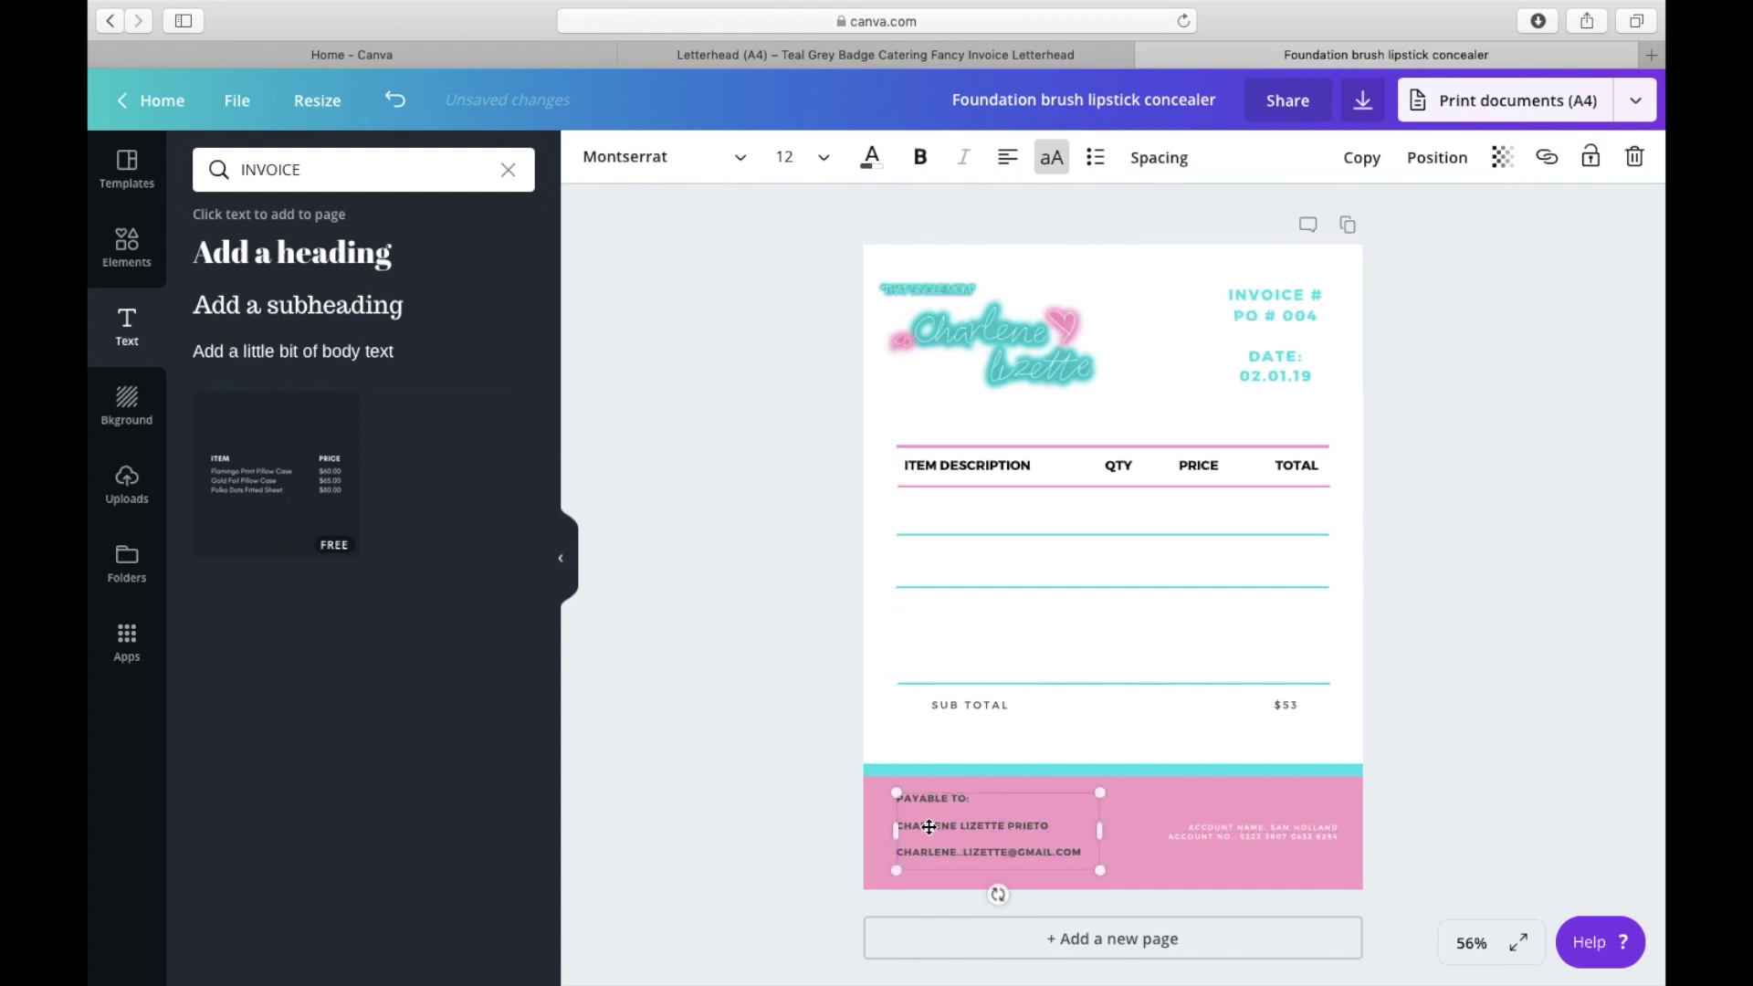
{"action": "left_click", "coordinate": [984, 801]}
{"action": "left_click_drag", "start_coordinate": [998, 838], "coordinate": [1222, 833]}
{"action": "left_click", "coordinate": [773, 833]}
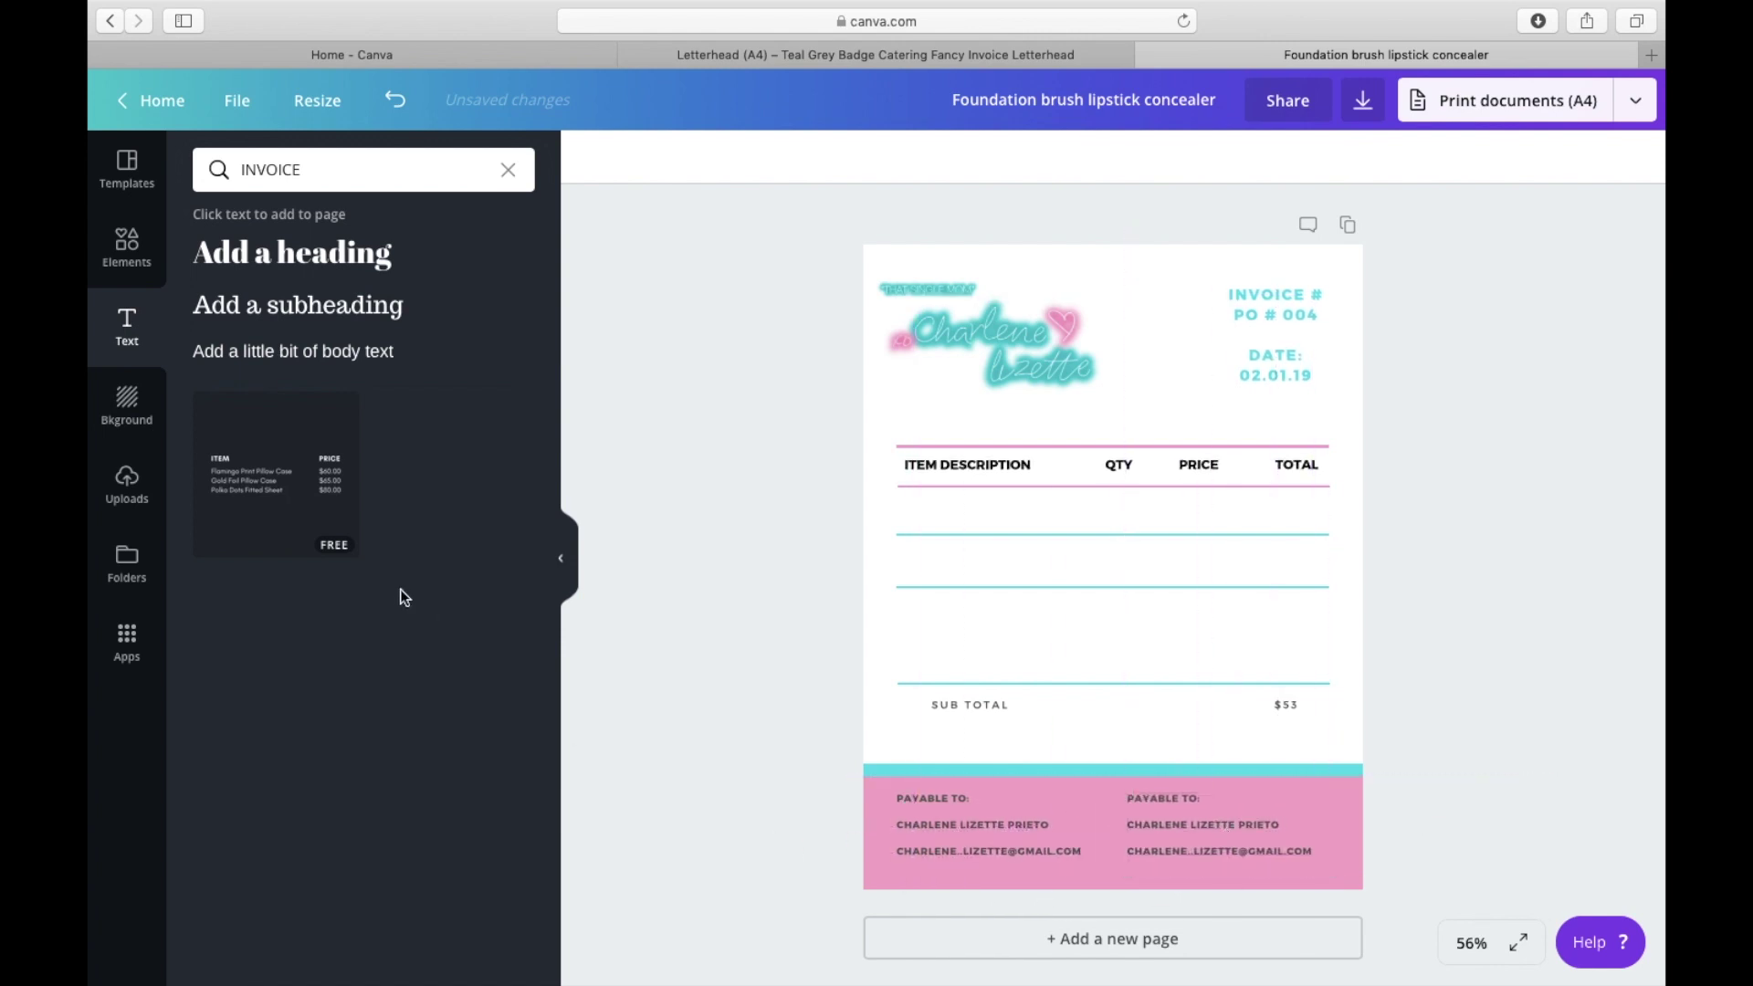
Step: Apply the teal-and-yellow invoice template to a new page 2 as a reference
{"action": "left_click", "coordinate": [127, 175]}
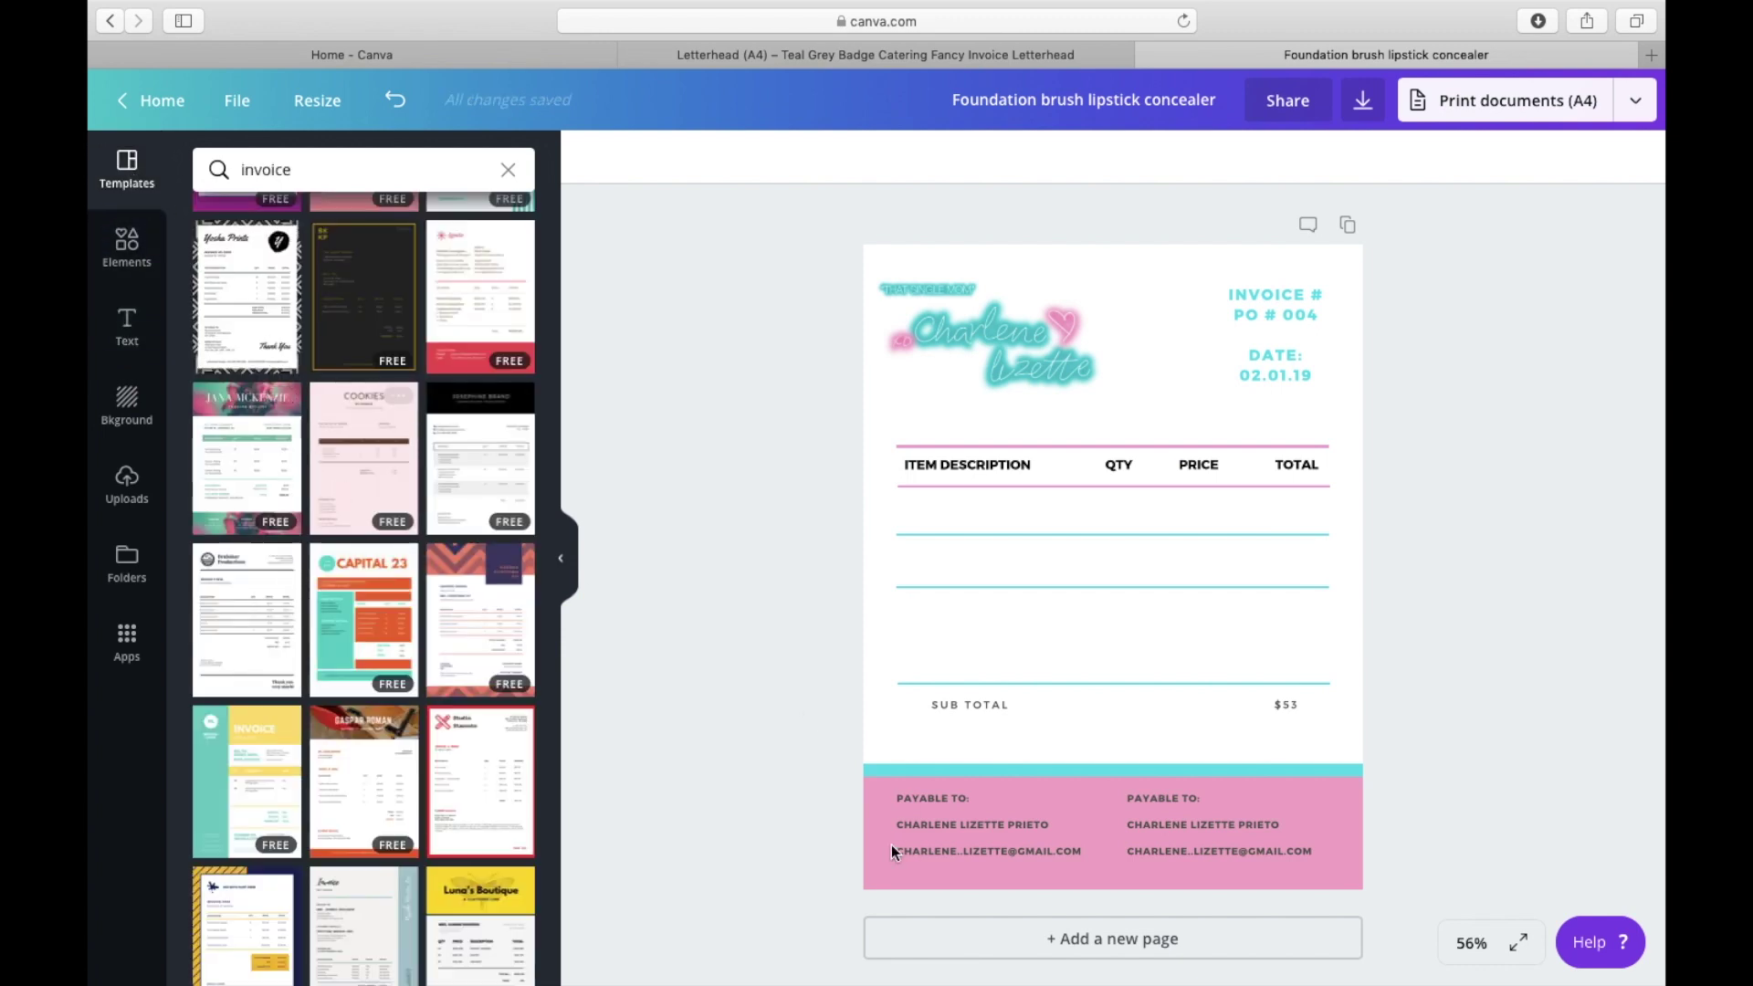
{"action": "left_click", "coordinate": [1018, 948]}
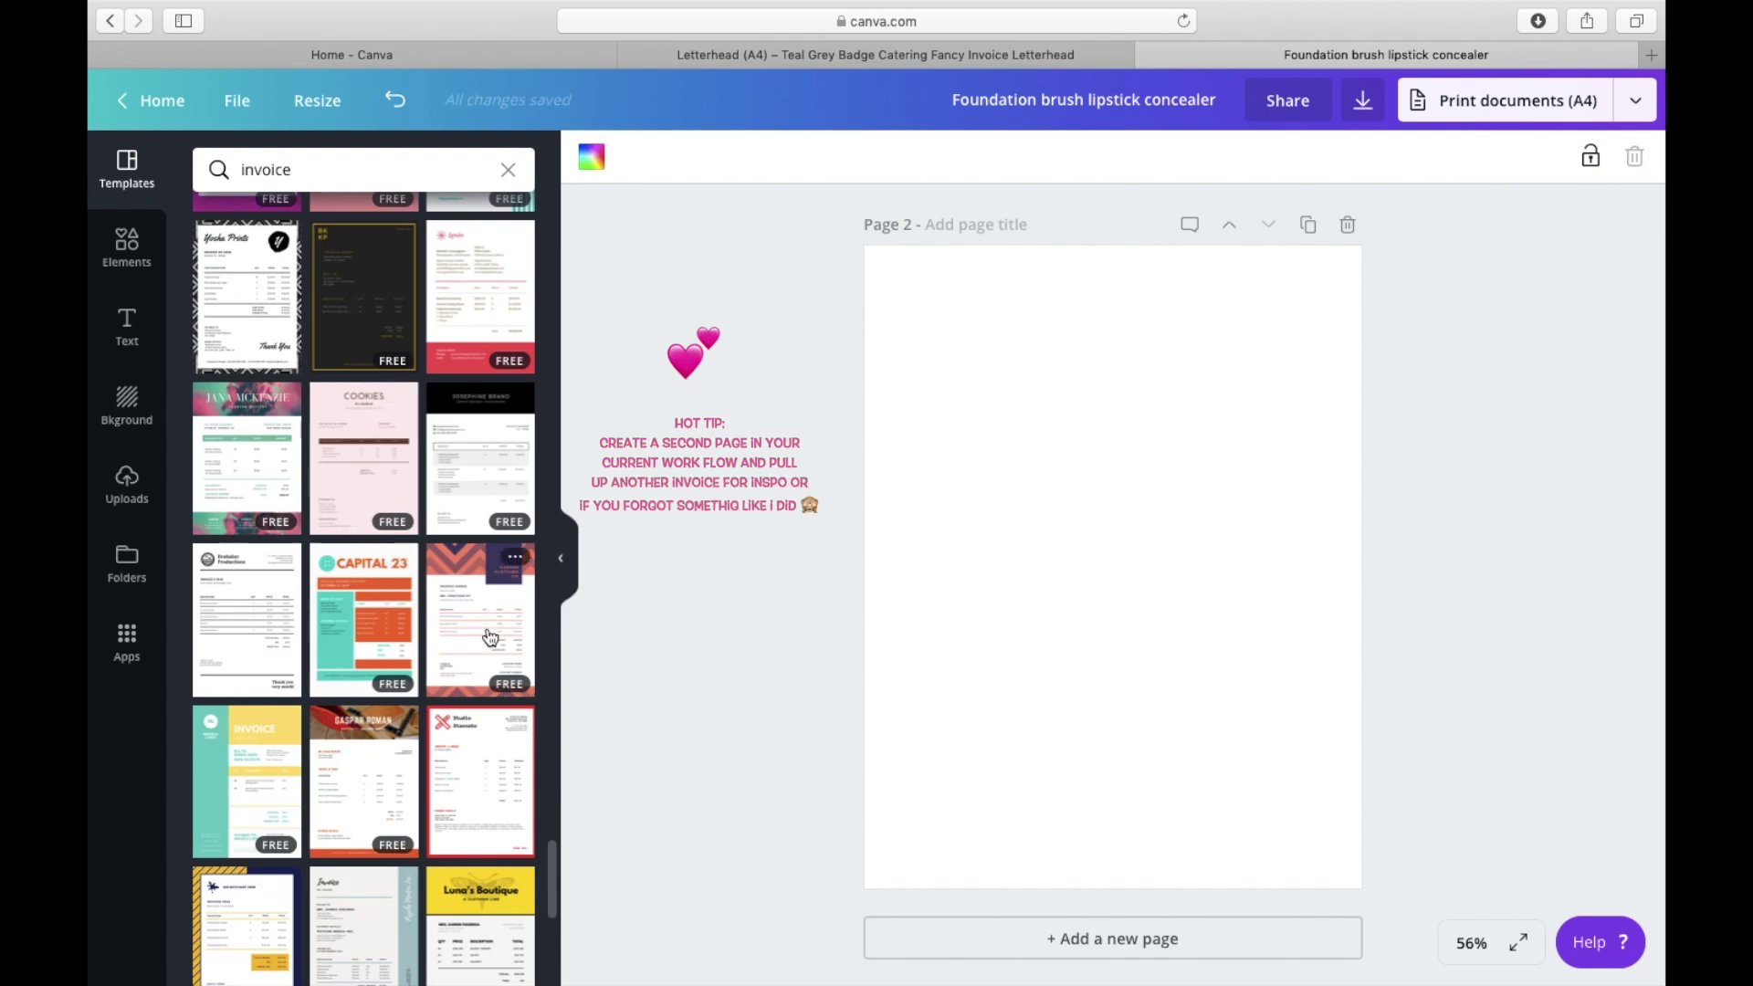
{"action": "left_click", "coordinate": [274, 758]}
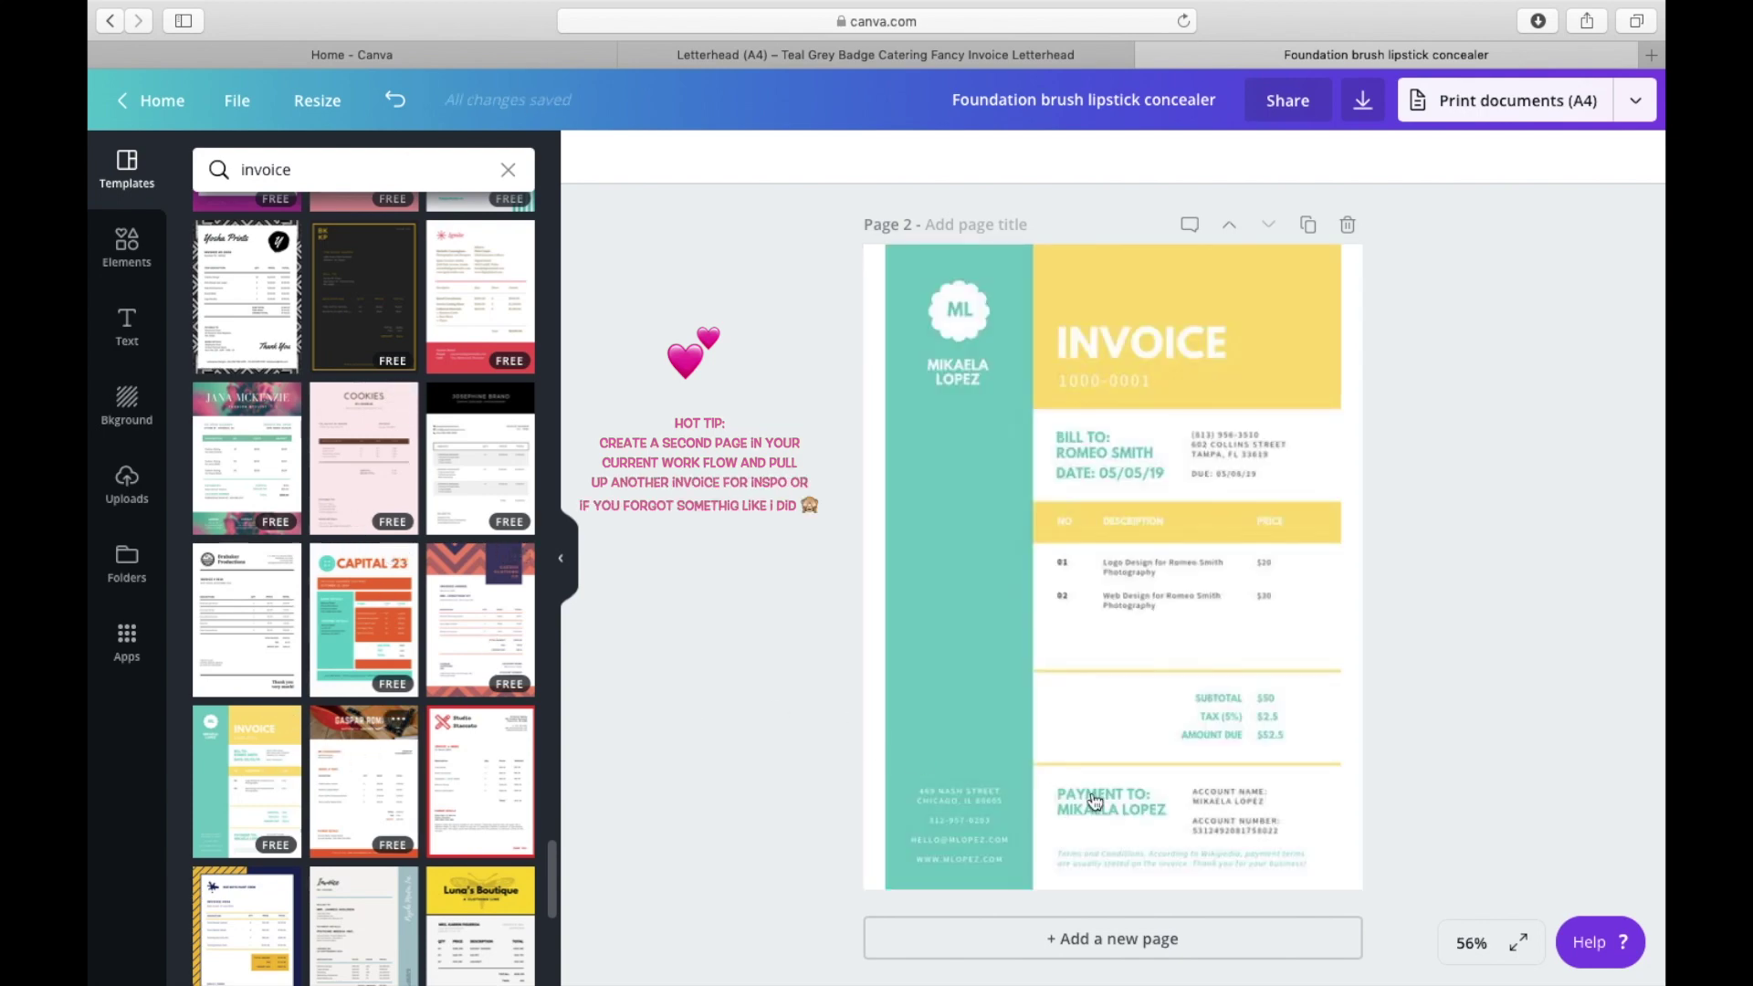
{"action": "left_click", "coordinate": [1095, 801]}
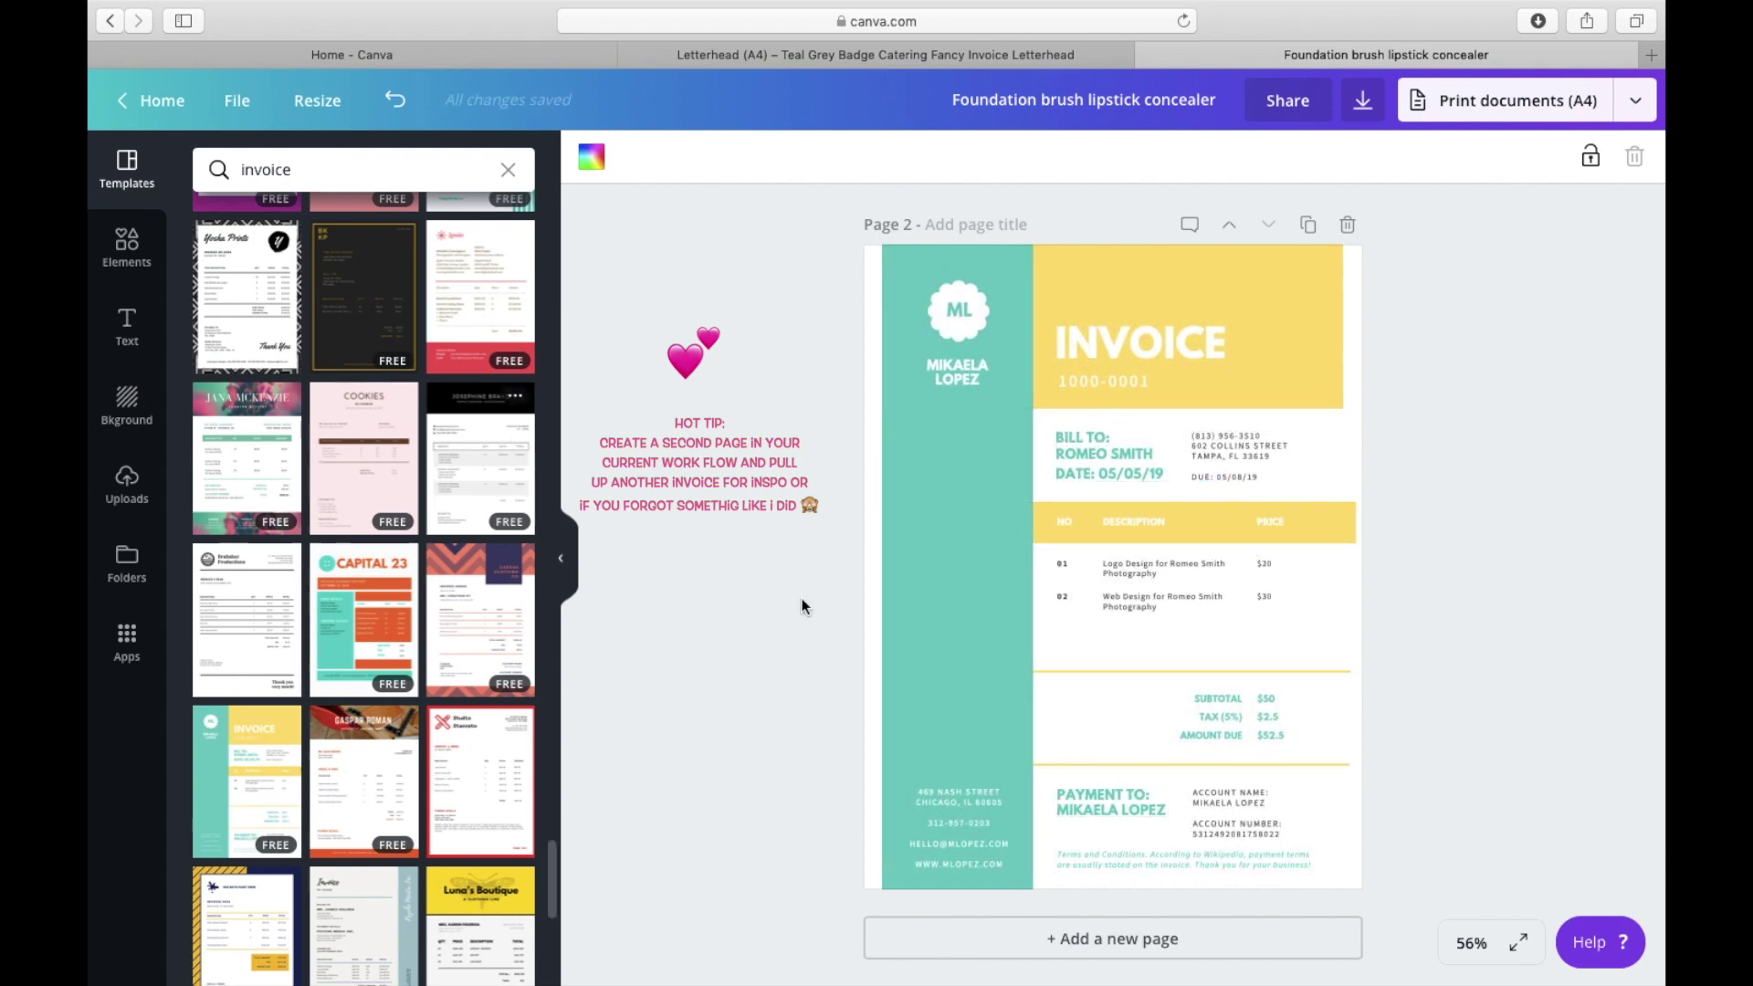
{"action": "scroll", "coordinate": [871, 661], "scroll_direction": "up", "scroll_amount": 5}
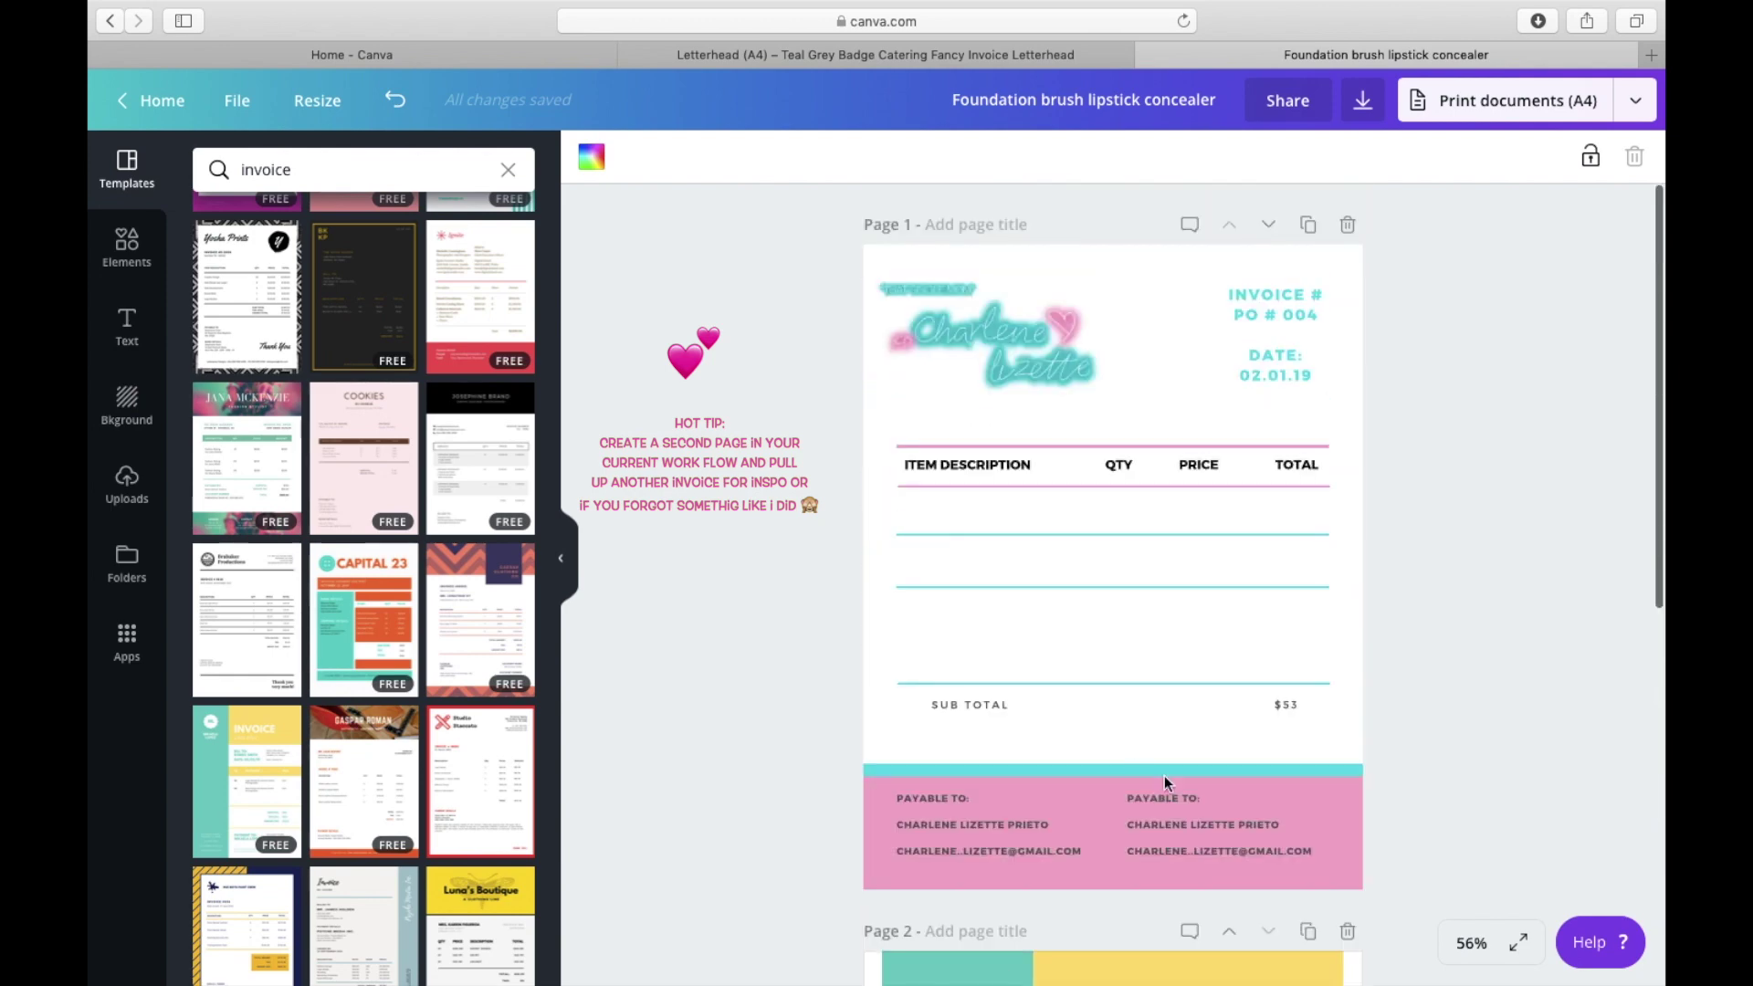
{"action": "left_click", "coordinate": [1214, 801]}
Step: Rewrite the right footer copy as BILL TO: with a CLIENTS NAME line below
{"action": "left_click_drag", "start_coordinate": [1204, 799], "coordinate": [1118, 793]}
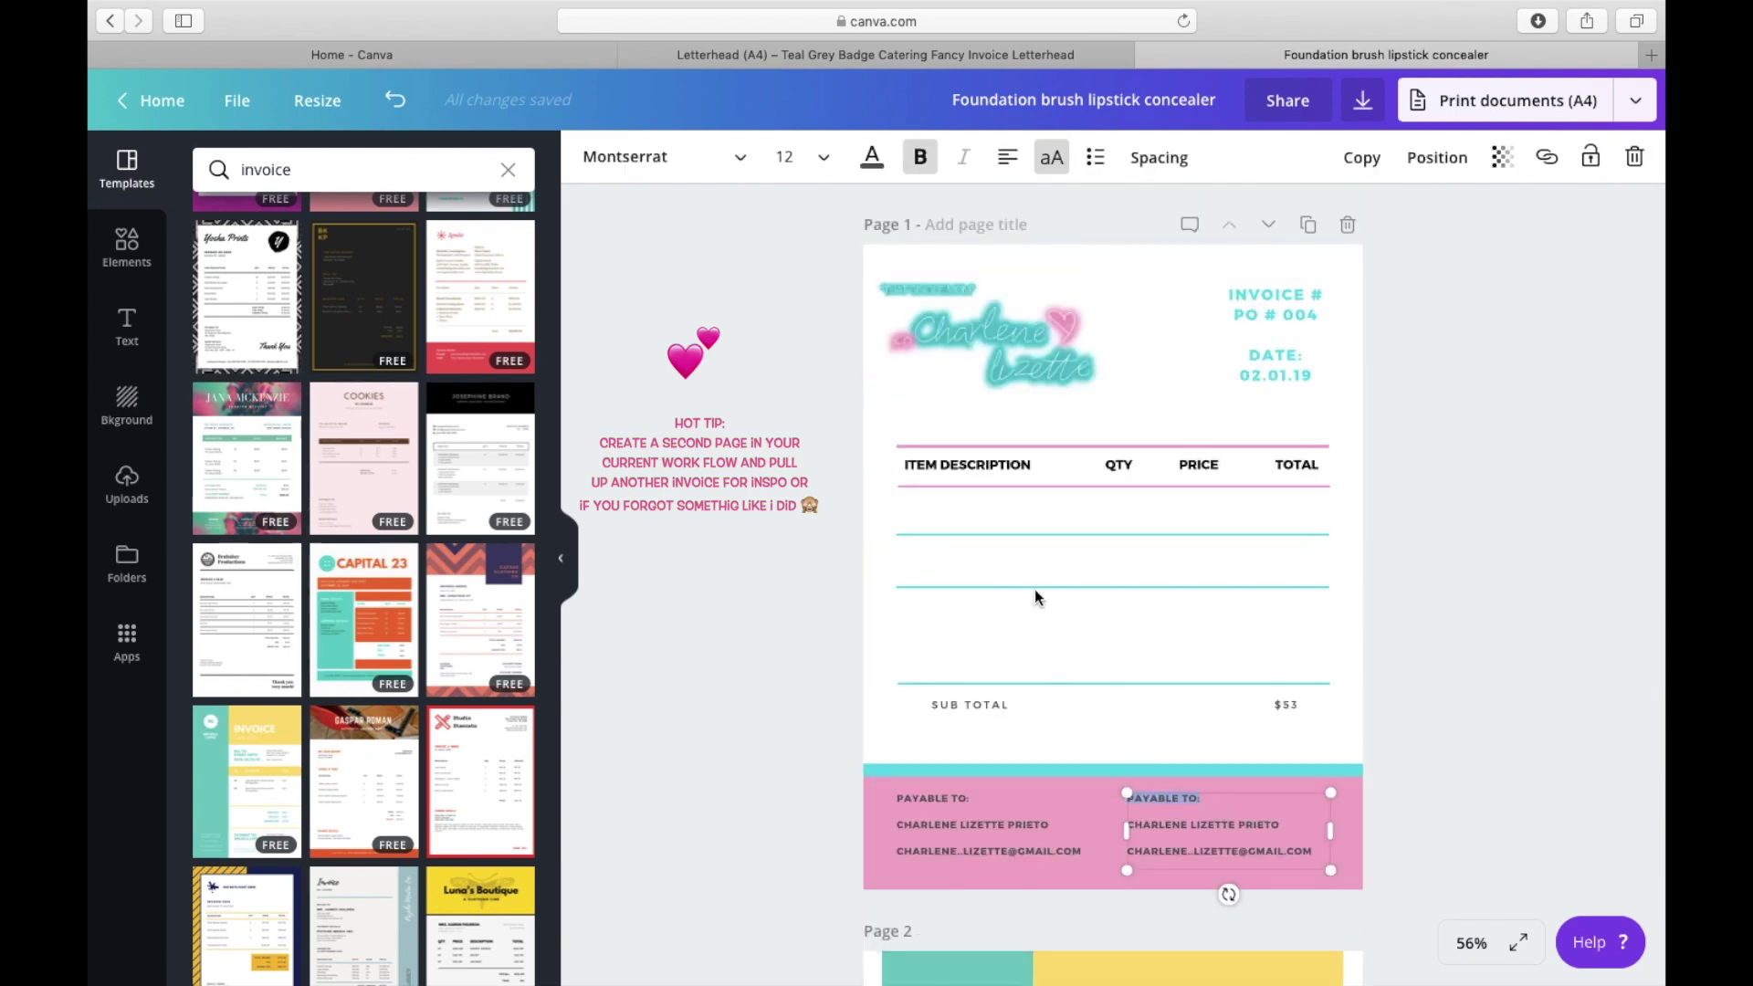
{"action": "type", "text": "BILL TO:"}
{"action": "key", "text": "ctrl+shift+End"}
{"action": "key", "text": "Delete"}
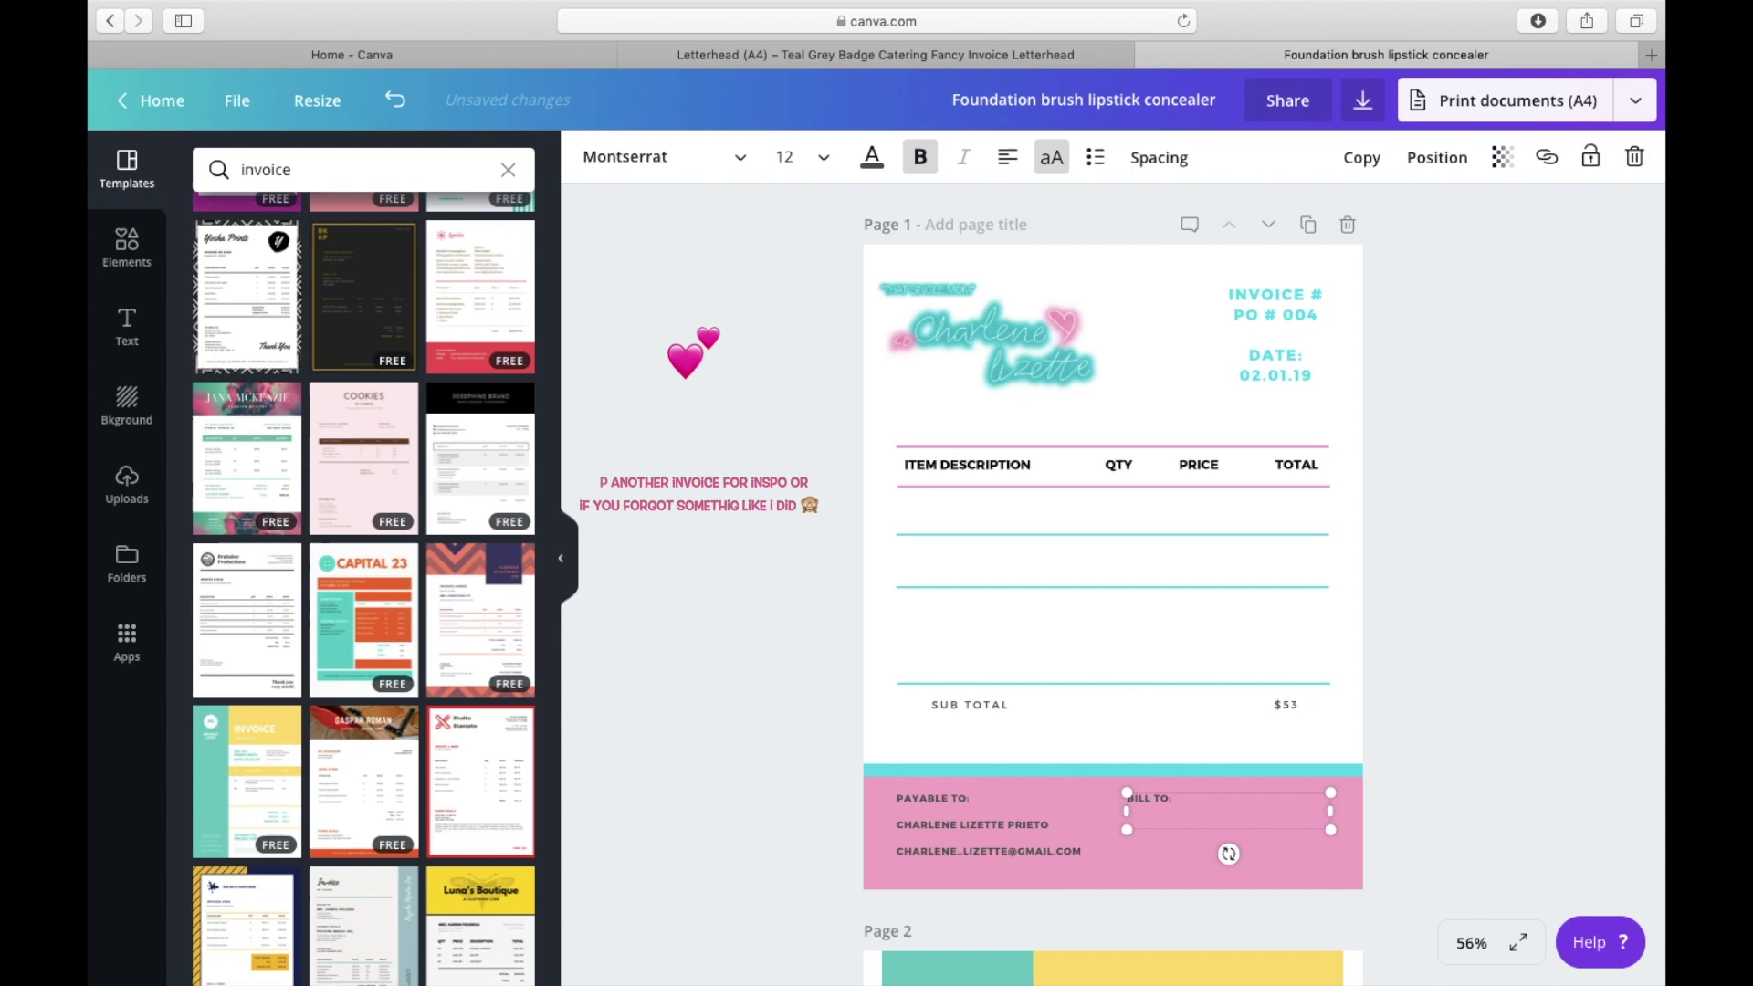
{"action": "key", "text": "Return"}
{"action": "type", "text": "c"}
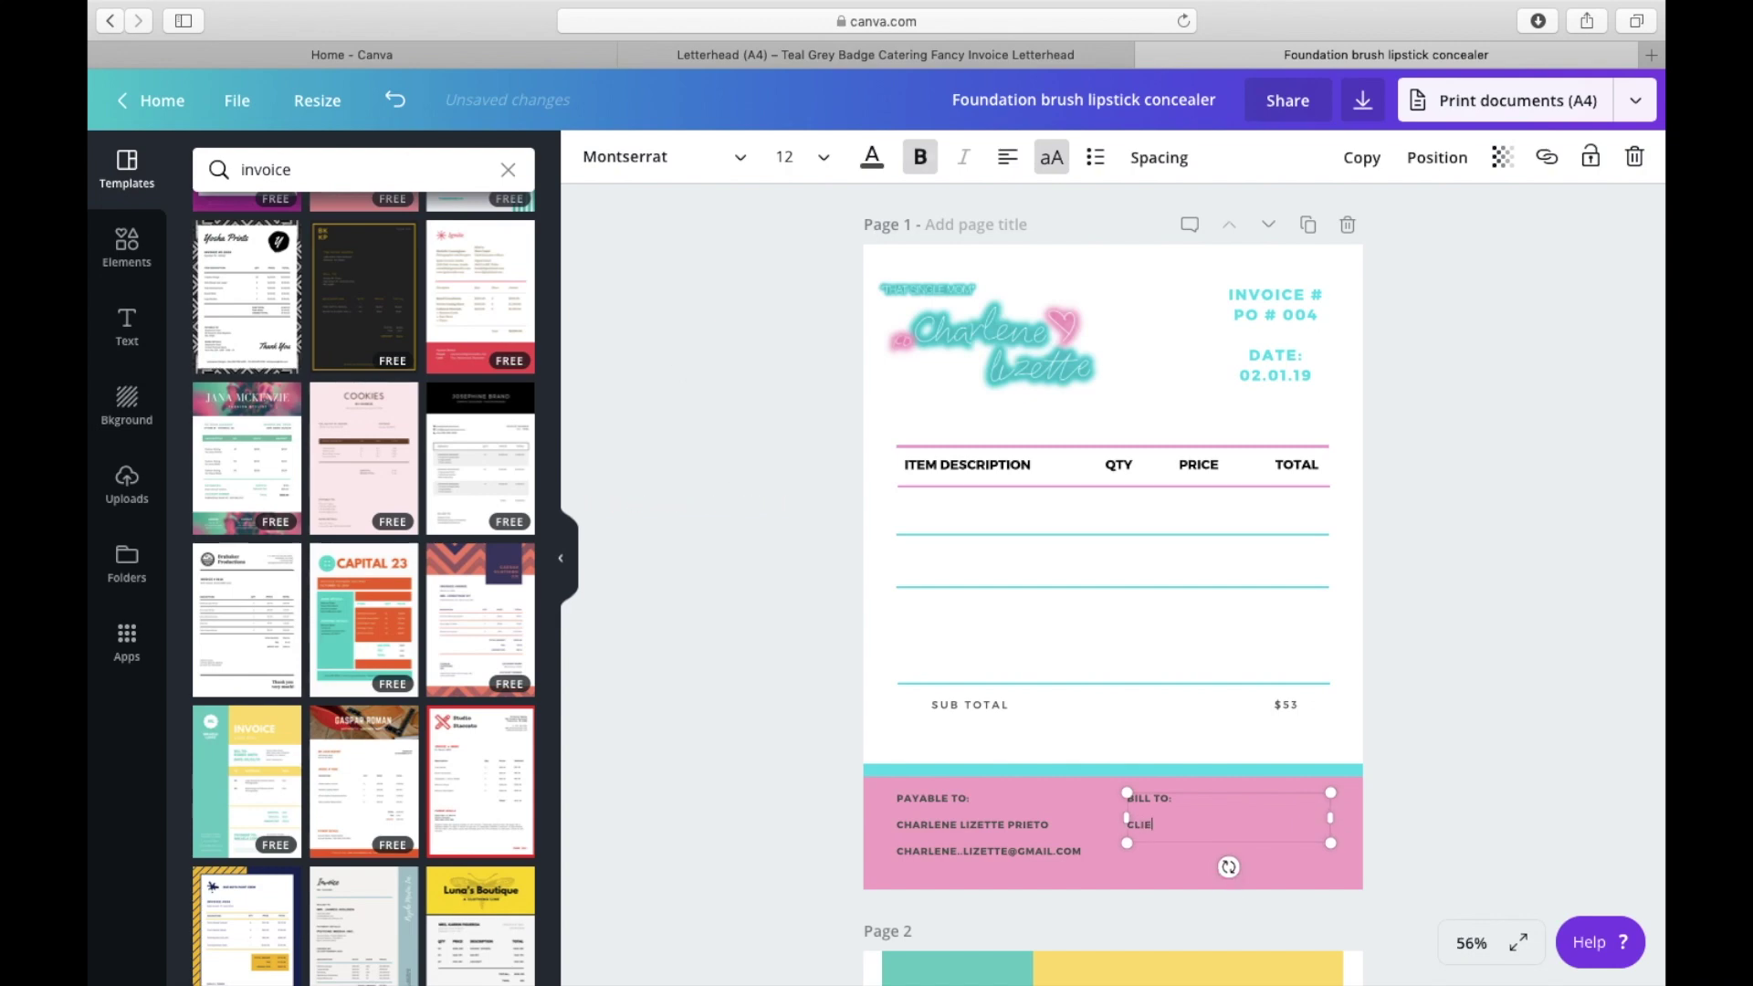
{"action": "type", "text": "LIENTS A"}
{"action": "key", "text": "BackSpace"}
{"action": "type", "text": "NAME"}
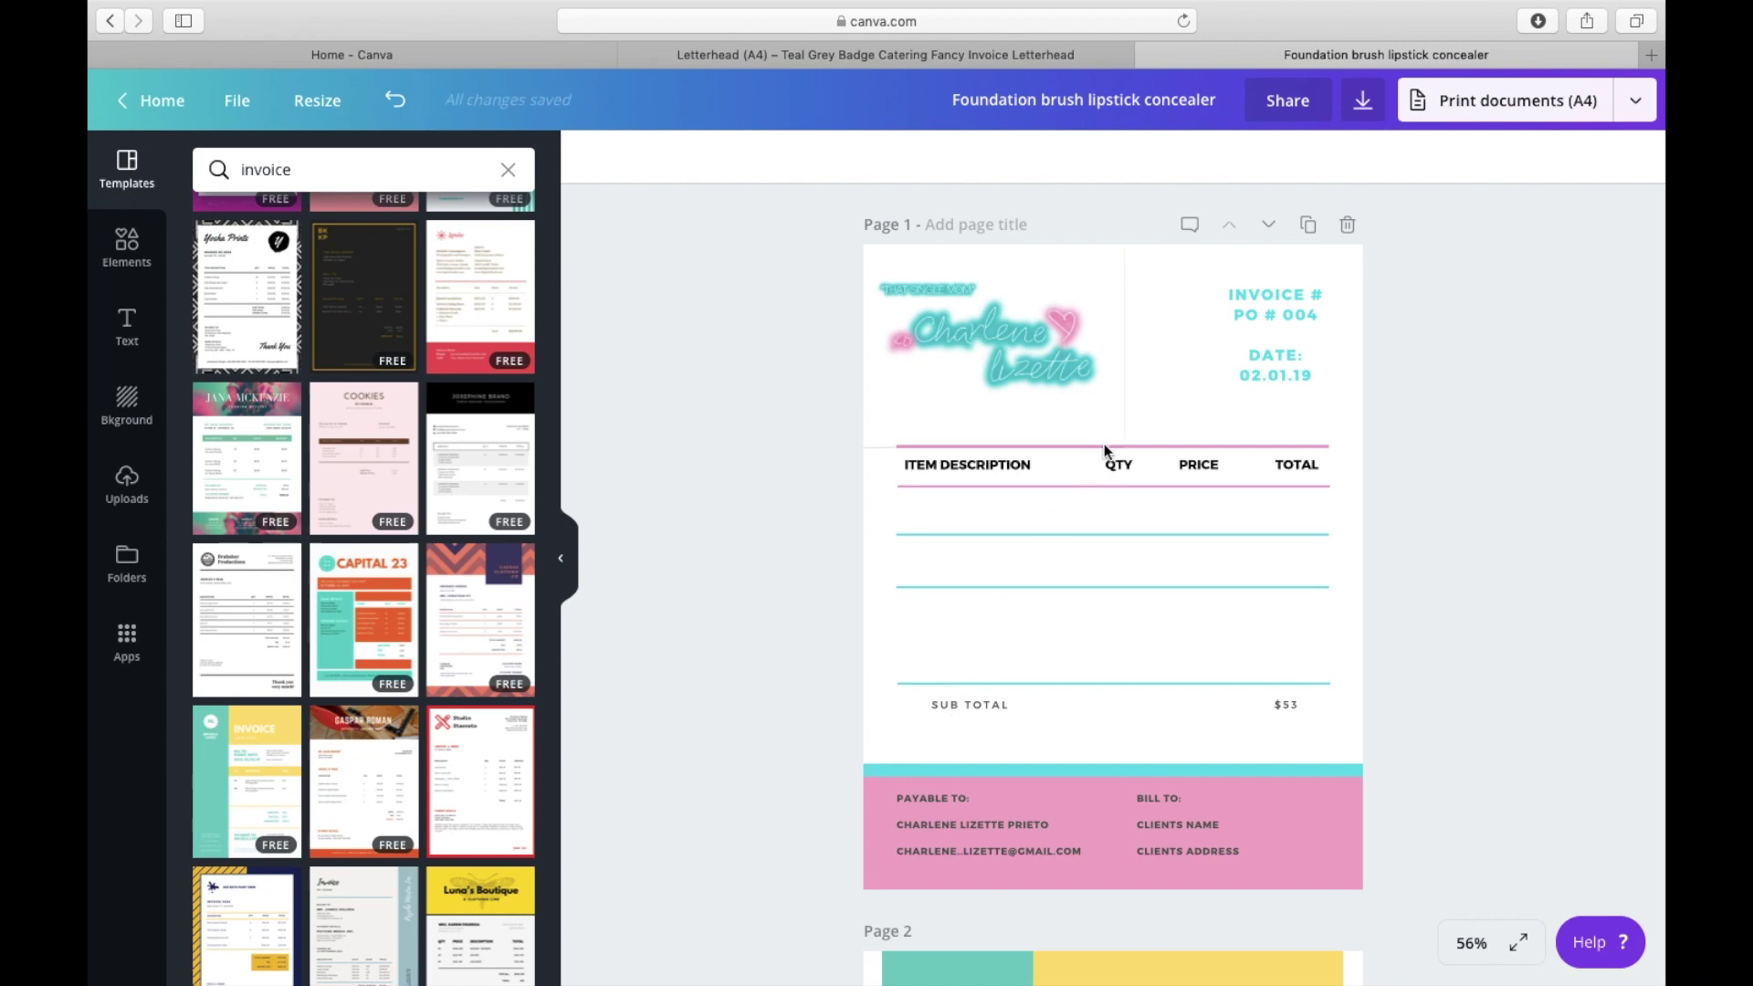
Step: Open the text colour choices for the ITEM DESCRIPTION heading
{"action": "left_click", "coordinate": [1011, 463]}
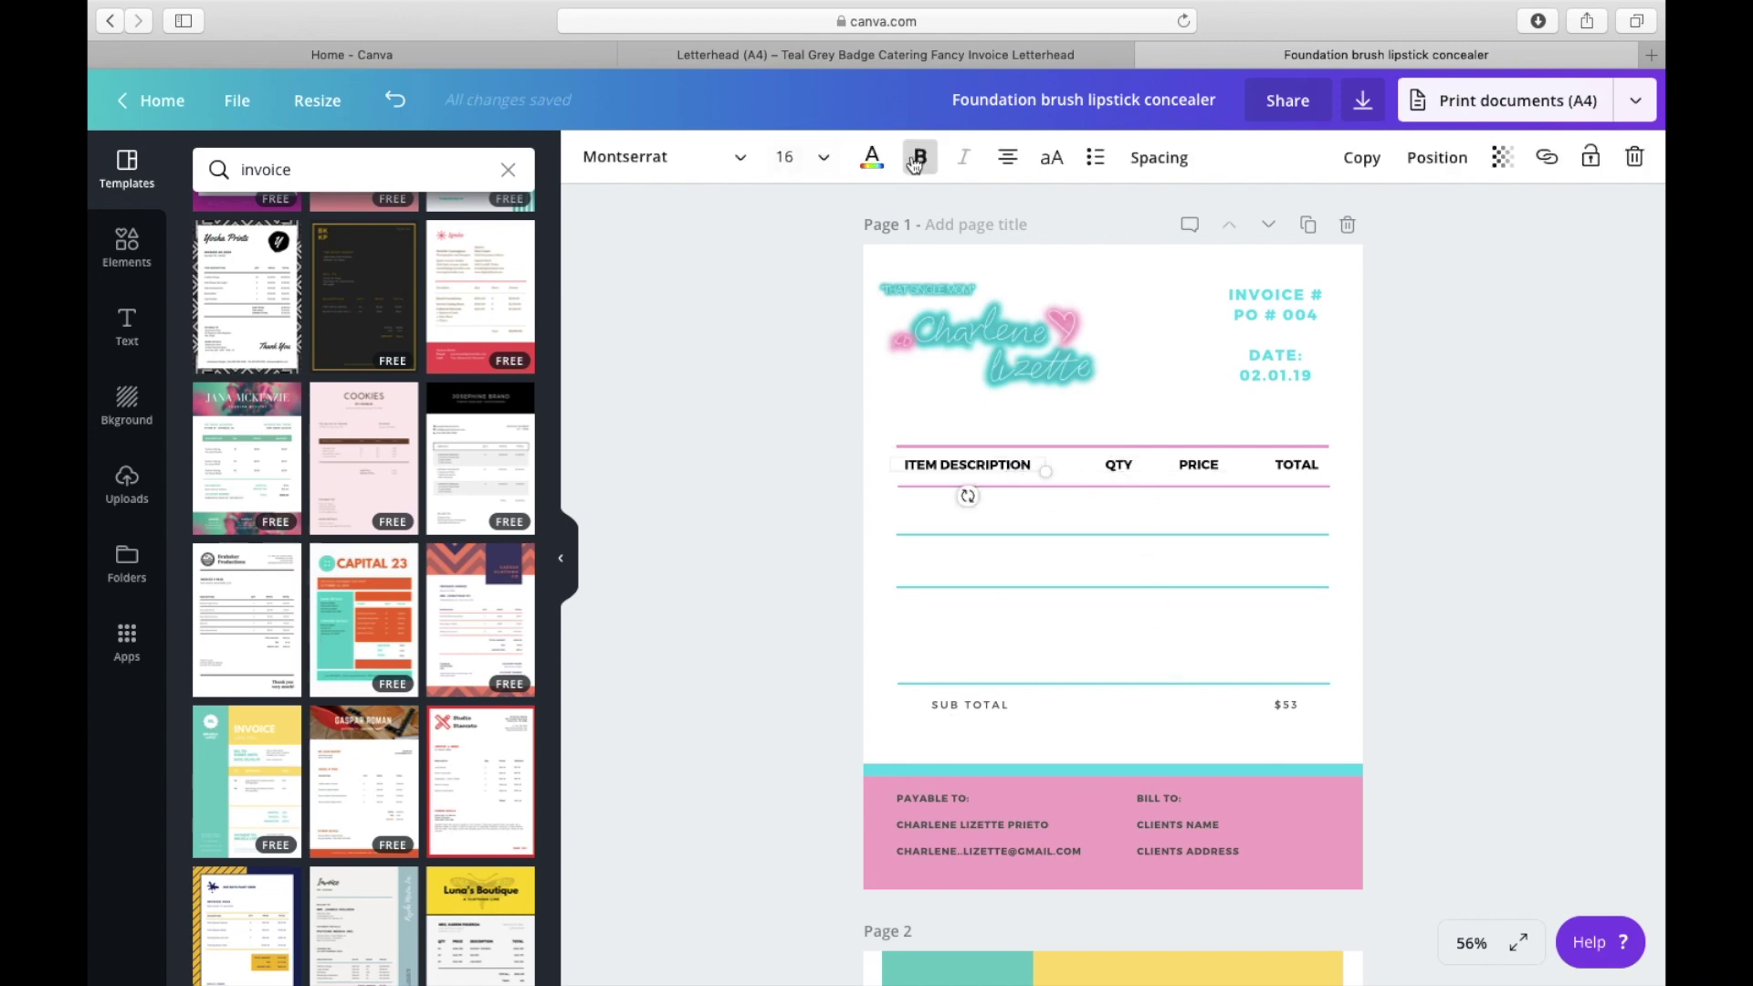
{"action": "left_click", "coordinate": [872, 159]}
{"action": "left_click", "coordinate": [786, 515]}
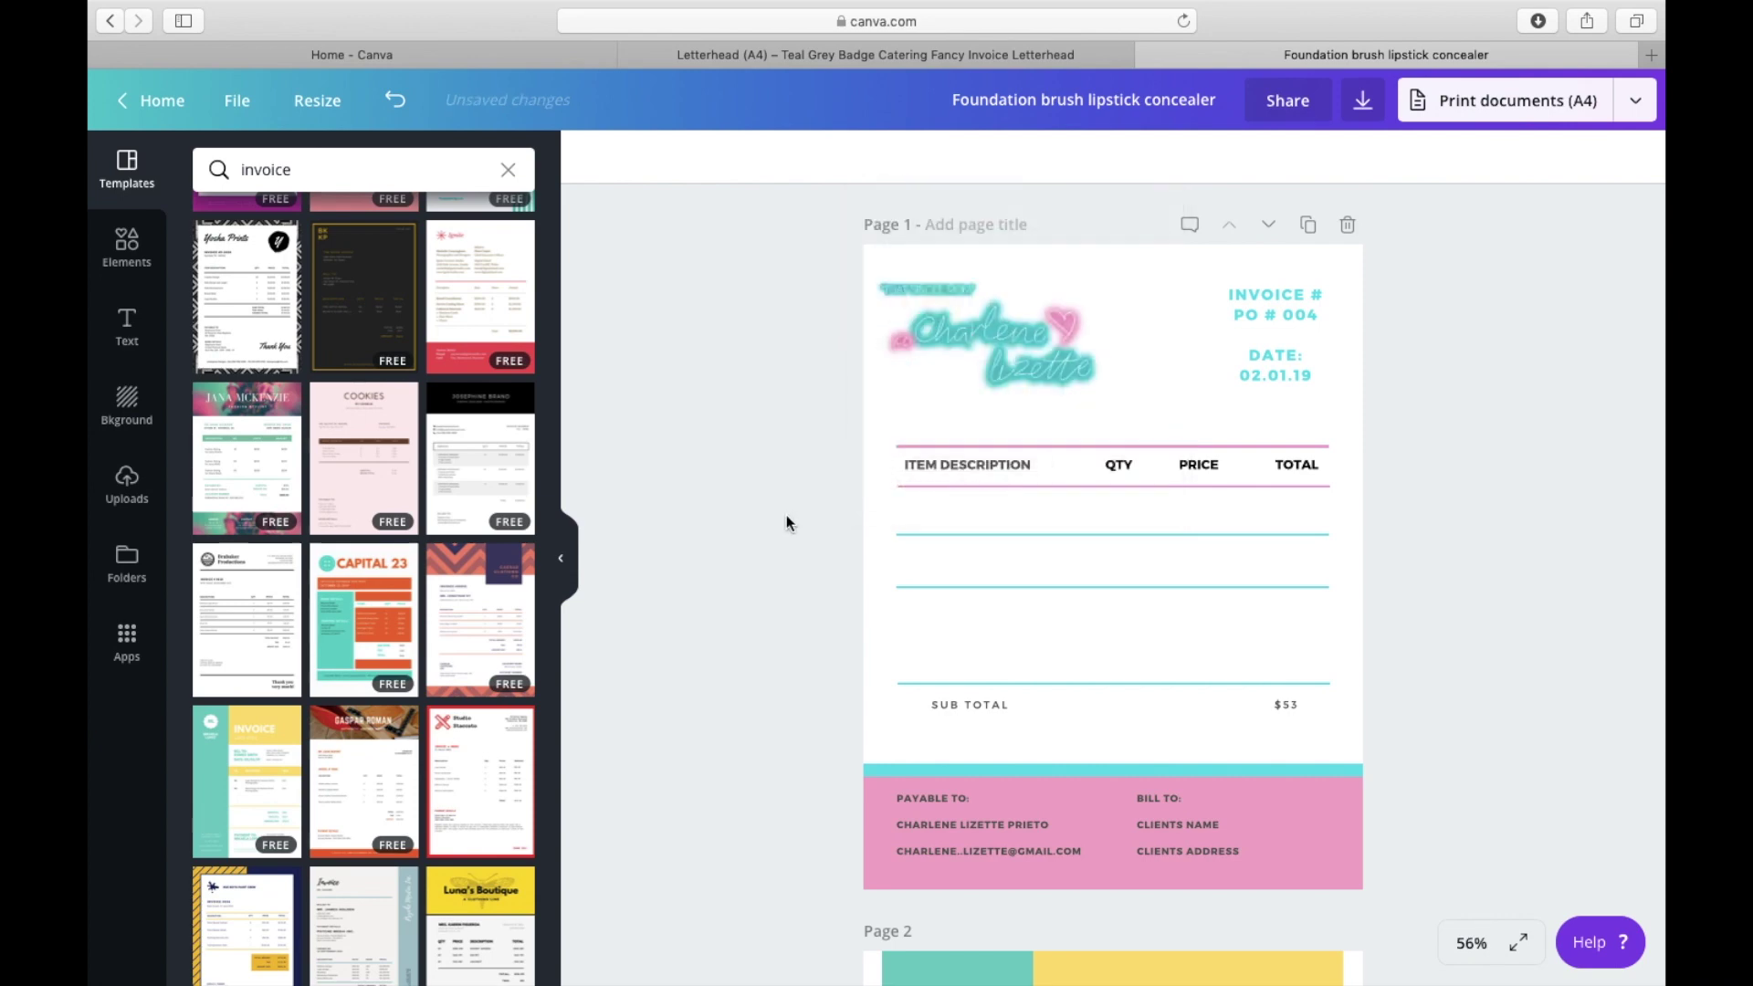
{"action": "left_click", "coordinate": [983, 467]}
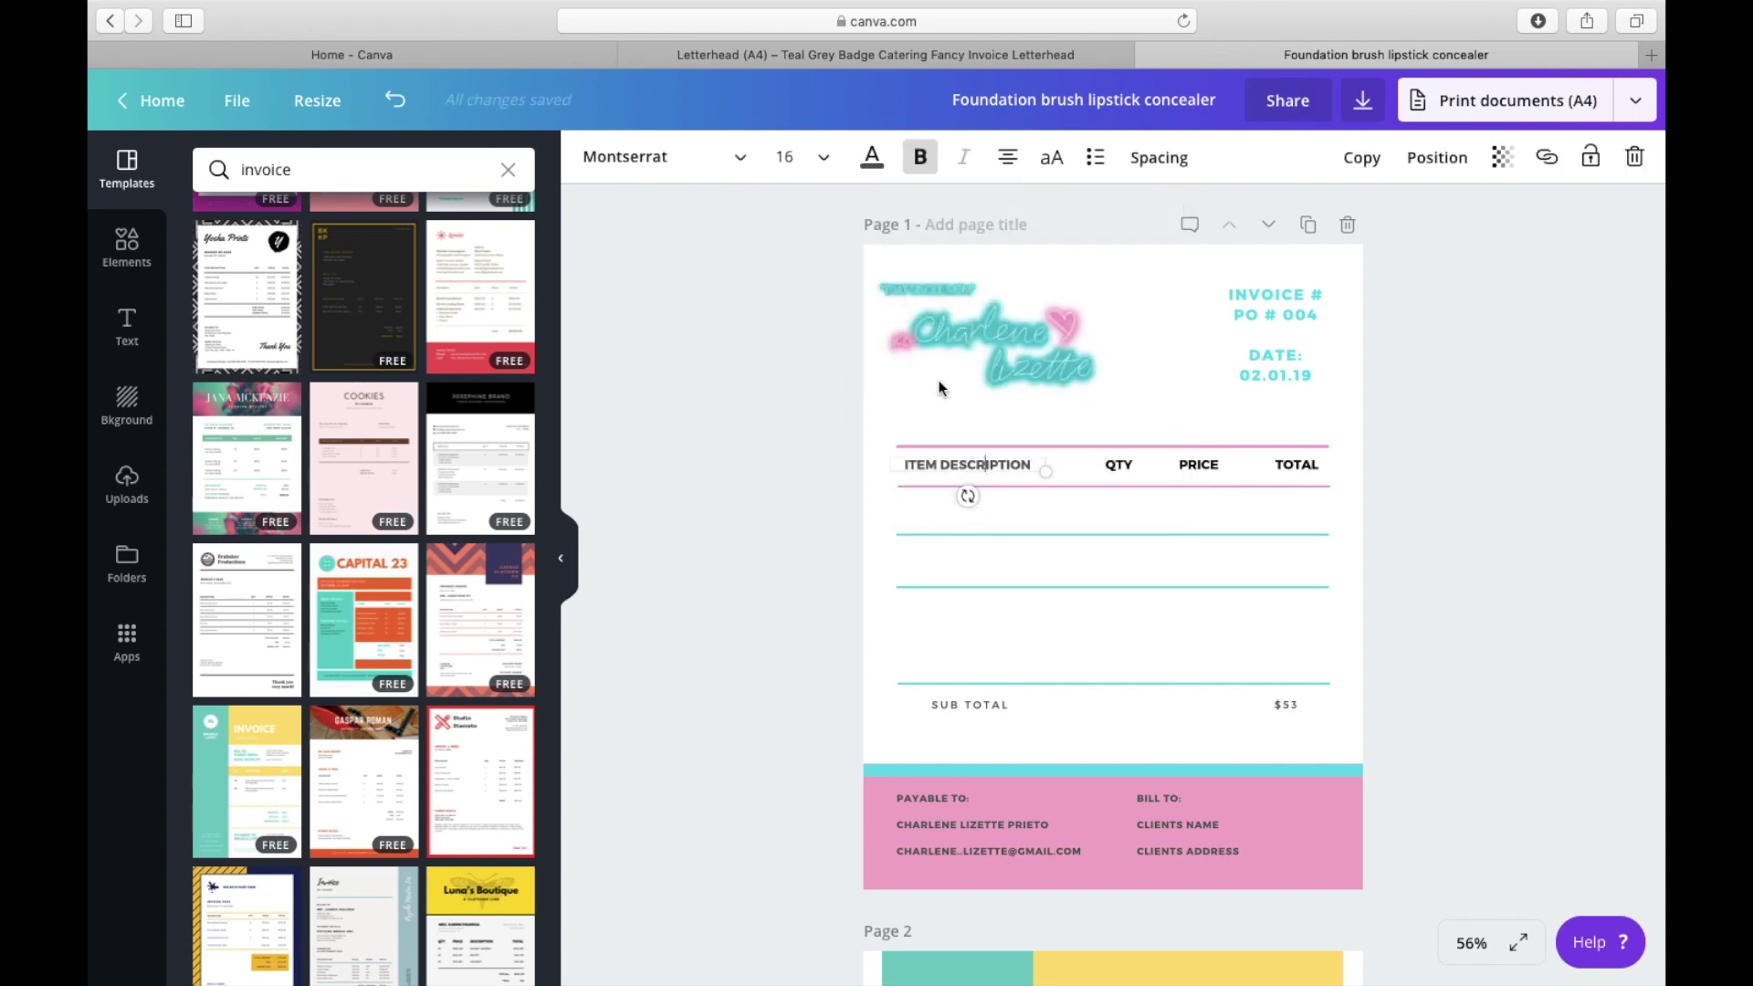
{"action": "left_click", "coordinate": [873, 157]}
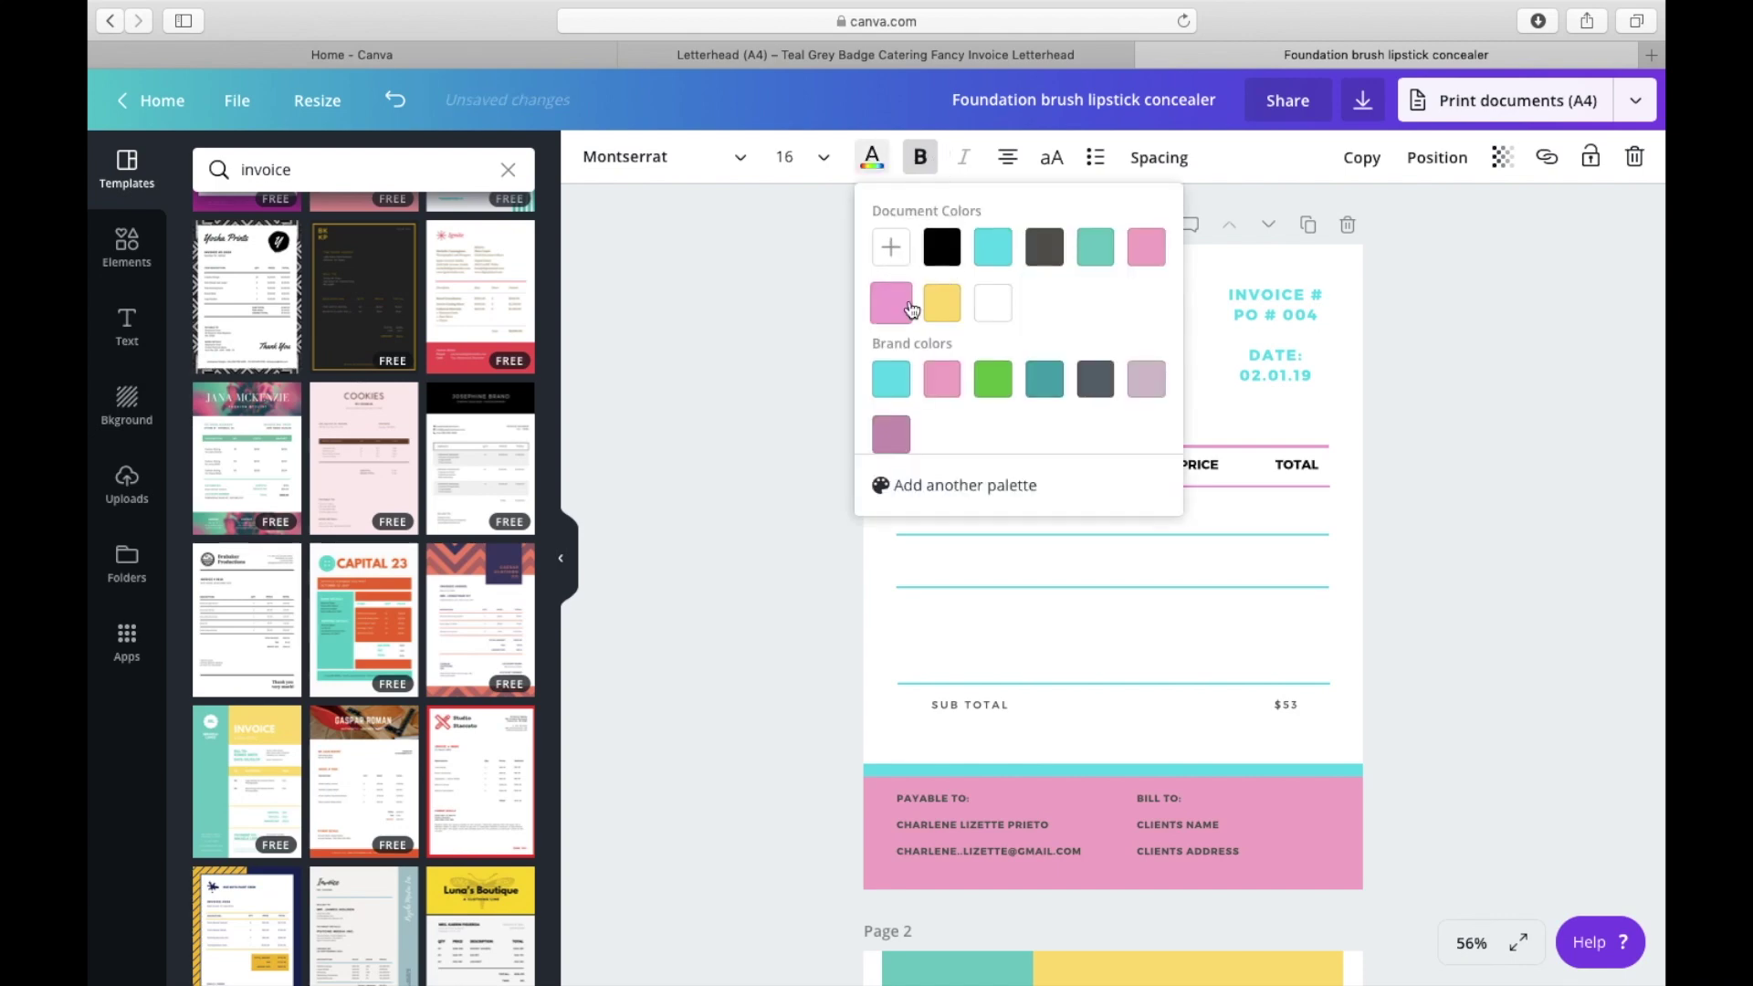
Step: Add a new subheading text box set in Montserrat
{"action": "left_click", "coordinate": [767, 371]}
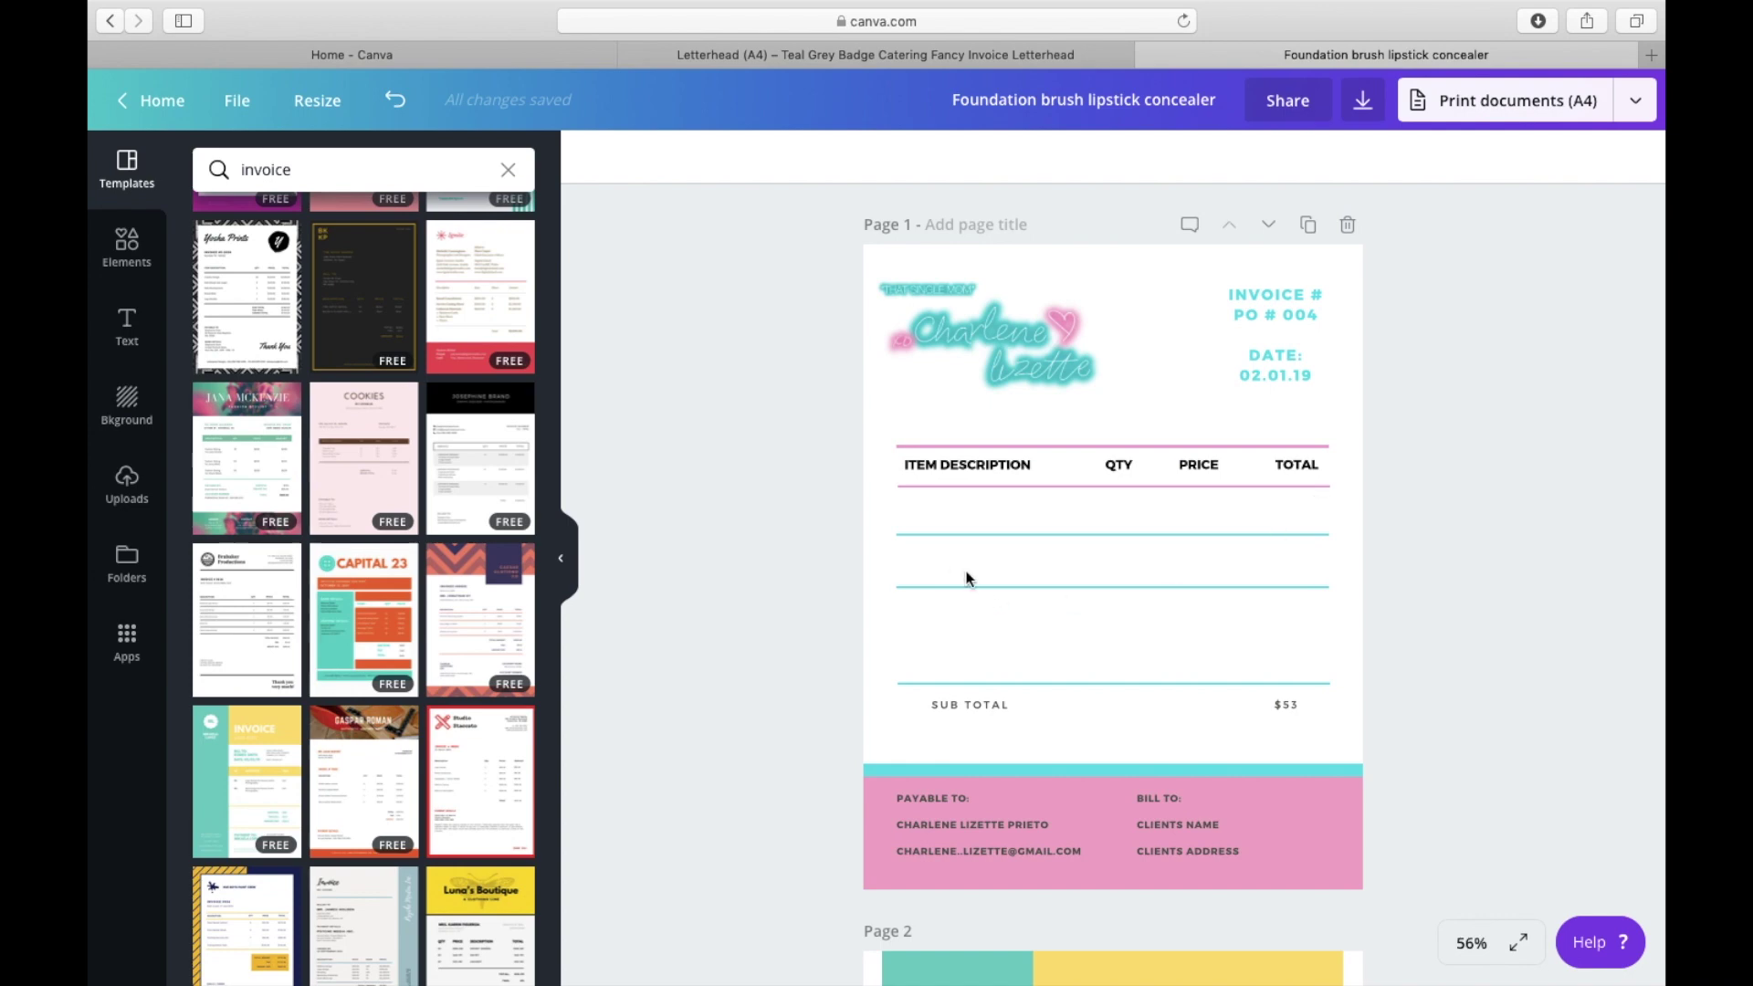
{"action": "scroll", "coordinate": [210, 226], "scroll_direction": "up", "scroll_amount": 10}
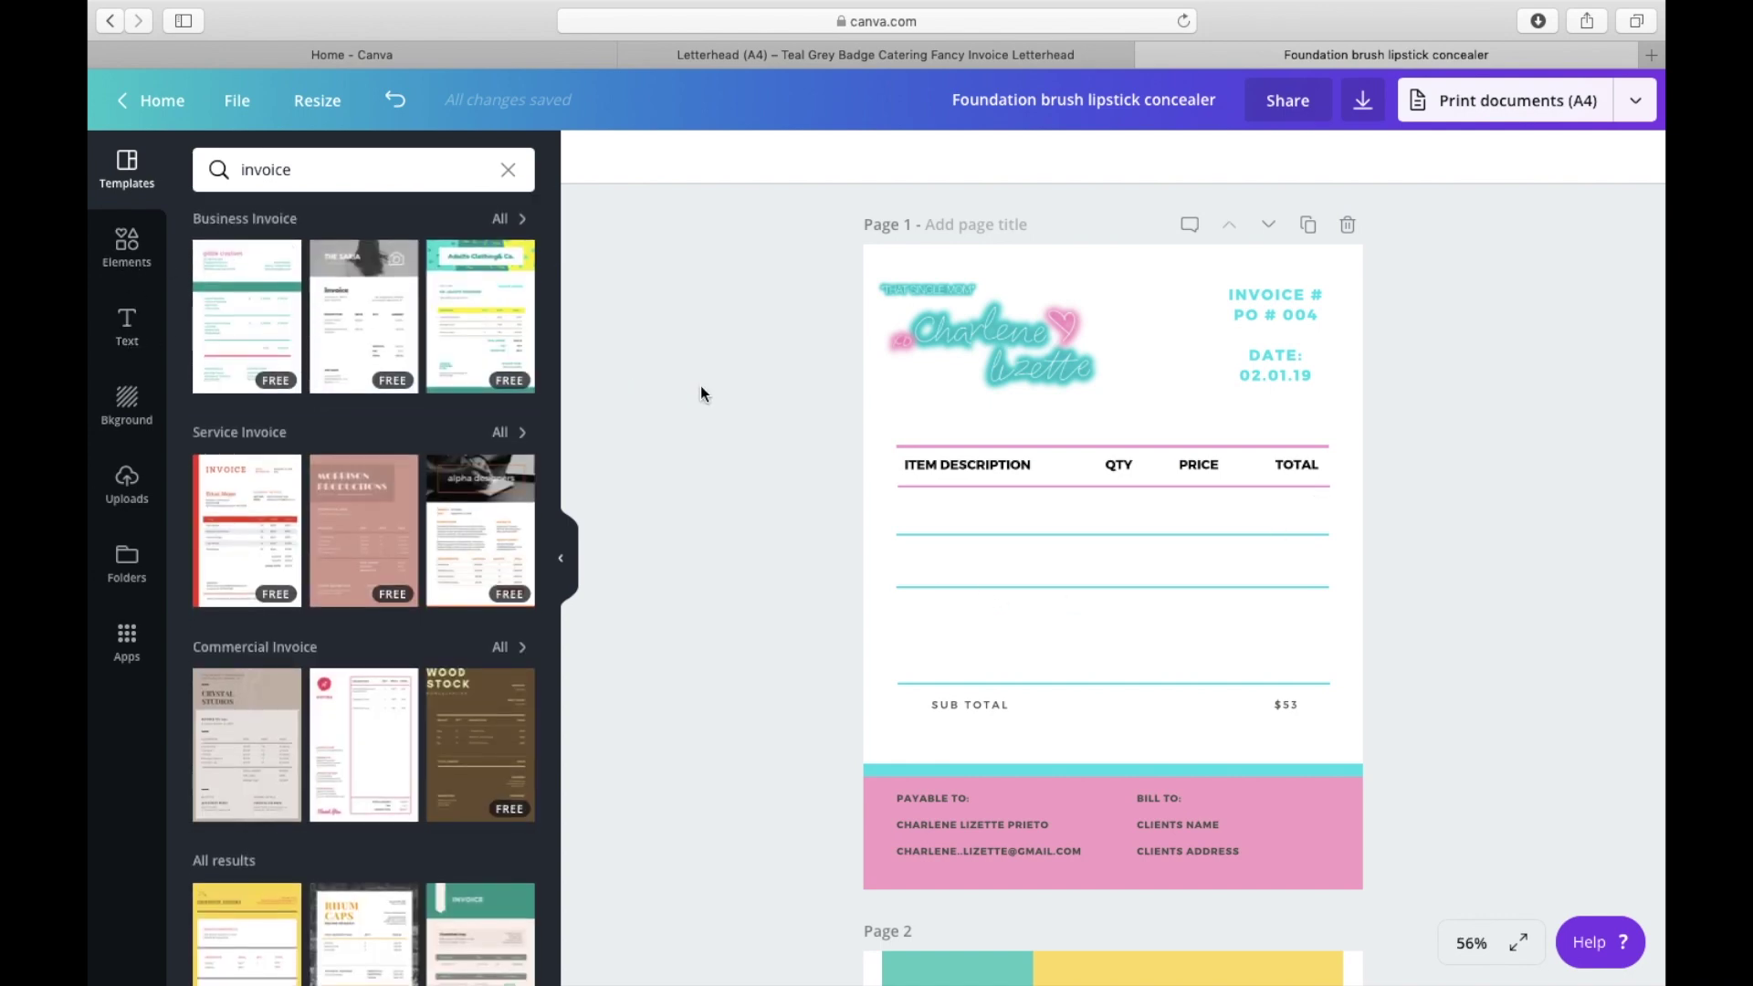
{"action": "left_click", "coordinate": [128, 334]}
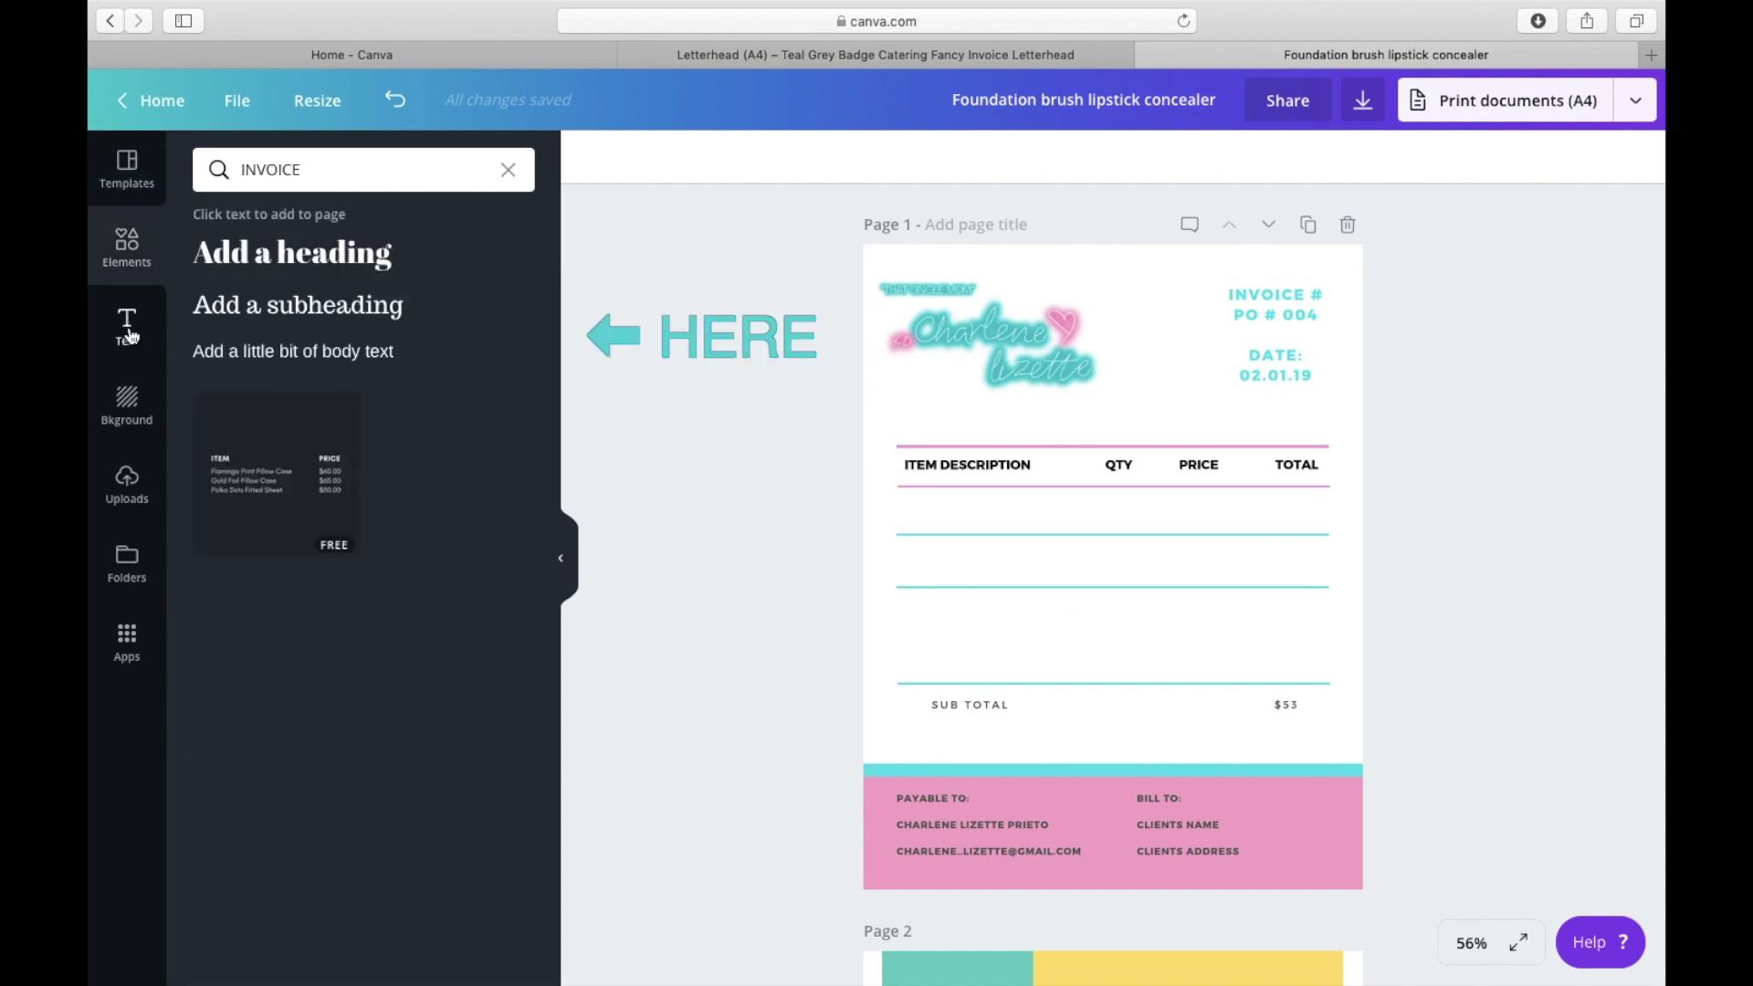
{"action": "left_click", "coordinate": [289, 311]}
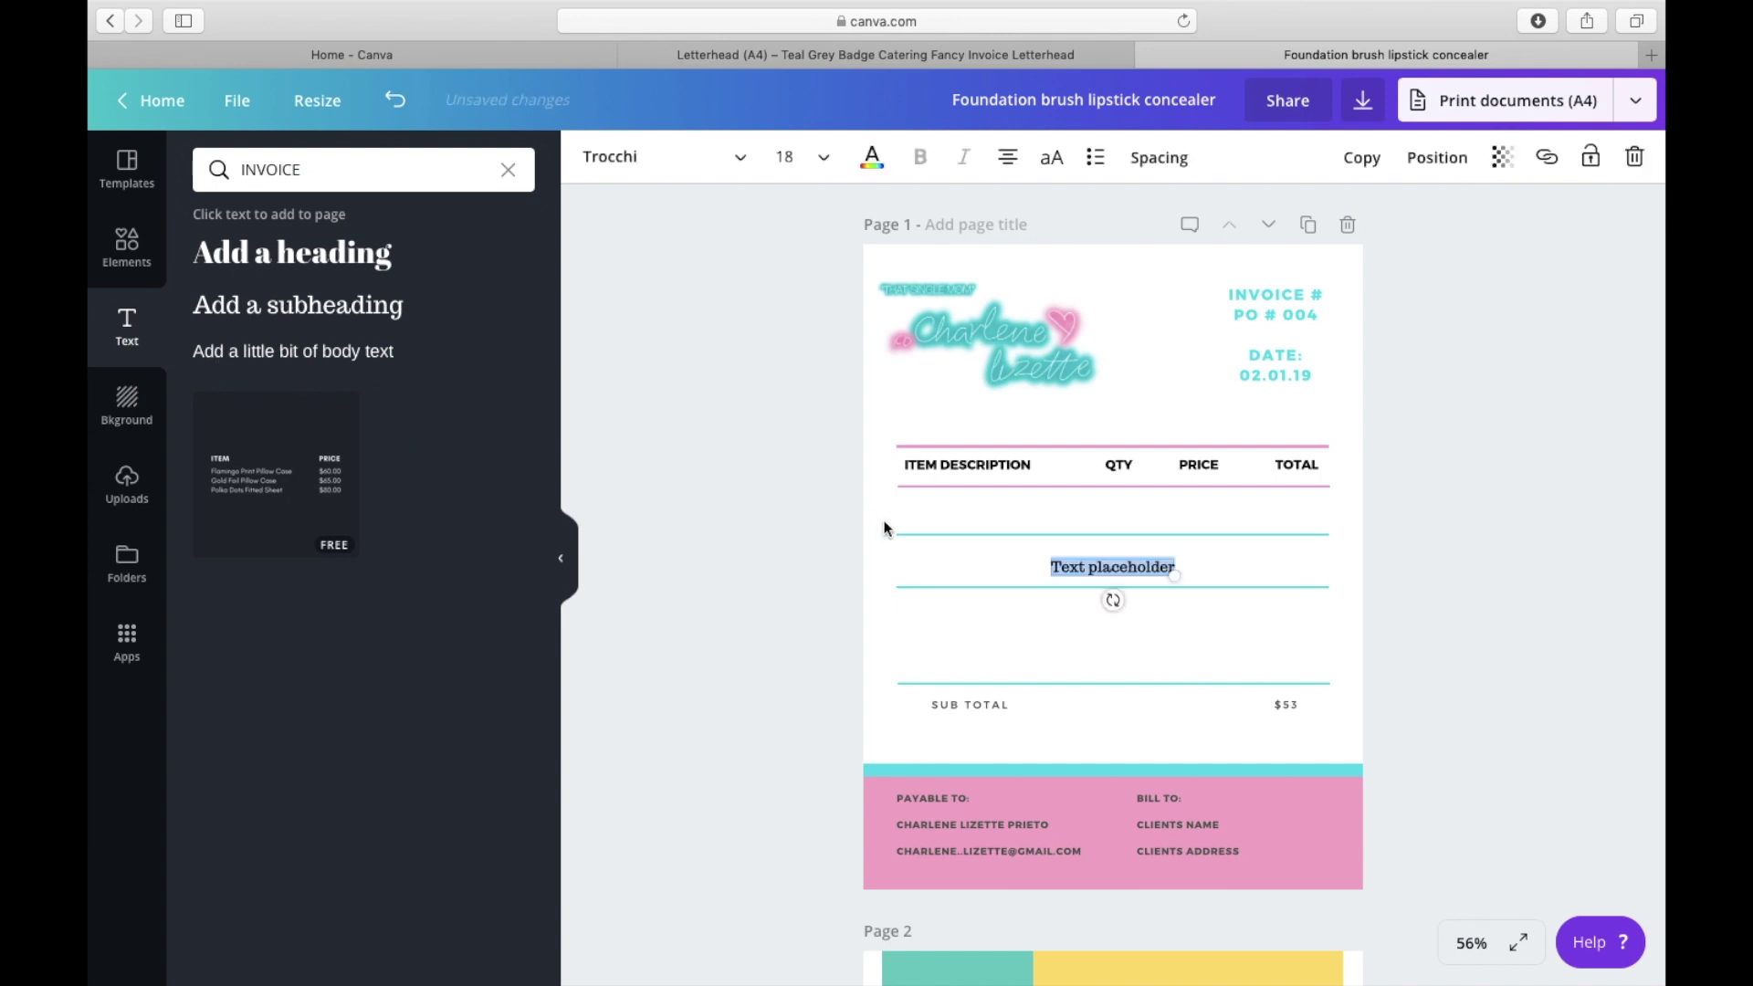
{"action": "left_click", "coordinate": [728, 158]}
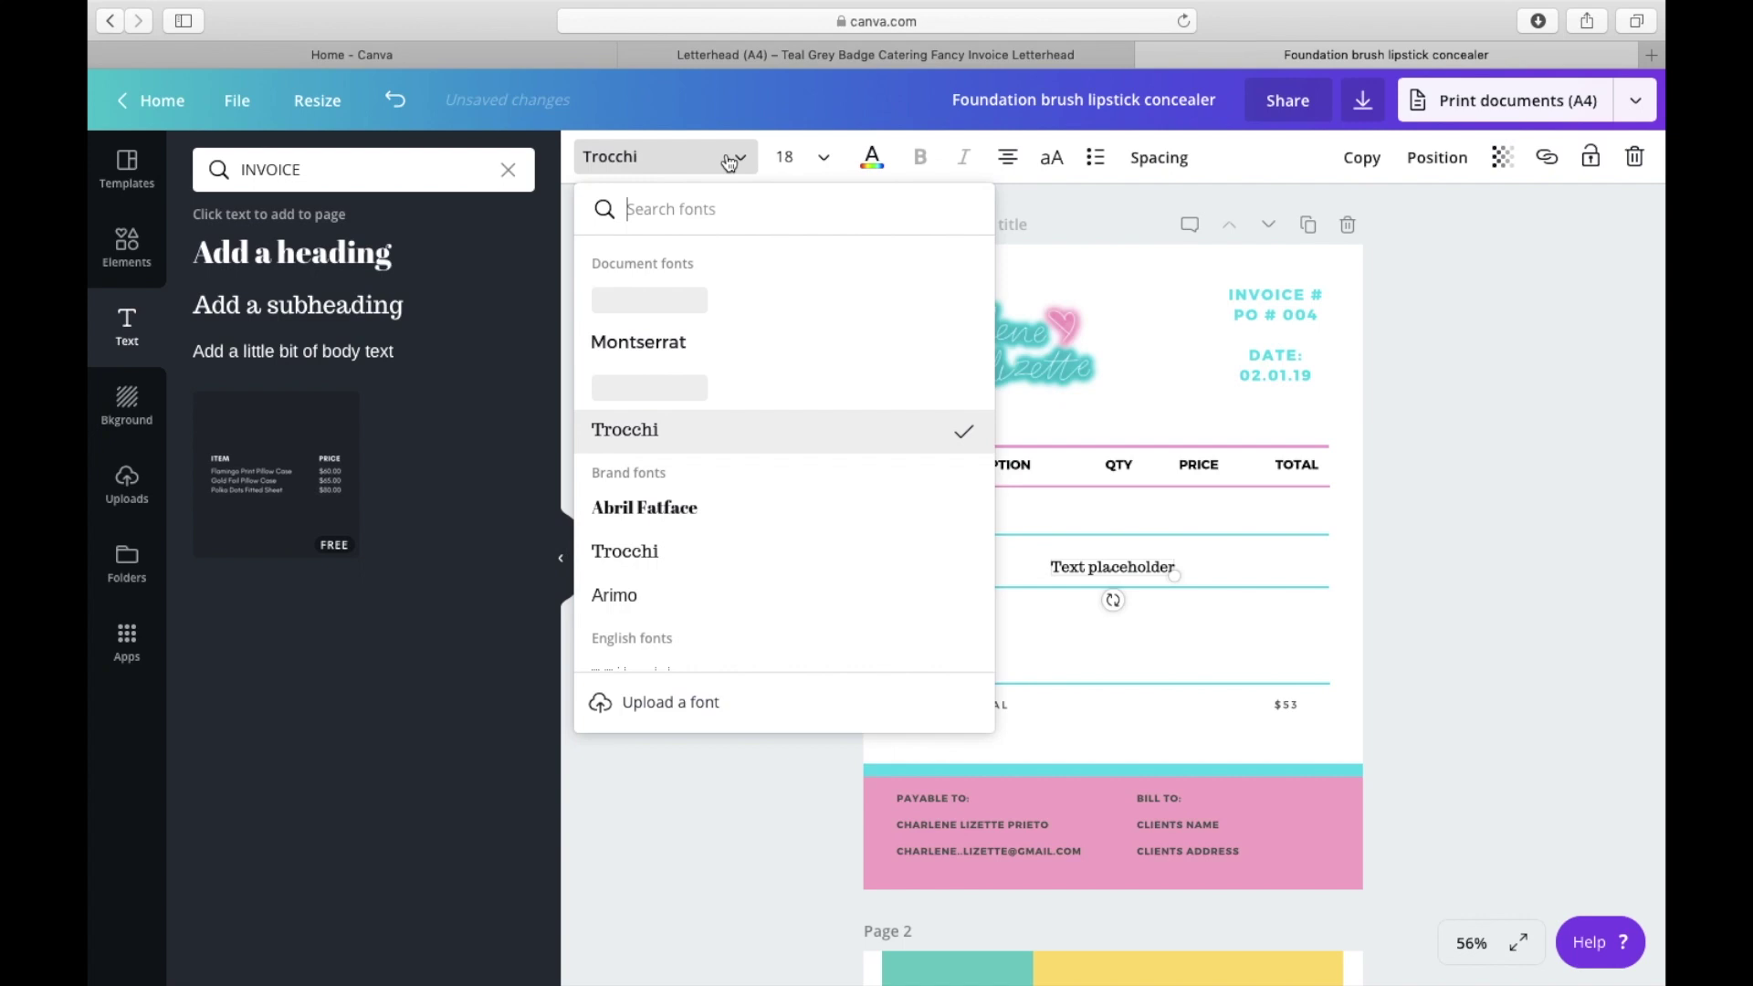
{"action": "left_click", "coordinate": [674, 344]}
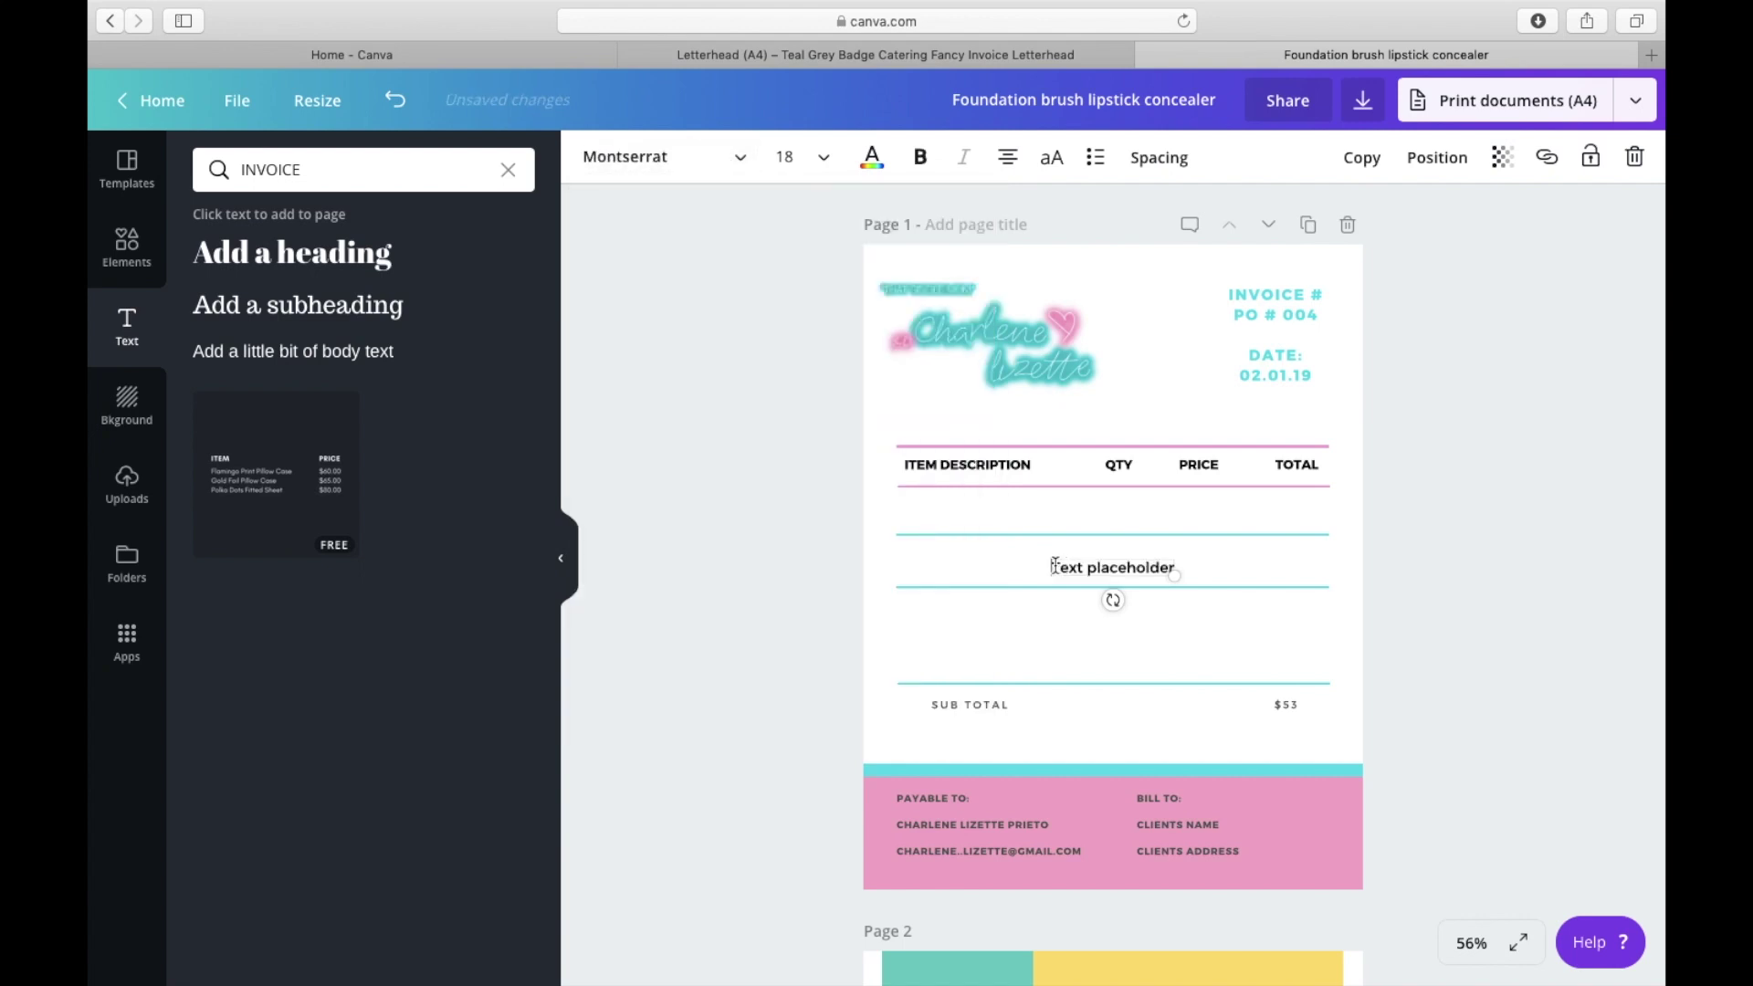
Step: Enter 'Social media consulting/sales' and place it in the first row under ITEM DESCRIPTION
{"action": "left_click_drag", "start_coordinate": [1055, 567], "coordinate": [1178, 570]}
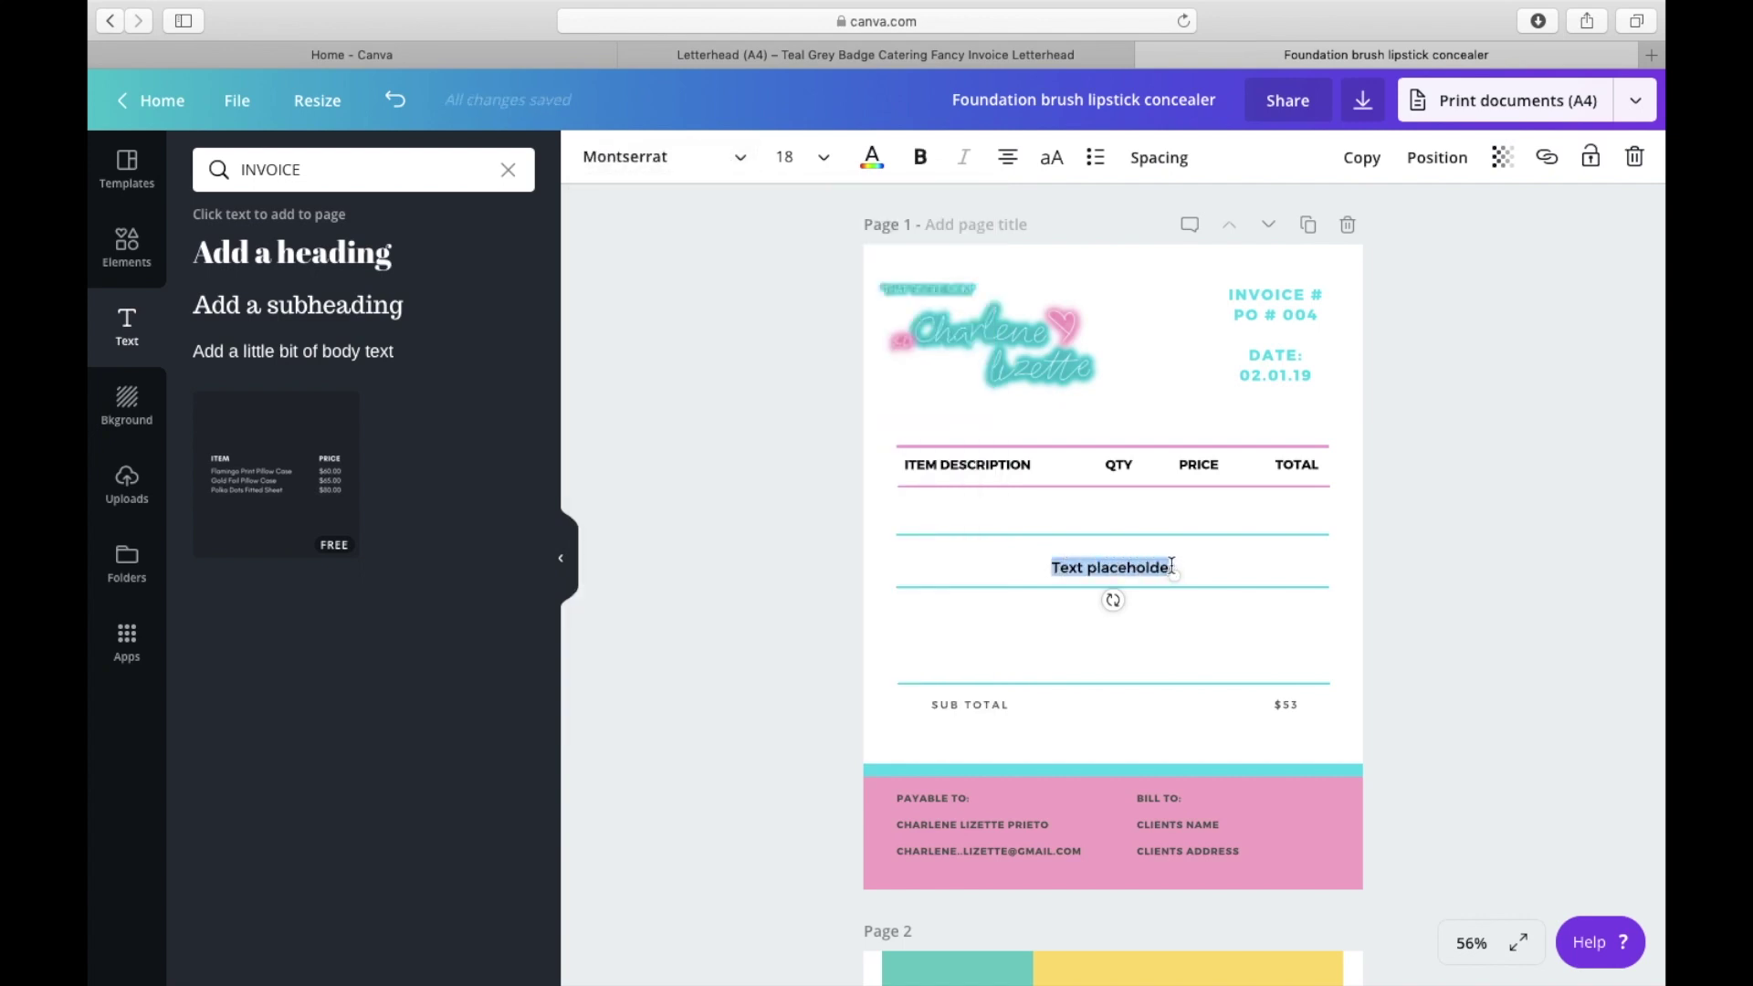
{"action": "type", "text": "Social media"}
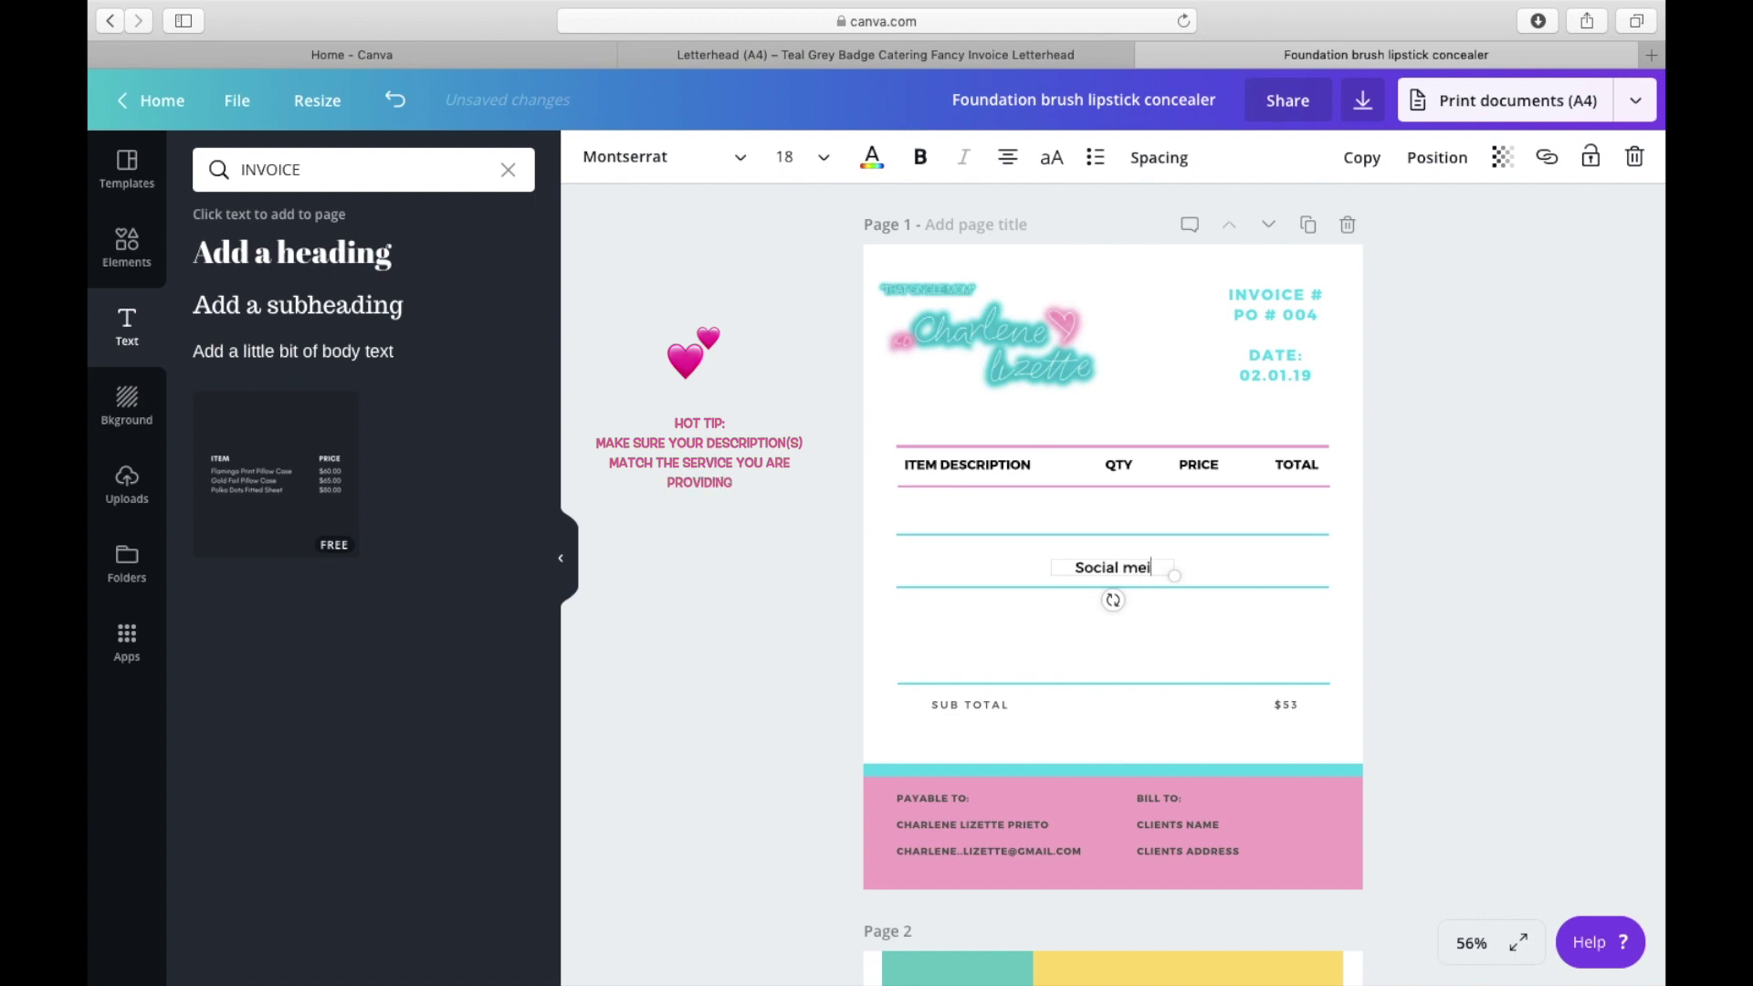
{"action": "type", "text": " consulting"}
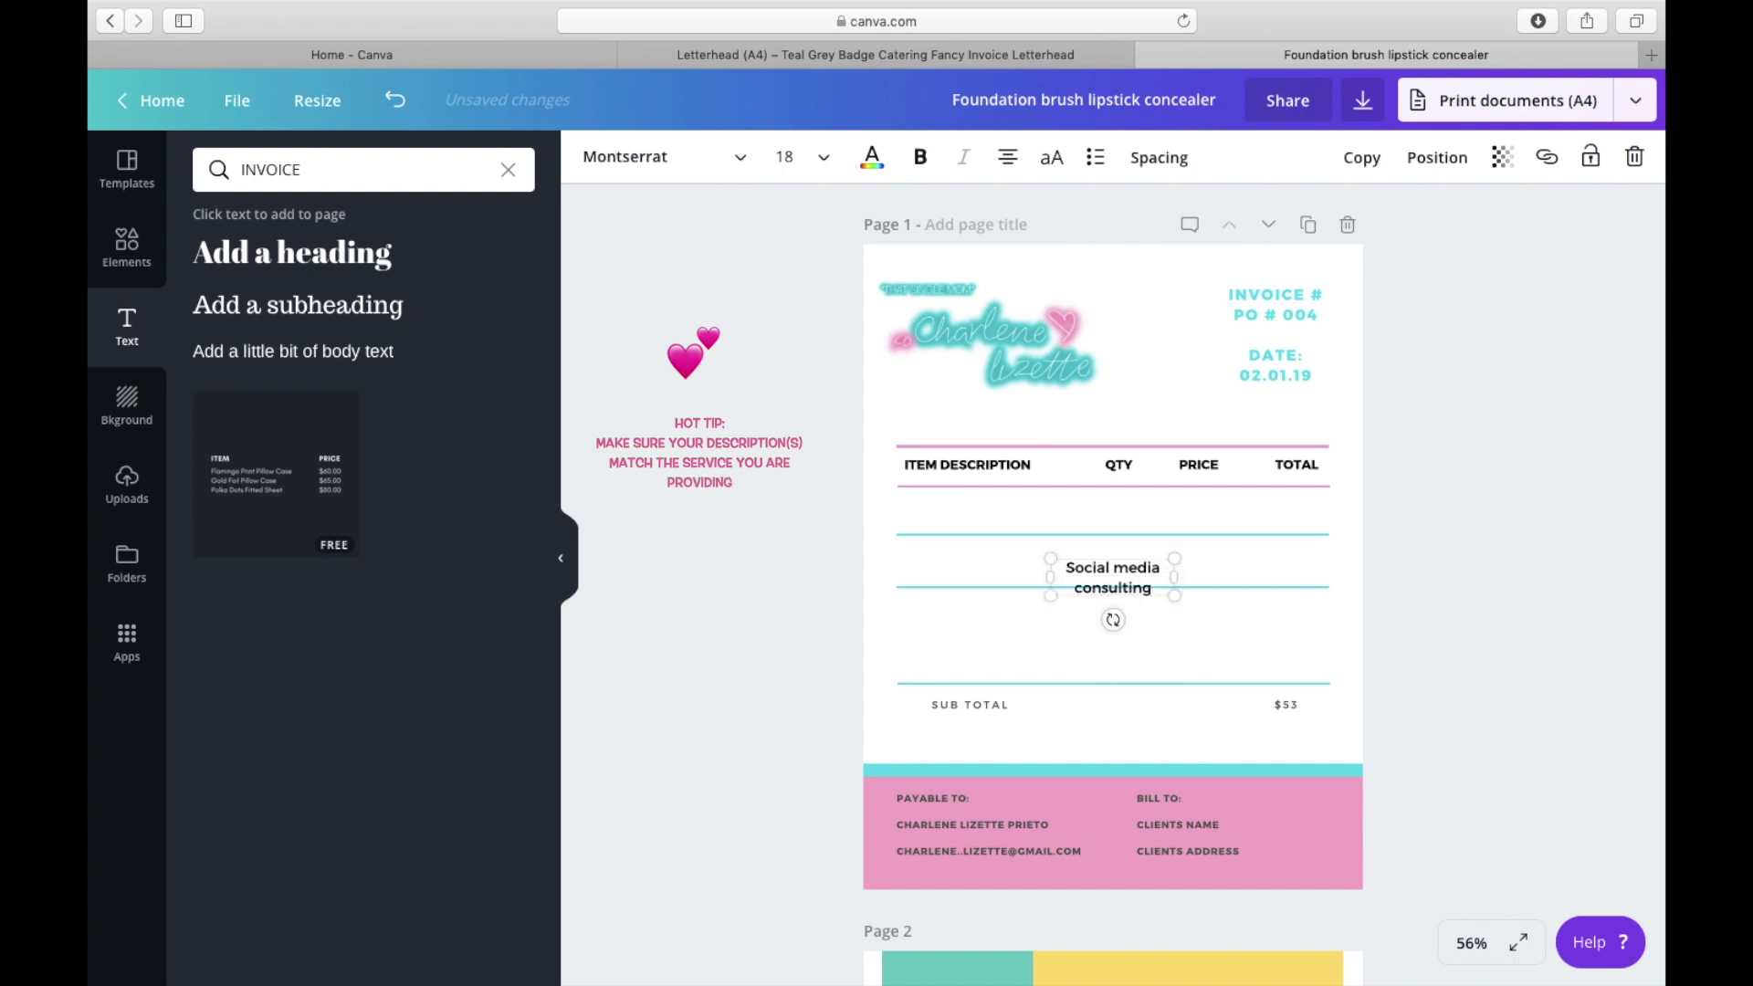
{"action": "type", "text": " a"}
{"action": "key", "text": "BackSpace"}
{"action": "key", "text": "BackSpace"}
{"action": "type", "text": "sa"}
{"action": "key", "text": "BackSpace"}
{"action": "key", "text": "BackSpace"}
{"action": "type", "text": "/sales"}
{"action": "left_click_drag", "start_coordinate": [1170, 588], "coordinate": [1052, 516]}
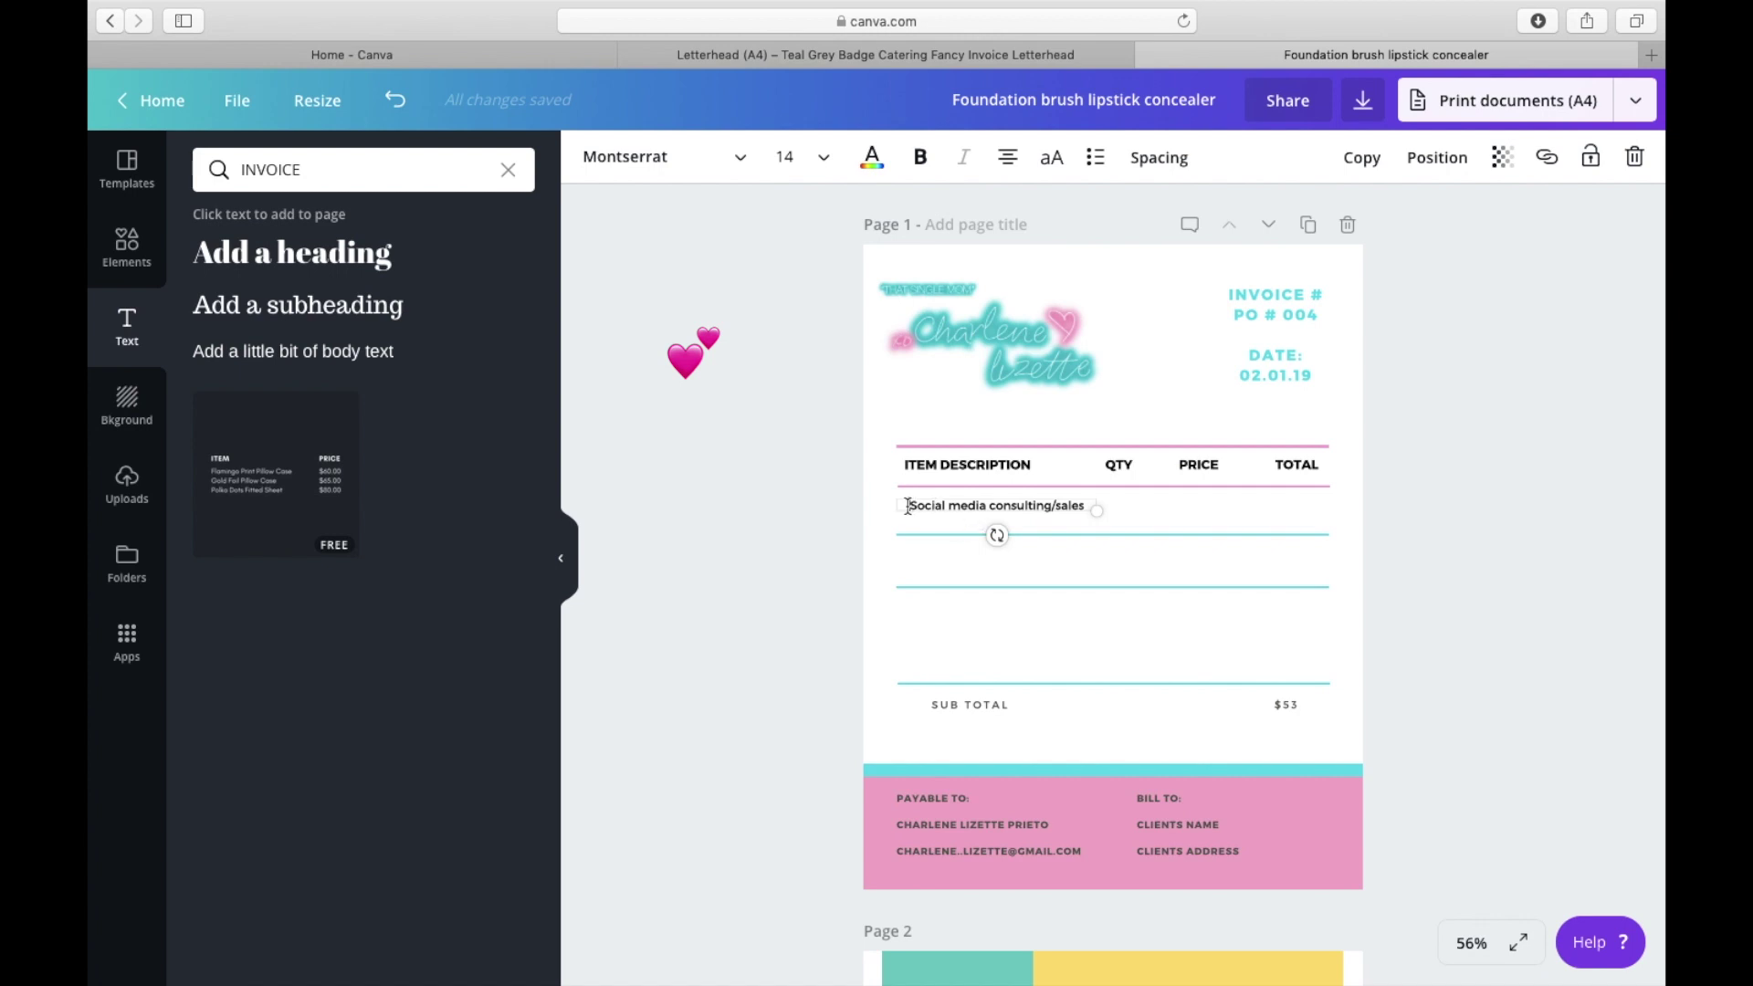
Step: Set the line item text to left alignment
{"action": "left_click", "coordinate": [1008, 157]}
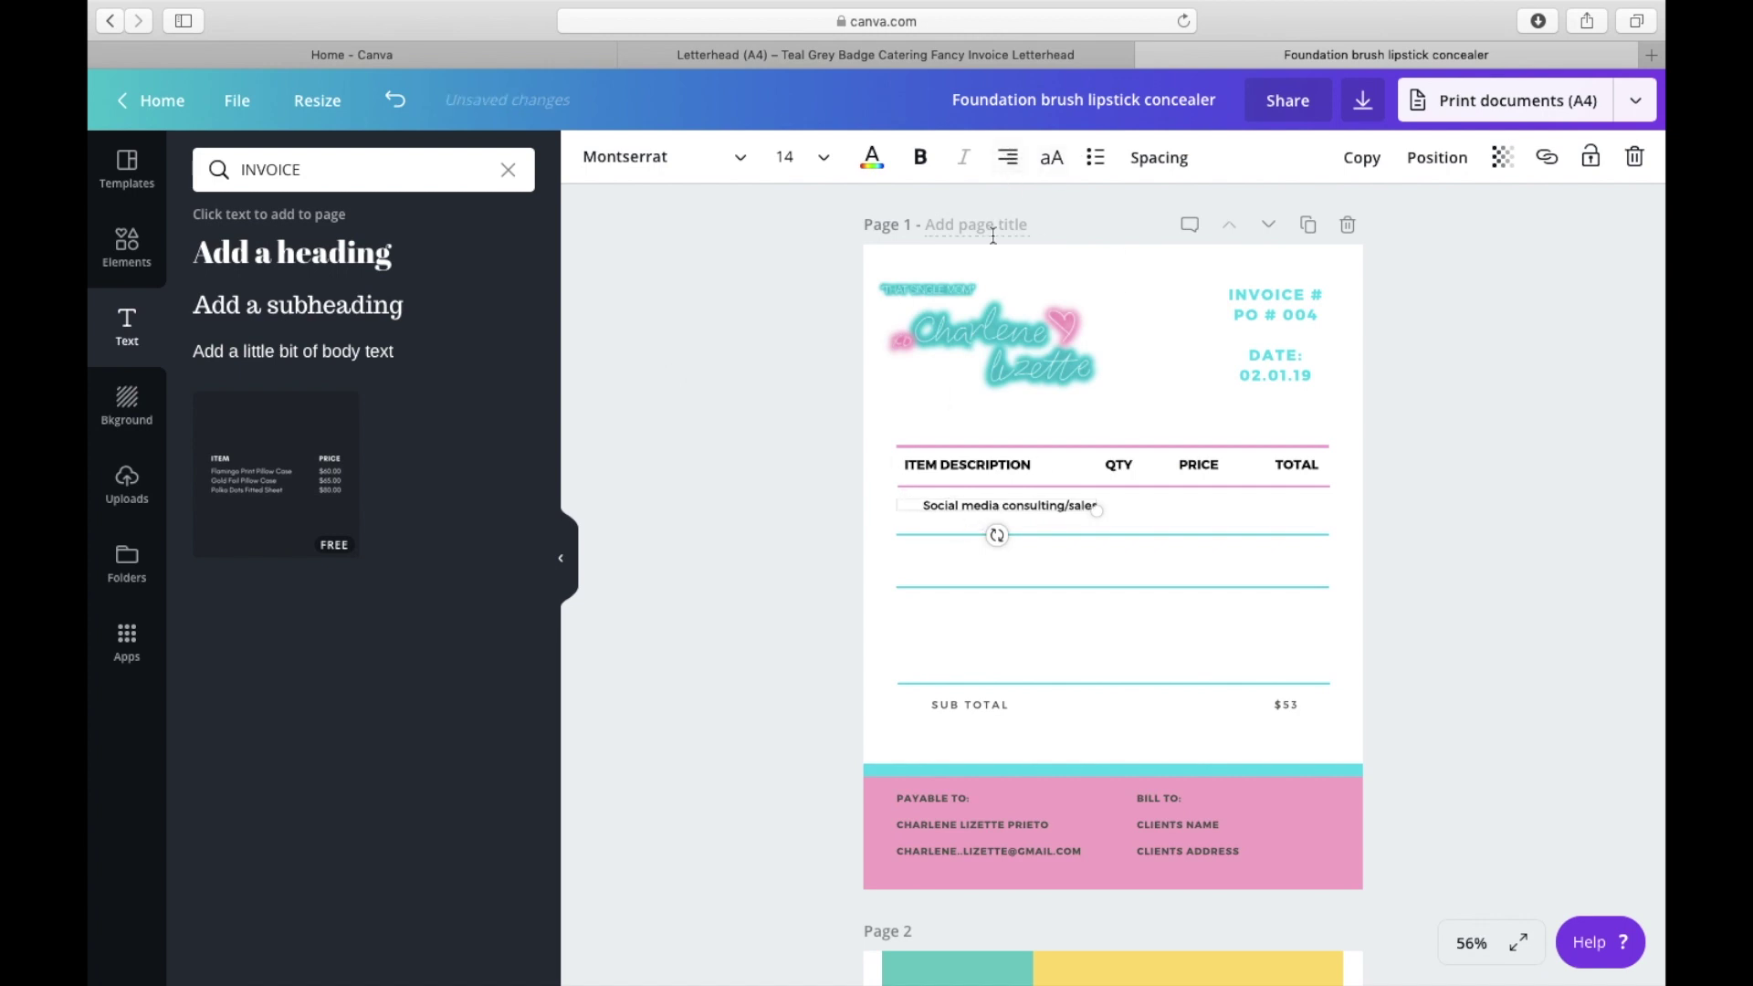
{"action": "left_click", "coordinate": [1014, 164]}
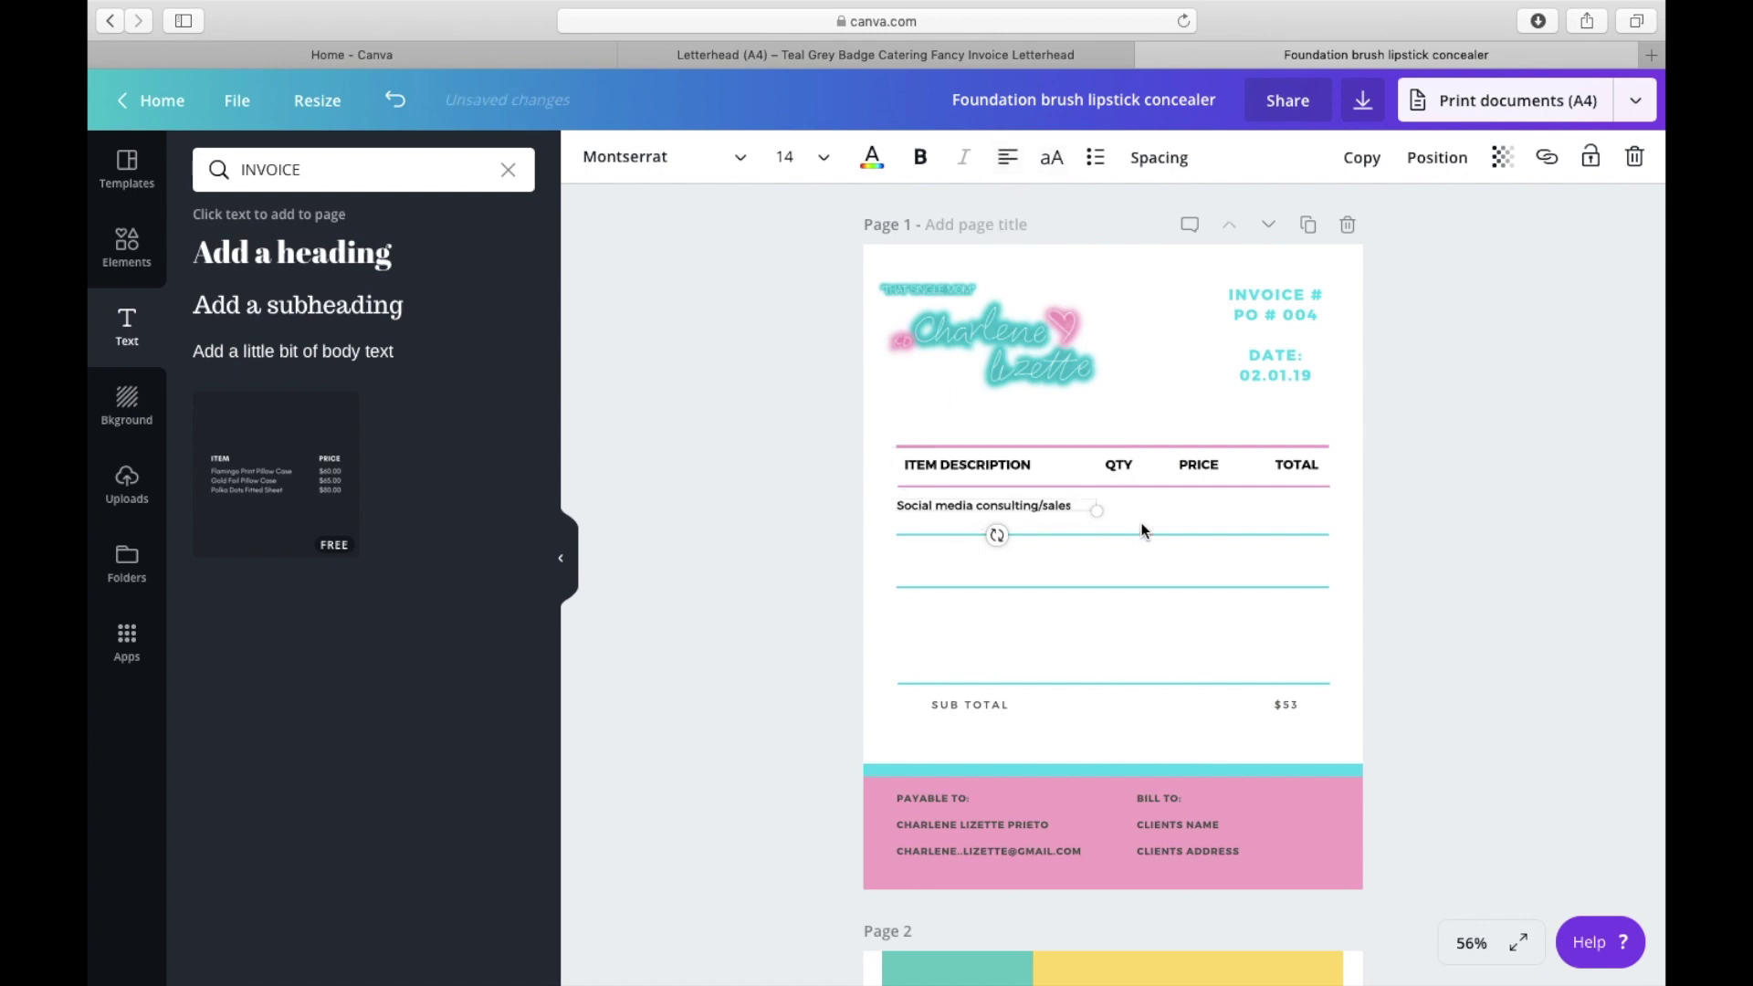
{"action": "left_click", "coordinate": [1013, 163]}
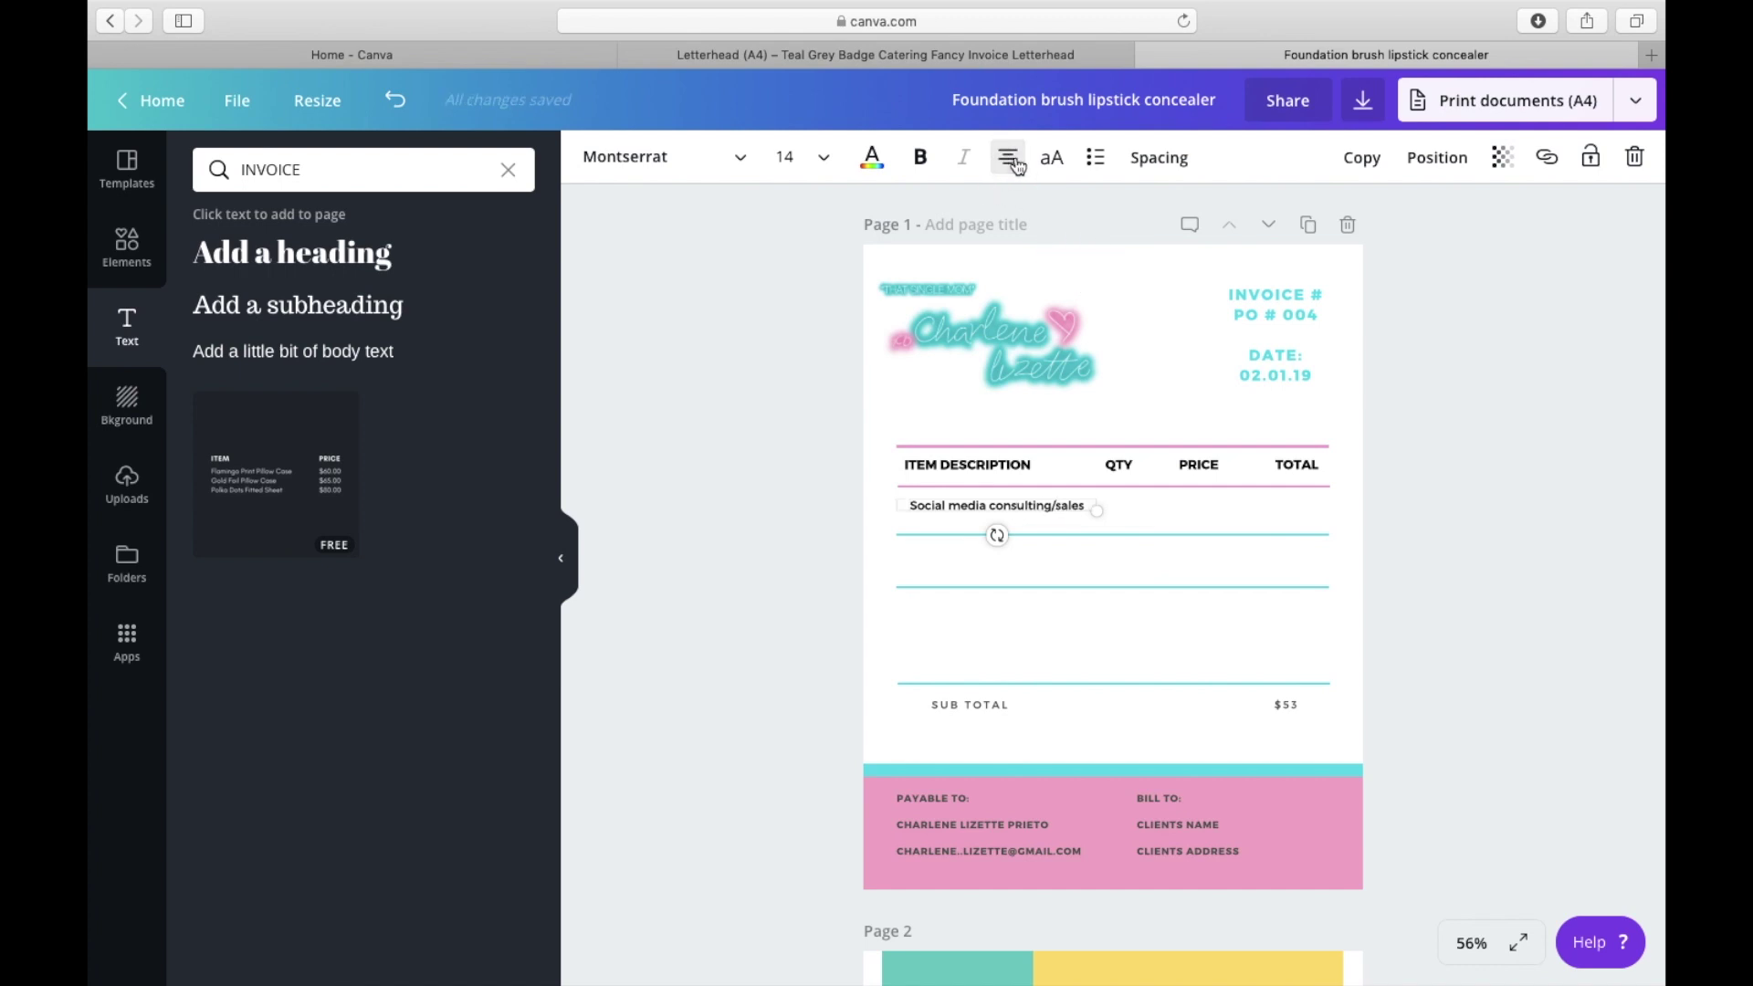
{"action": "left_click", "coordinate": [1014, 161]}
{"action": "left_click", "coordinate": [1016, 163]}
Step: Copy the QTY heading into the row as quantity 1 at size 14
{"action": "left_click", "coordinate": [1156, 473]}
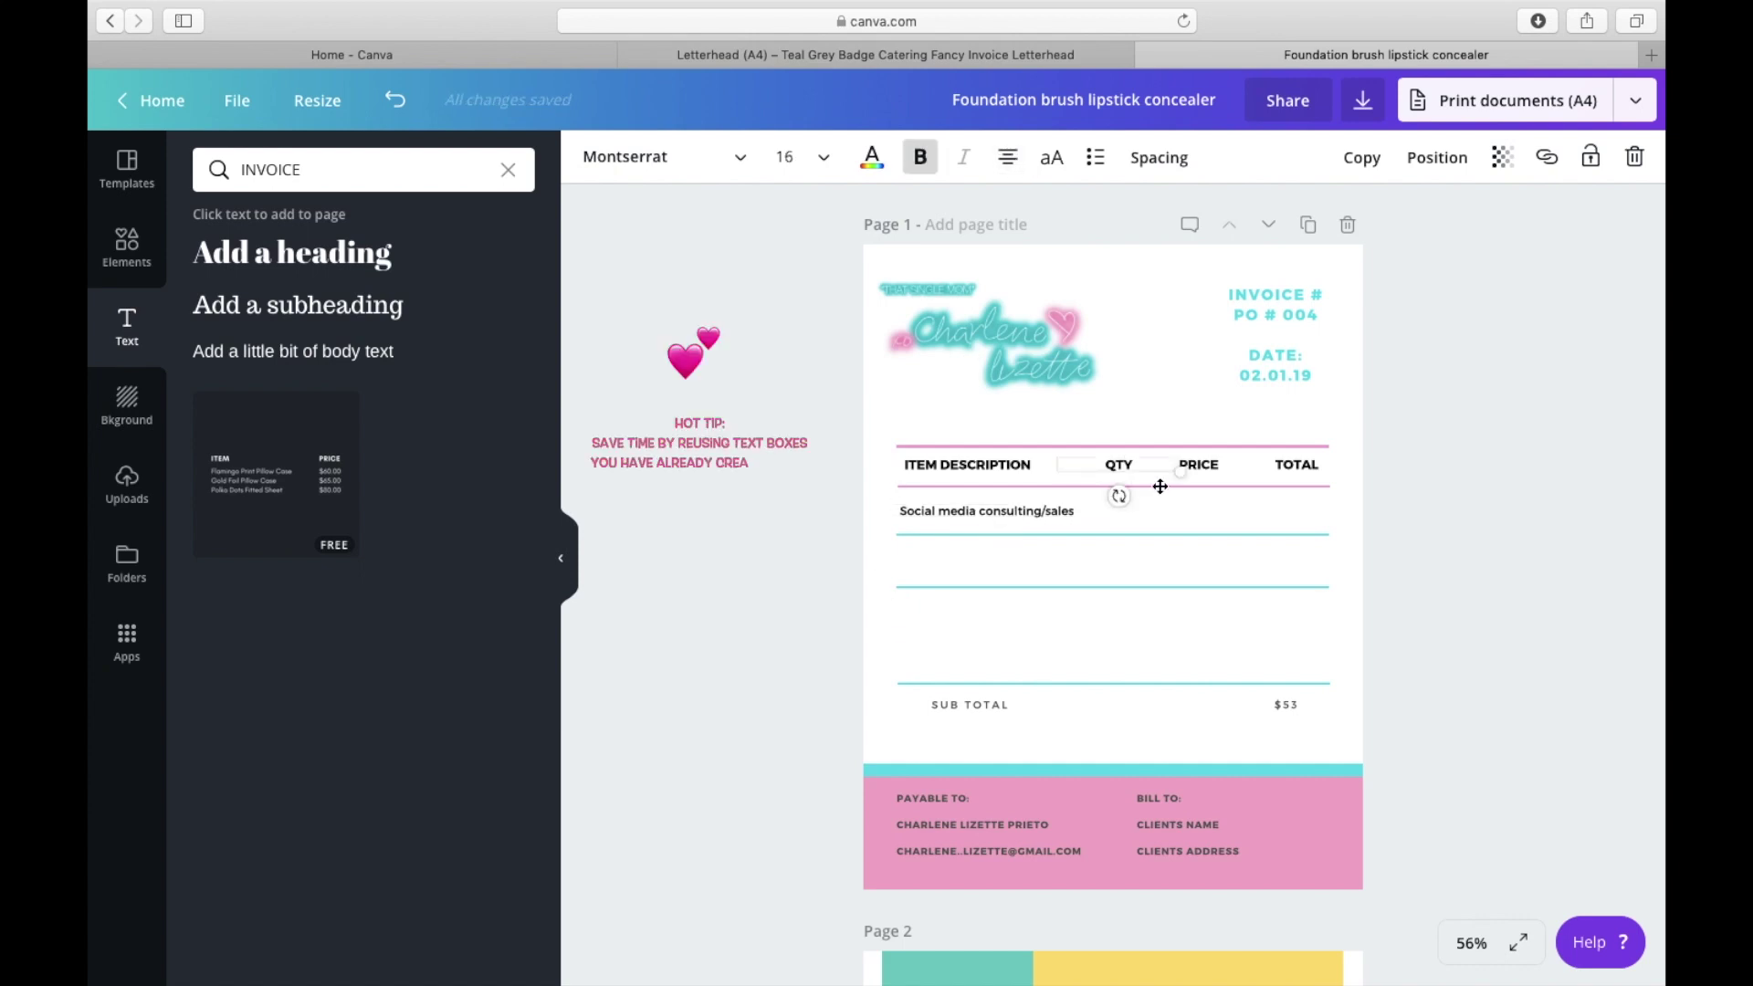
{"action": "left_click", "coordinate": [1381, 158]}
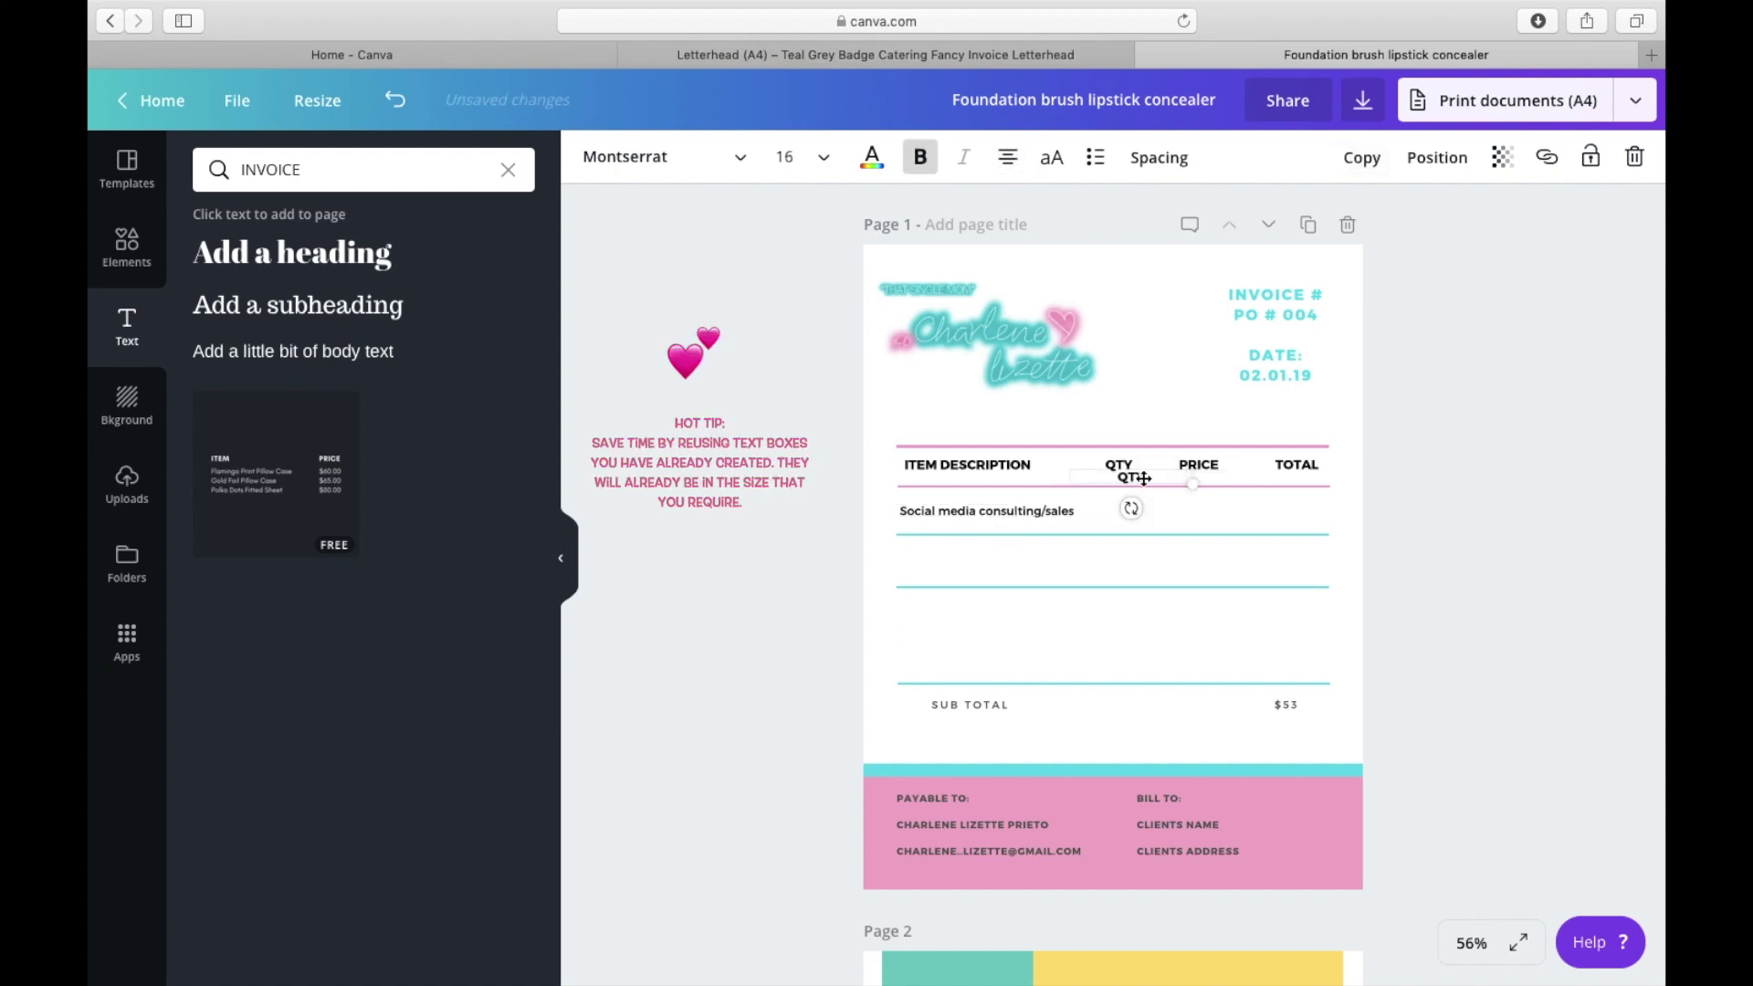
{"action": "left_click_drag", "start_coordinate": [1146, 477], "coordinate": [1095, 509]}
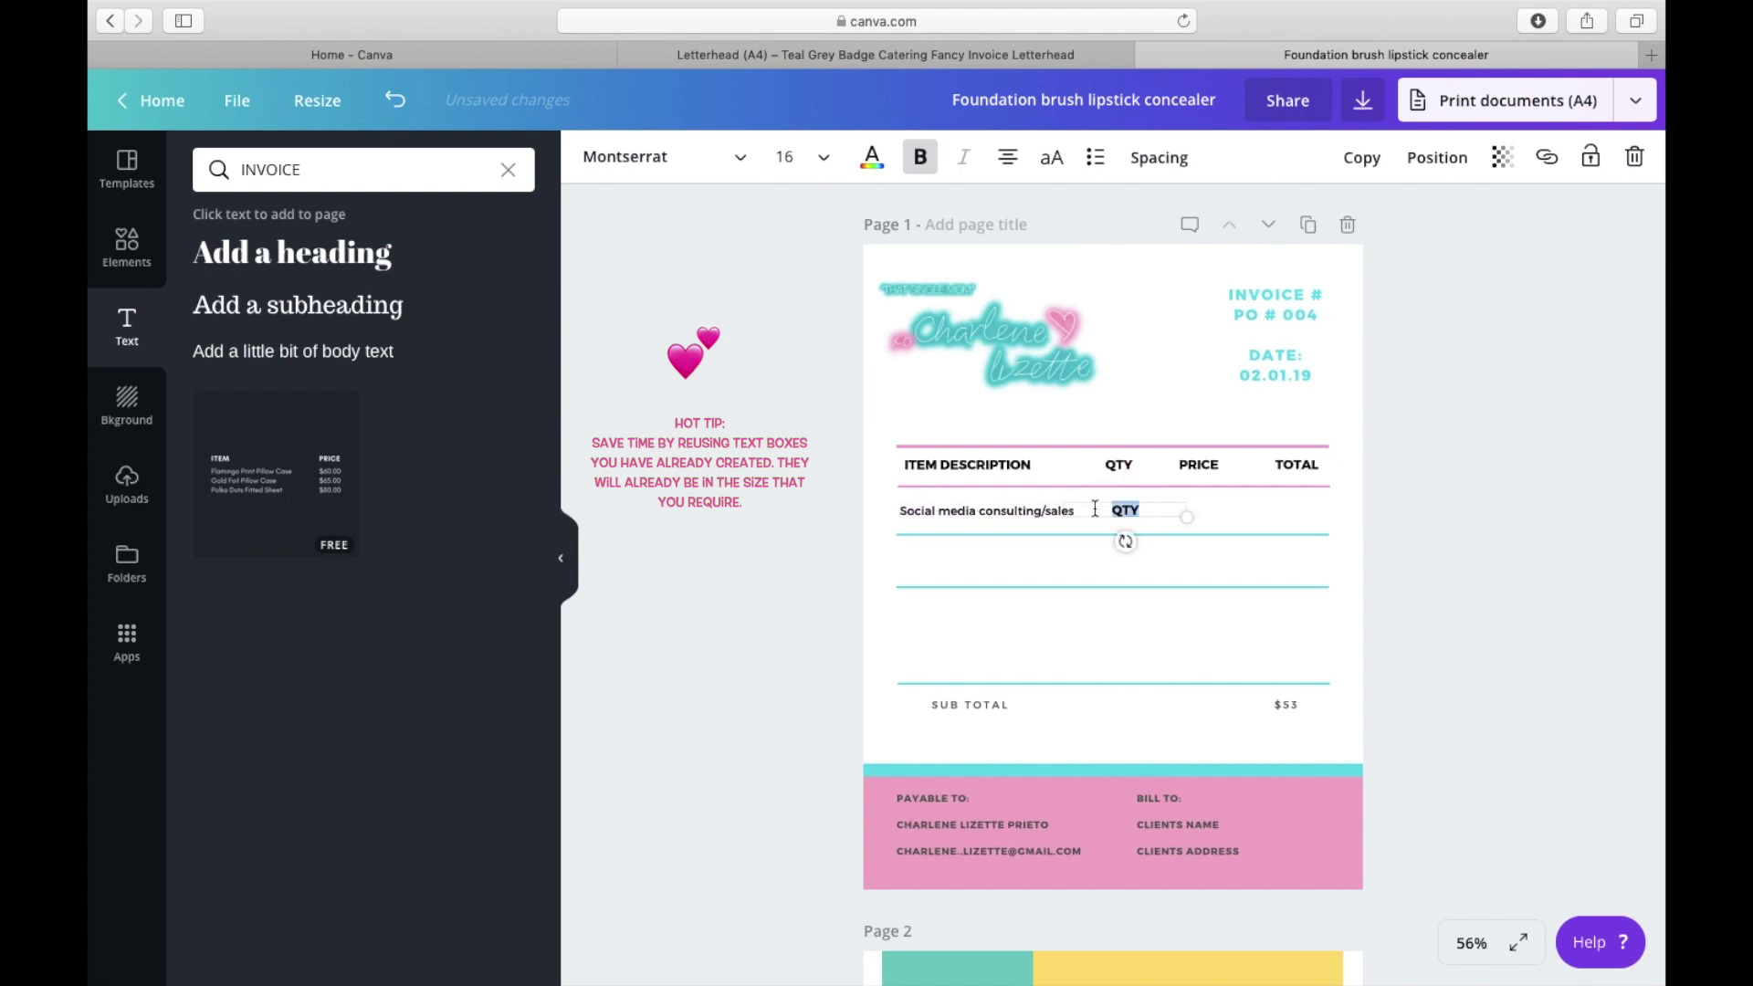
{"action": "type", "text": "1"}
{"action": "left_click", "coordinate": [826, 161]}
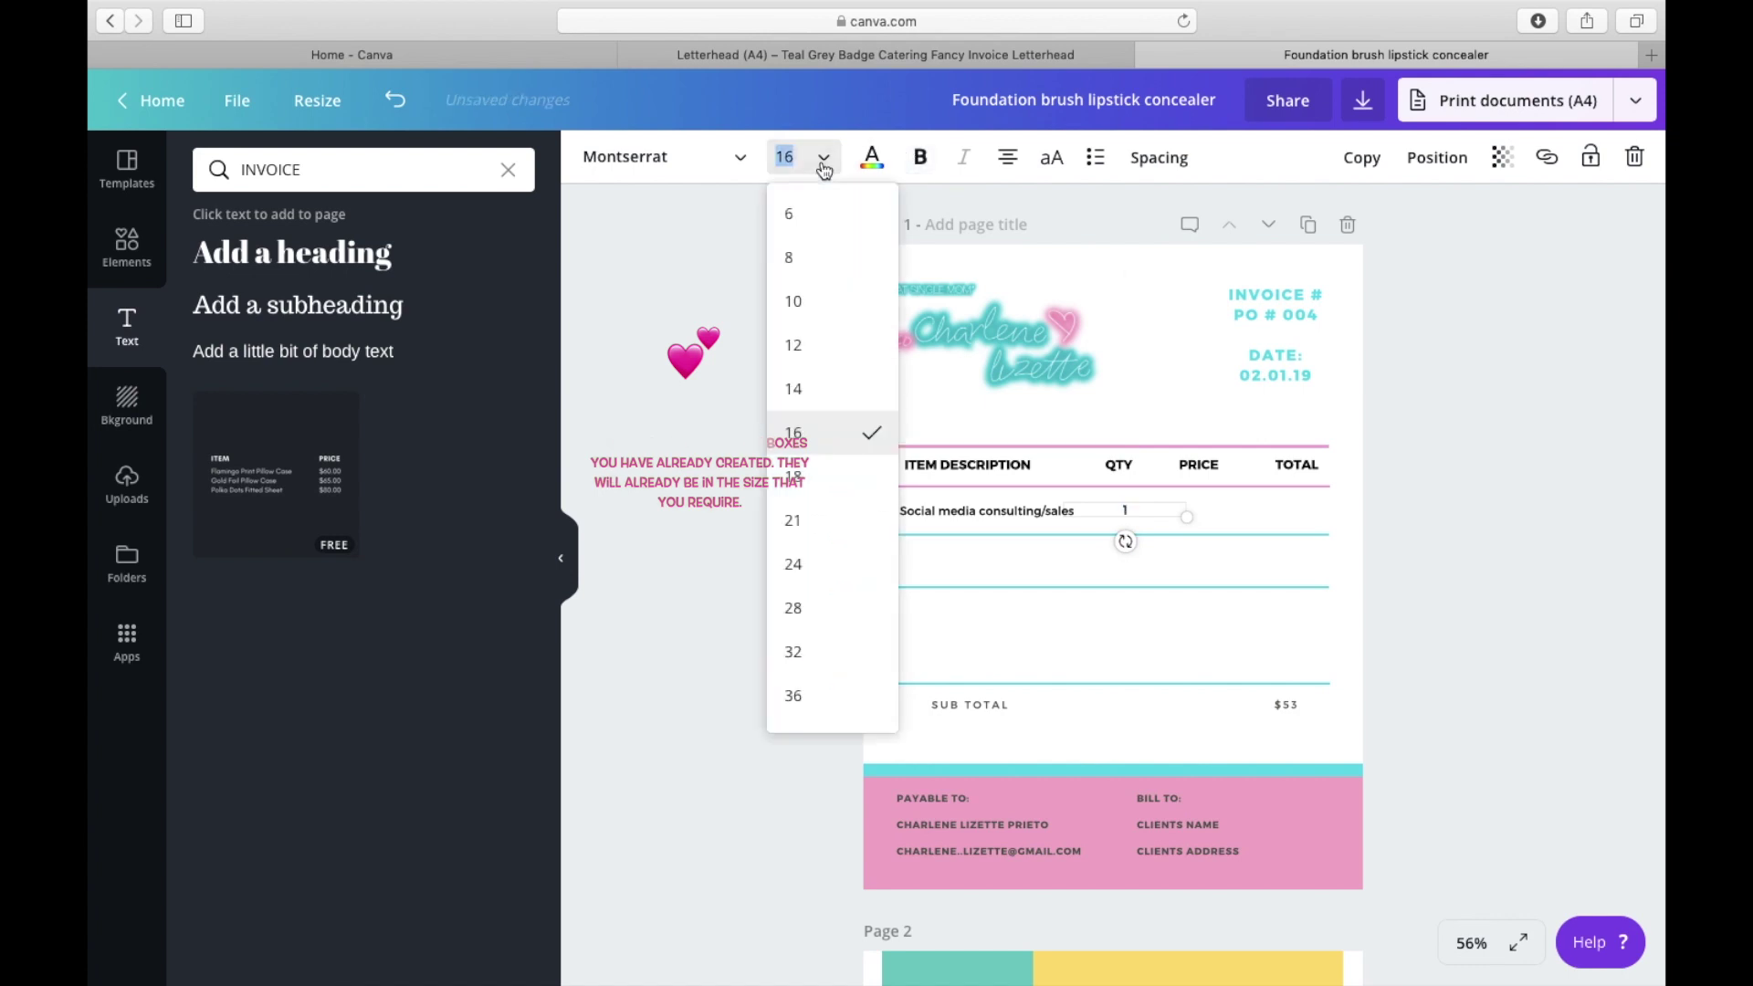
{"action": "left_click", "coordinate": [834, 387]}
{"action": "left_click", "coordinate": [840, 525]}
{"action": "left_click", "coordinate": [1005, 557]}
{"action": "left_click", "coordinate": [1128, 513]}
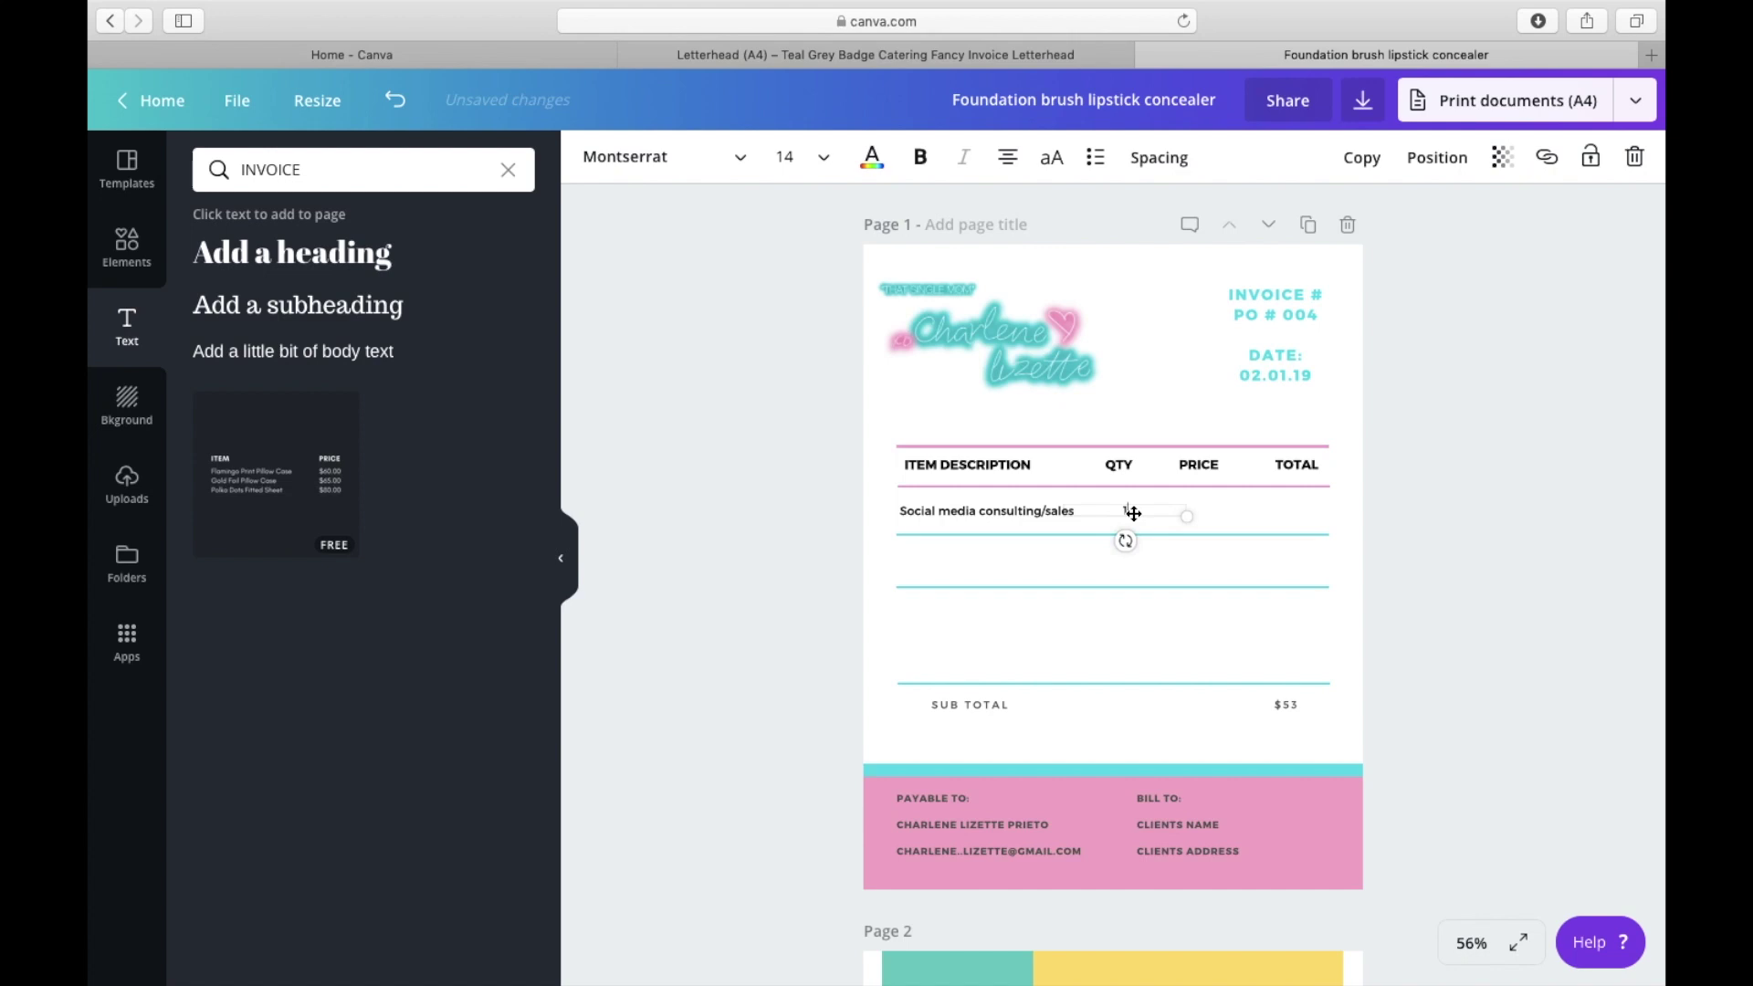
Step: Copy the quantity under PRICE and change it to $1100.00
{"action": "left_click", "coordinate": [1362, 157]}
{"action": "left_click_drag", "start_coordinate": [1192, 513], "coordinate": [1207, 504]}
{"action": "left_click_drag", "start_coordinate": [1207, 504], "coordinate": [1207, 505]}
{"action": "left_click", "coordinate": [1217, 514]}
{"action": "key", "text": "BackSpace"}
{"action": "type", "text": "$1100.00"}
{"action": "left_click", "coordinate": [1296, 513]}
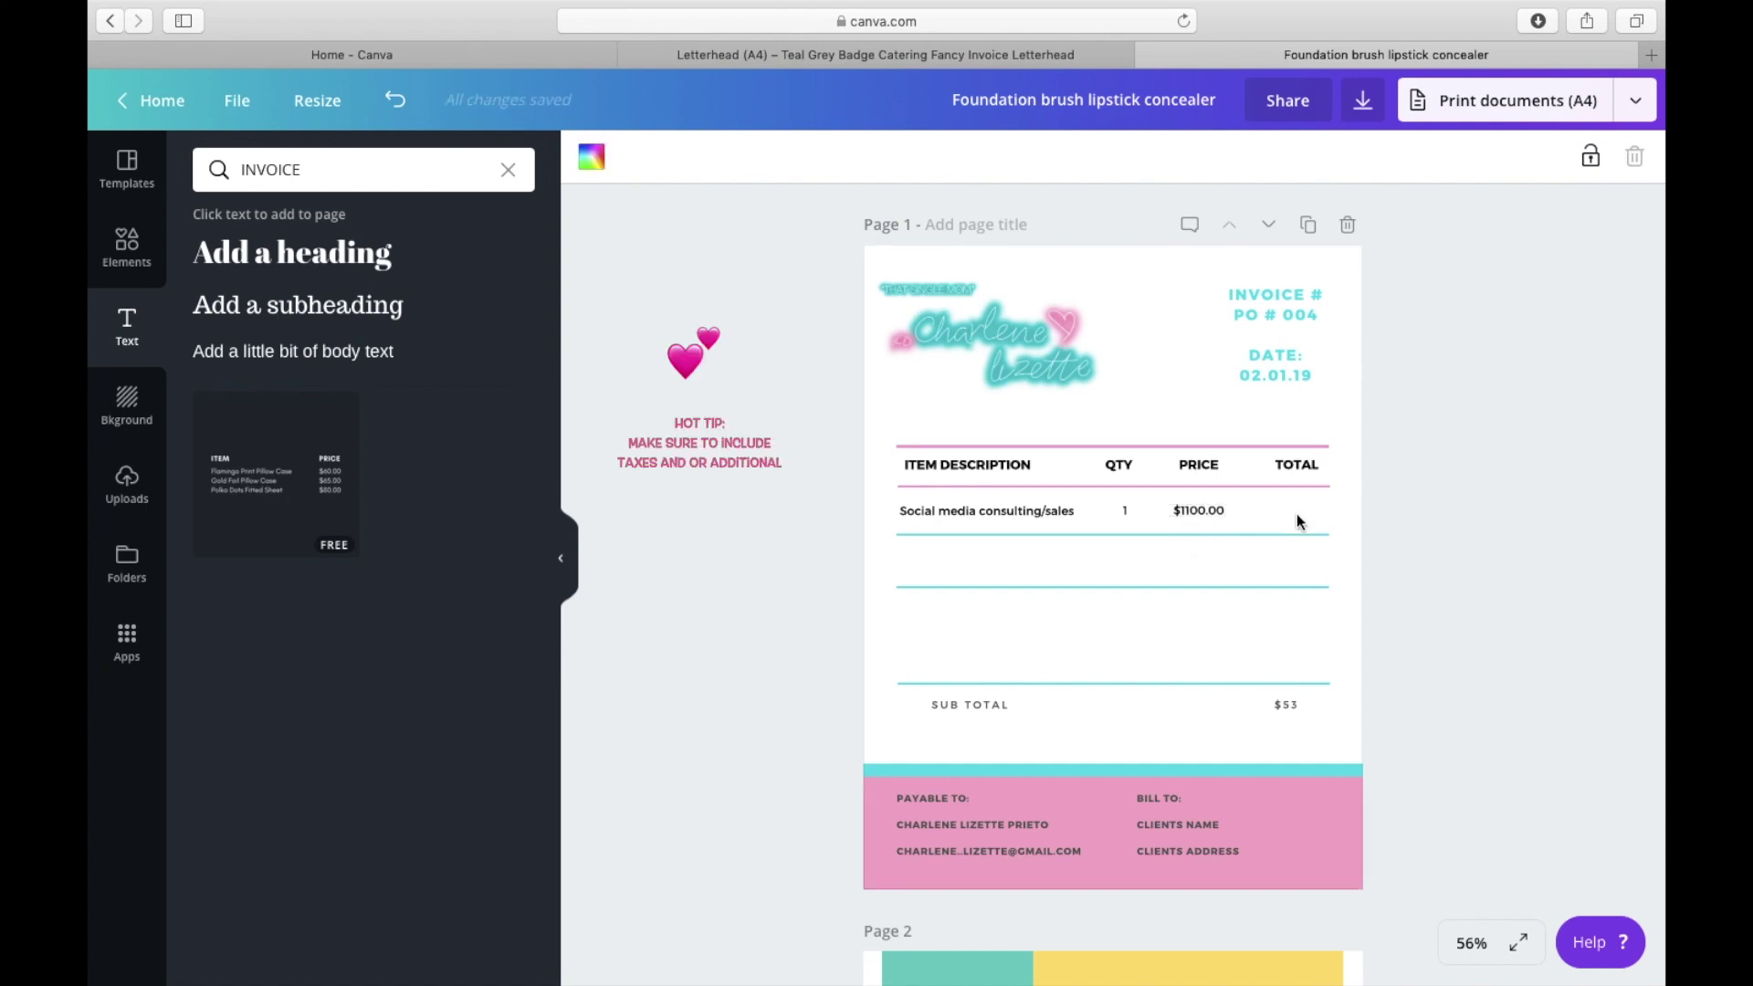
Step: Copy the $1100.00 price into the TOTAL column
{"action": "left_click", "coordinate": [1209, 512]}
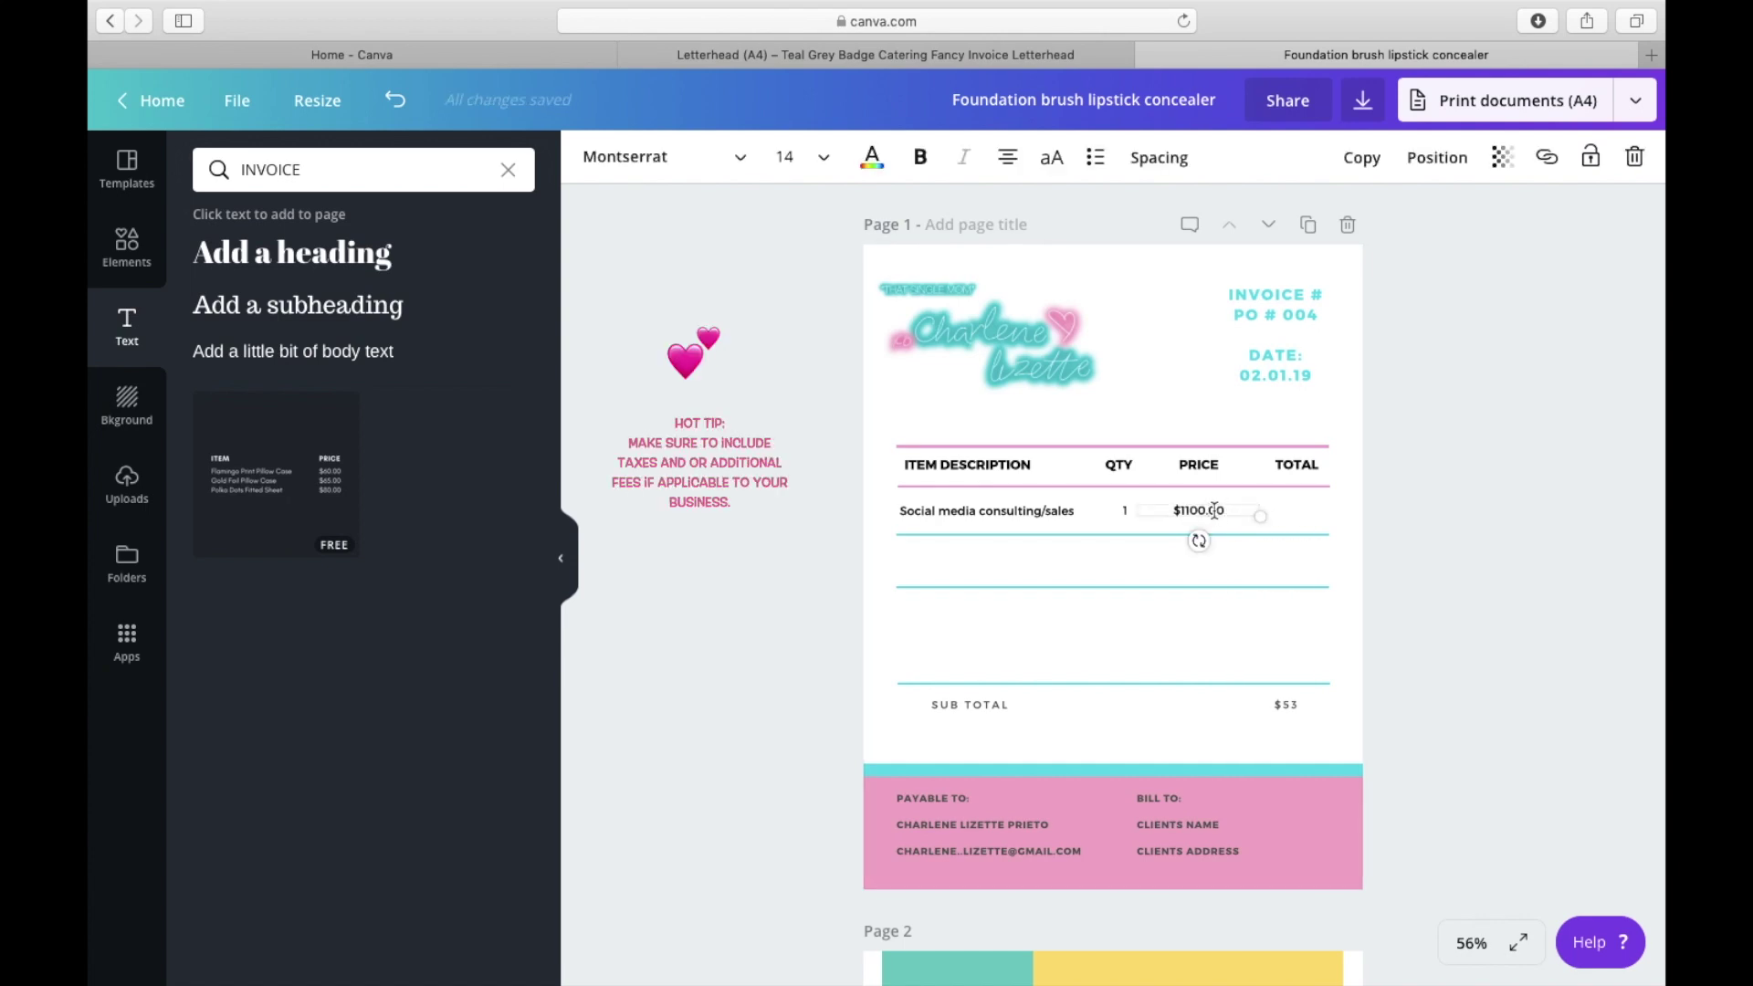
{"action": "left_click", "coordinate": [1361, 157]}
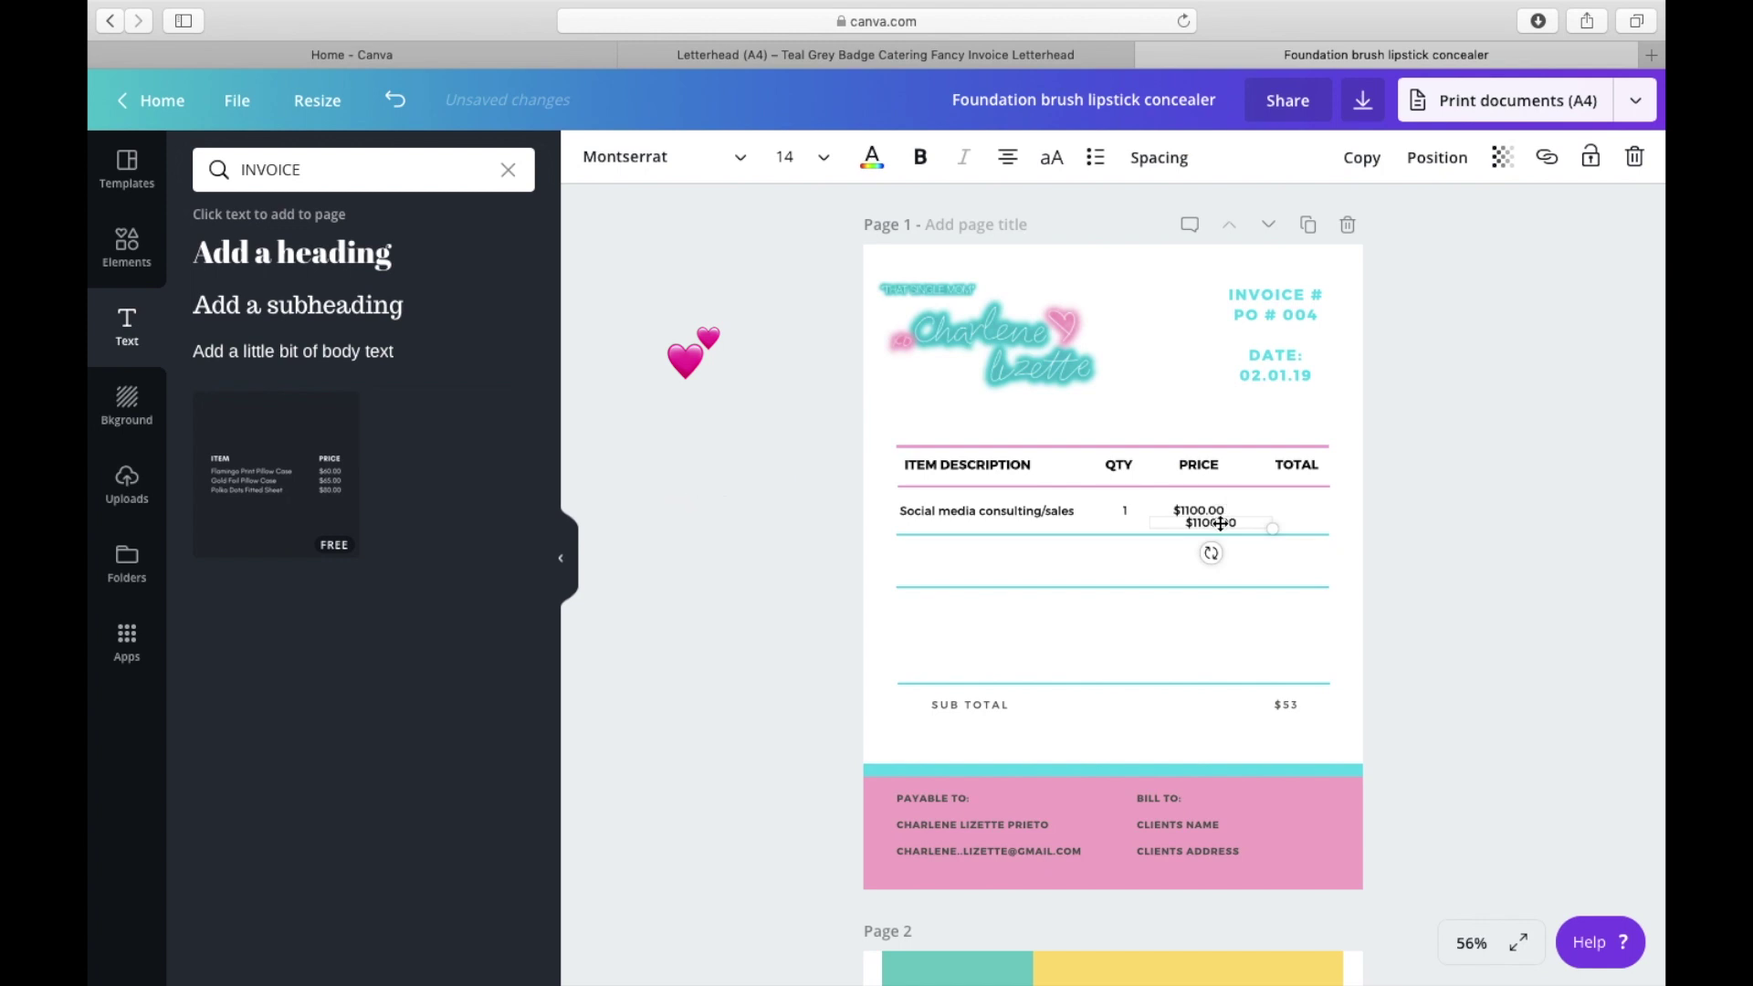
{"action": "left_click_drag", "start_coordinate": [1221, 524], "coordinate": [1307, 511]}
{"action": "left_click", "coordinate": [1192, 709]}
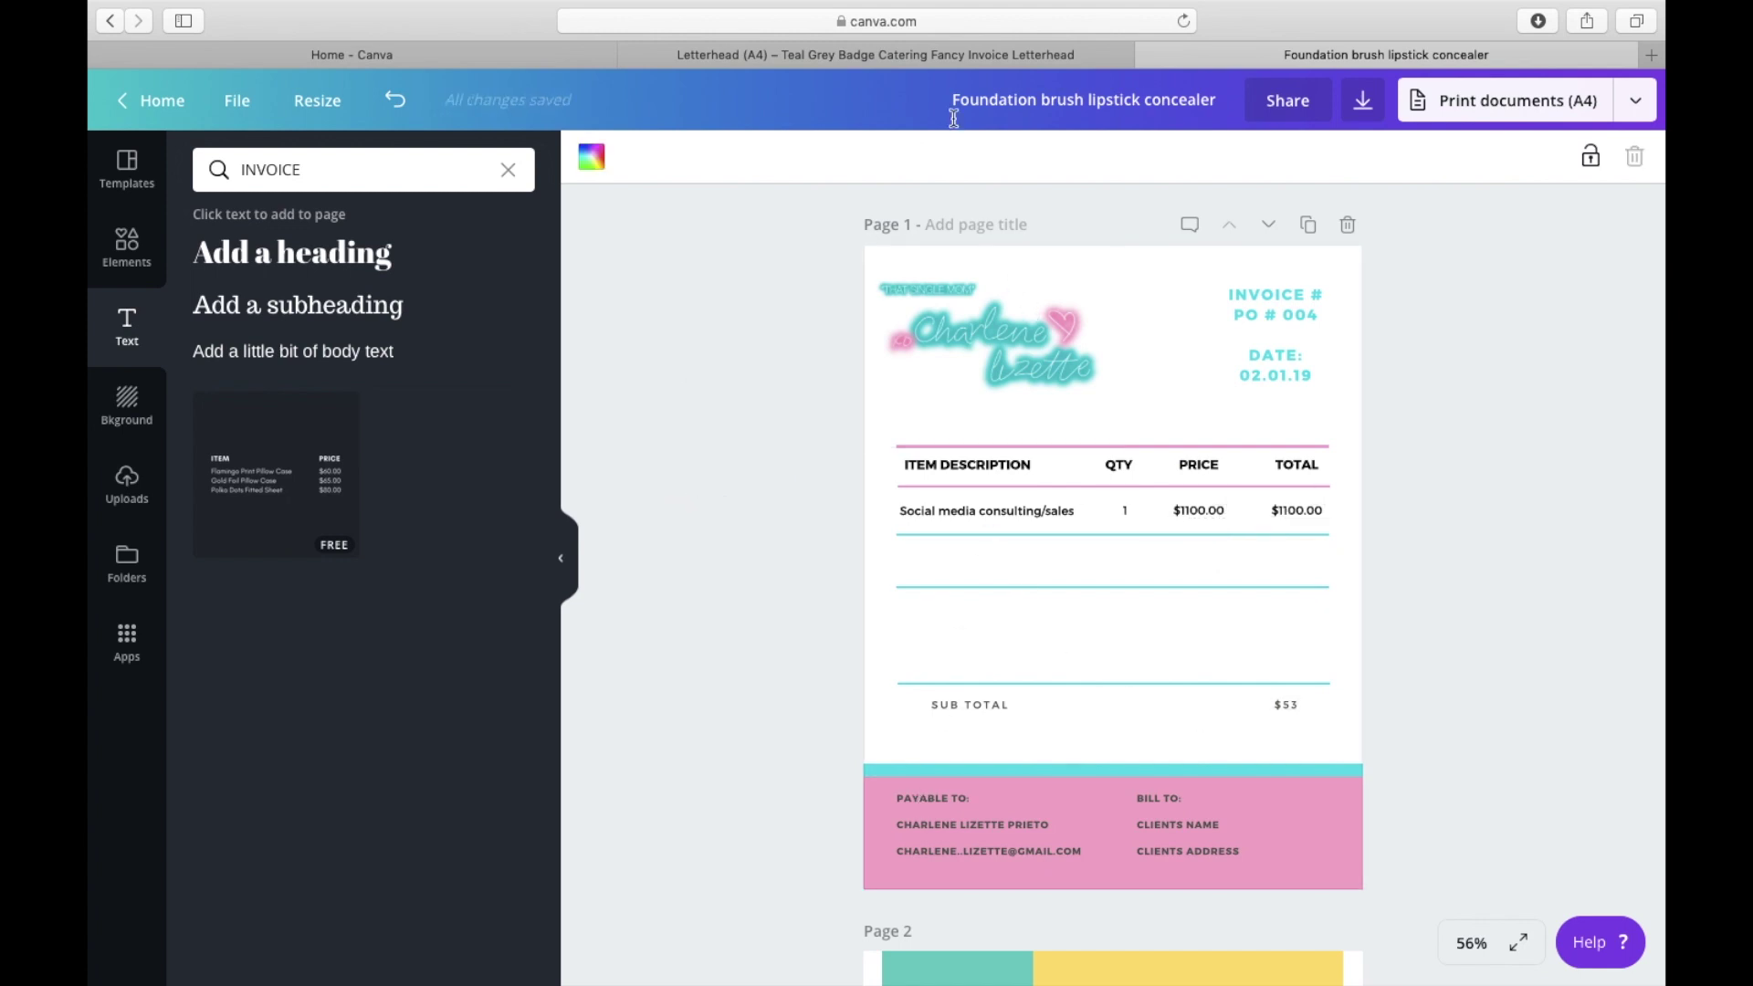
{"action": "mouse_move", "coordinate": [1001, 4]}
Step: Enlarge the SUB TOTAL label to size 18 and nudge it slightly right
{"action": "left_click", "coordinate": [983, 711]}
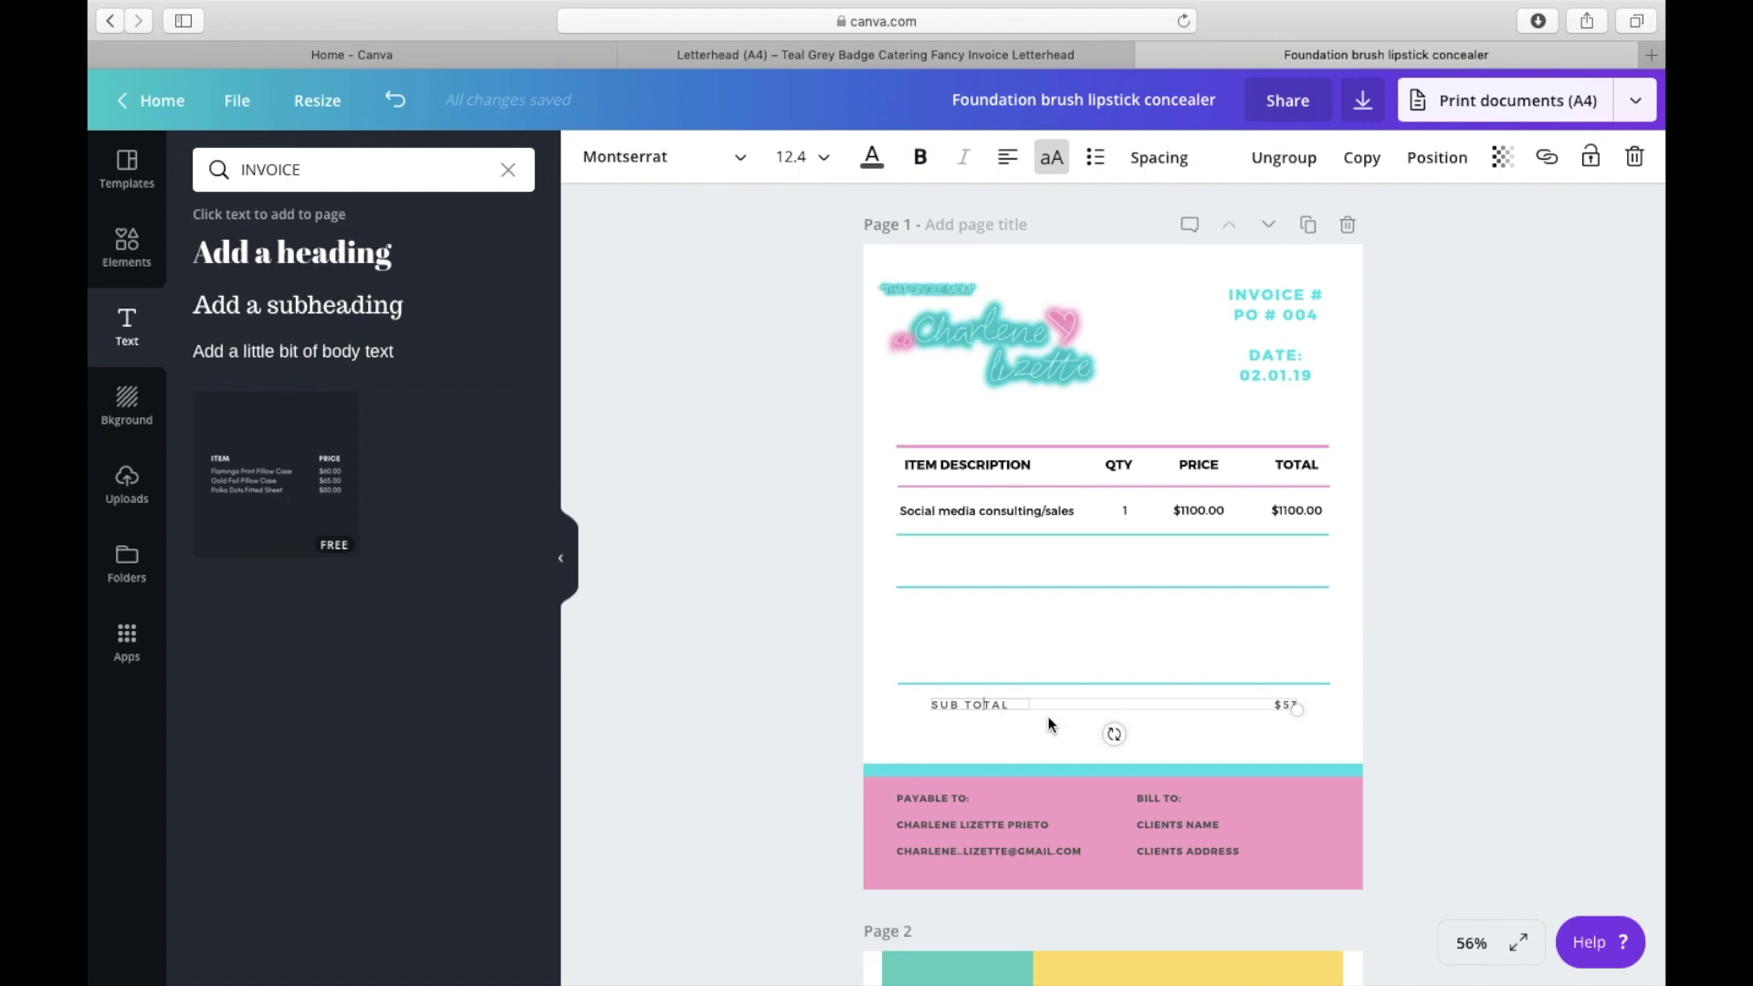
{"action": "left_click", "coordinate": [1006, 703]}
{"action": "left_click", "coordinate": [934, 705], "text": "shift"}
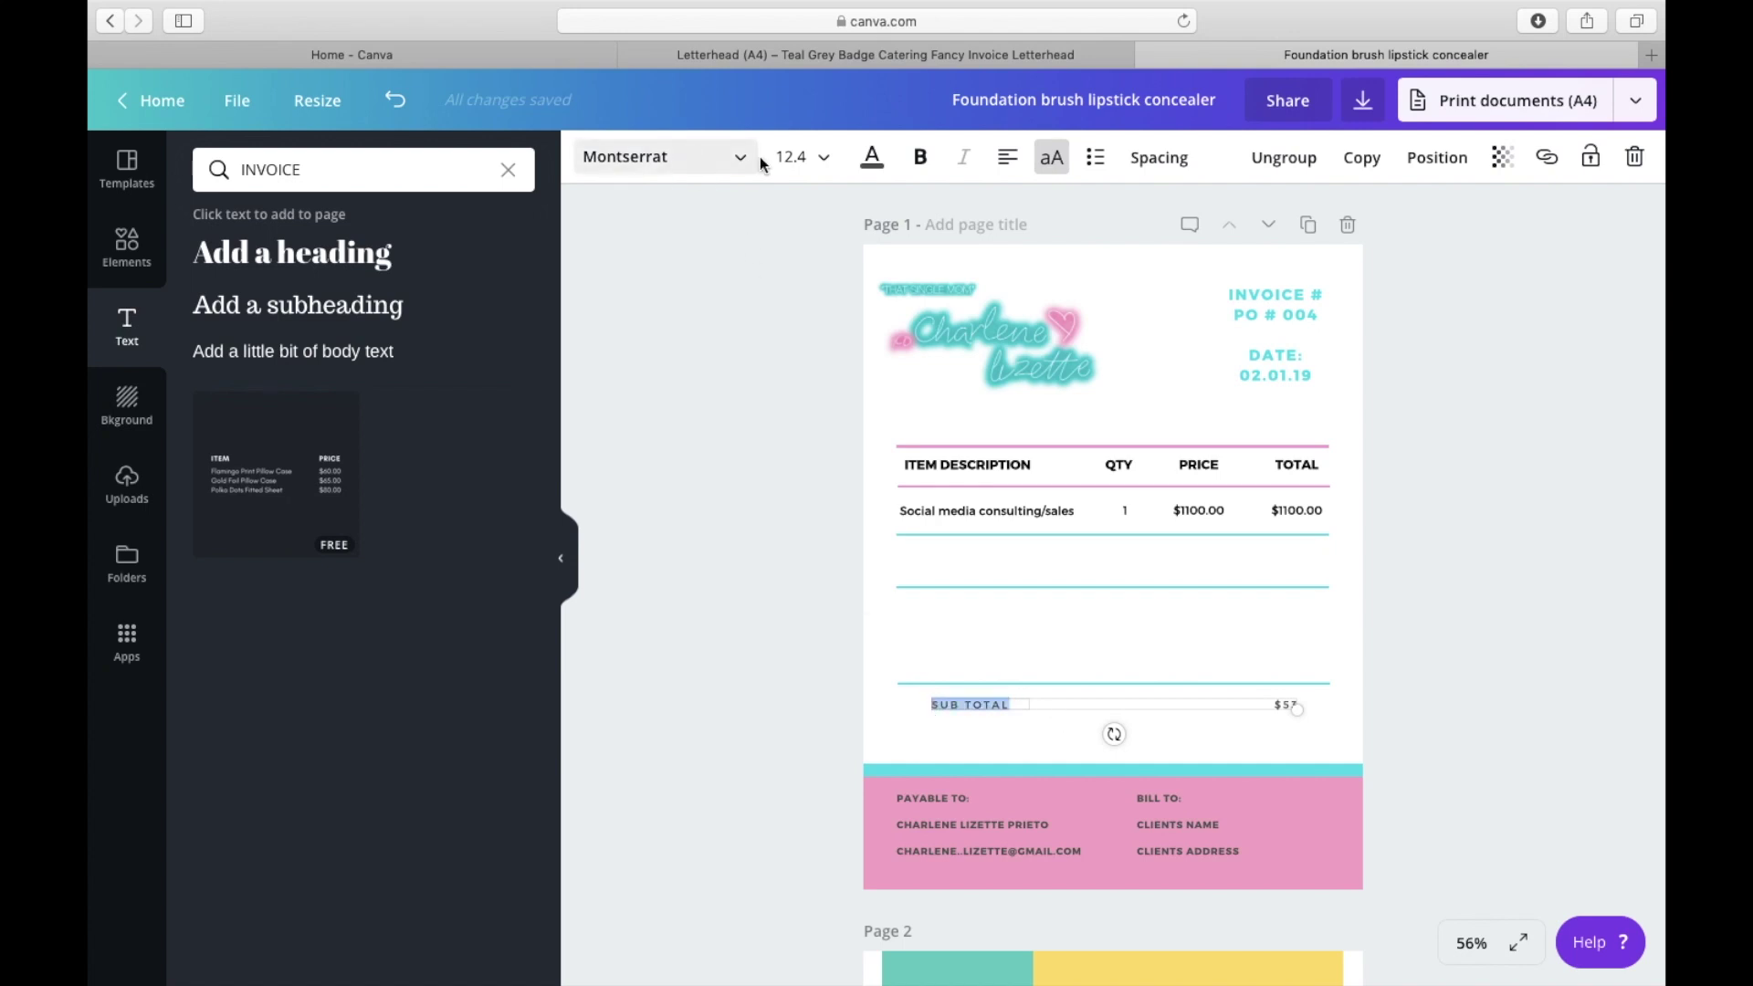
{"action": "left_click", "coordinate": [803, 157]}
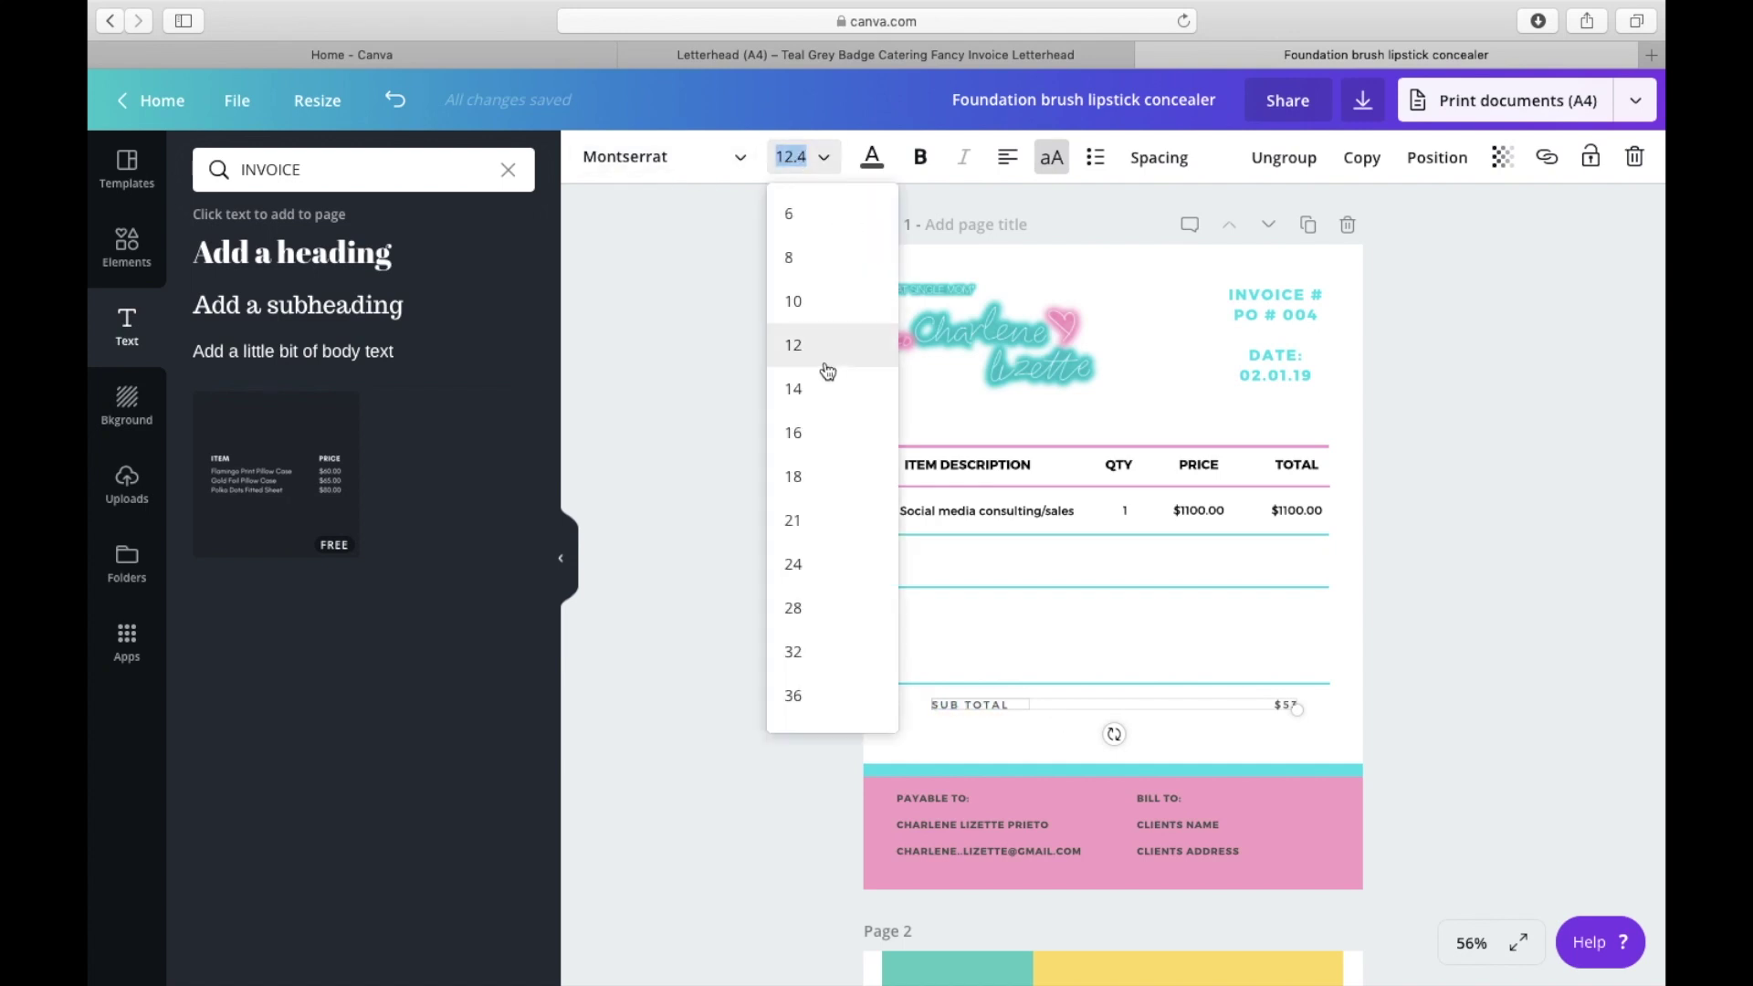
{"action": "left_click", "coordinate": [829, 476]}
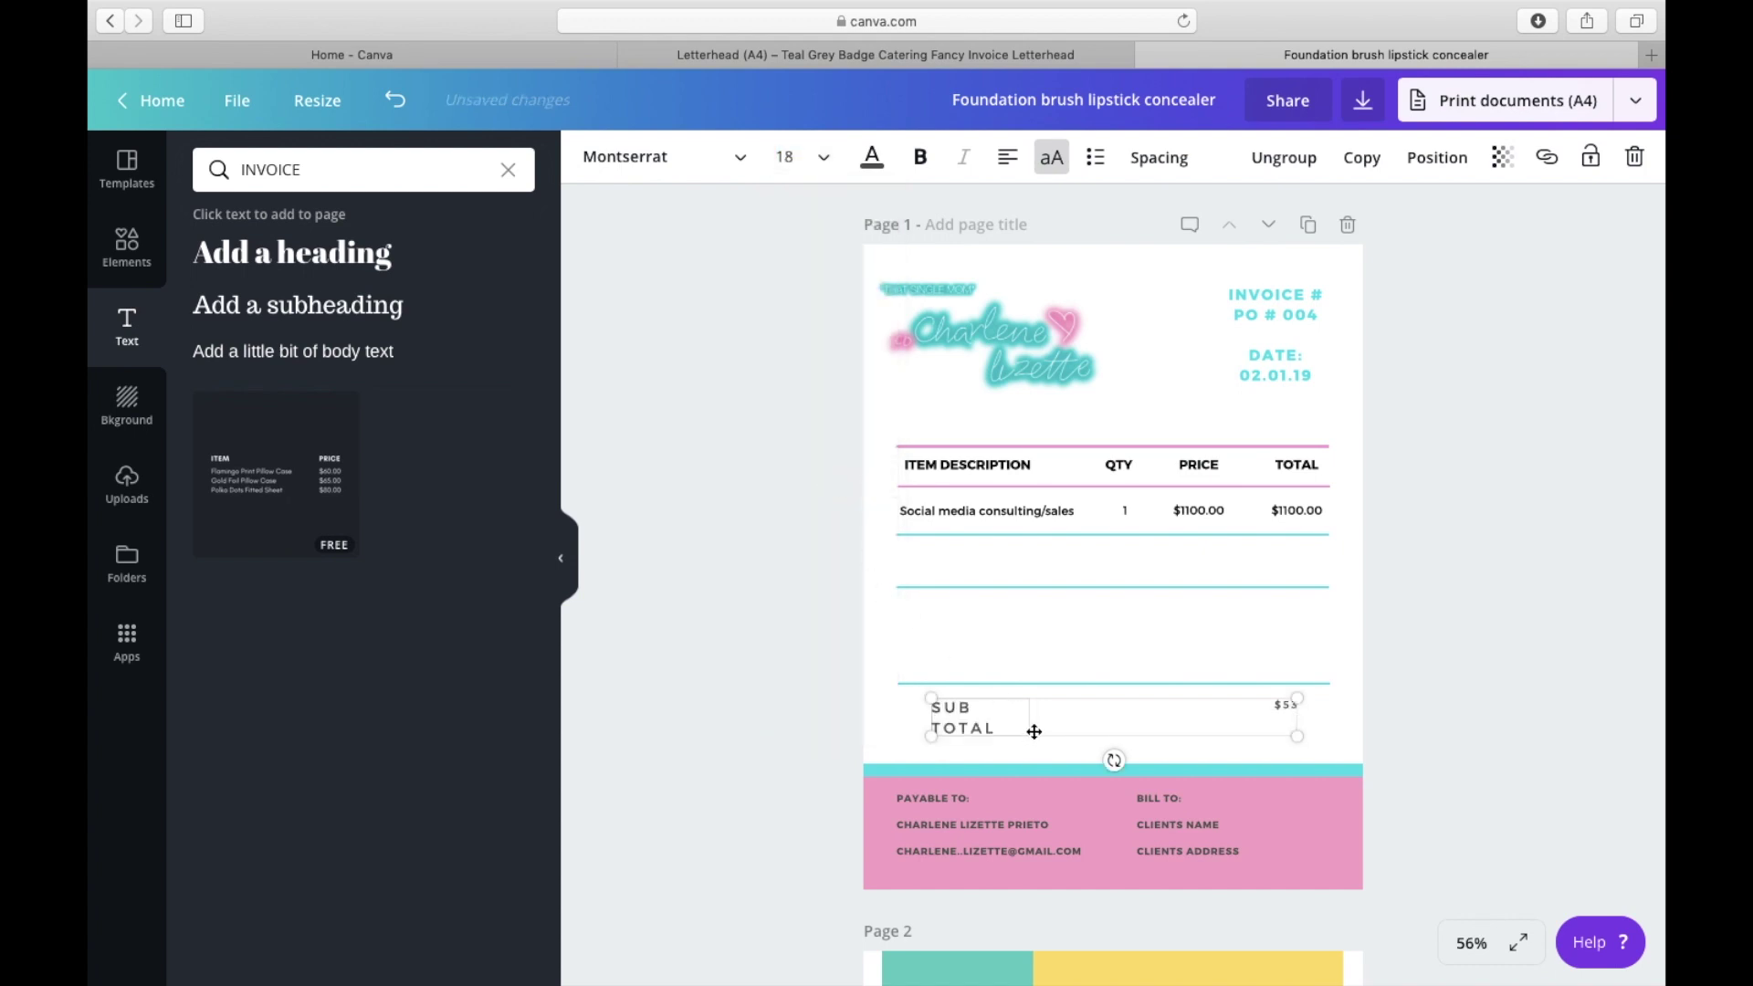
{"action": "left_click_drag", "start_coordinate": [1033, 723], "coordinate": [931, 737]}
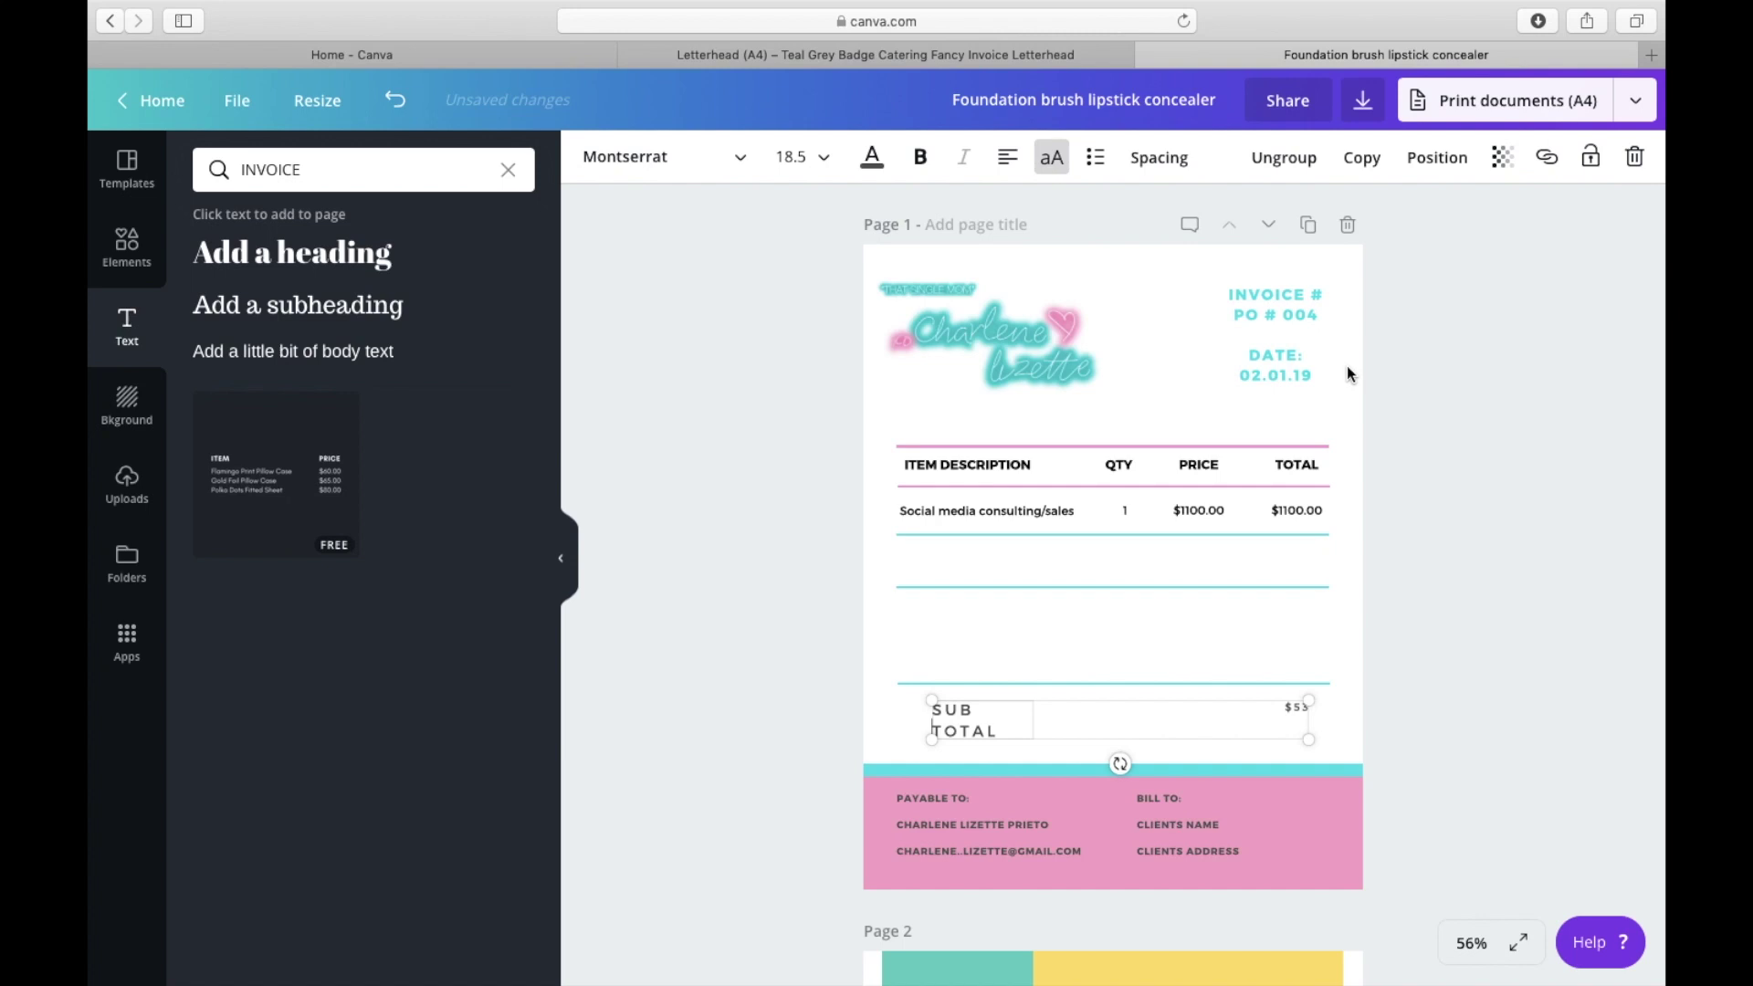
Step: Change the label to a bold size-18 SUBTOTAL on one line, adding TOTAL beneath
{"action": "double_click", "coordinate": [986, 731]}
{"action": "key", "text": "BackSpace"}
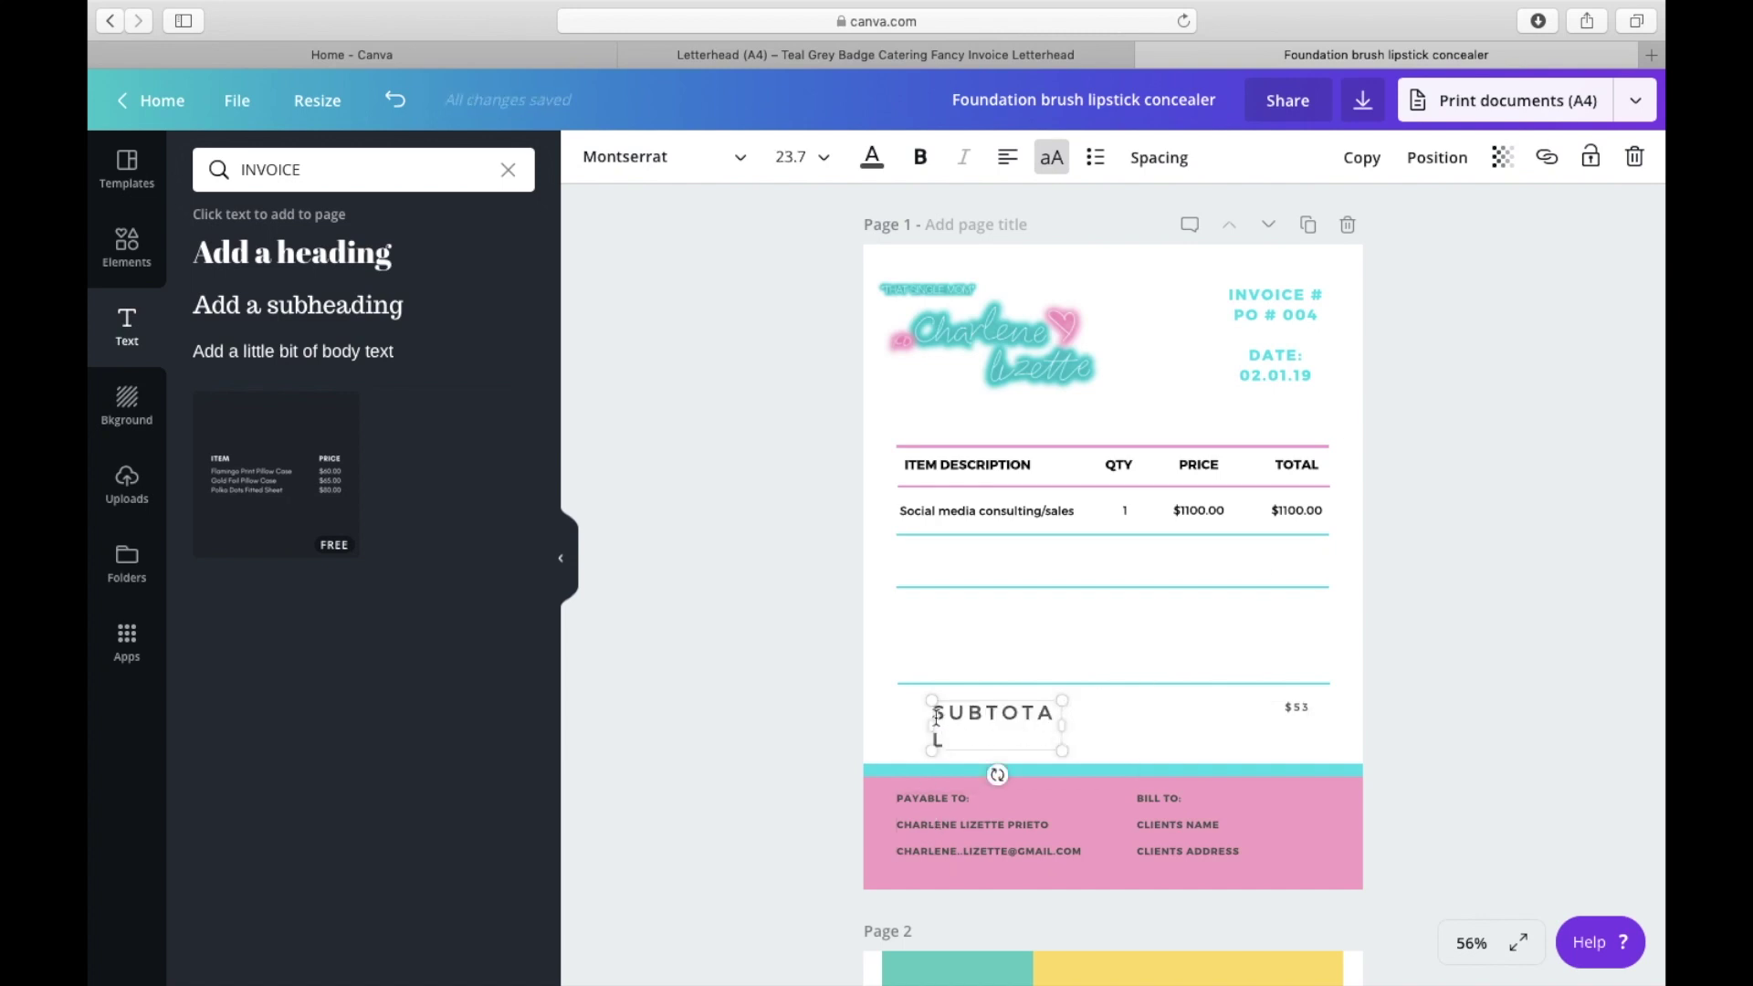
{"action": "left_click_drag", "start_coordinate": [932, 726], "coordinate": [908, 726]}
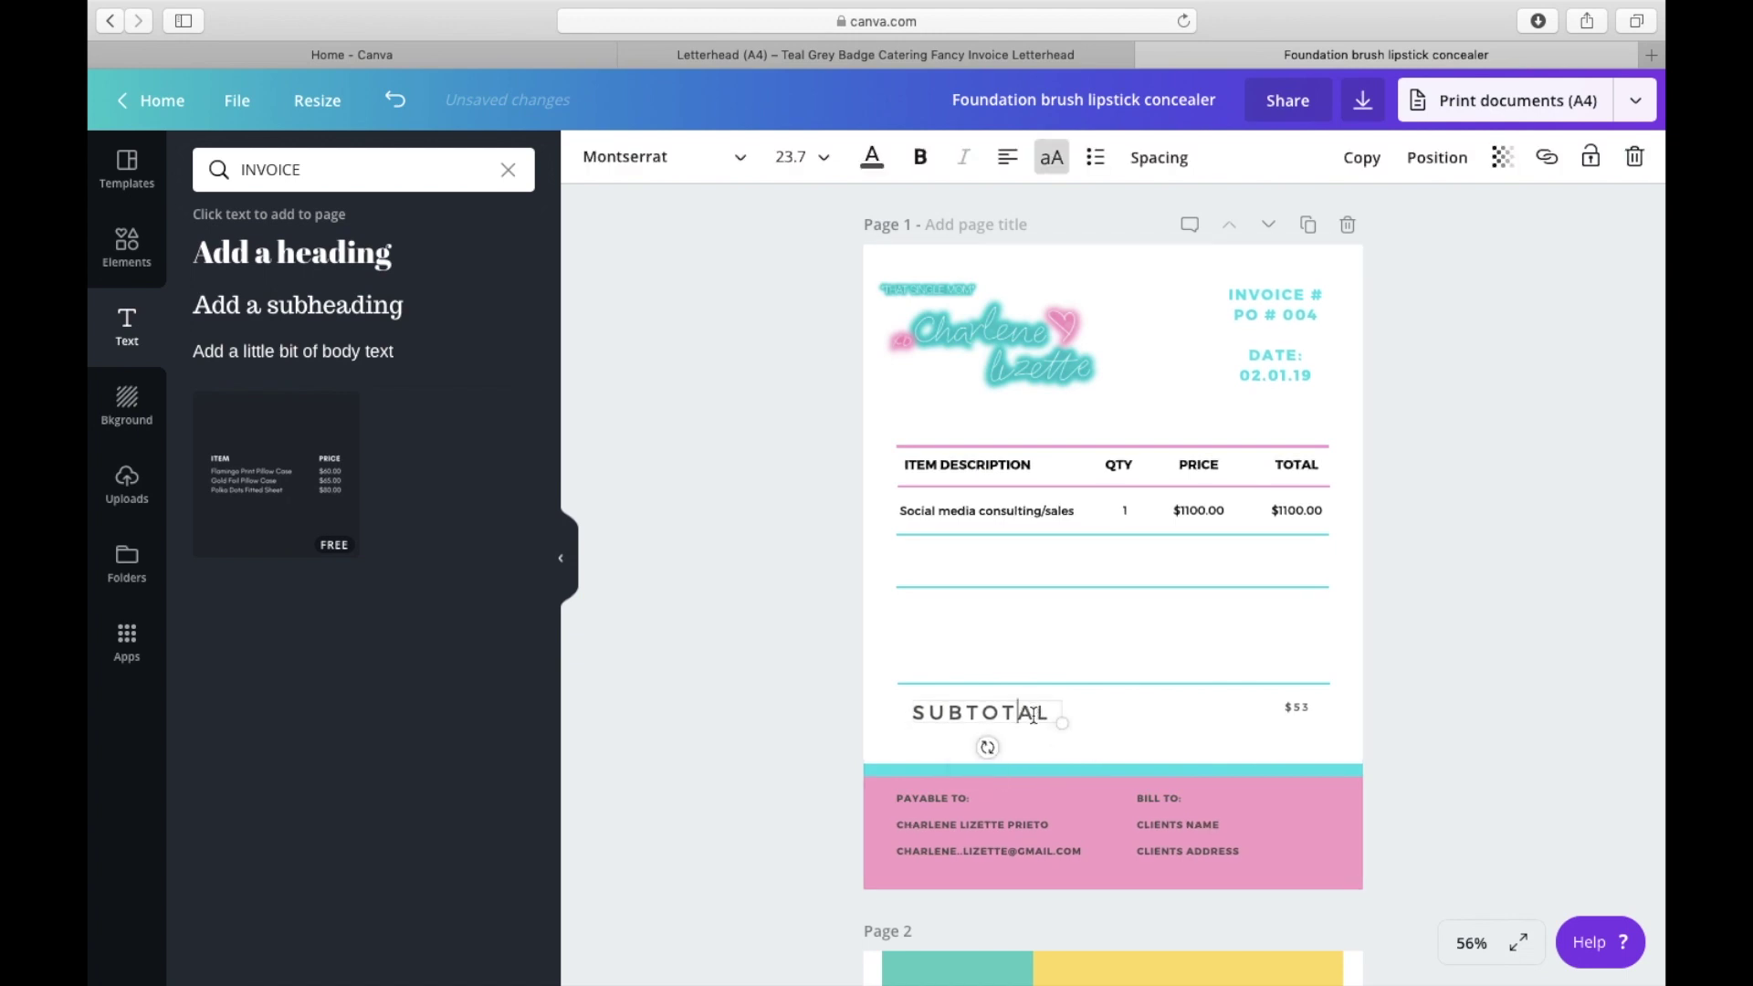
{"action": "left_click", "coordinate": [808, 153]}
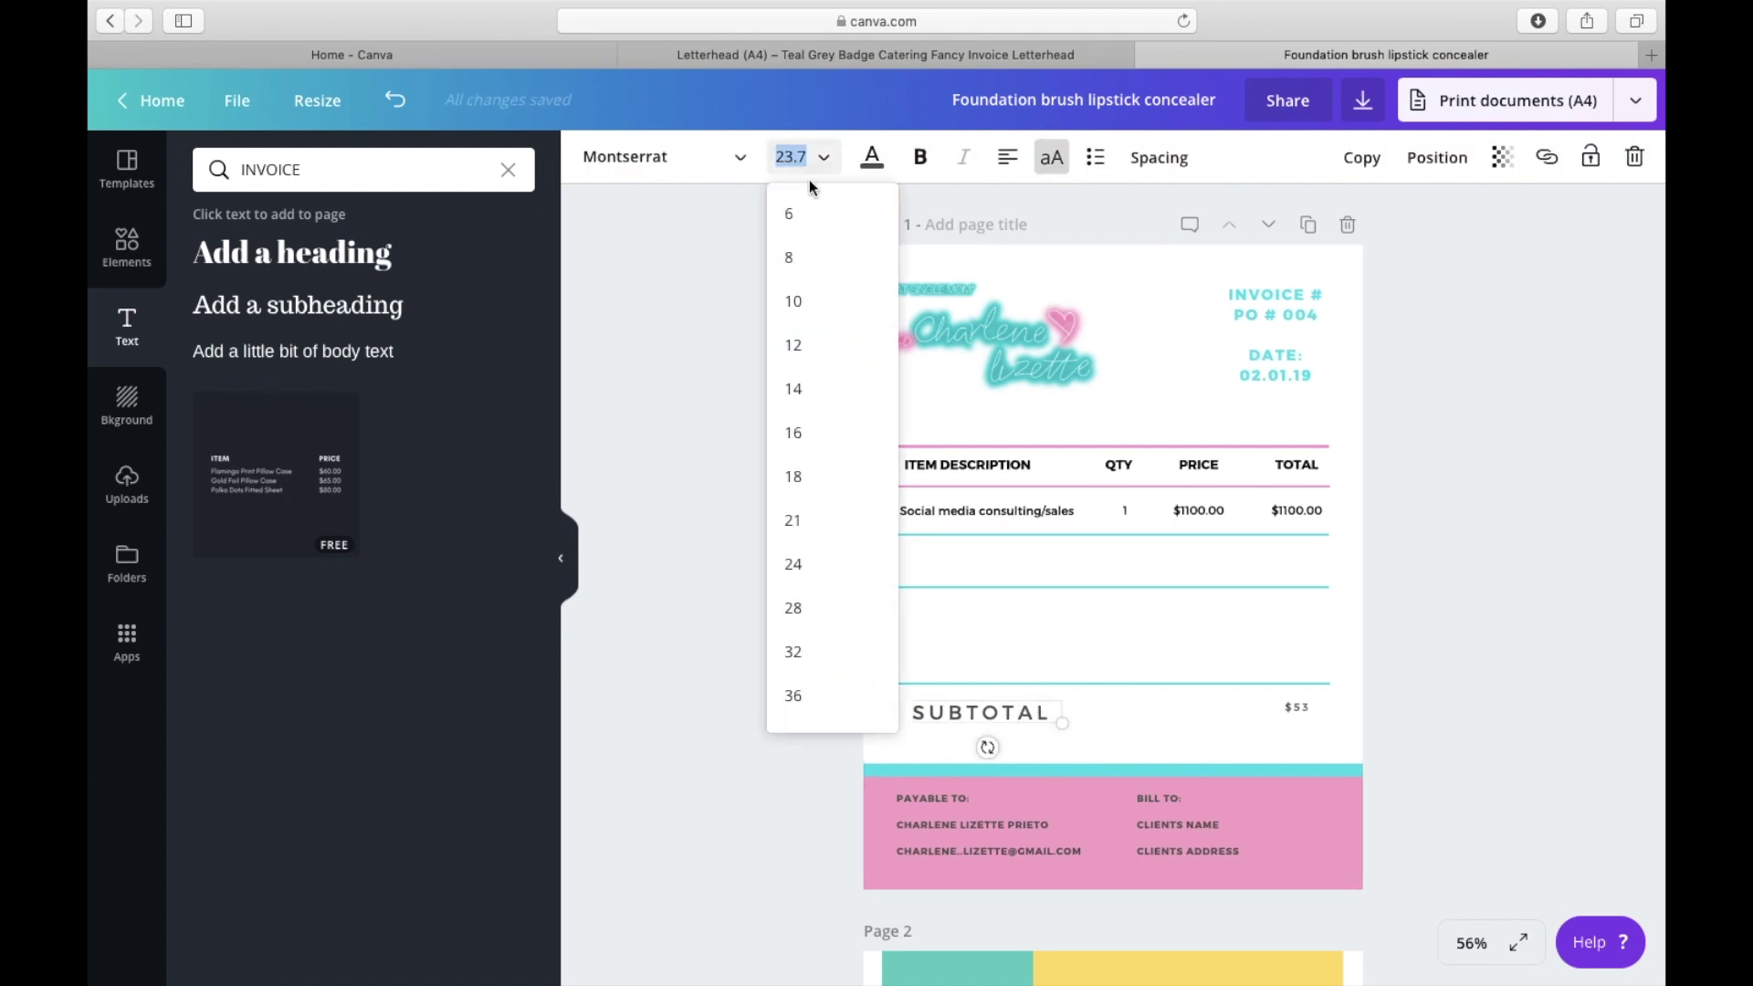
{"action": "left_click", "coordinate": [827, 493]}
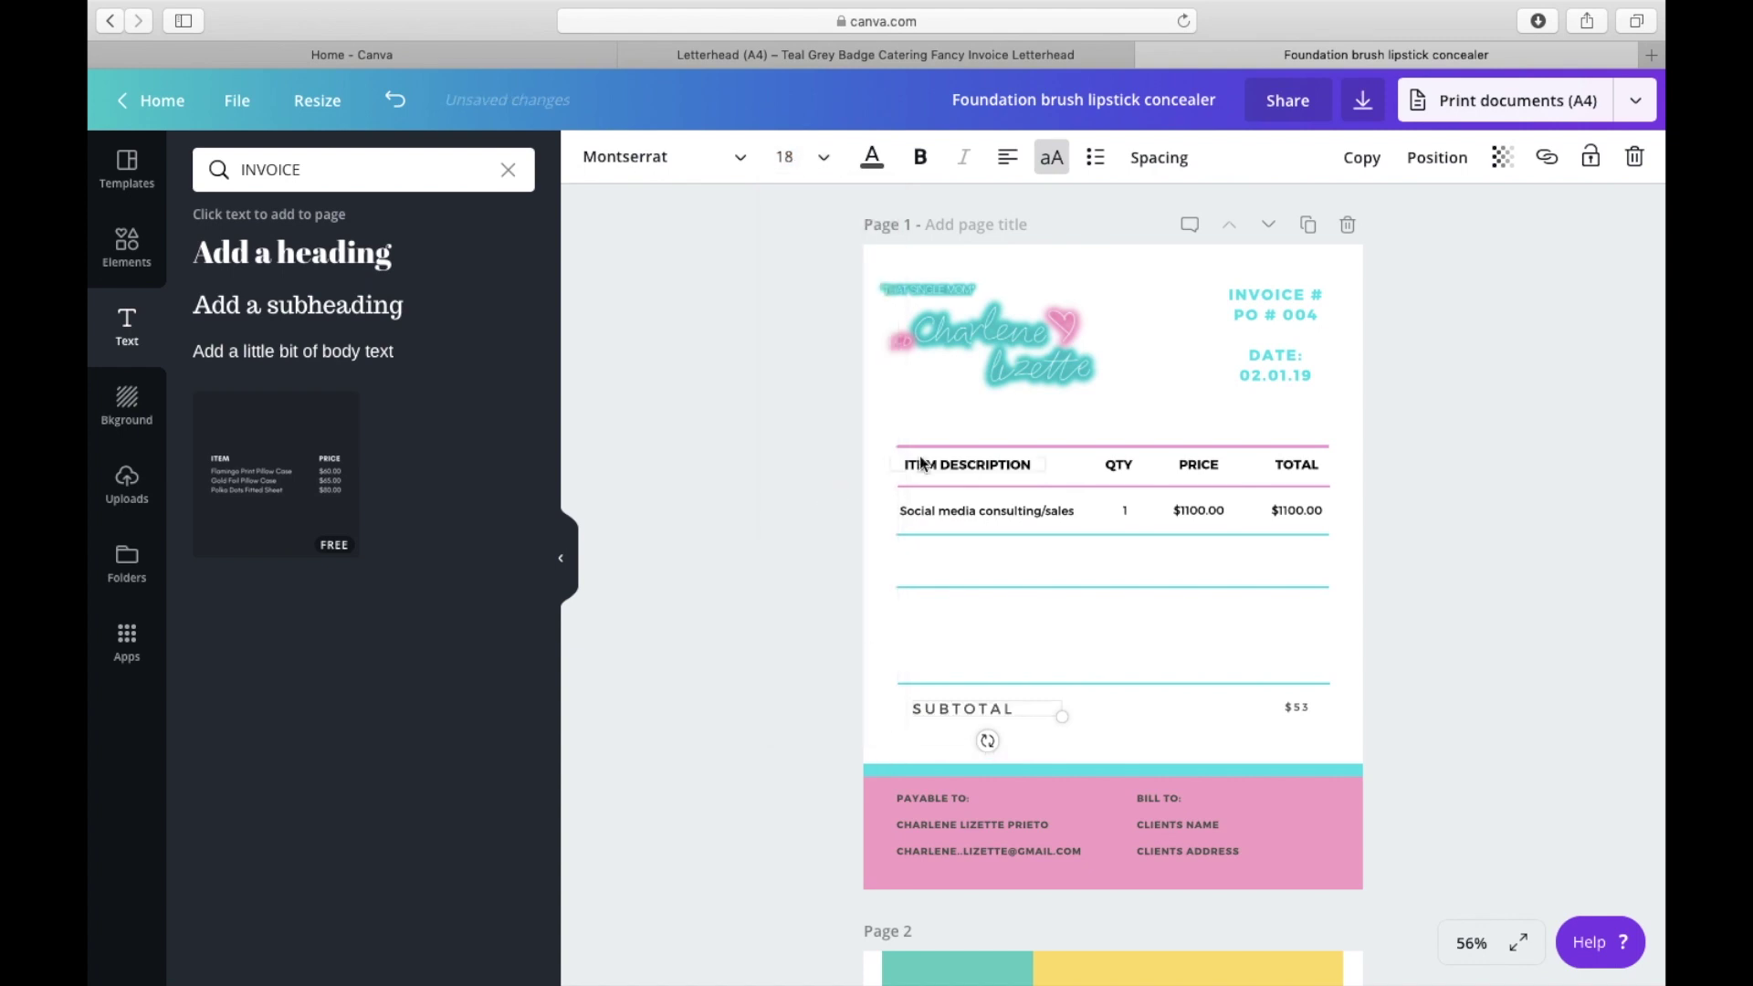
{"action": "left_click", "coordinate": [920, 157]}
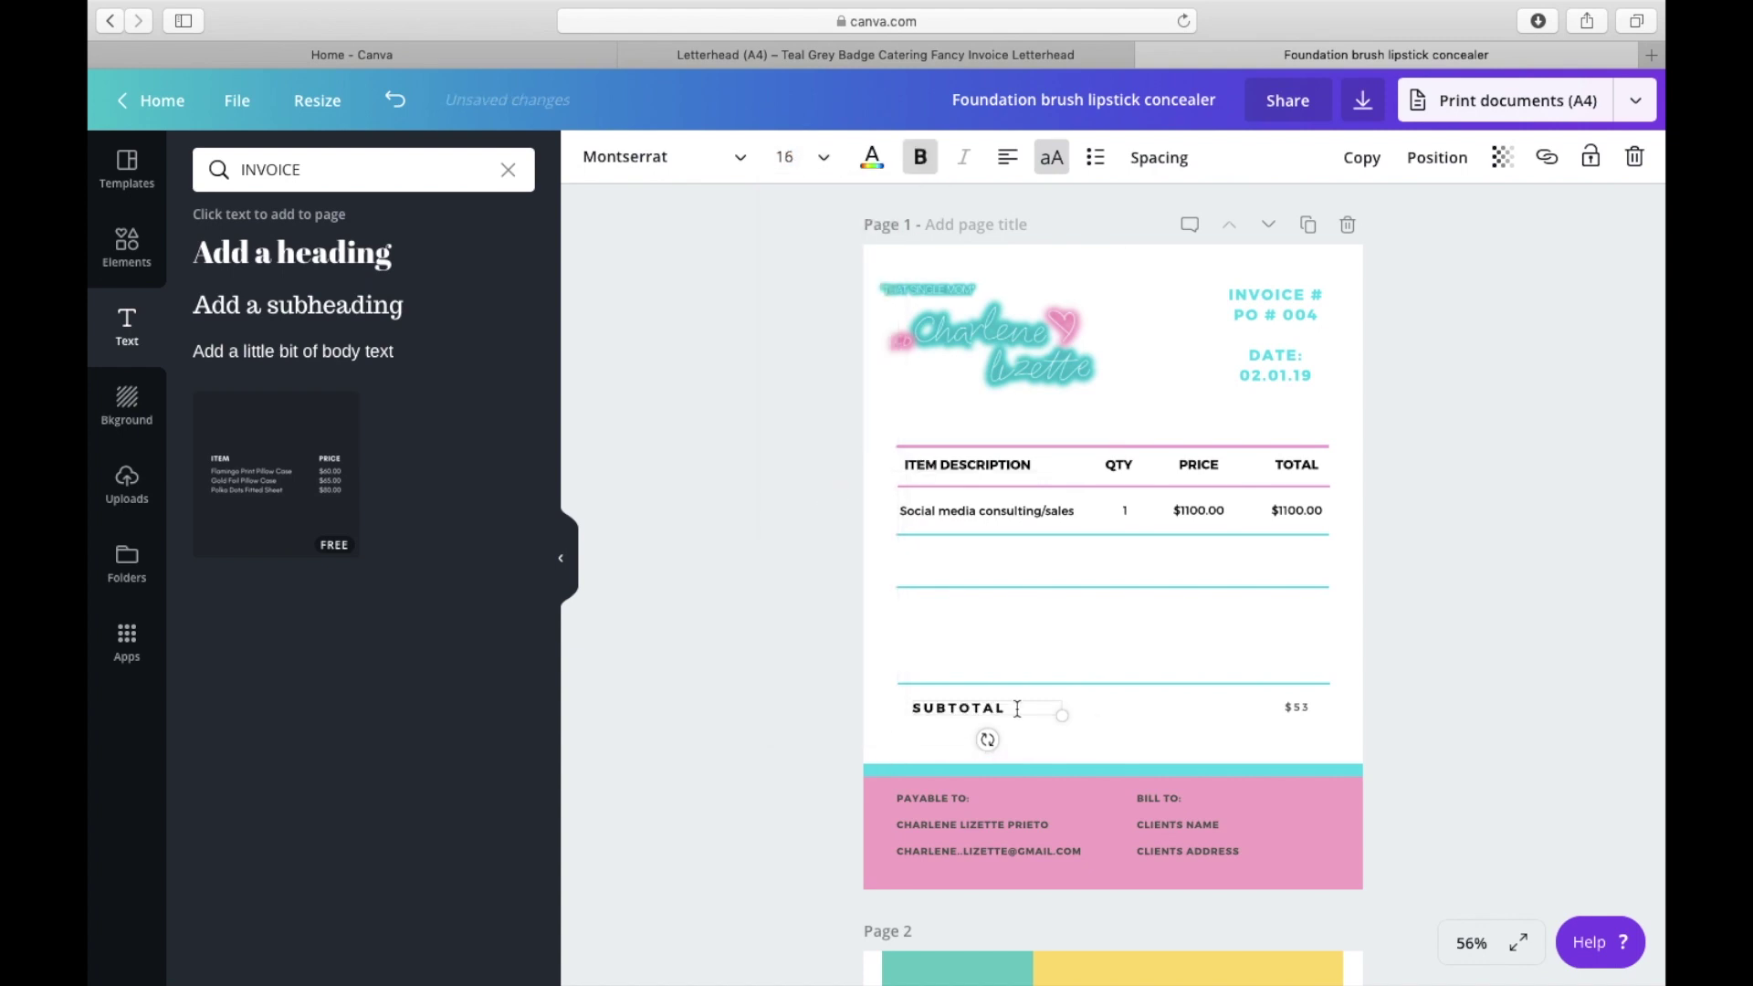
{"action": "key", "text": "Return"}
{"action": "type", "text": "TOTAL"}
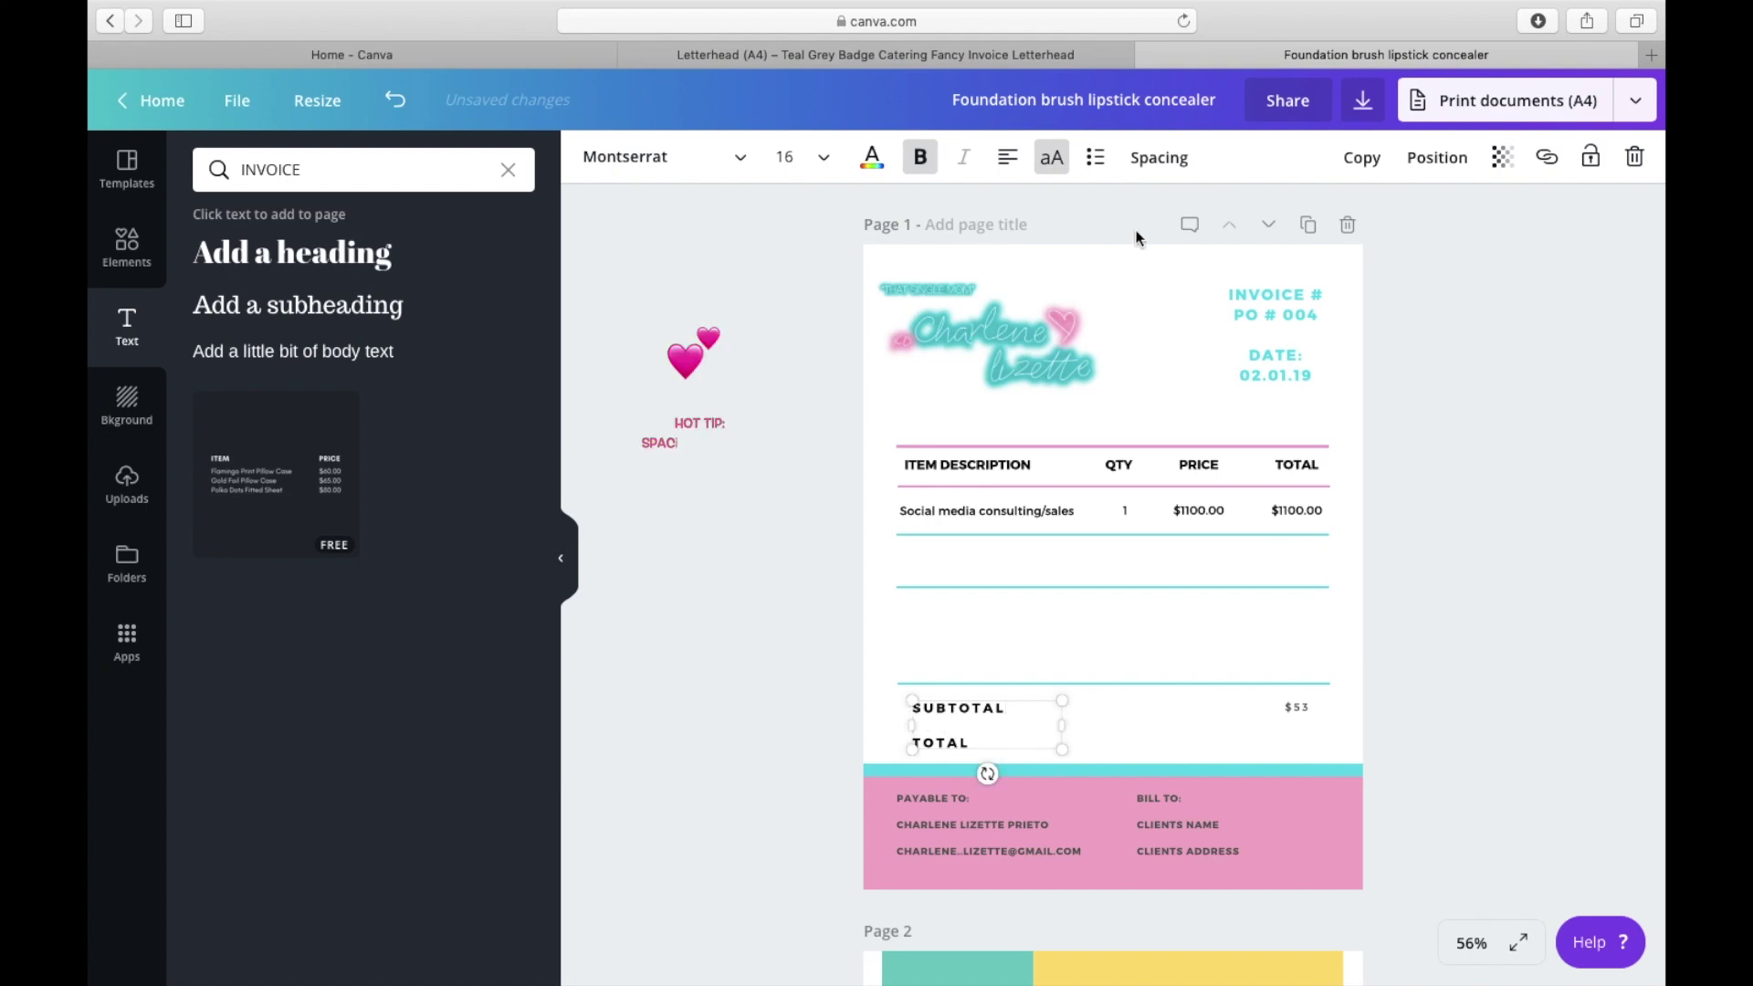
Step: Set the SUBTOTAL/TOTAL label's letter spacing to 184 and line height to 1.2
{"action": "left_click", "coordinate": [1143, 160]}
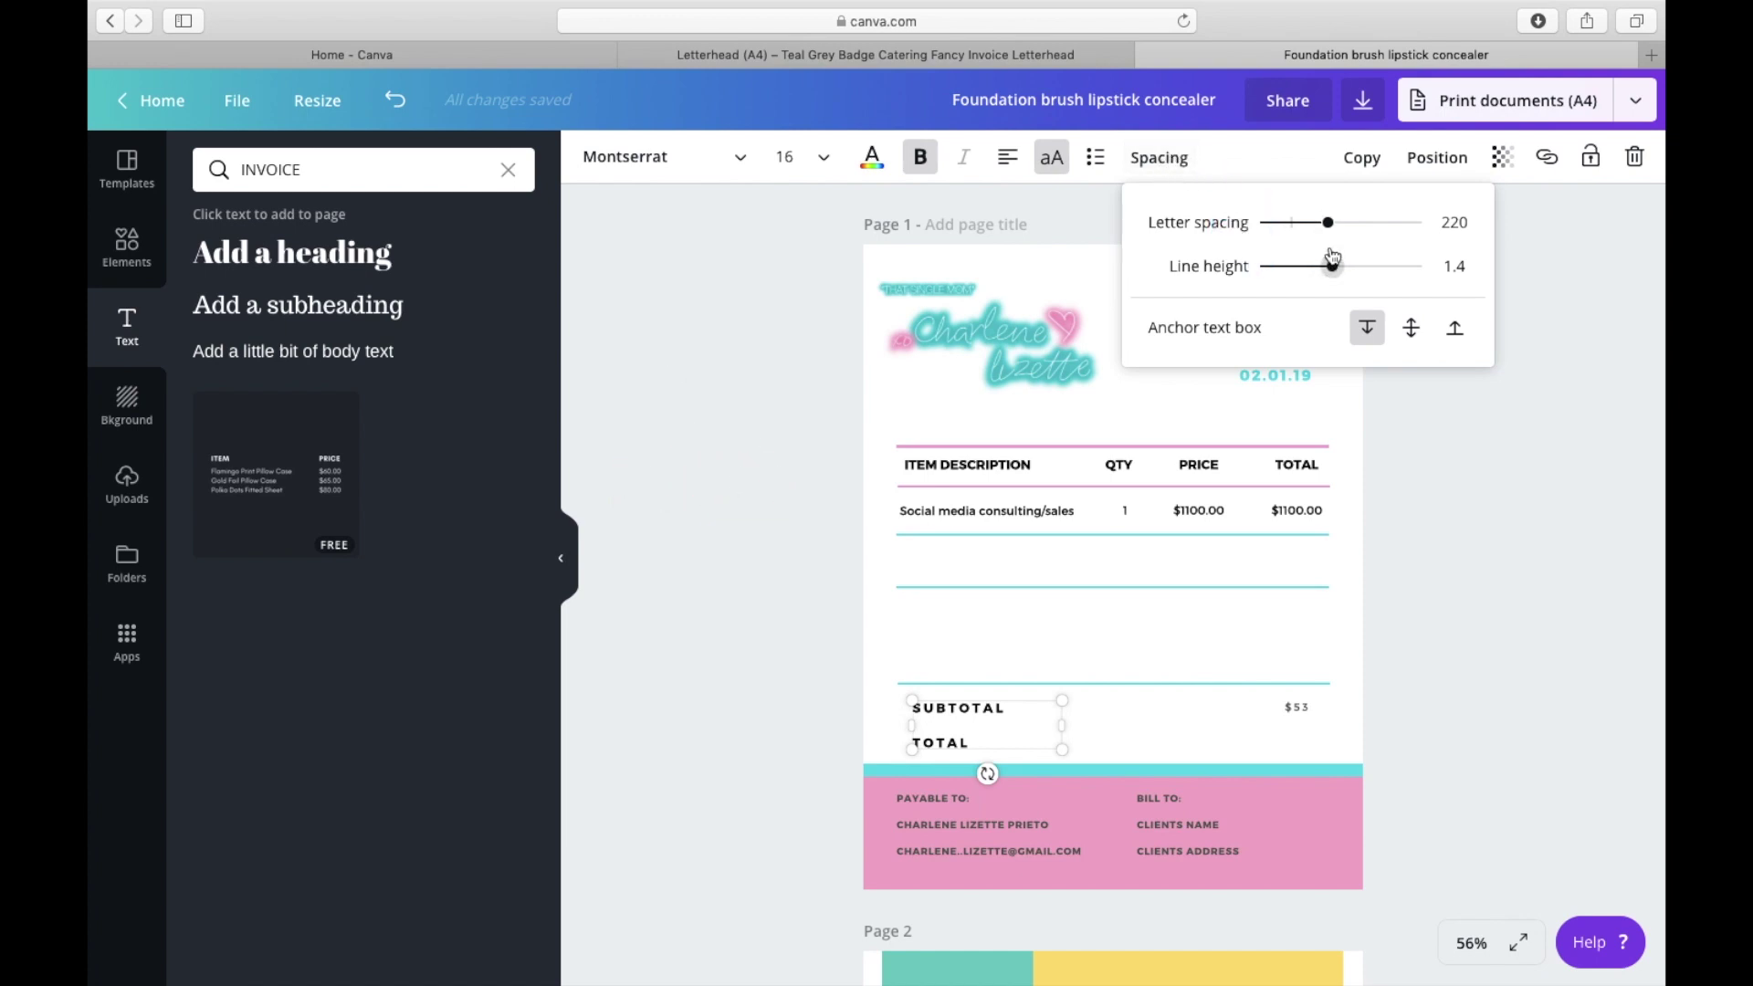
{"action": "left_click_drag", "start_coordinate": [1335, 236], "coordinate": [1309, 279]}
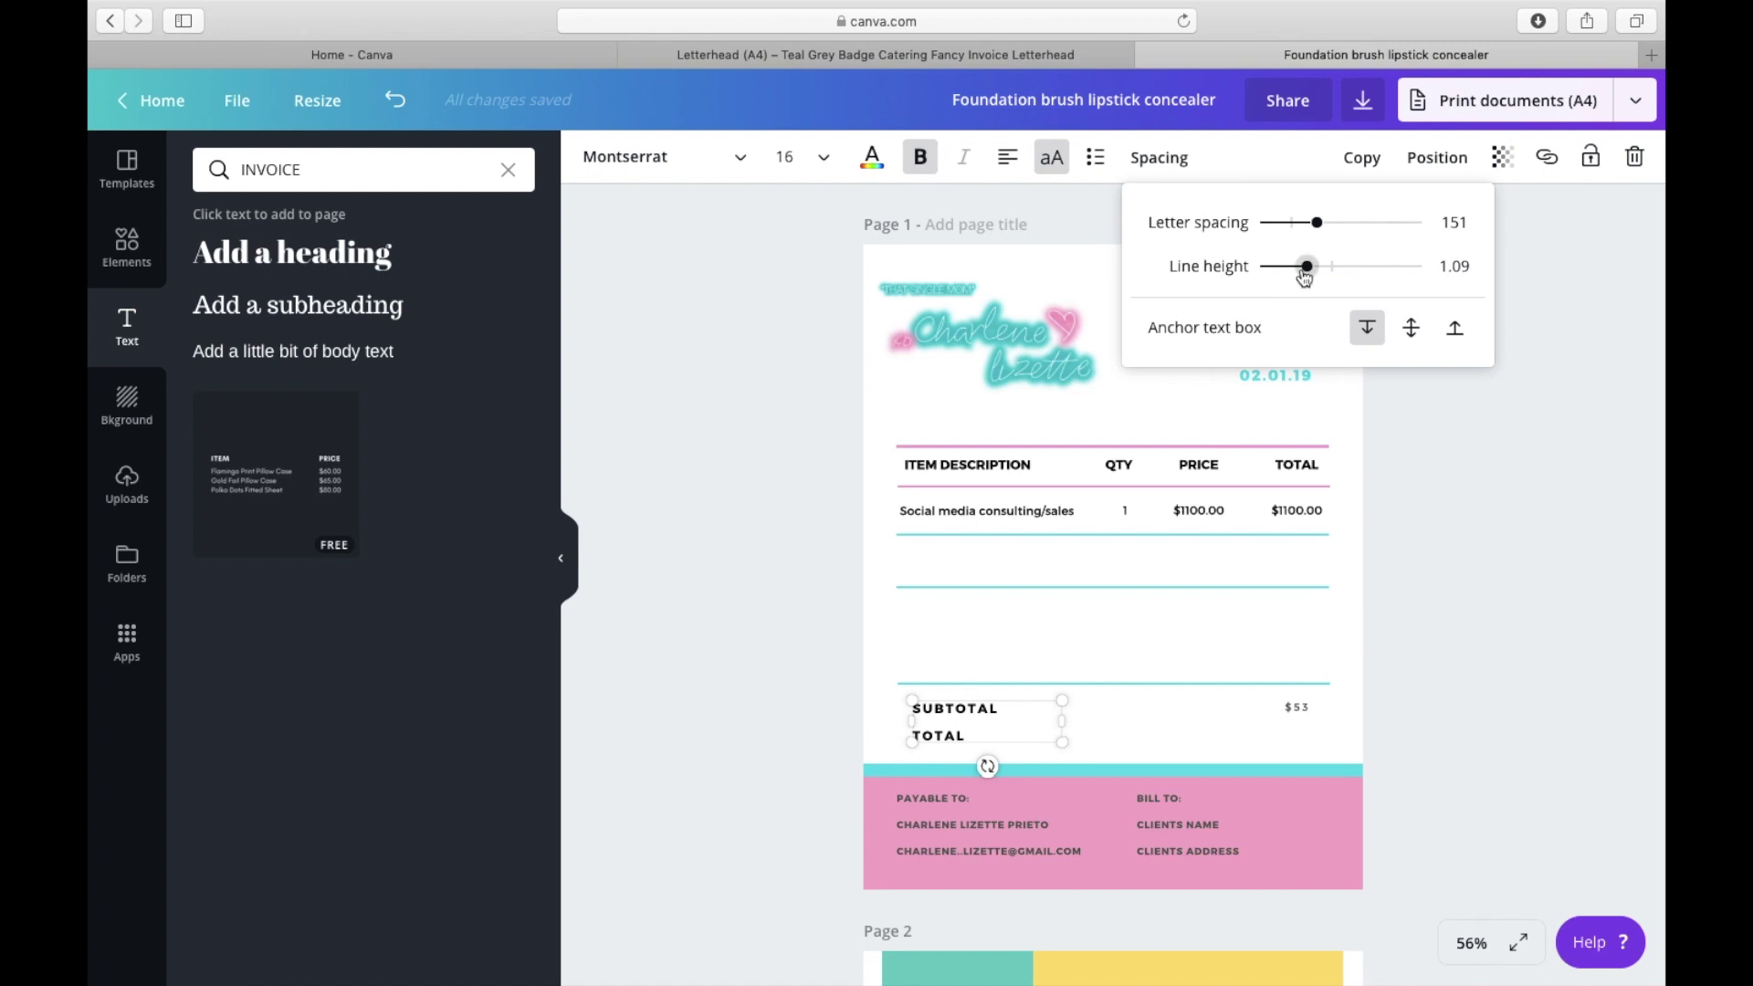
{"action": "left_click_drag", "start_coordinate": [1308, 268], "coordinate": [1322, 229]}
Step: Change the $53 subtotal to $1100.00 on one line at size 16
{"action": "left_click", "coordinate": [1306, 708]}
{"action": "type", "text": "1100"}
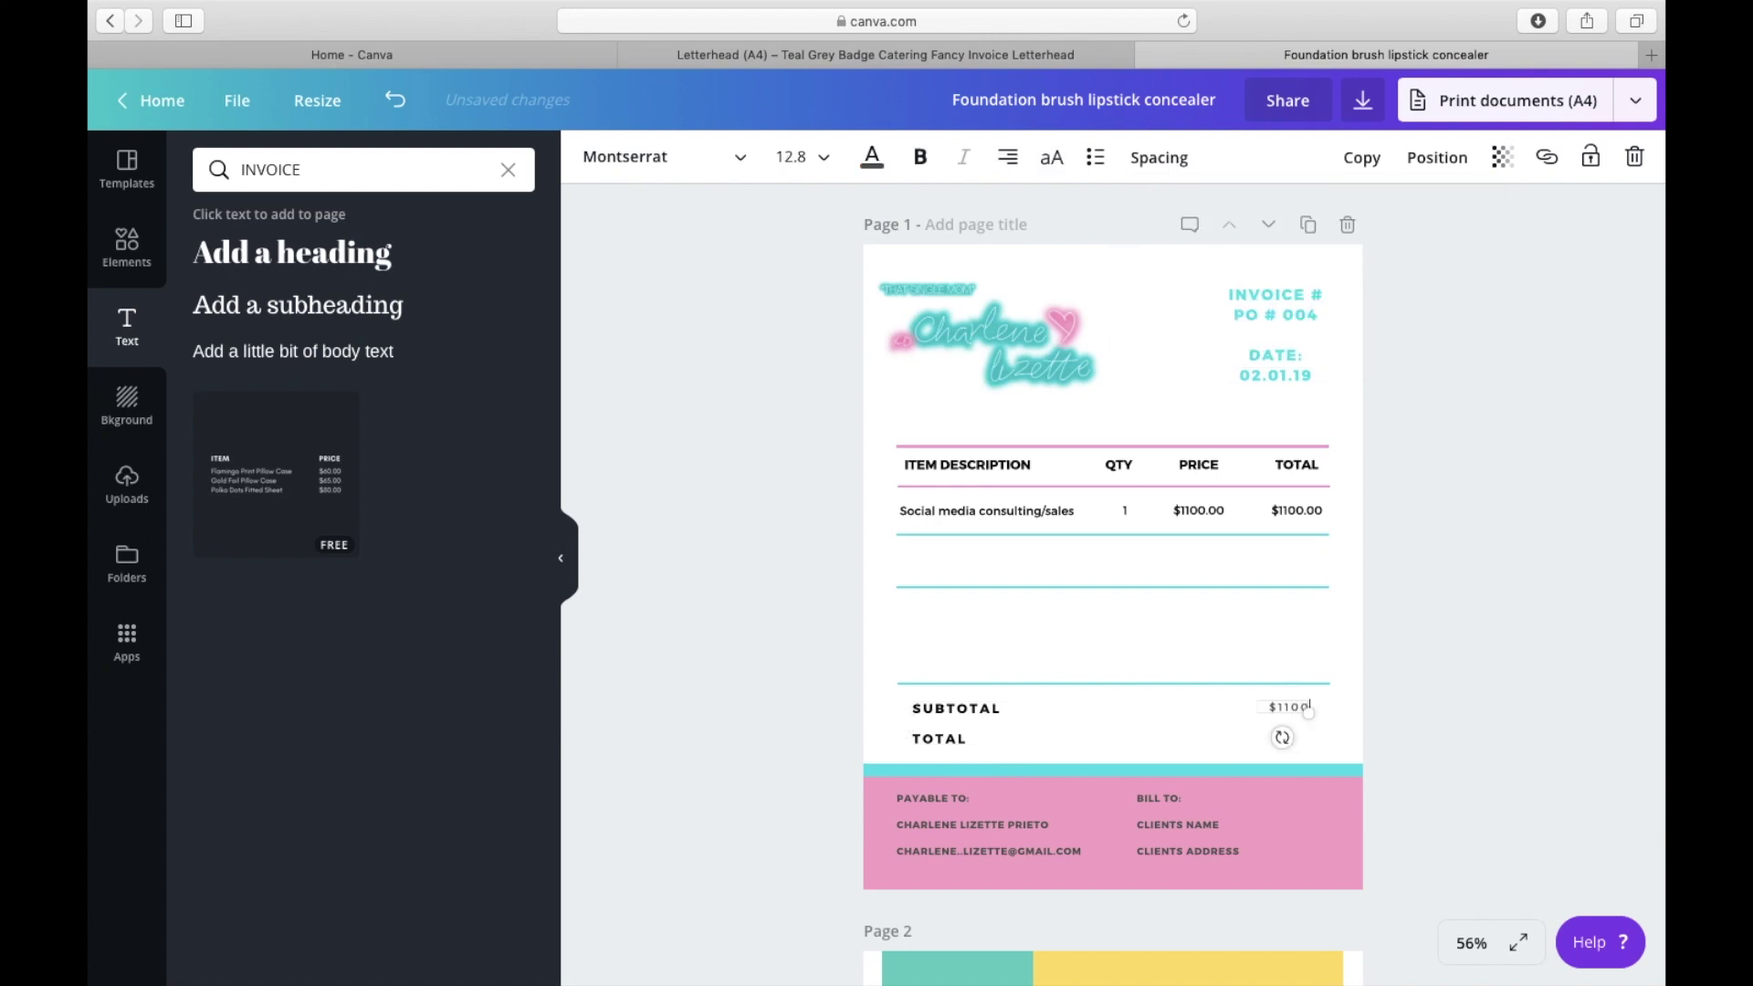
{"action": "type", "text": ".00"}
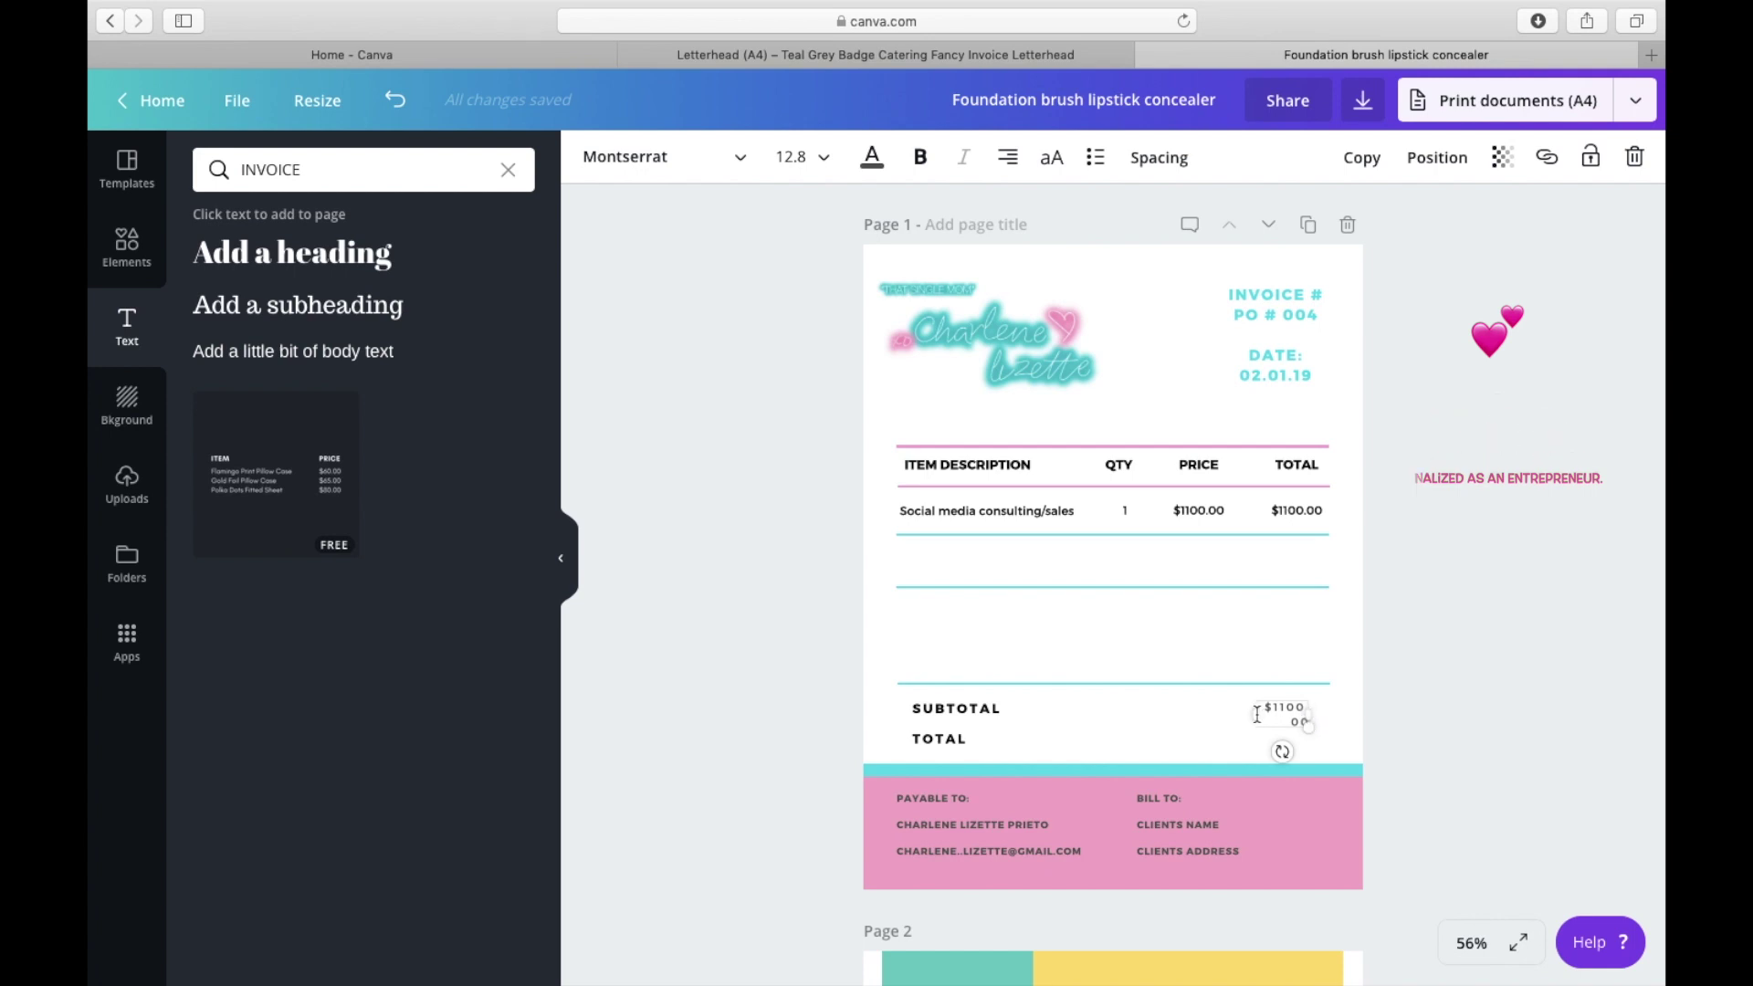
{"action": "left_click_drag", "start_coordinate": [1255, 715], "coordinate": [1311, 707]}
{"action": "left_click", "coordinate": [1363, 724]}
{"action": "left_click", "coordinate": [1289, 708]}
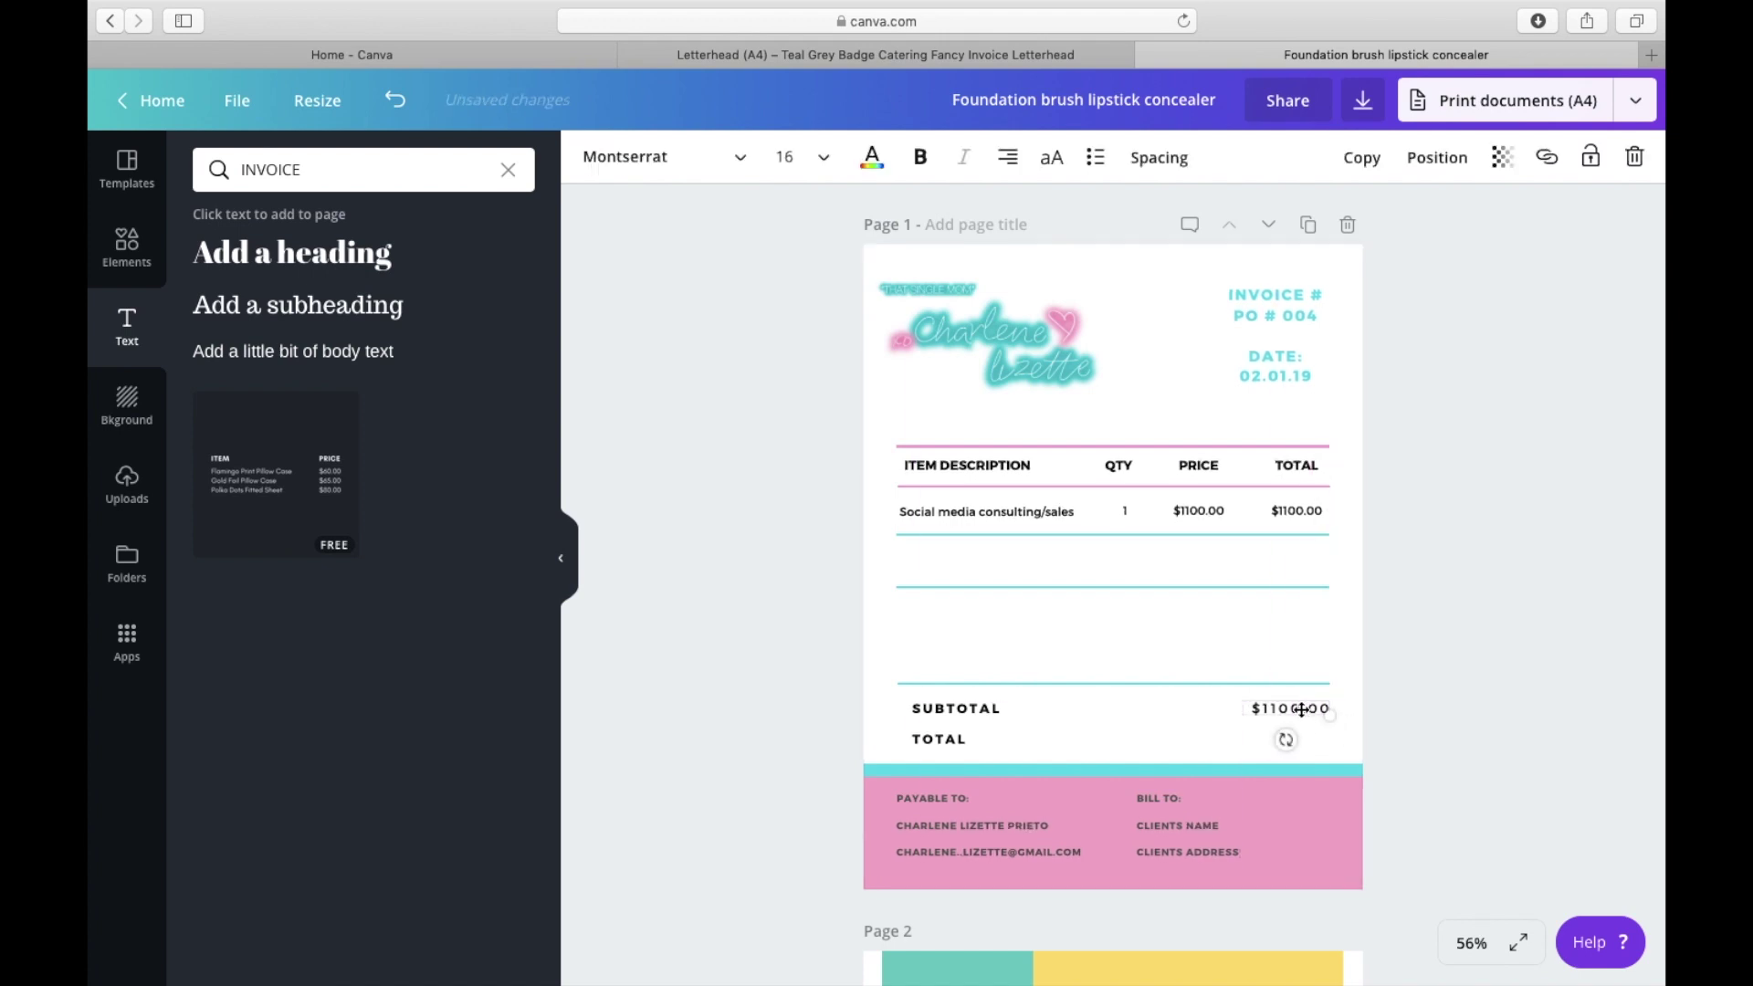
Step: Duplicate the $1100.00 amount and place the copy beside TOTAL
{"action": "left_click", "coordinate": [1360, 158]}
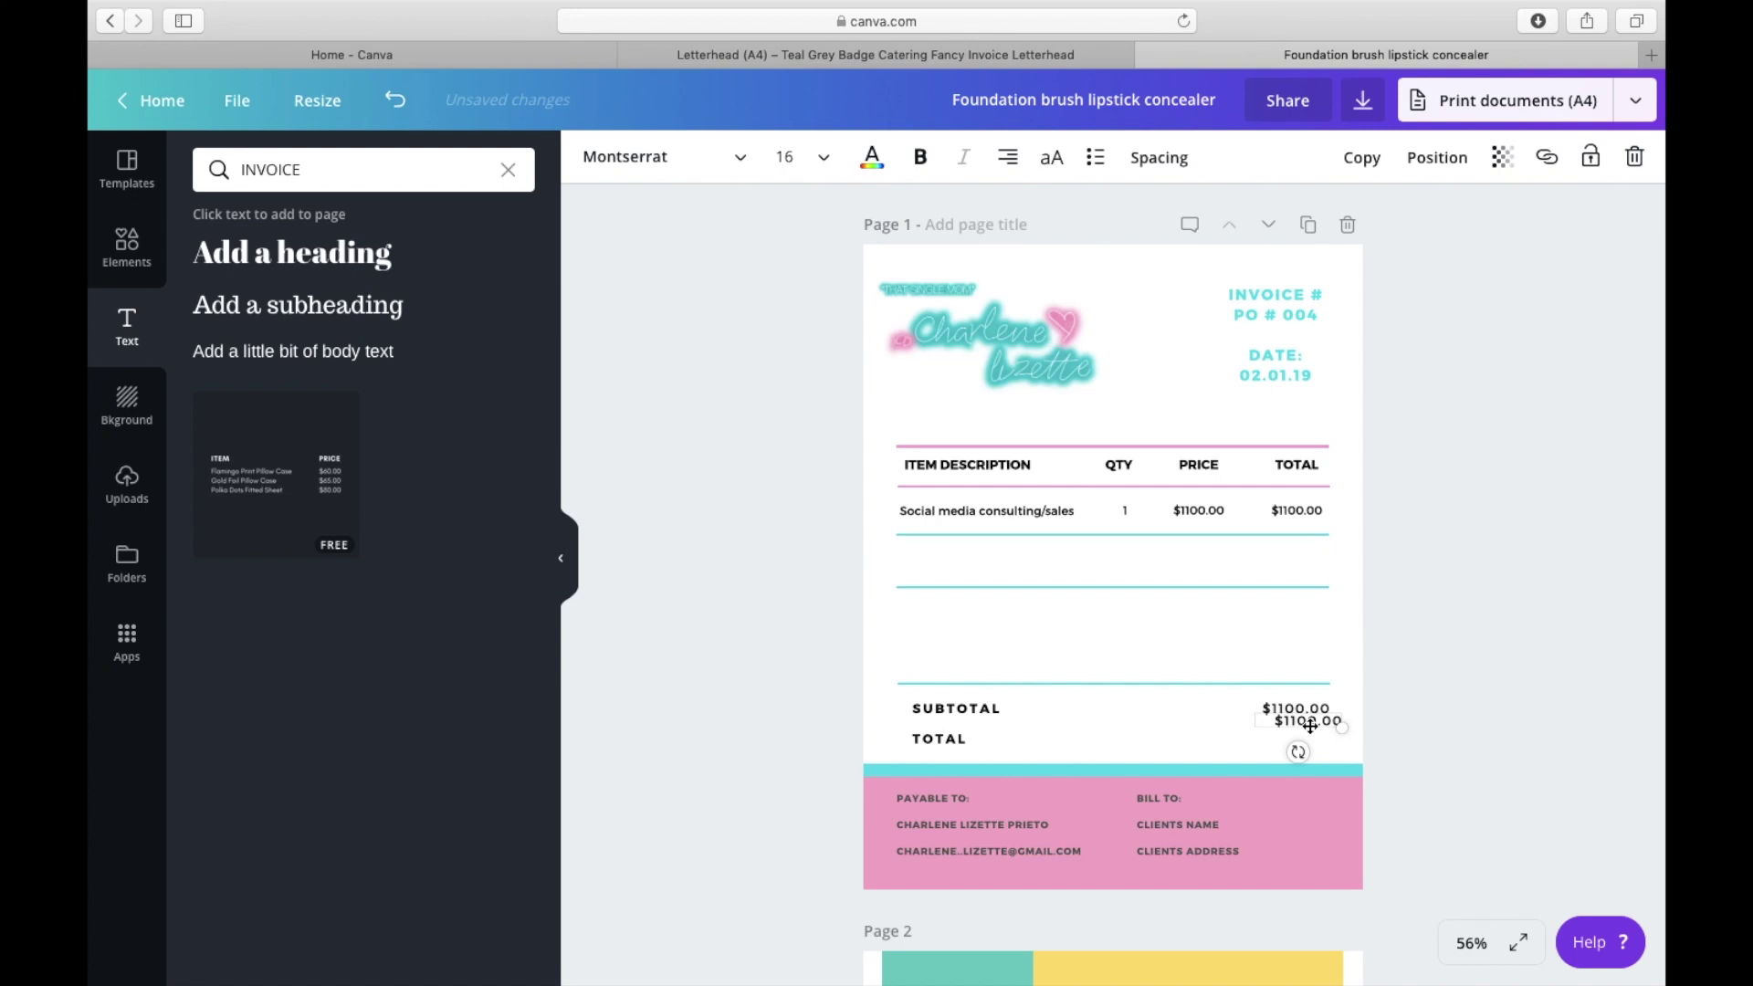
{"action": "left_click_drag", "start_coordinate": [1308, 724], "coordinate": [1300, 741]}
{"action": "left_click", "coordinate": [1178, 728]}
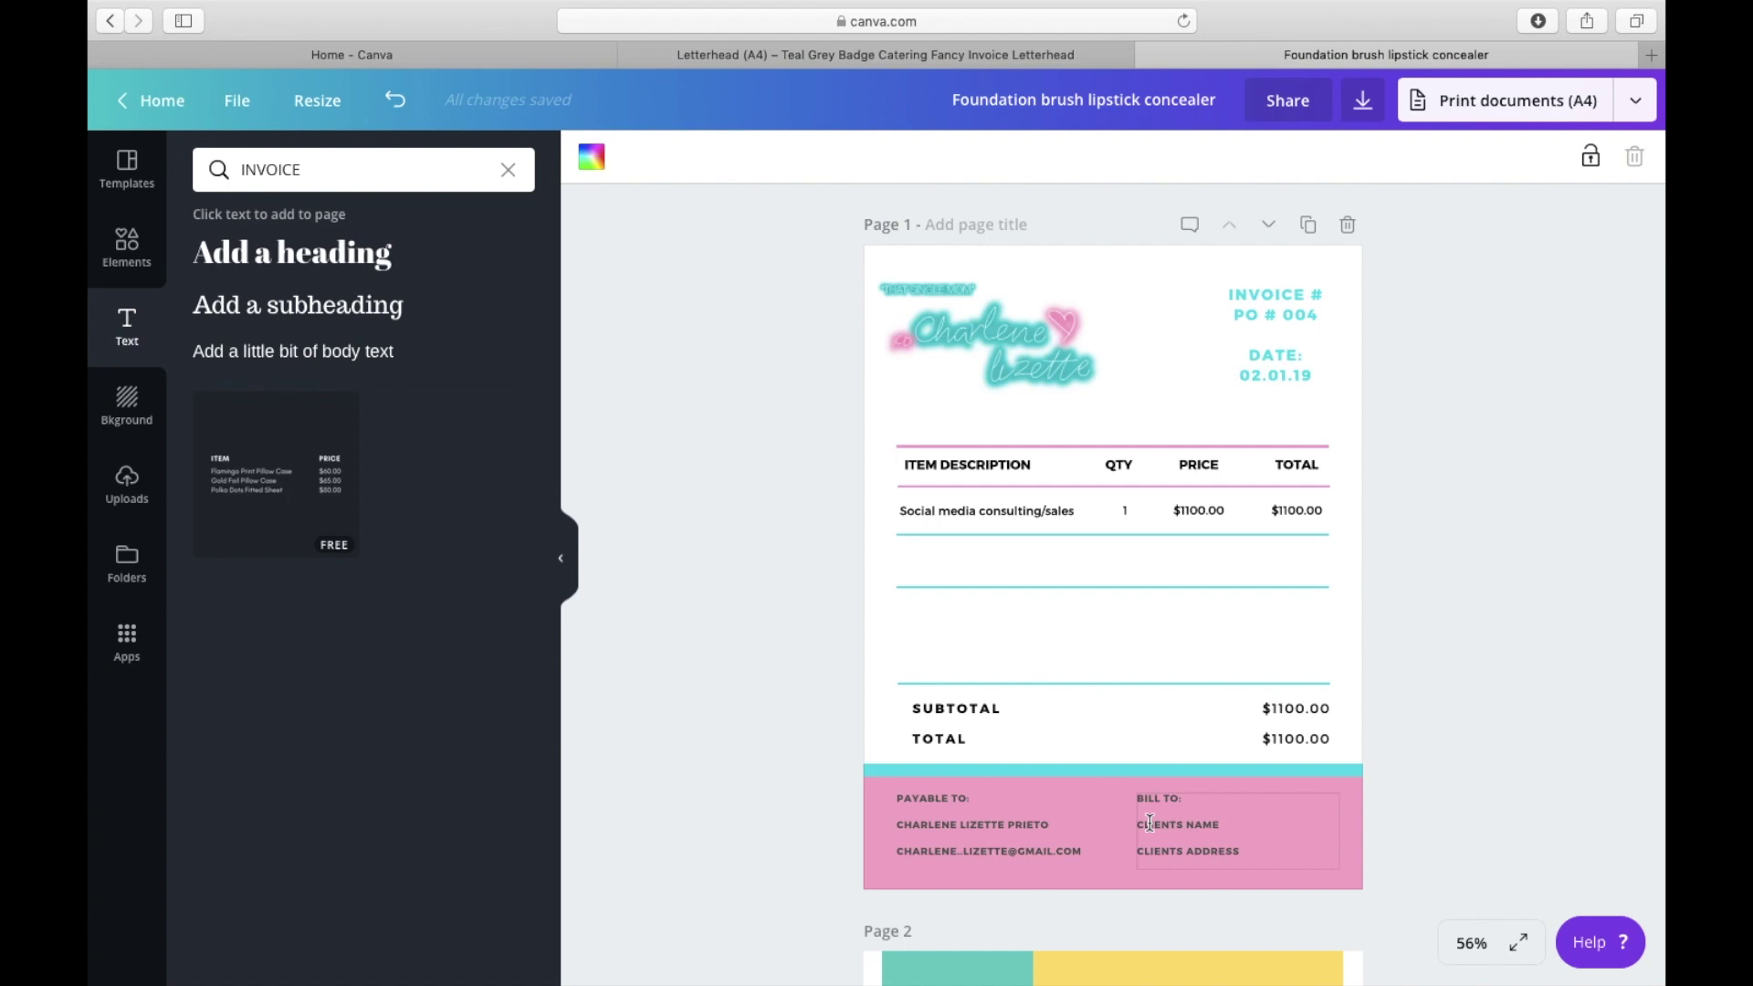
Step: Lower the empty-row divider line and add a new heading reading NOTES
{"action": "left_click_drag", "start_coordinate": [1083, 587], "coordinate": [1082, 632]}
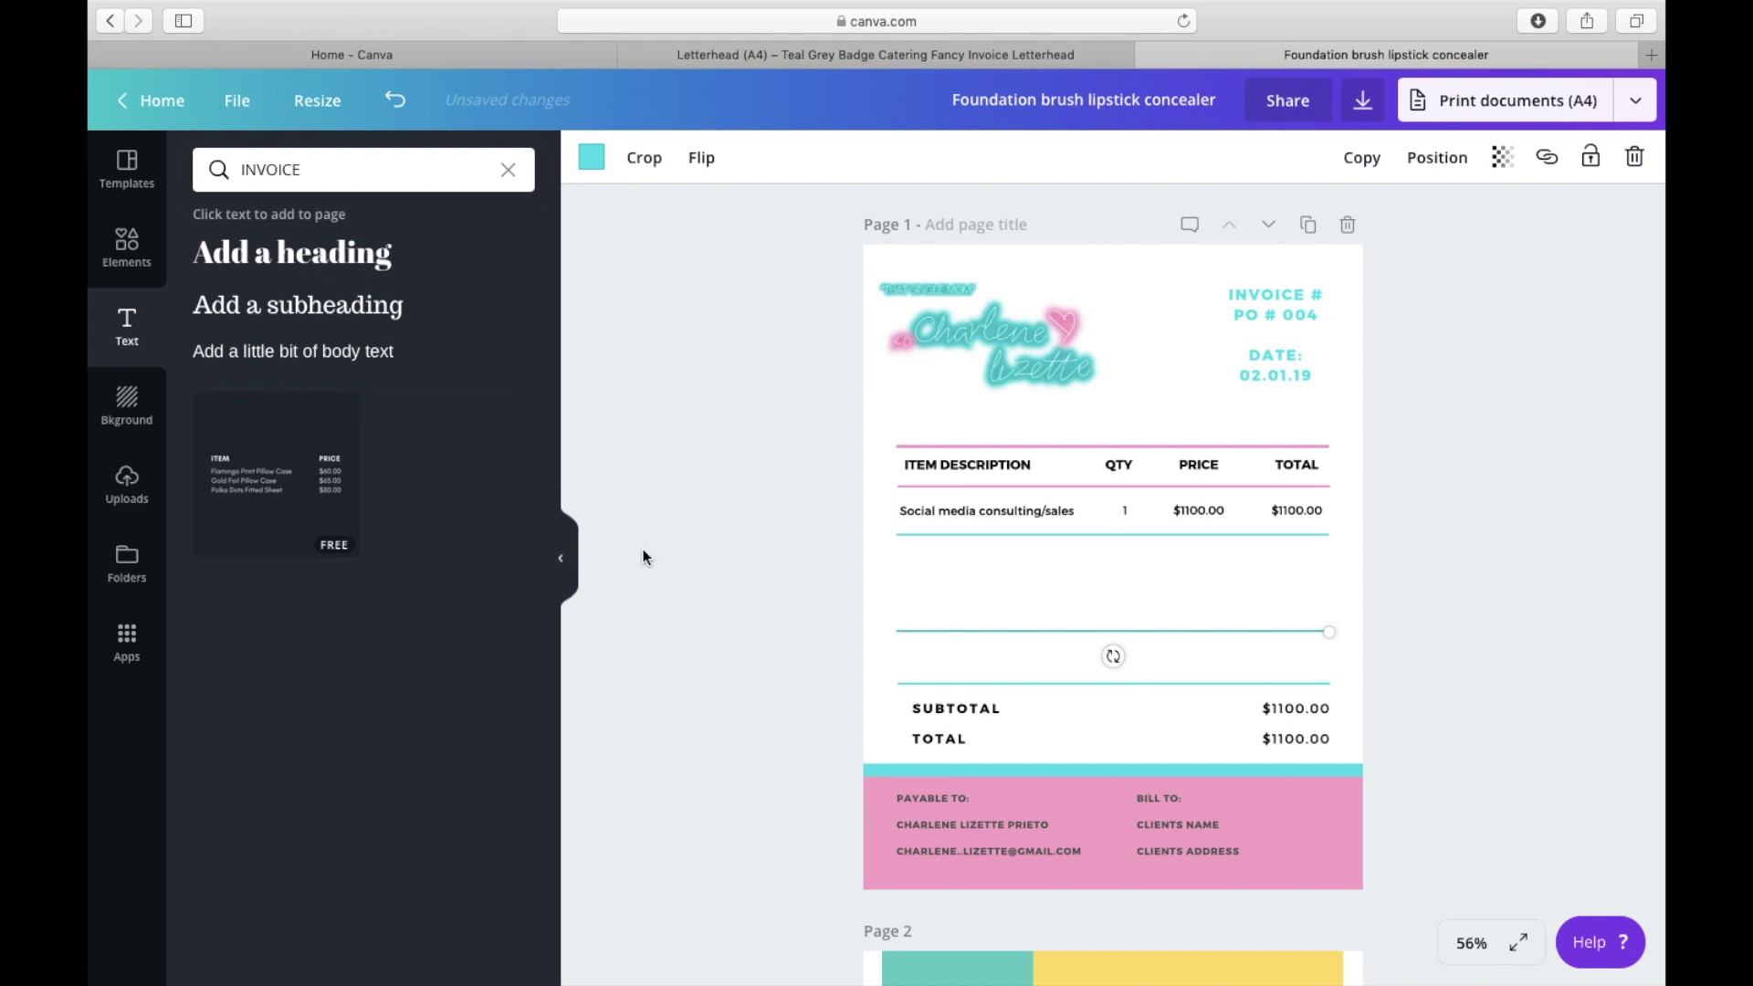
{"action": "left_click", "coordinate": [801, 576]}
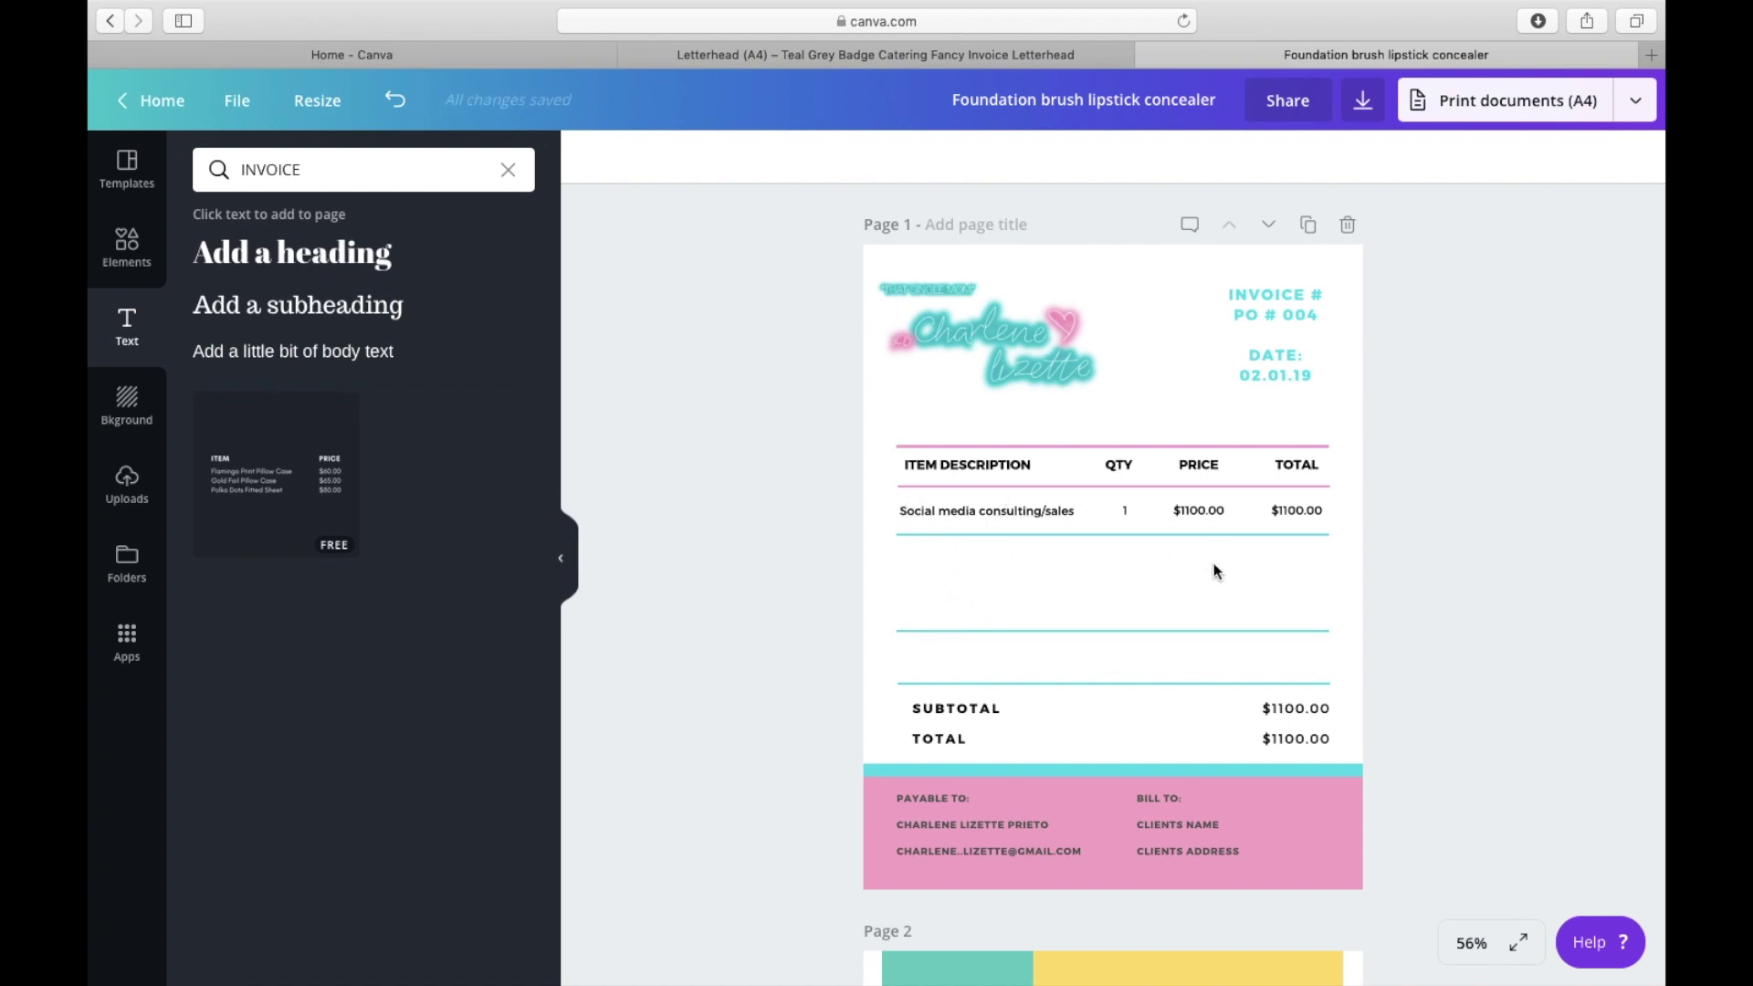
{"action": "left_click", "coordinate": [283, 258]}
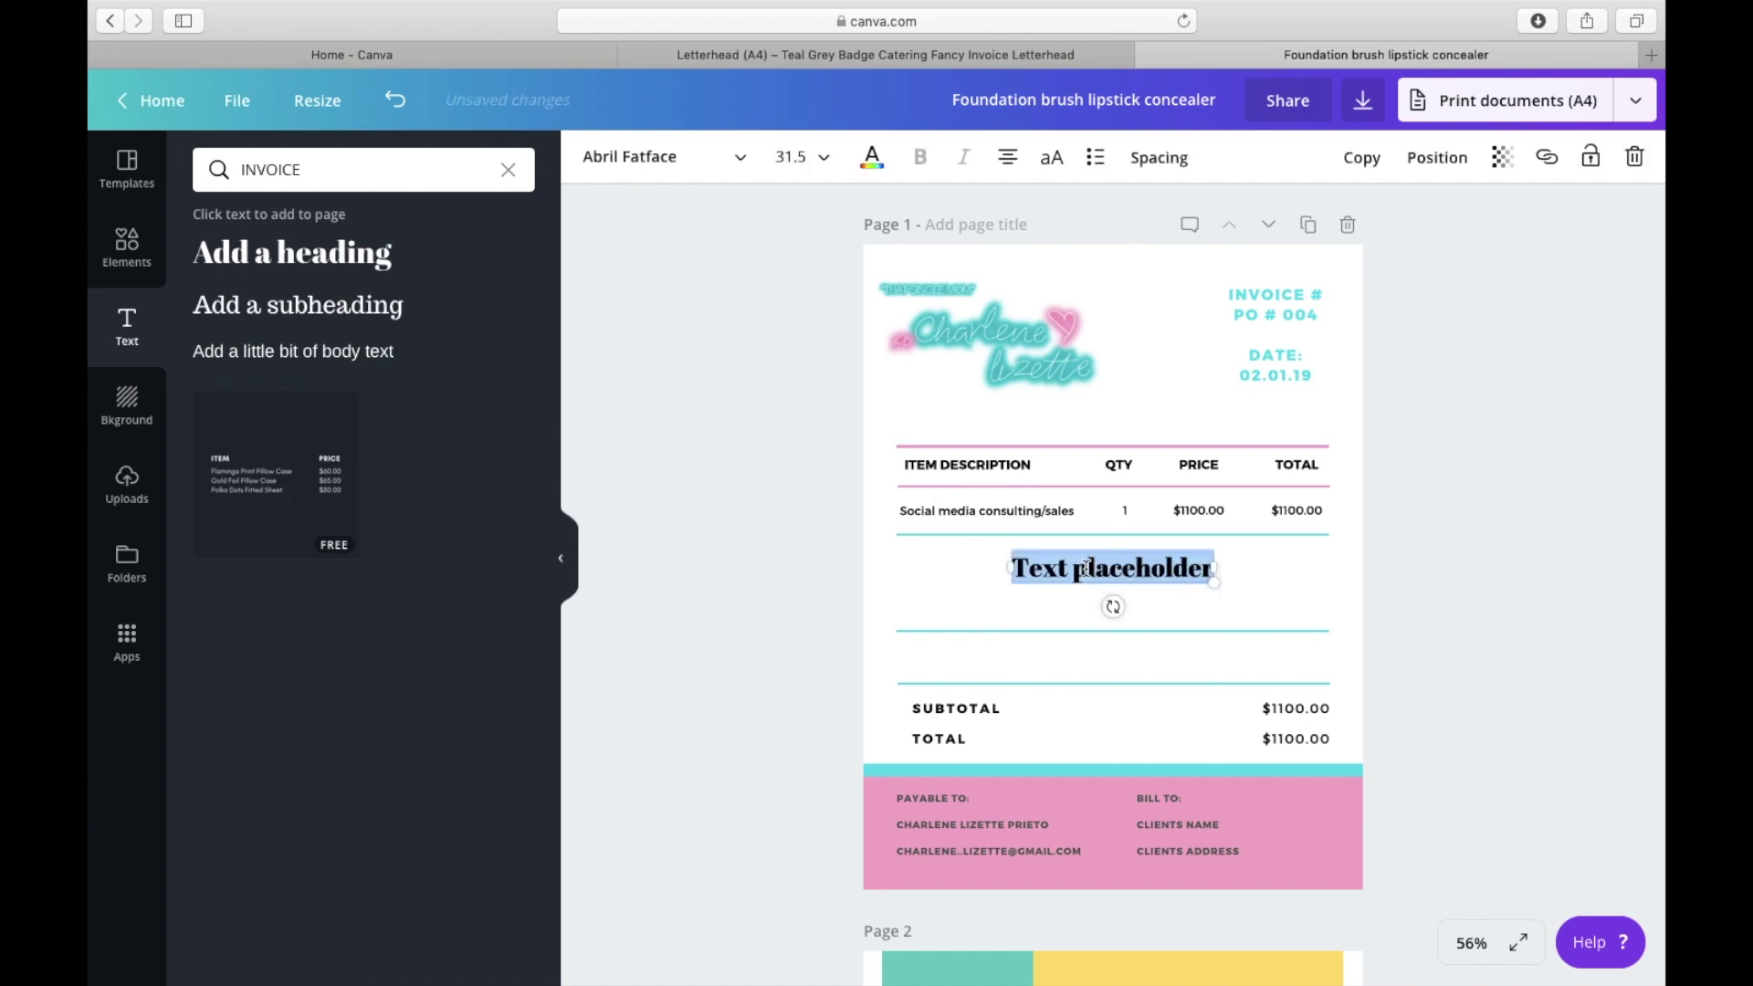
{"action": "type", "text": "Tholder"}
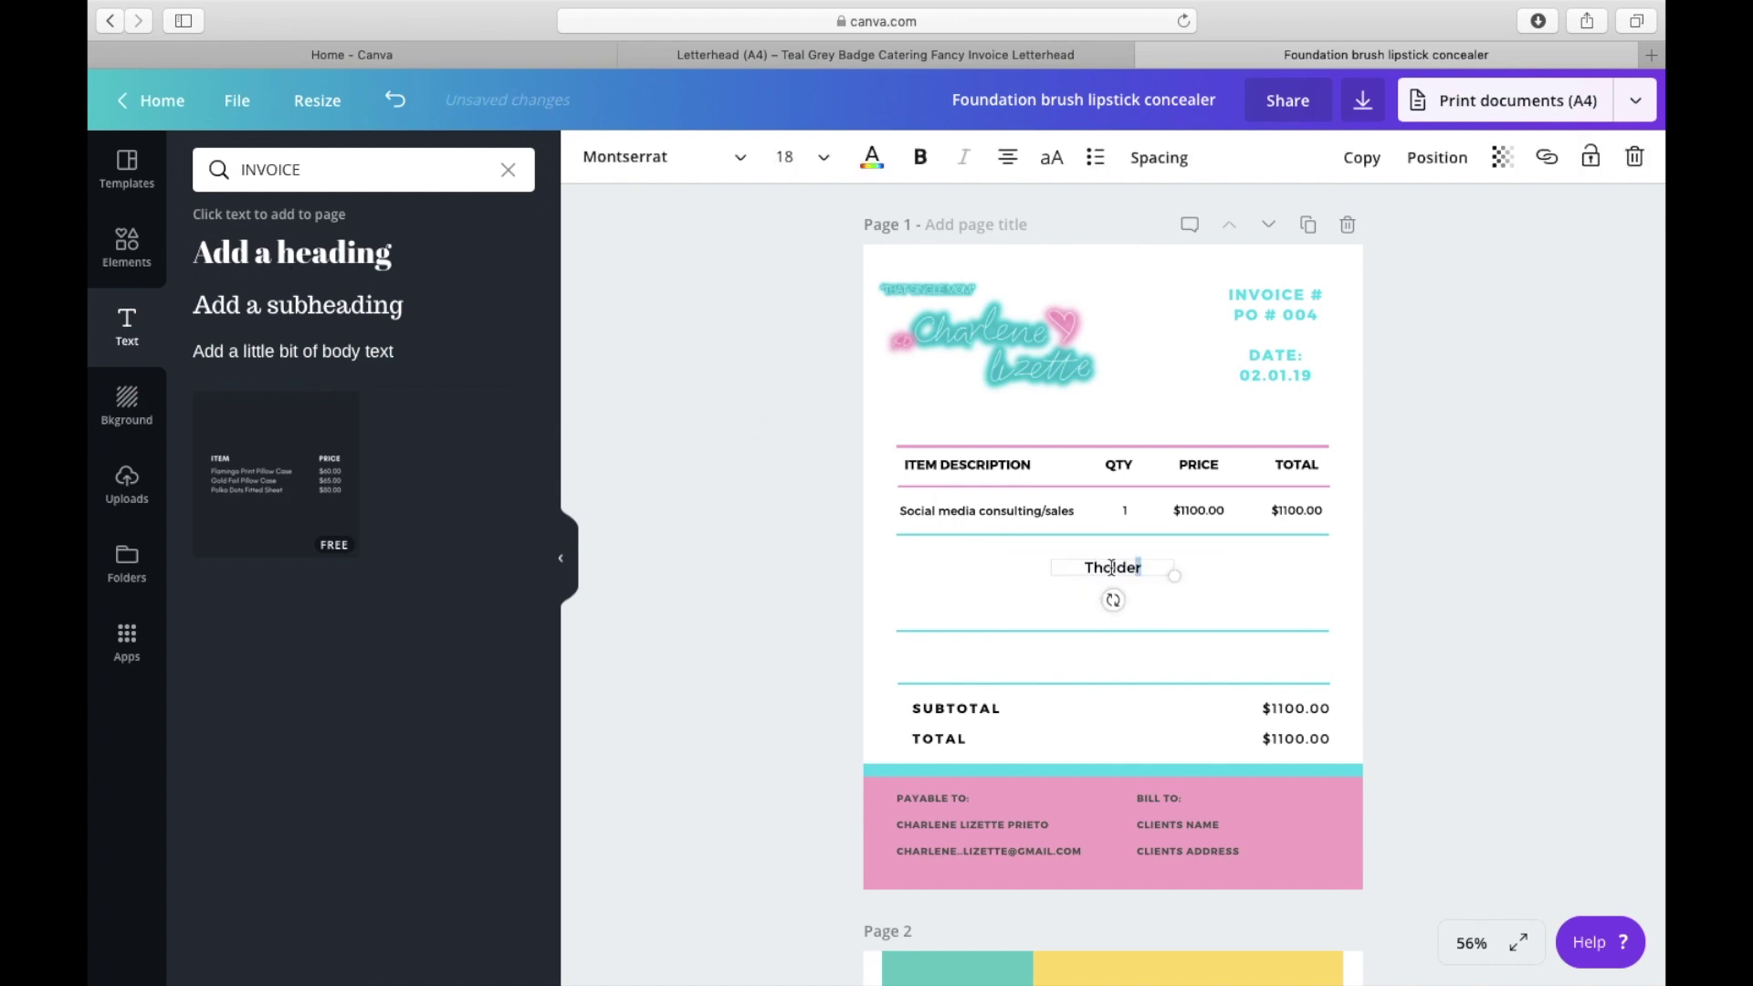
{"action": "key", "text": "ctrl+a"}
{"action": "type", "text": "NOTES"}
Step: Make NOTES bold and move it to the left, just above the lower divider
{"action": "left_click", "coordinate": [921, 157]}
{"action": "left_click", "coordinate": [1253, 603]}
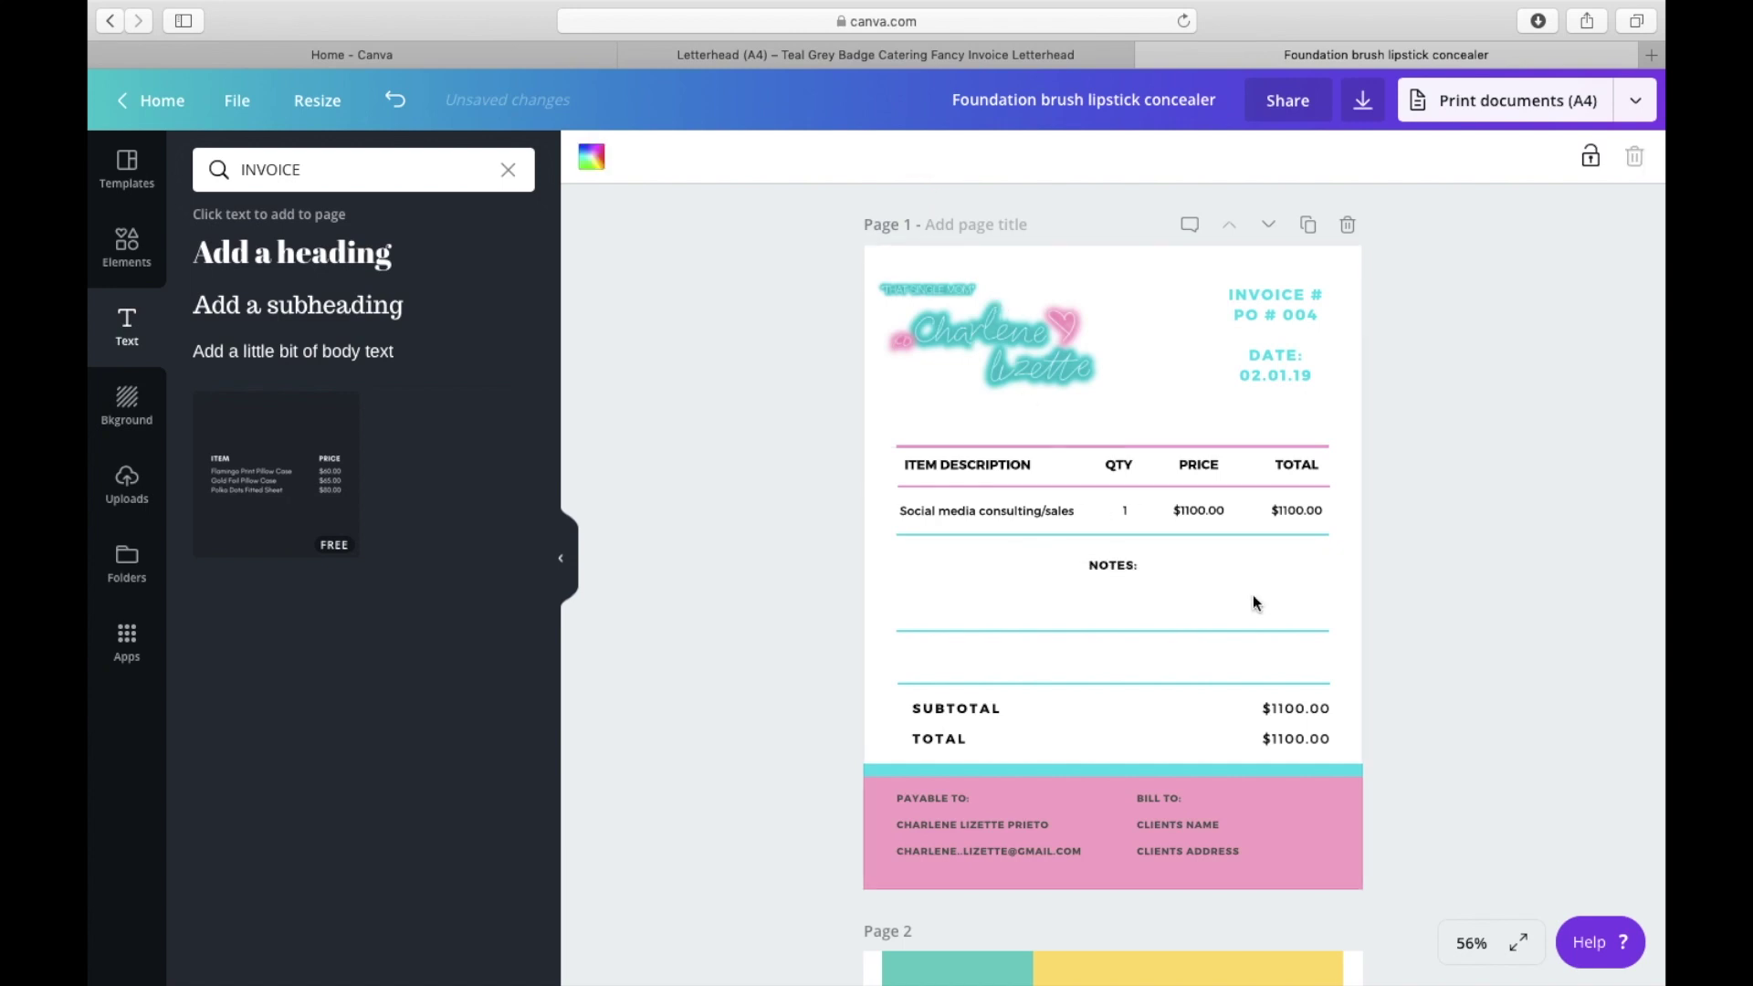
{"action": "left_click", "coordinate": [1123, 567]}
{"action": "left_click_drag", "start_coordinate": [1158, 575], "coordinate": [974, 657]}
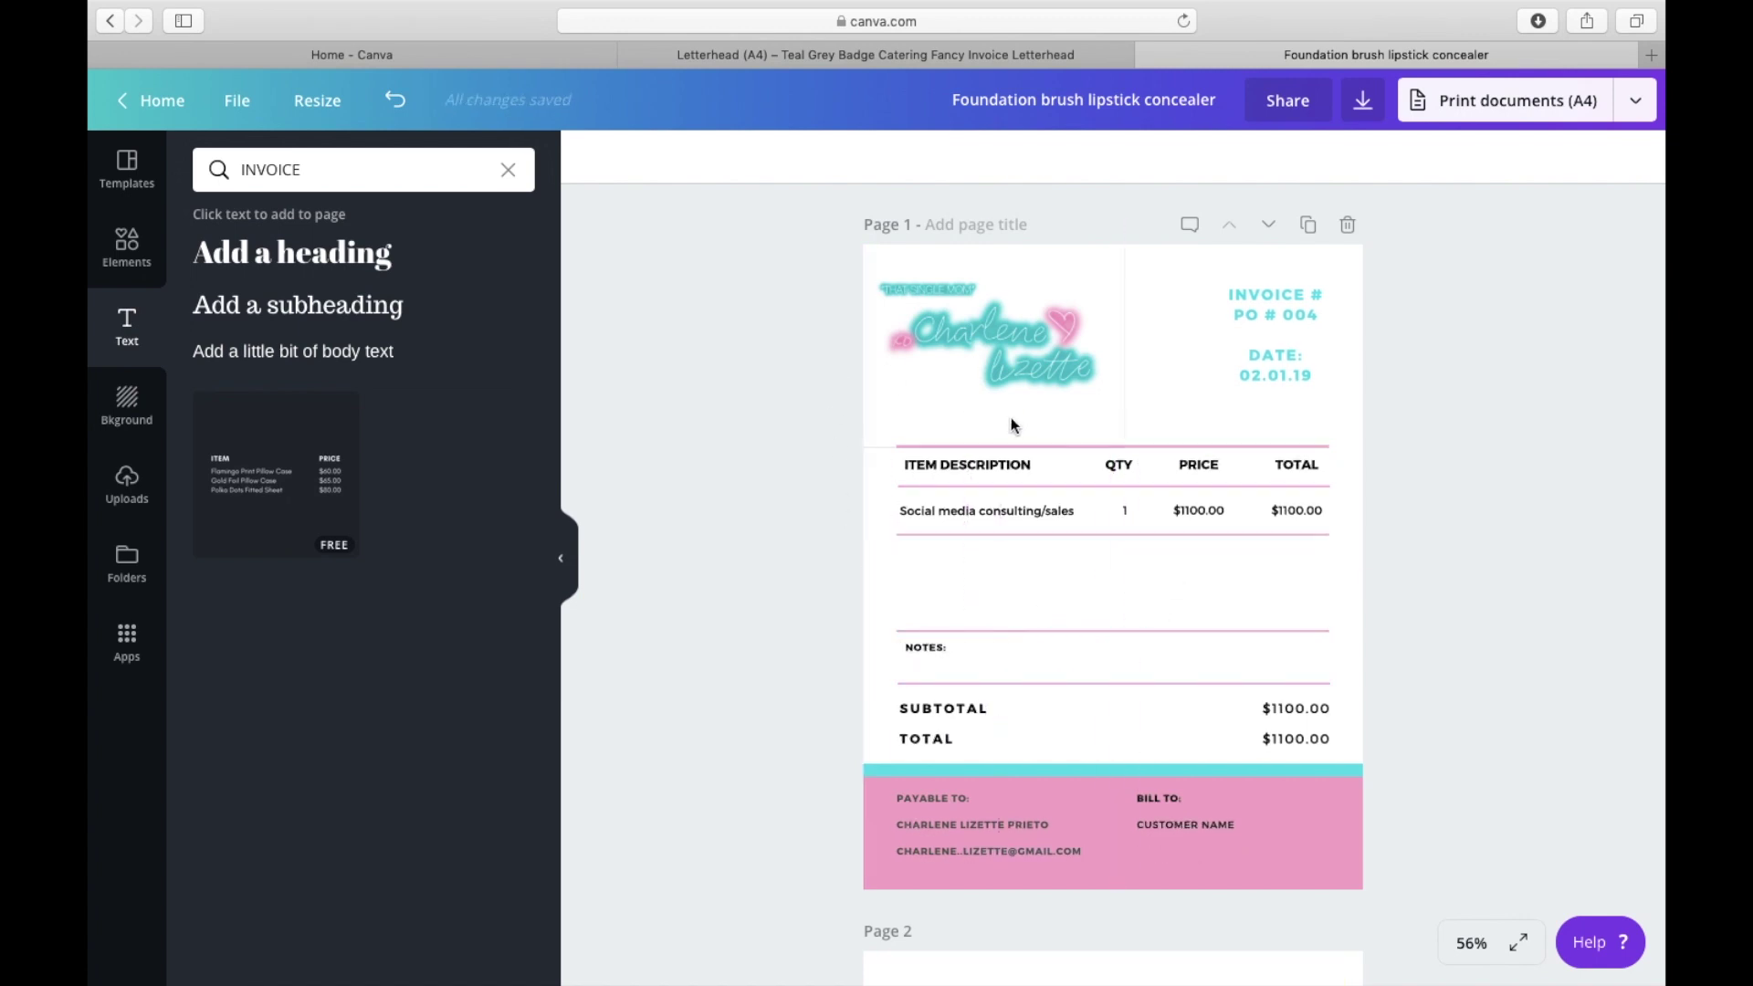
Step: Recolour the footer band behind PAYABLE TO and BILL TO a lighter pink
{"action": "left_click", "coordinate": [1035, 631]}
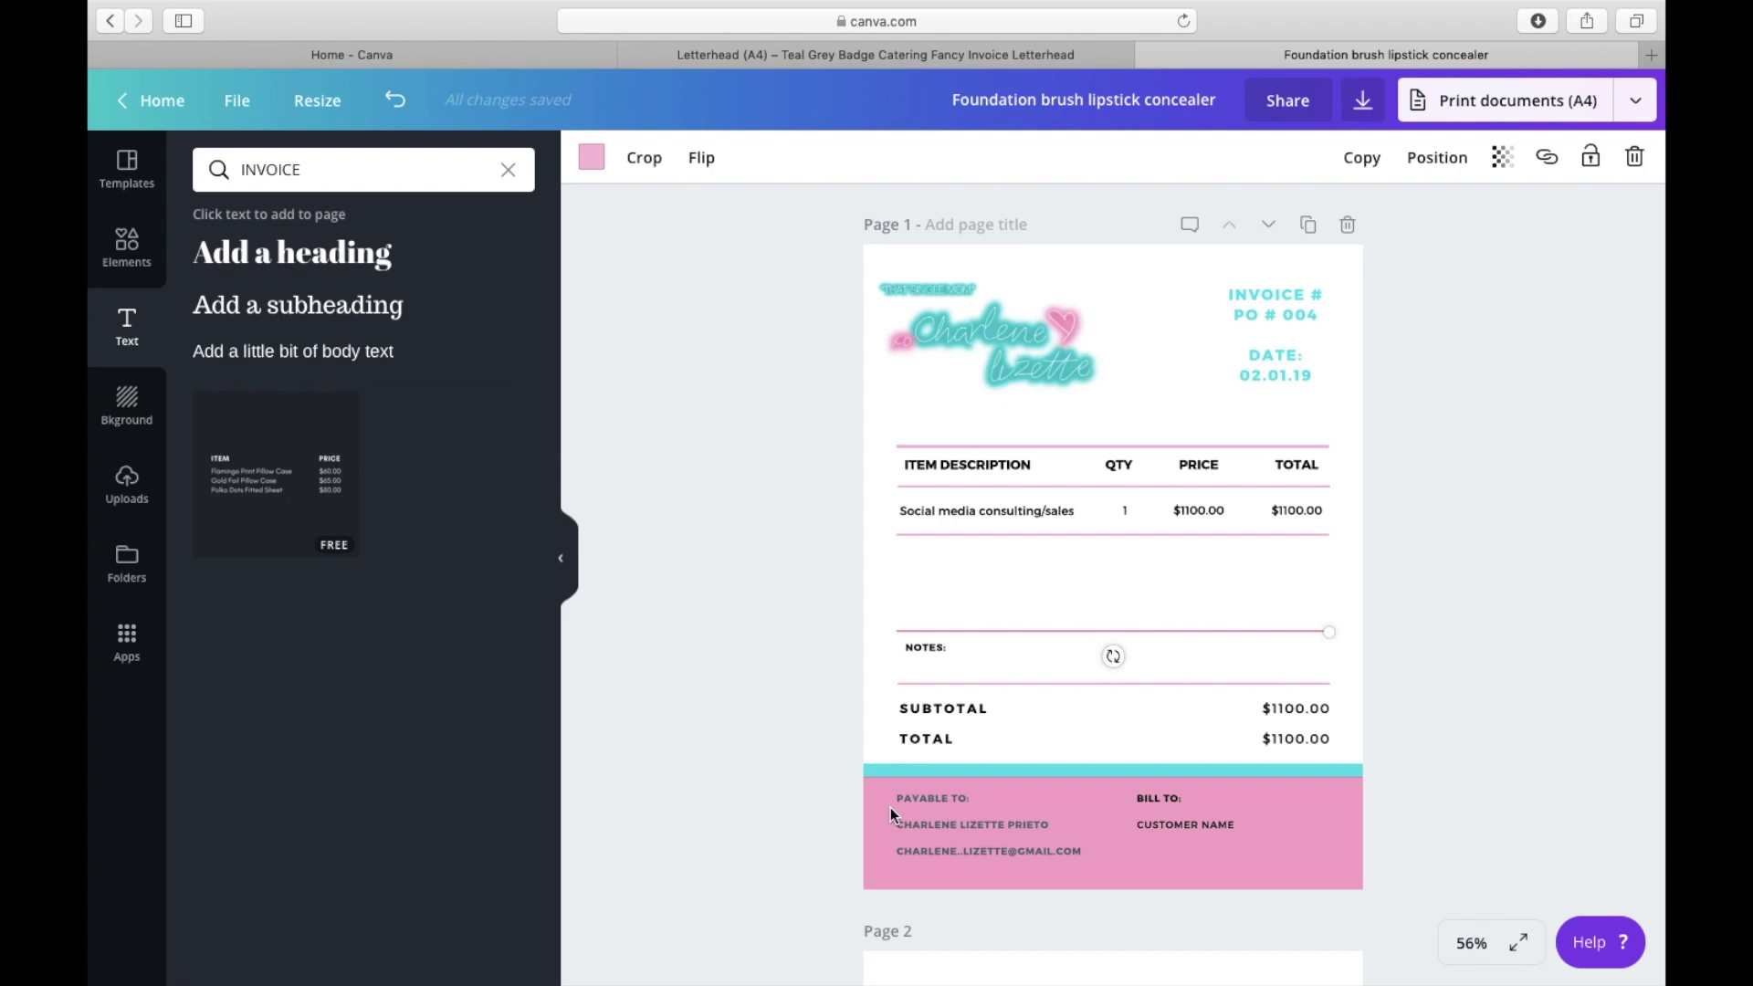
{"action": "left_click", "coordinate": [1313, 822]}
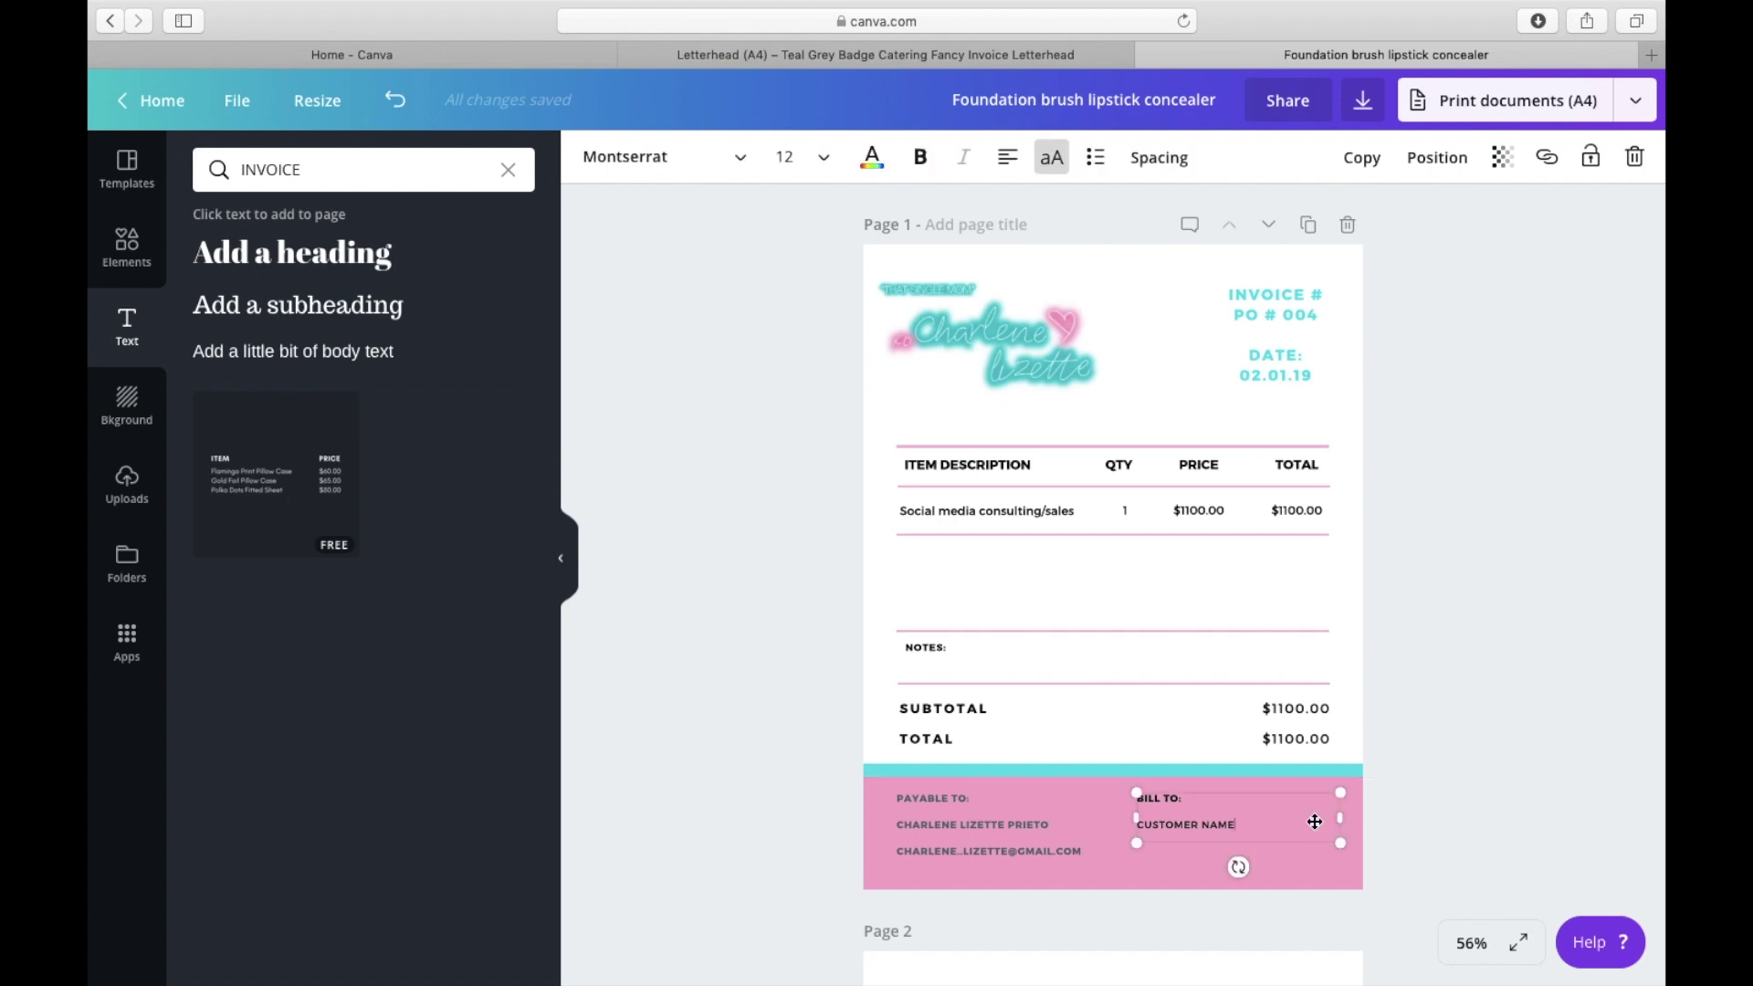
{"action": "left_click", "coordinate": [1143, 875]}
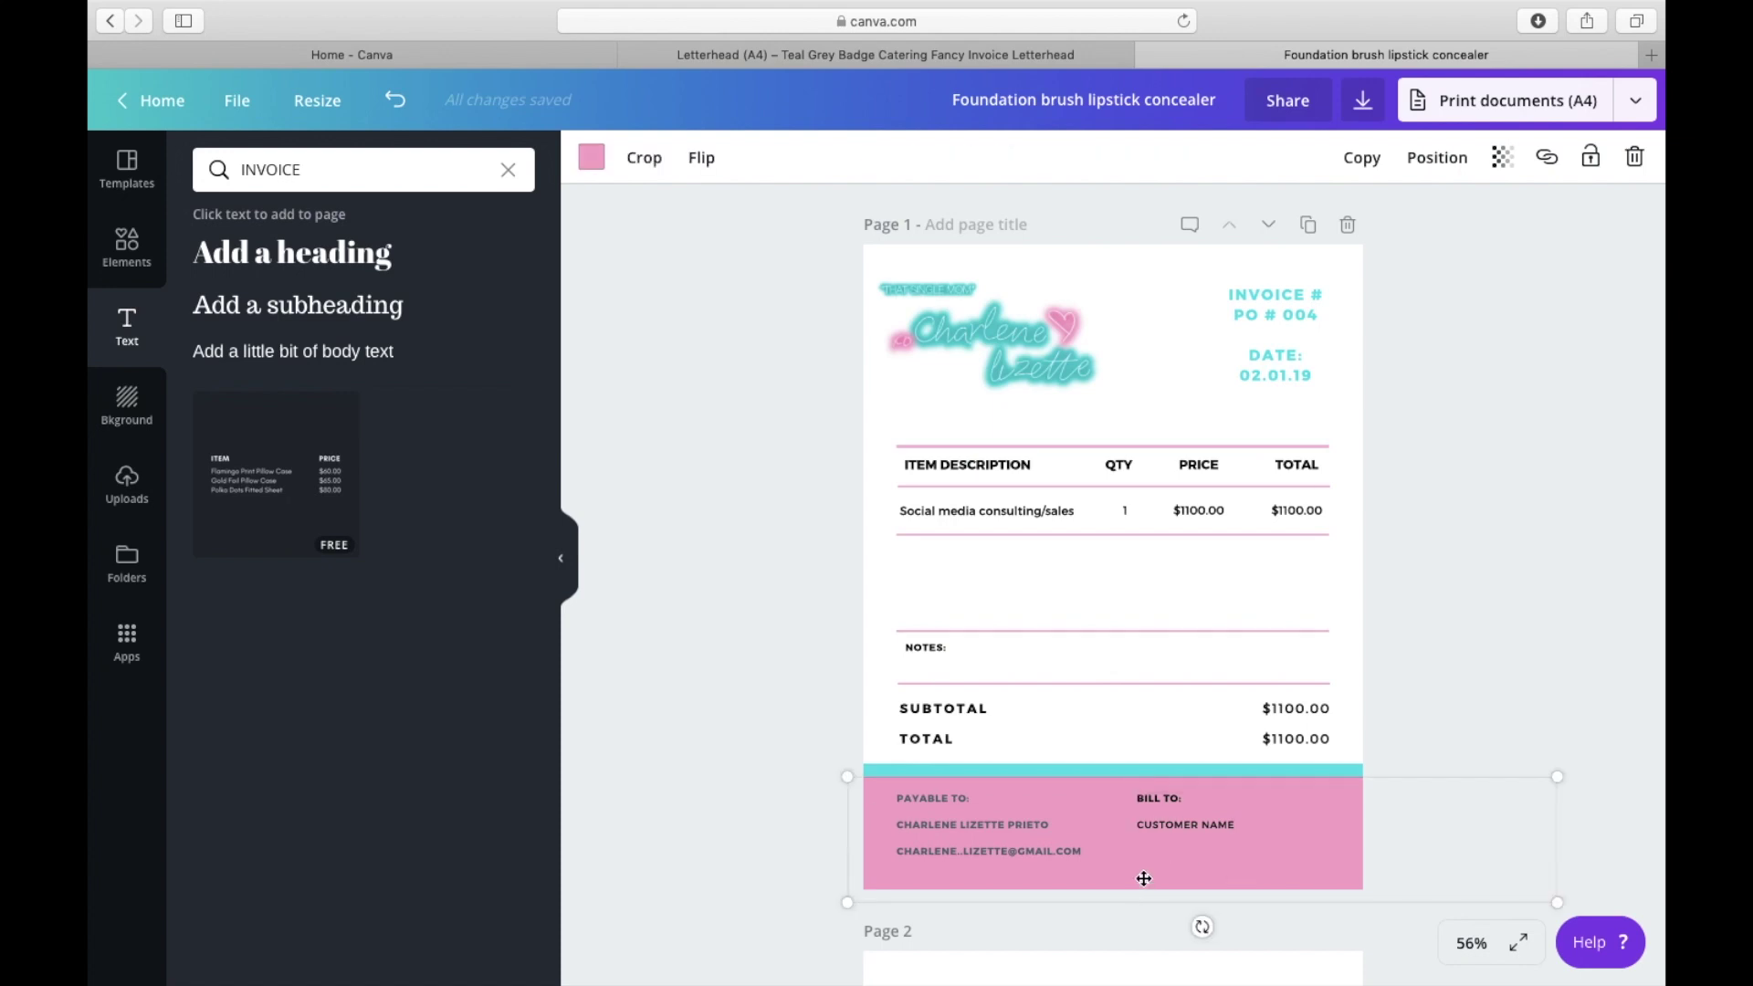
{"action": "left_click", "coordinate": [586, 162]}
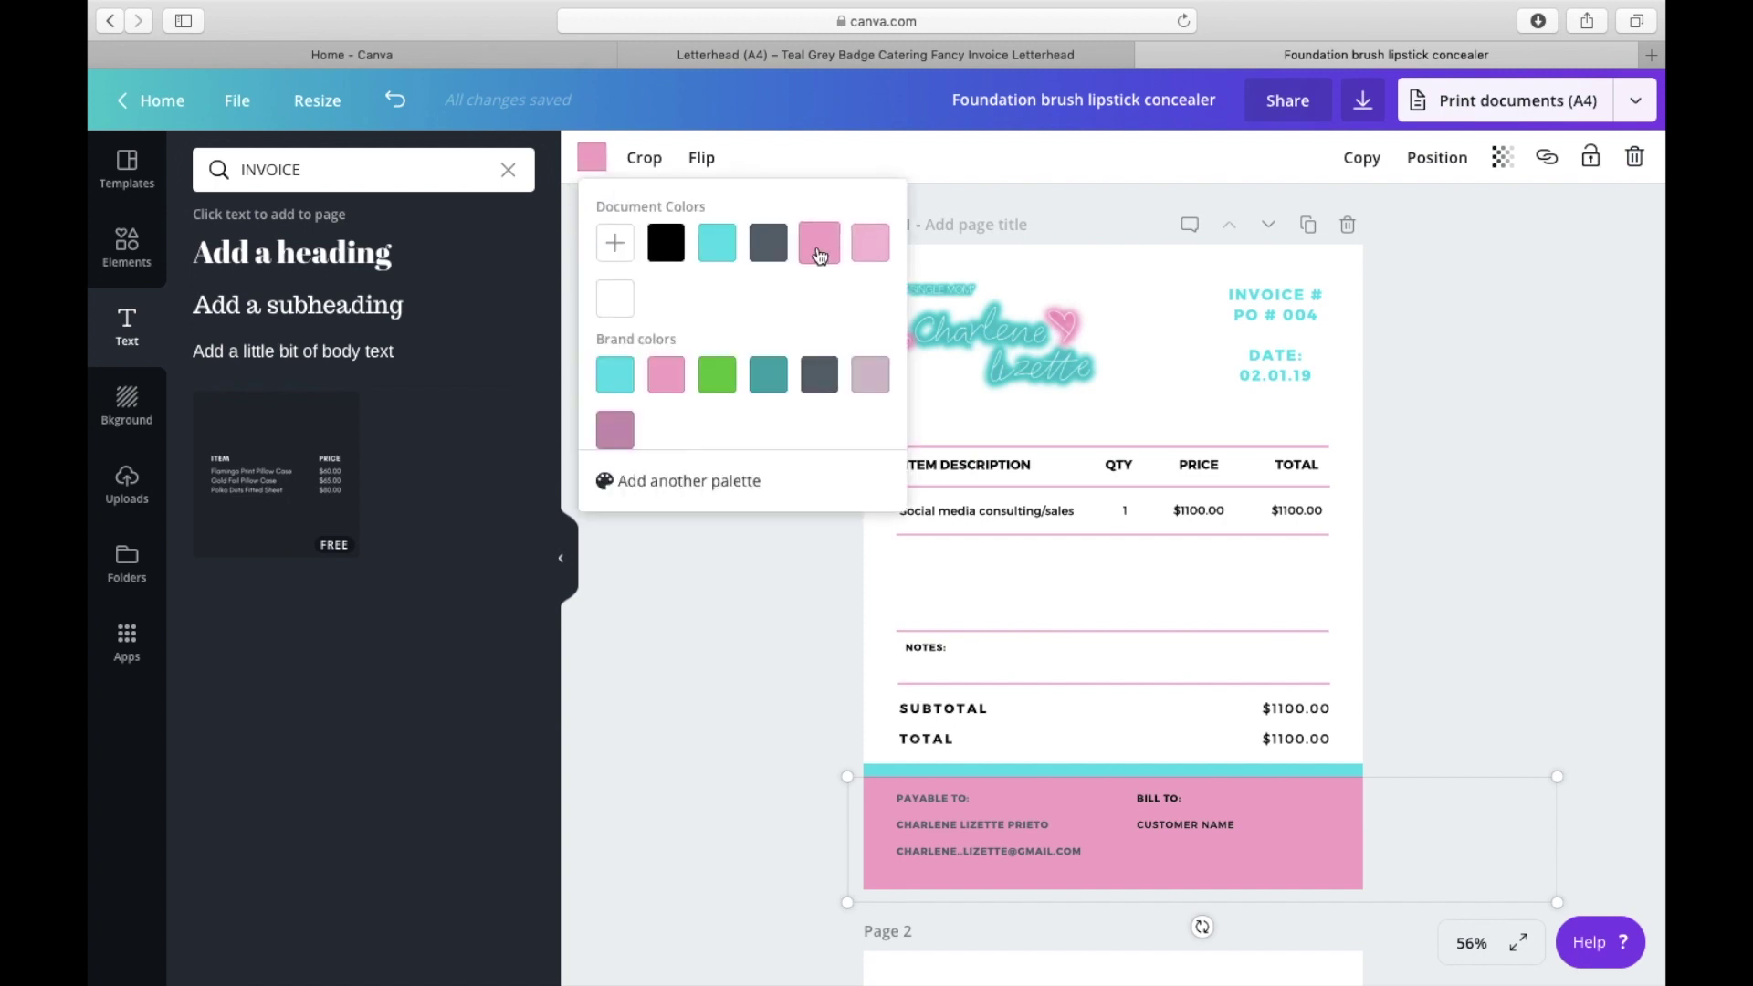
{"action": "left_click", "coordinate": [869, 243]}
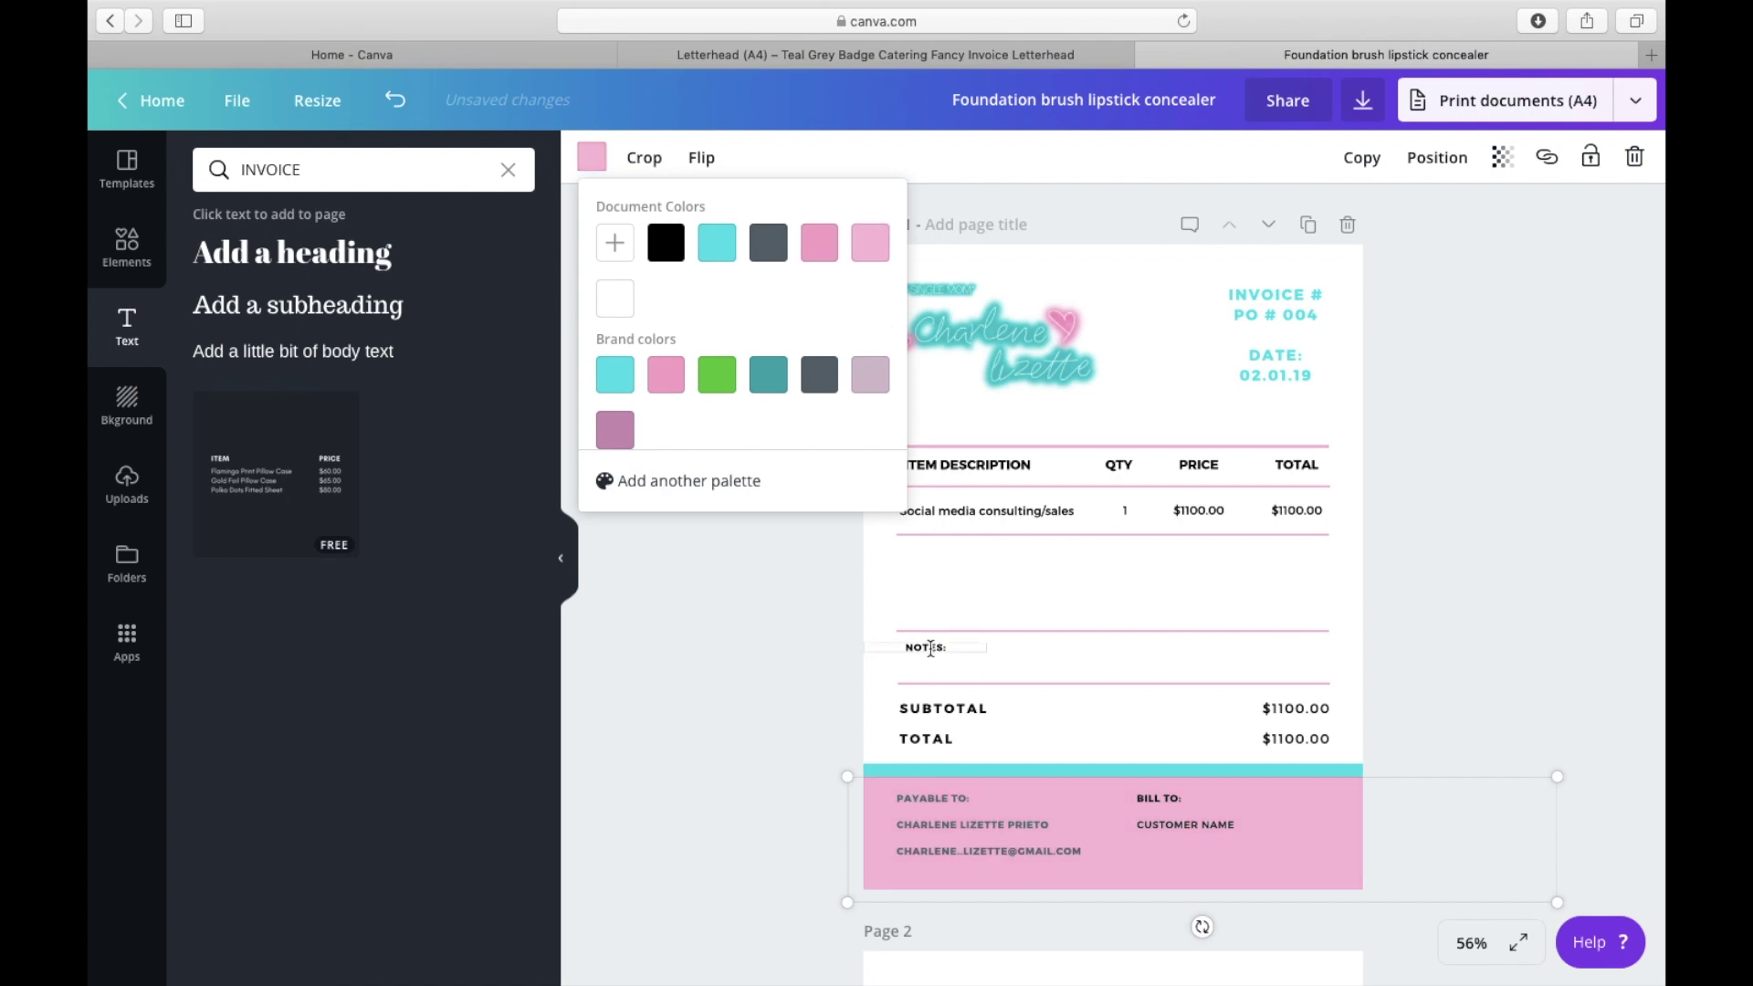
{"action": "left_click", "coordinate": [831, 721]}
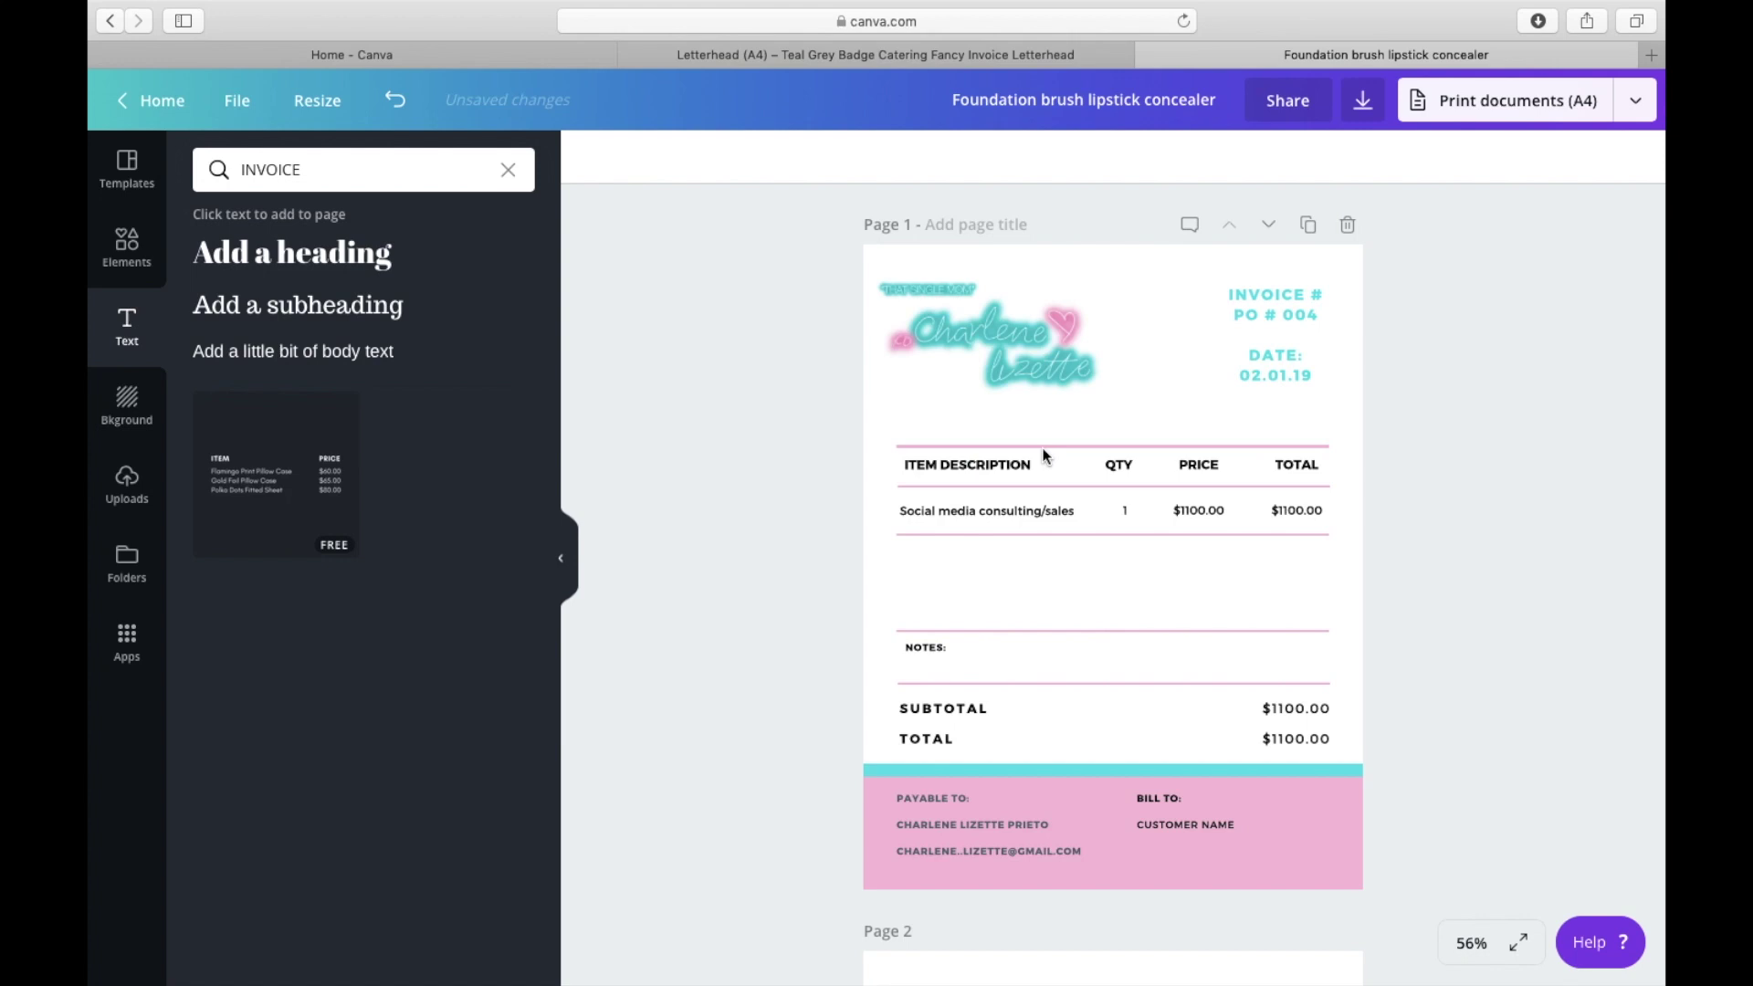
Step: Recolour the table's top line and the header divider teal
{"action": "left_click", "coordinate": [1164, 450]}
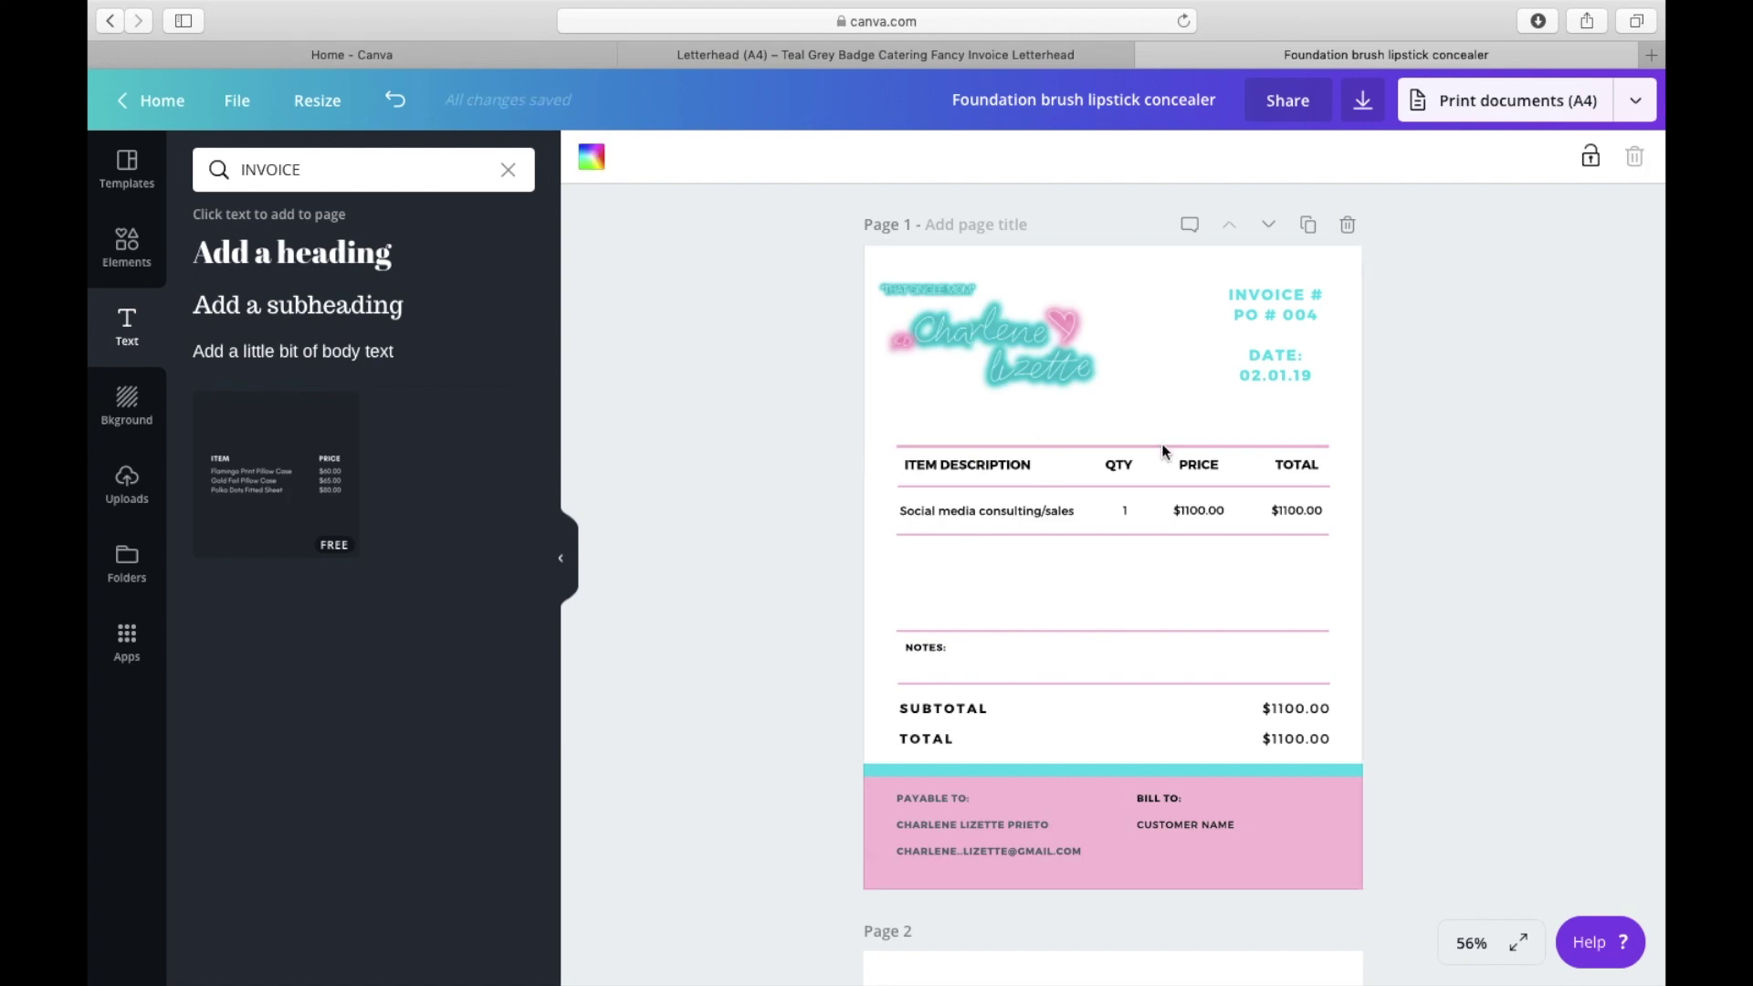
{"action": "left_click", "coordinate": [1264, 447]}
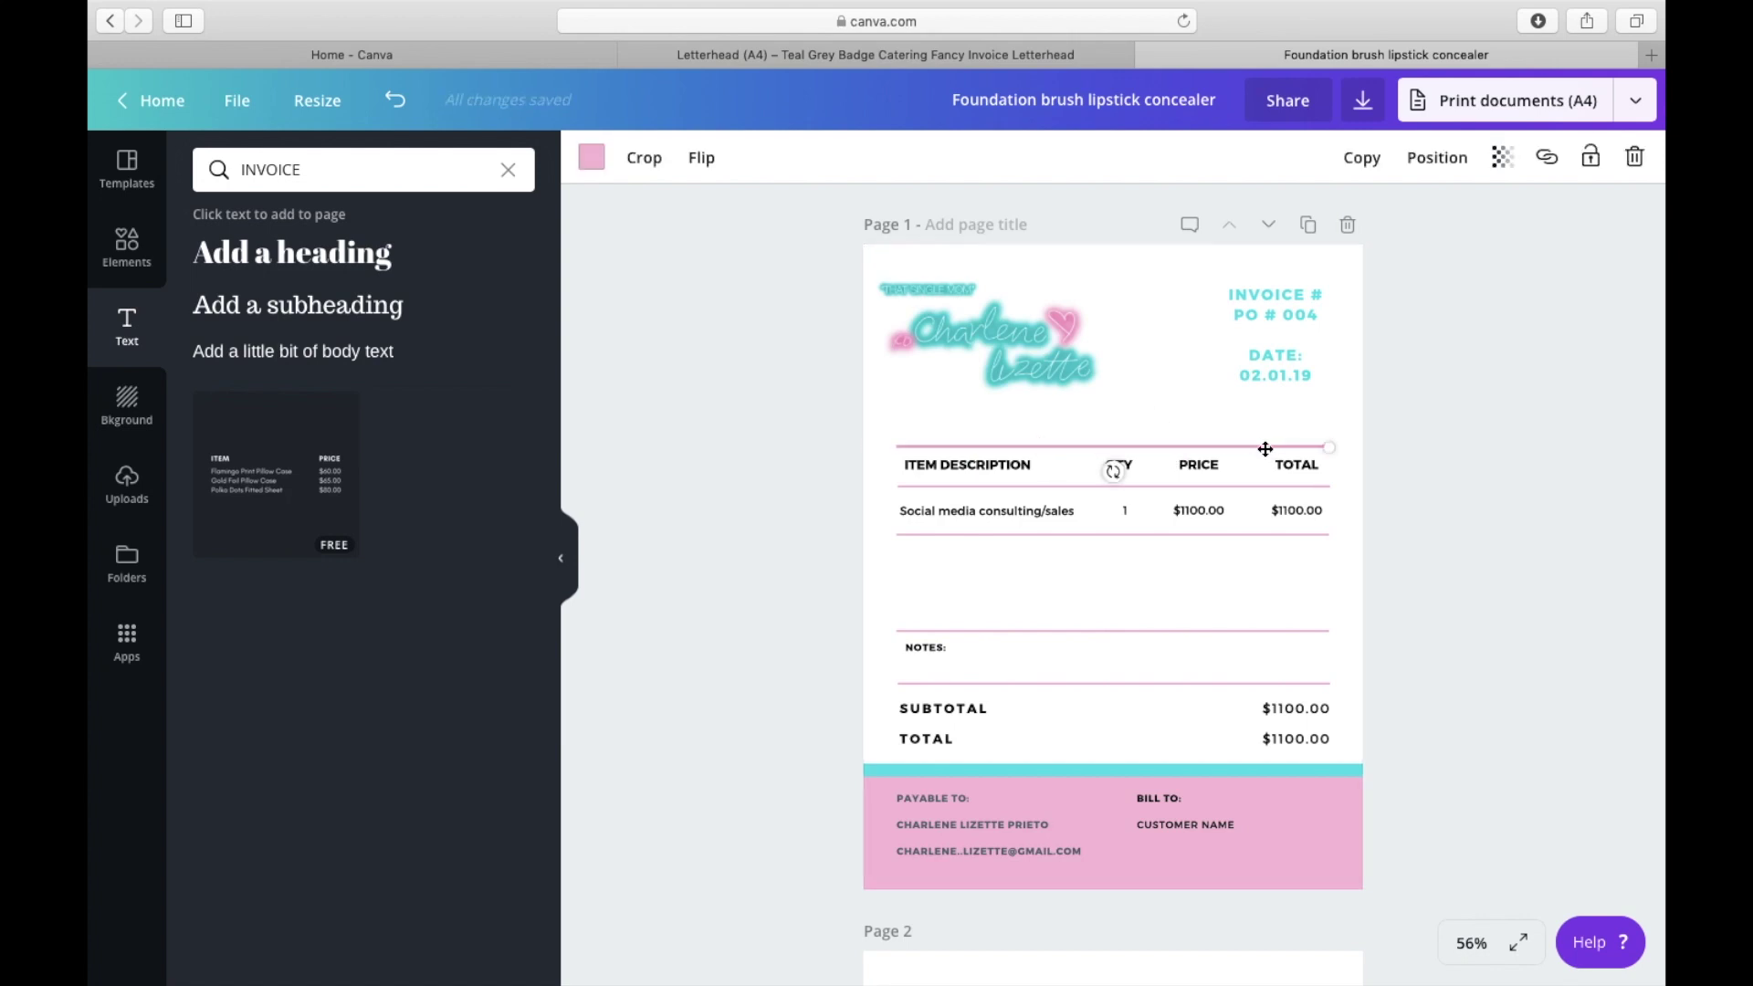
{"action": "left_click", "coordinate": [595, 158]}
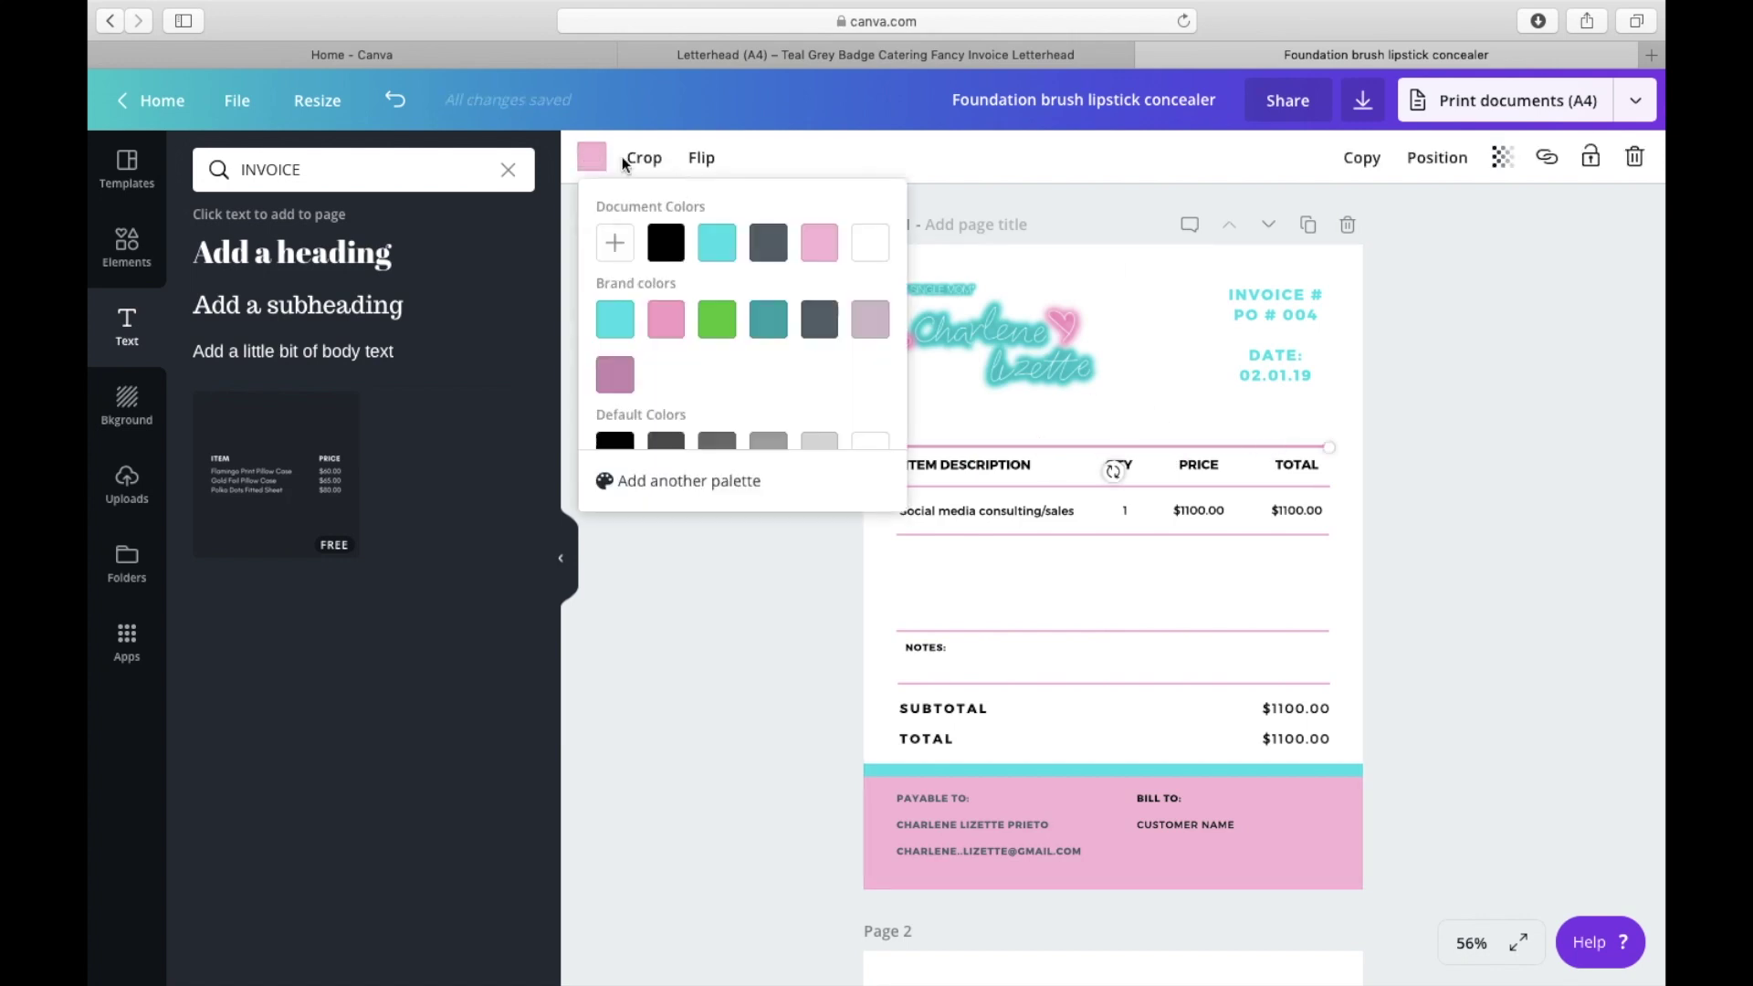
{"action": "left_click", "coordinate": [715, 243]}
{"action": "left_click", "coordinate": [1252, 488]}
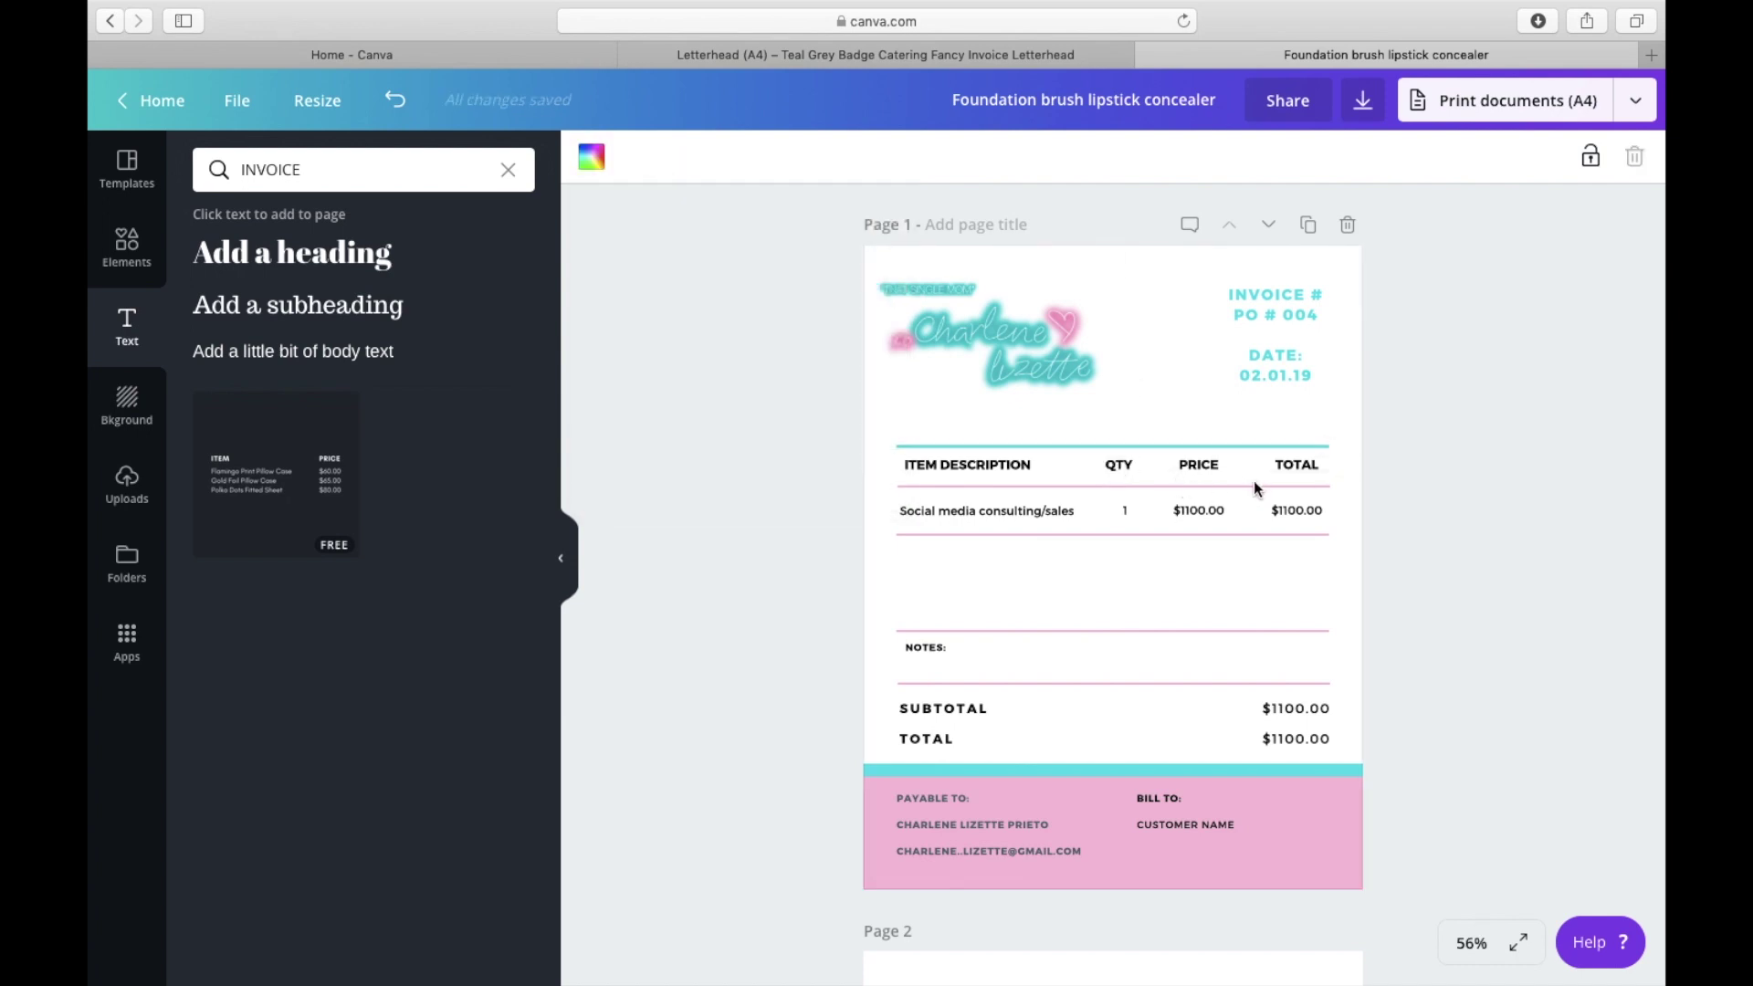
{"action": "left_click", "coordinate": [592, 157]}
{"action": "left_click", "coordinate": [717, 243]}
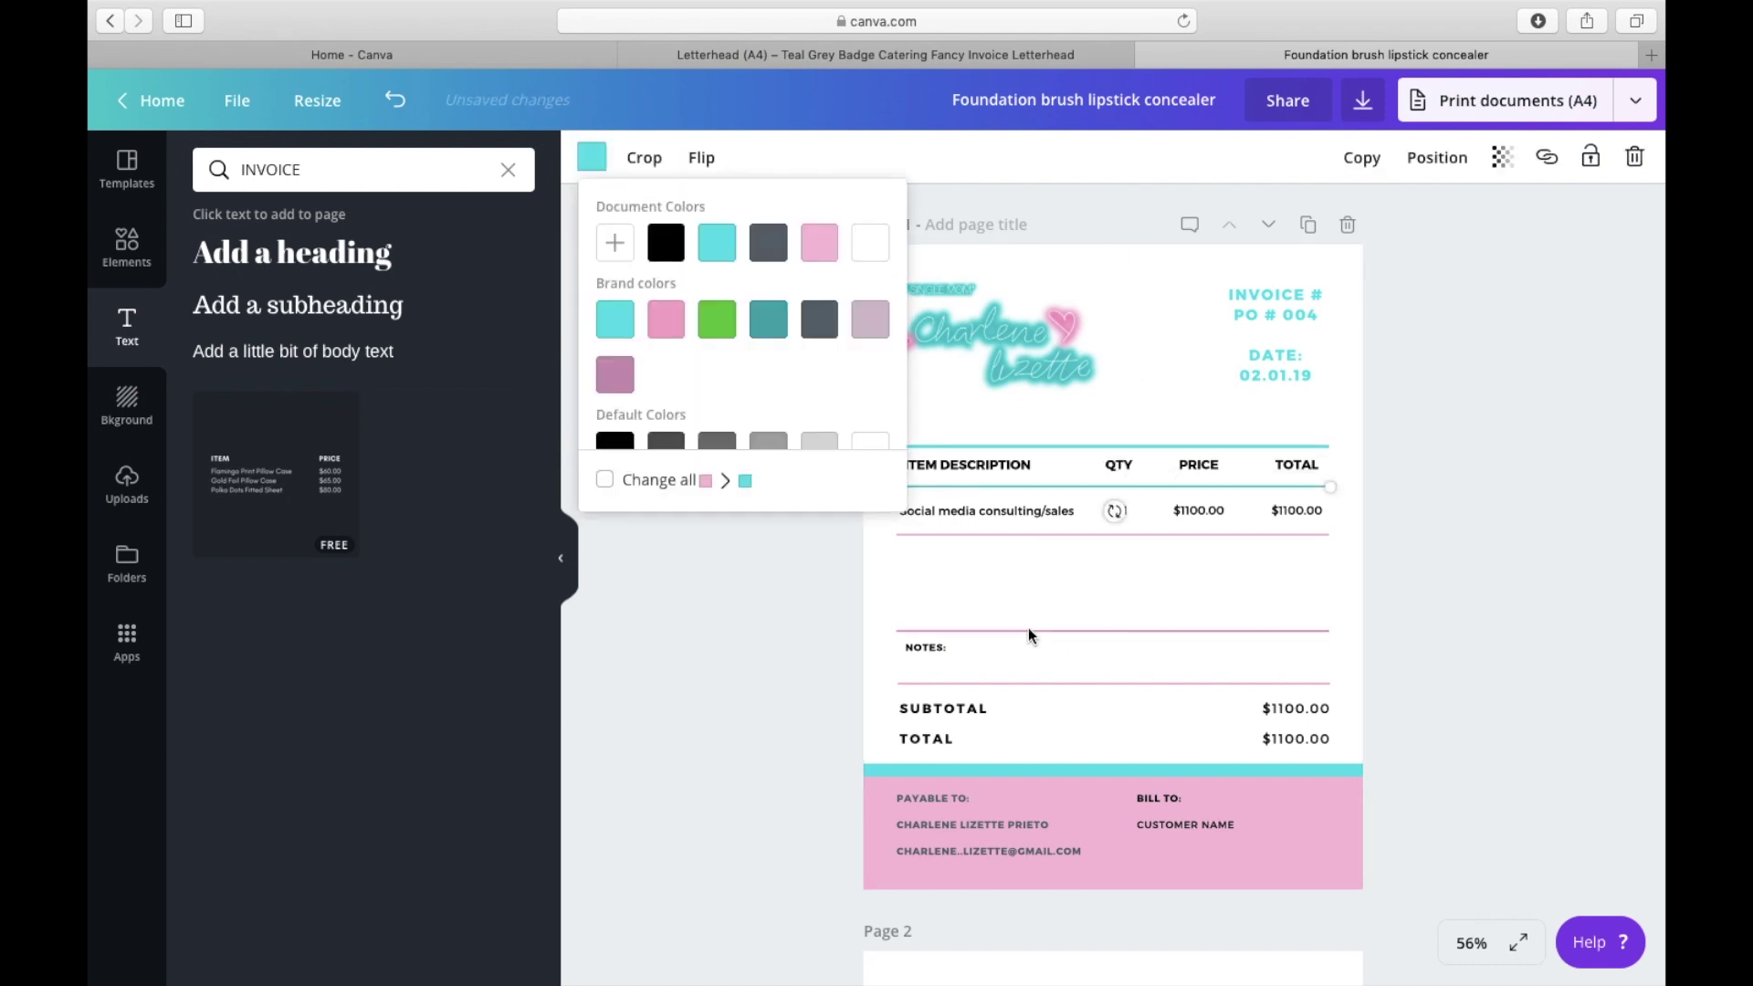
{"action": "left_click", "coordinate": [853, 608]}
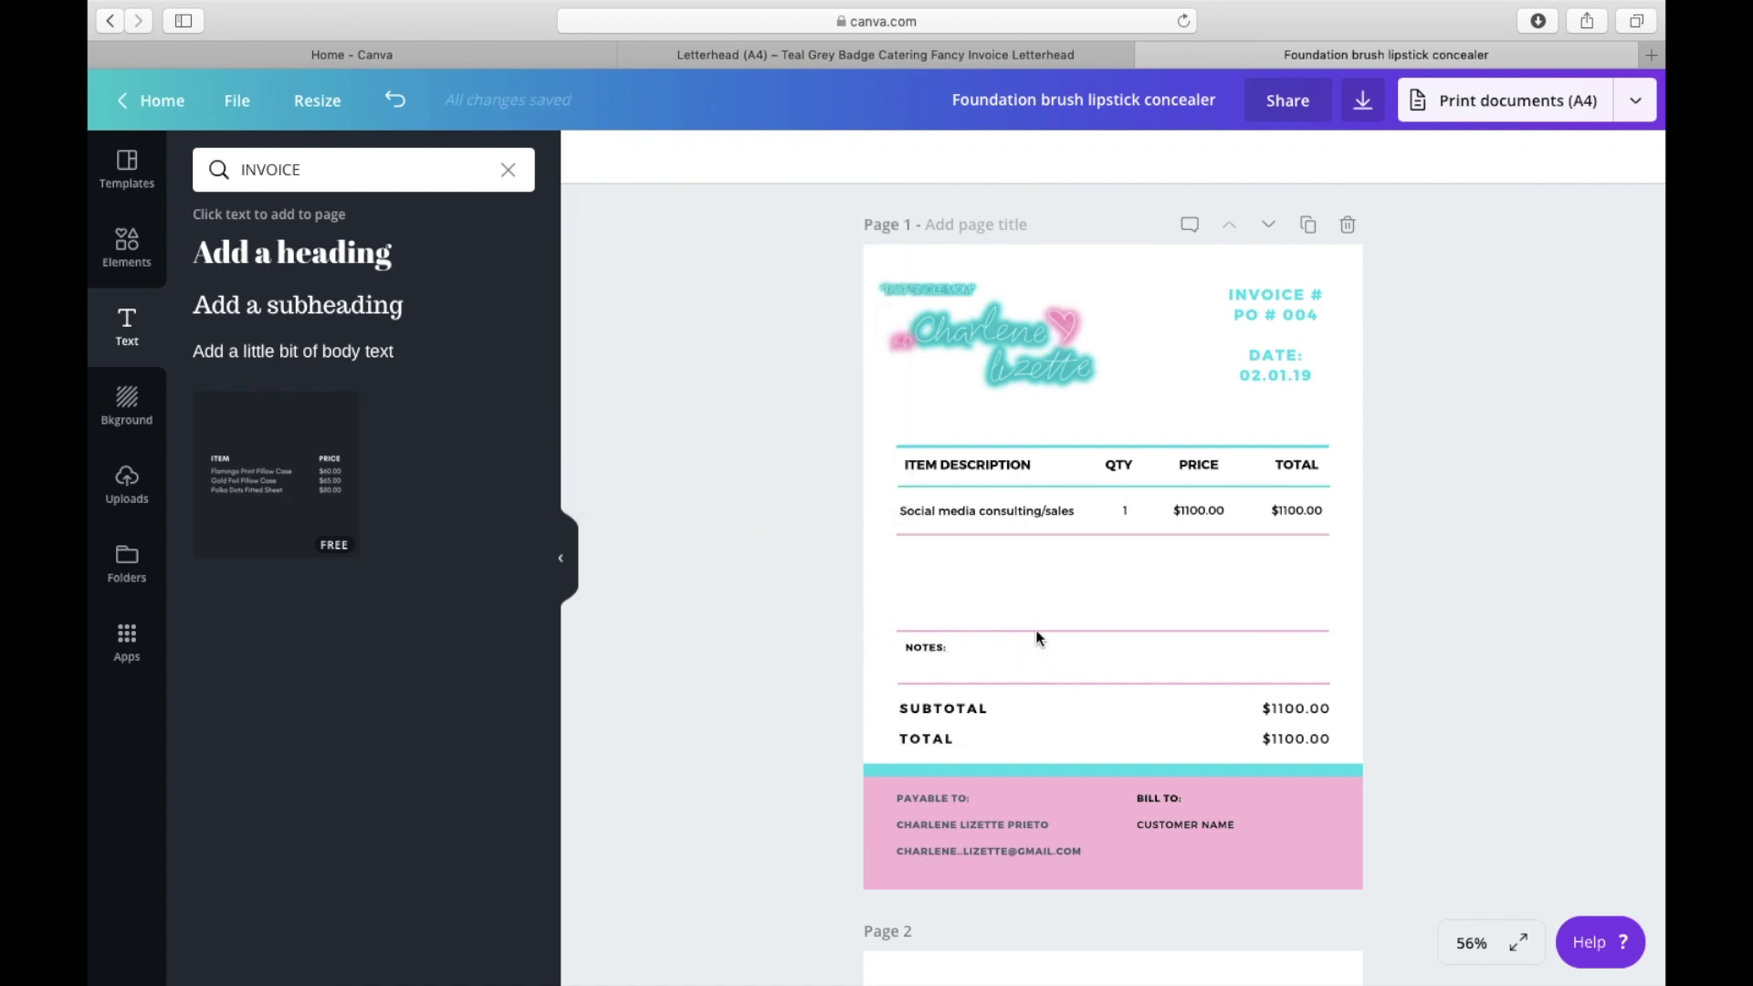
Step: Make the payable-to text in the footer black
{"action": "left_click", "coordinate": [1033, 683]}
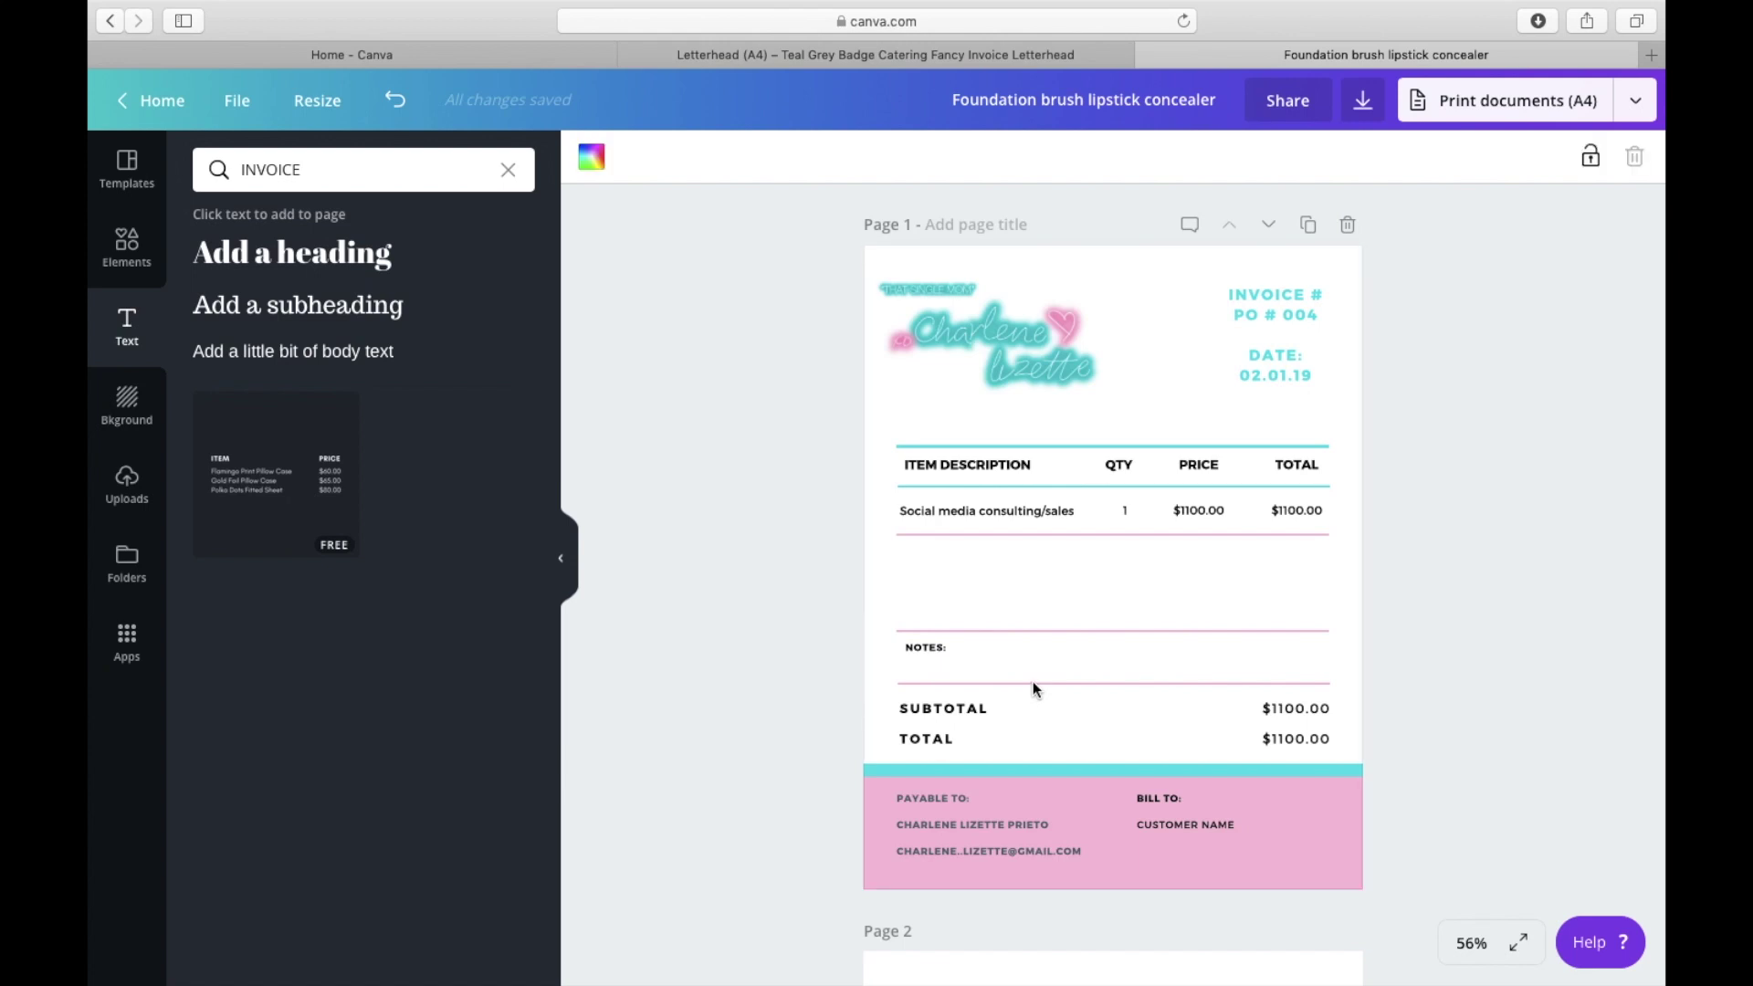
{"action": "left_click", "coordinate": [973, 826]}
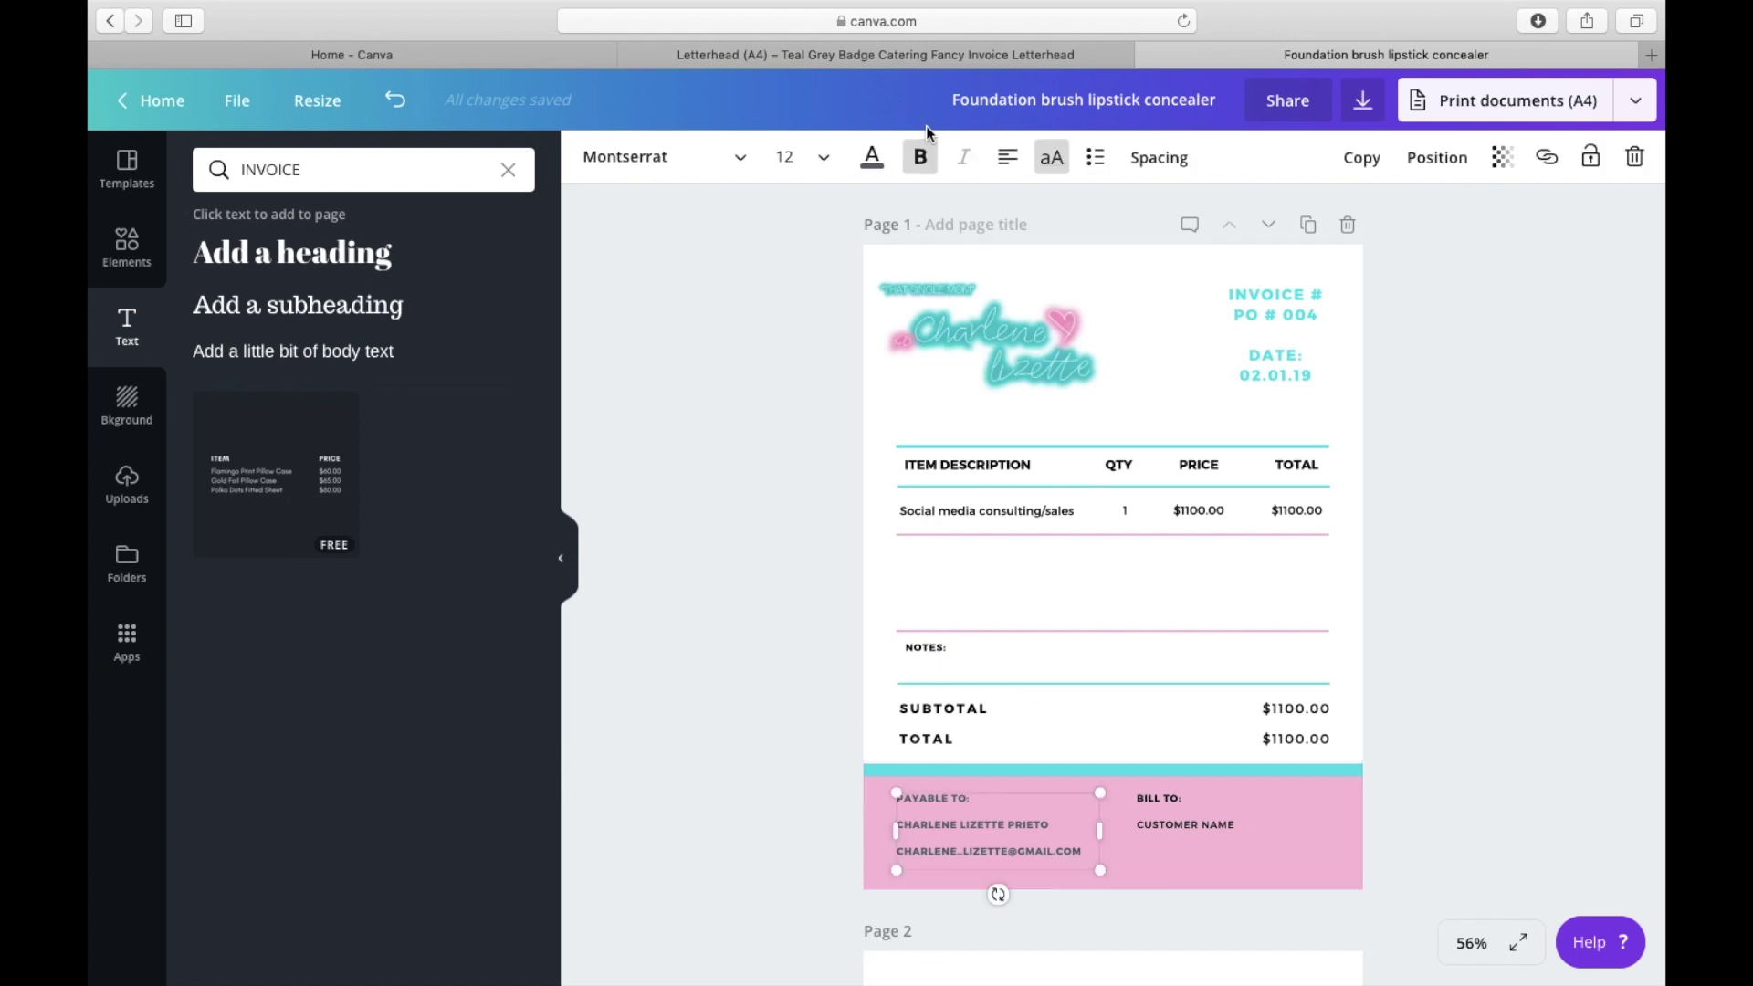
{"action": "left_click", "coordinate": [872, 157]}
{"action": "left_click", "coordinate": [942, 247]}
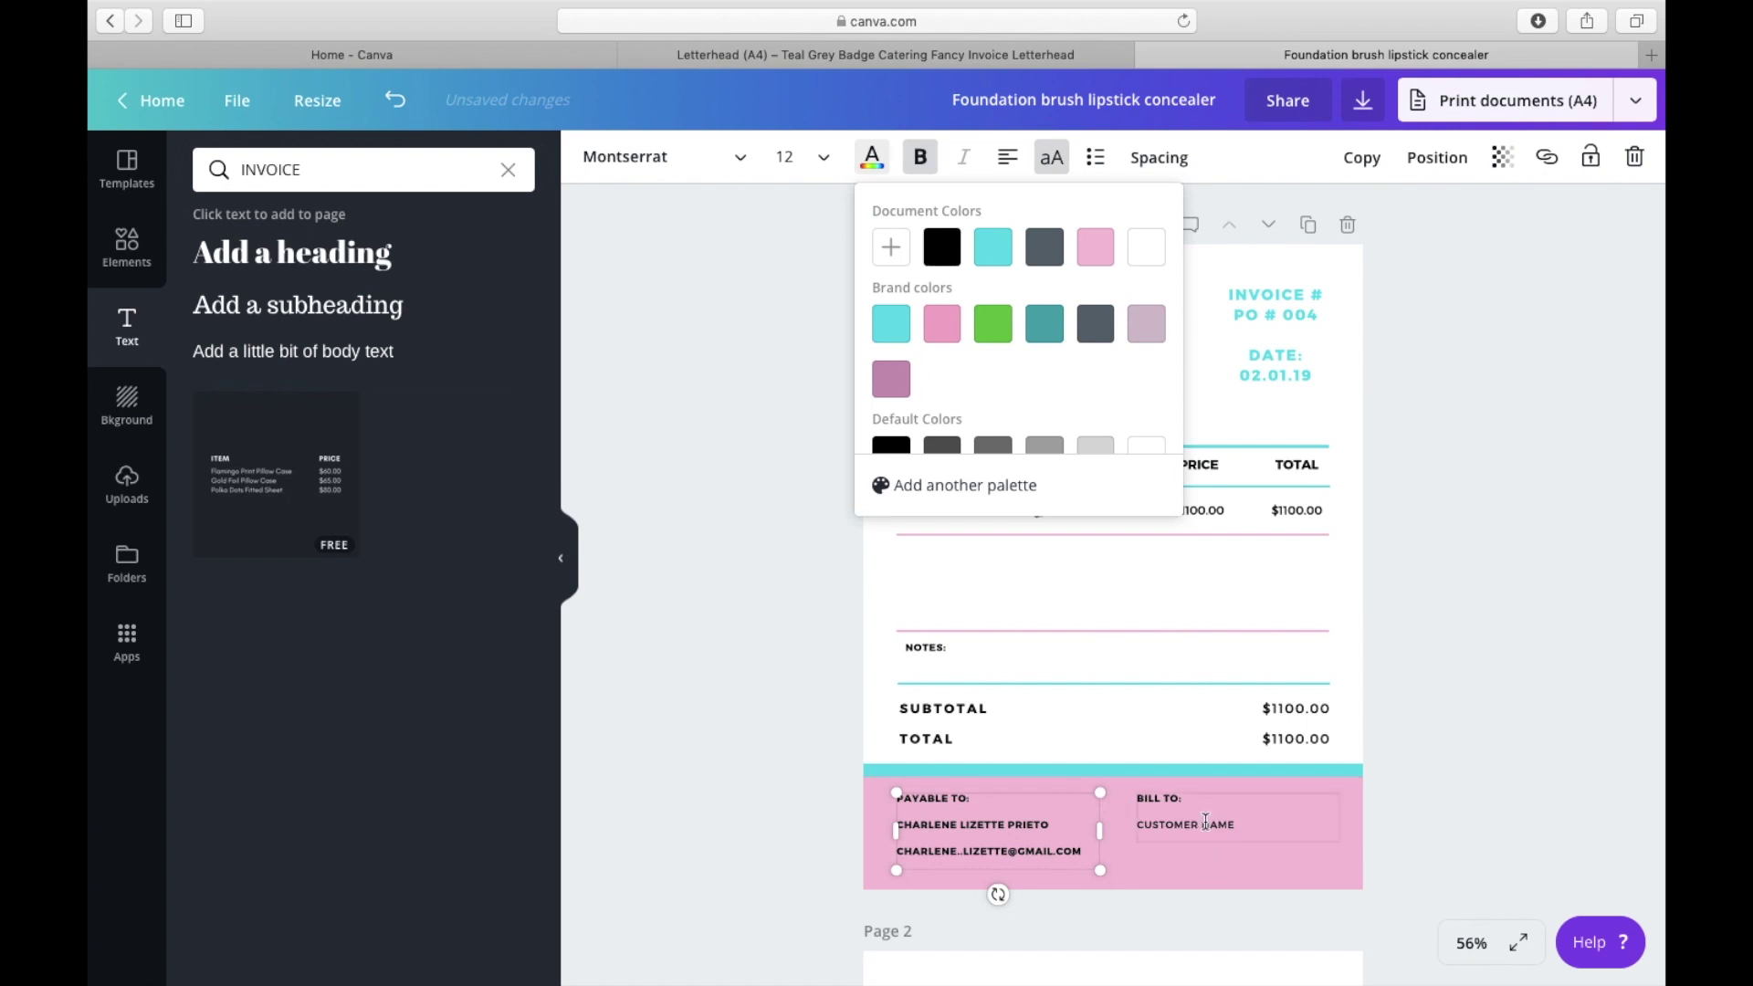
Step: Make all of the bill-to text in the footer bold
{"action": "left_click", "coordinate": [1153, 776]}
{"action": "key", "text": "ctrl+a"}
{"action": "key", "text": "ctrl+b"}
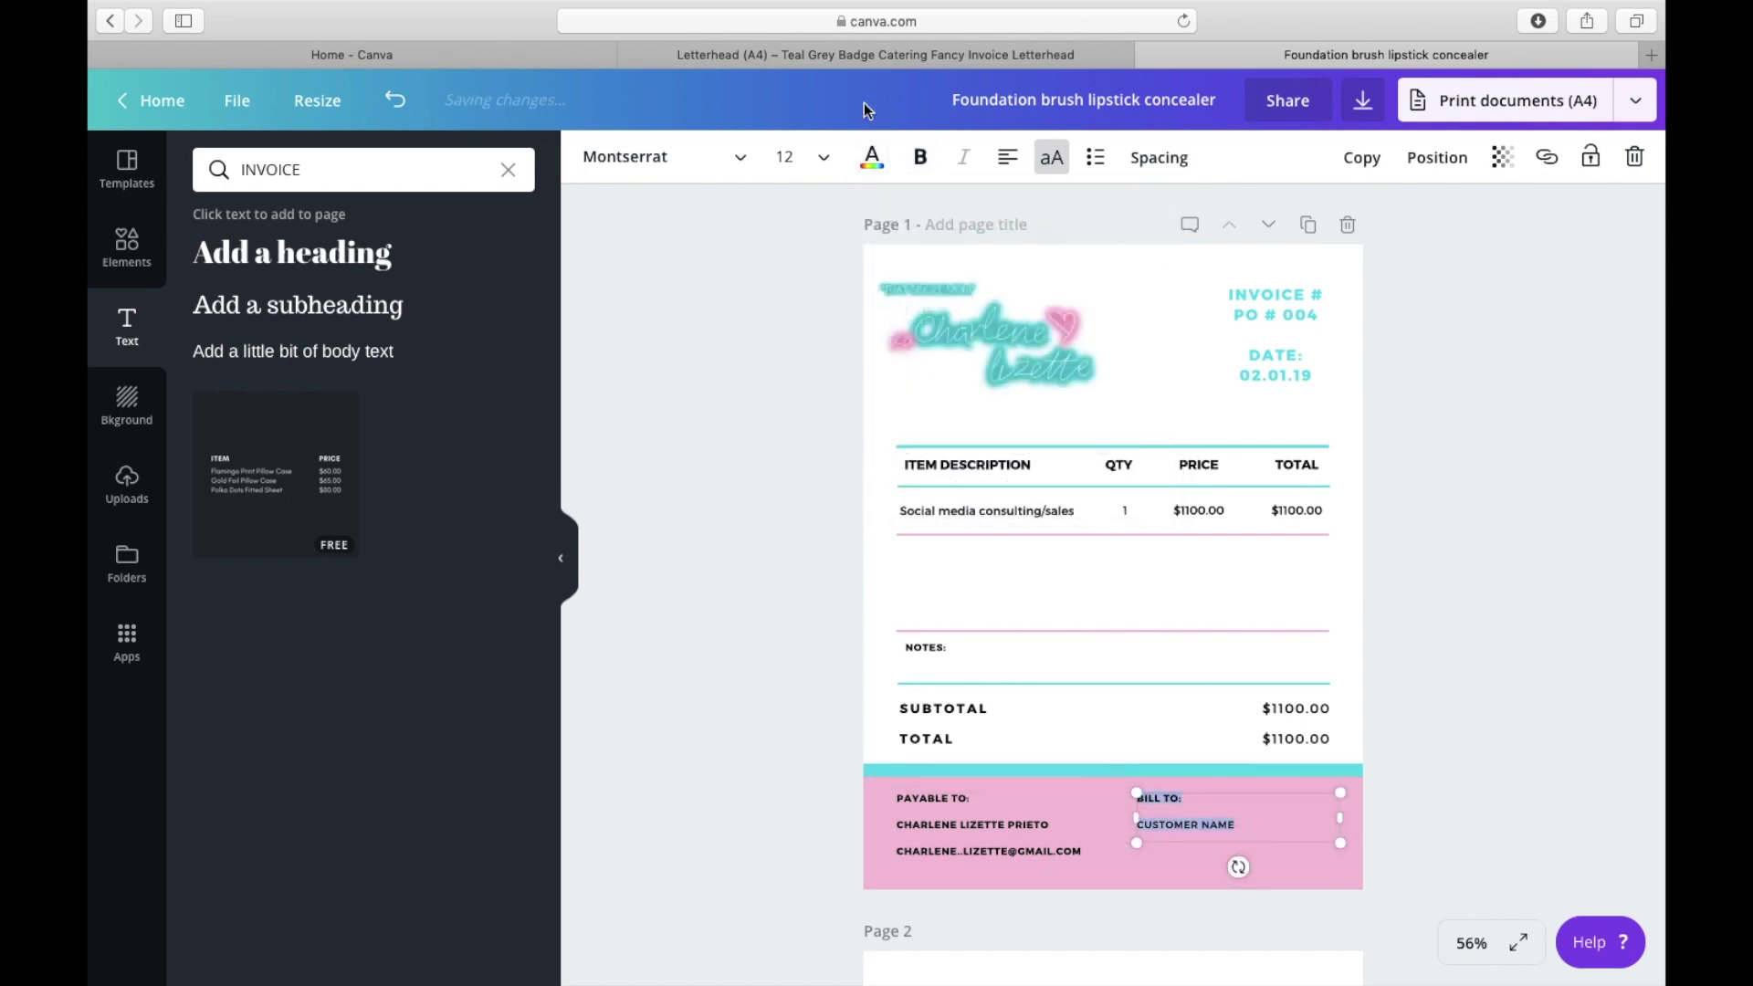
{"action": "left_click", "coordinate": [911, 176]}
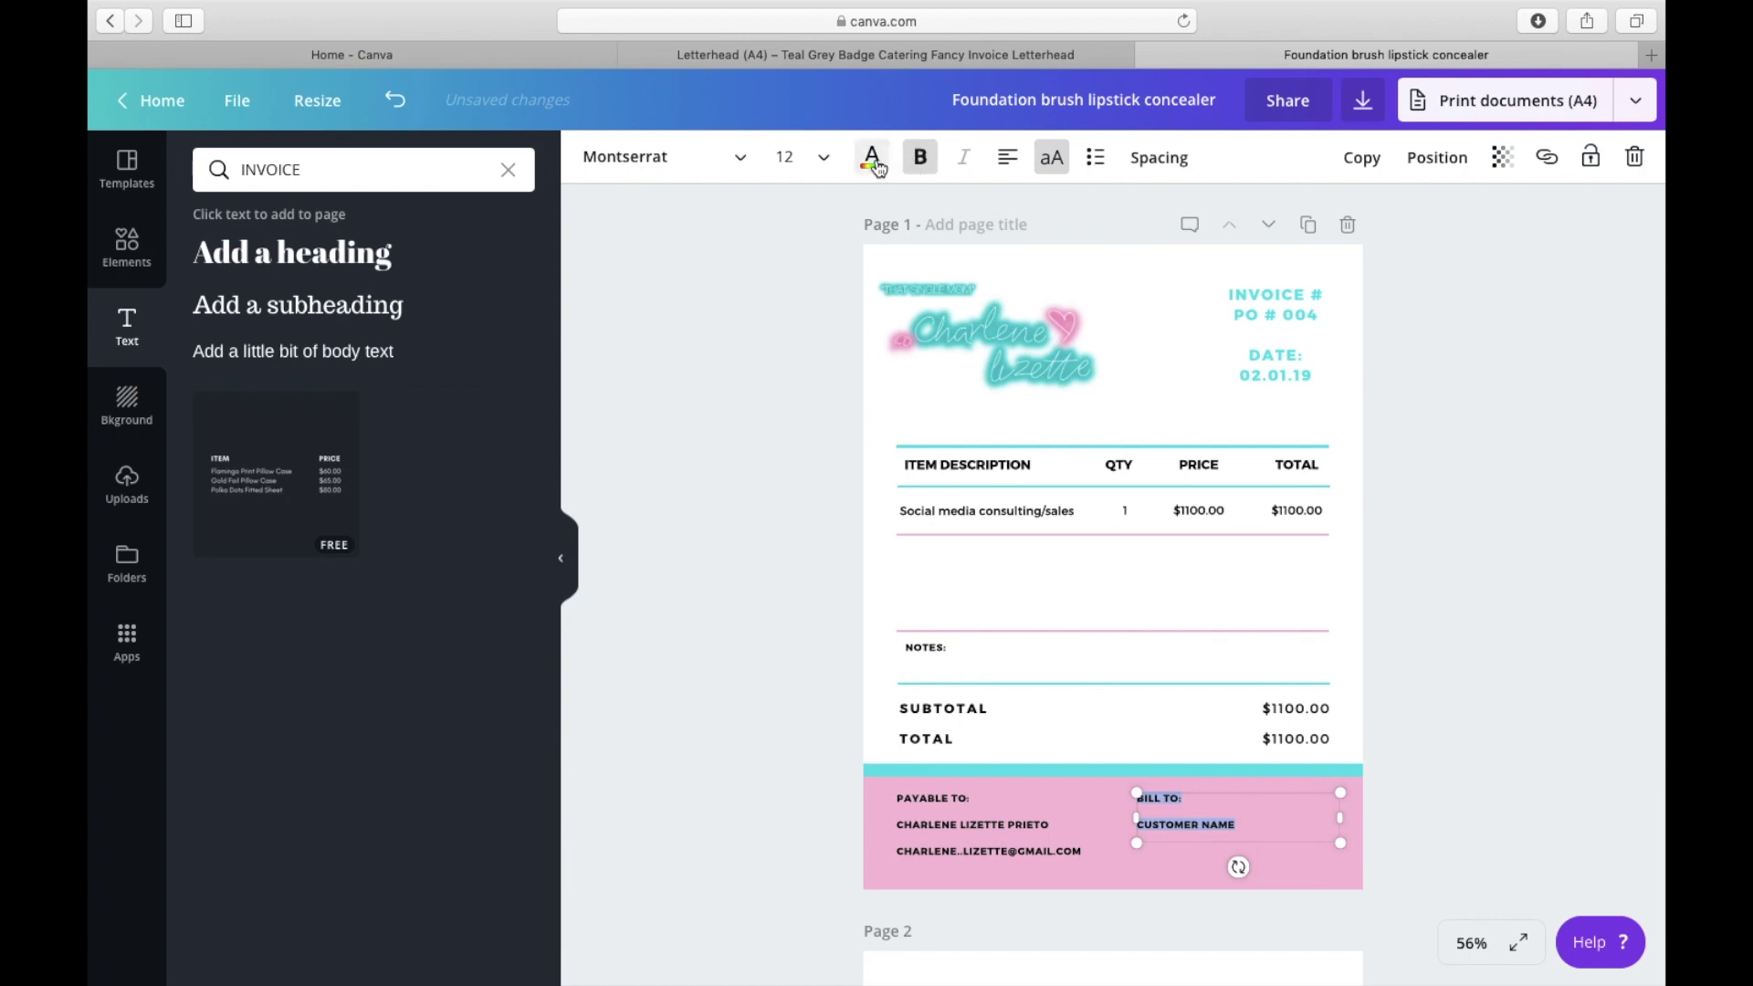
{"action": "left_click", "coordinate": [833, 700]}
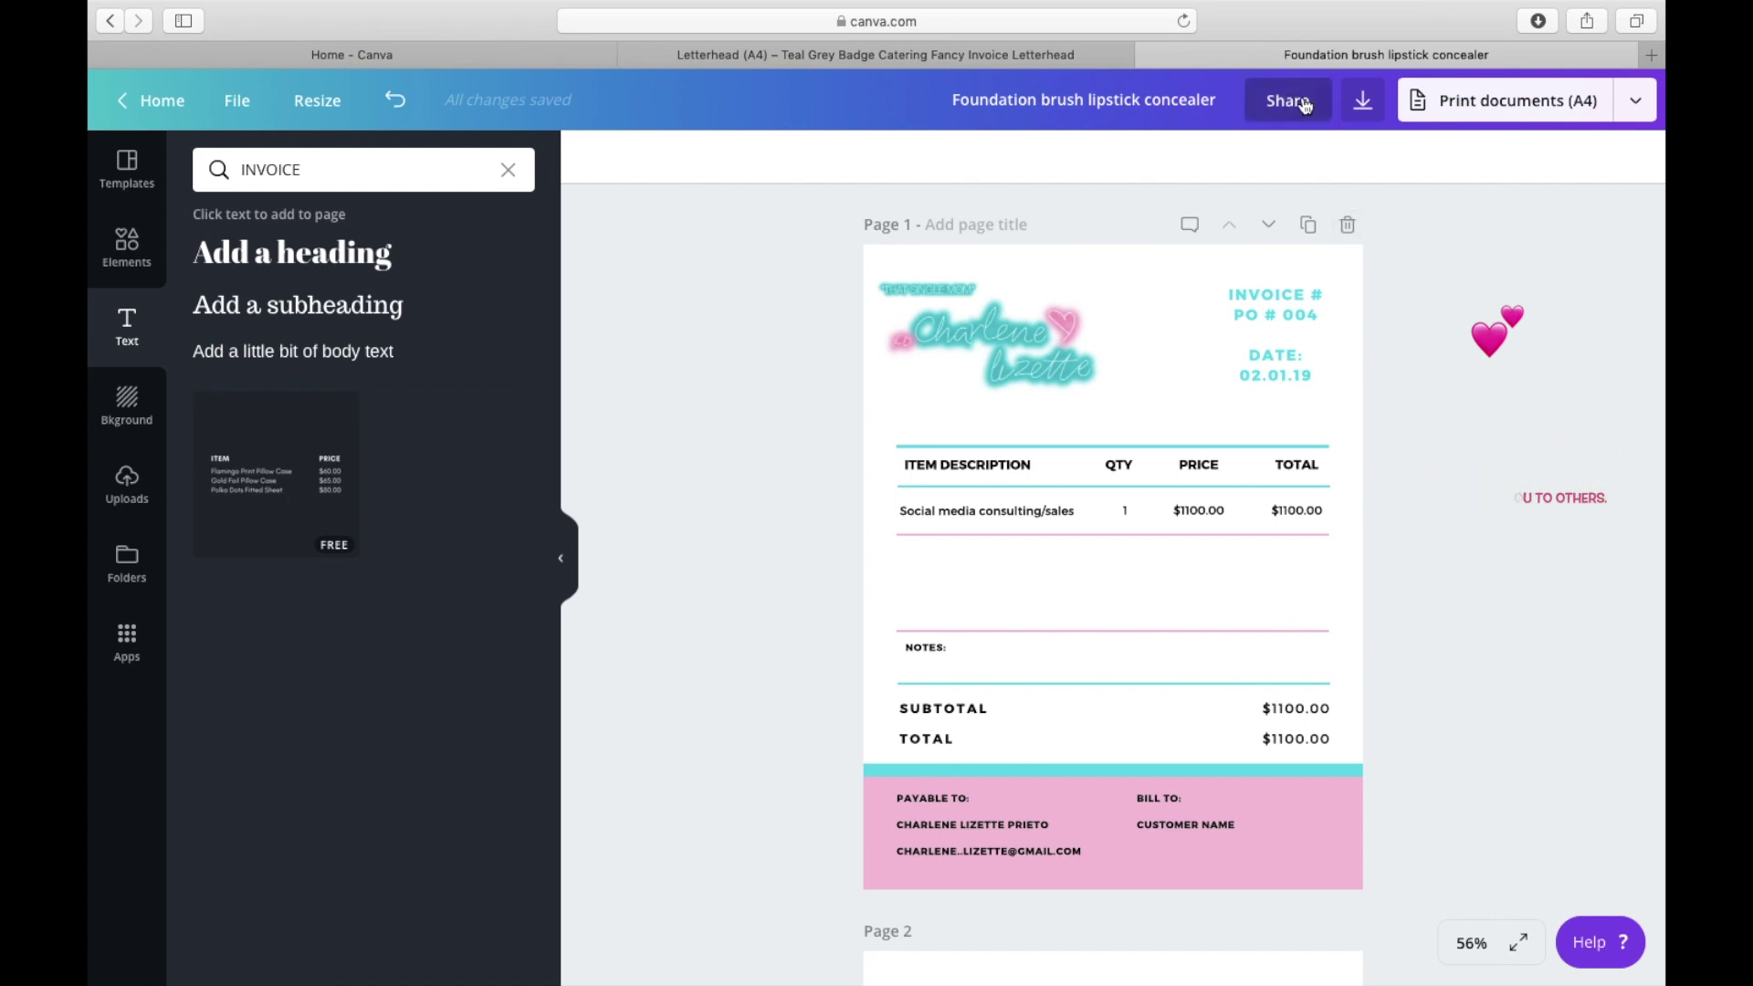
{"action": "left_click", "coordinate": [1361, 102]}
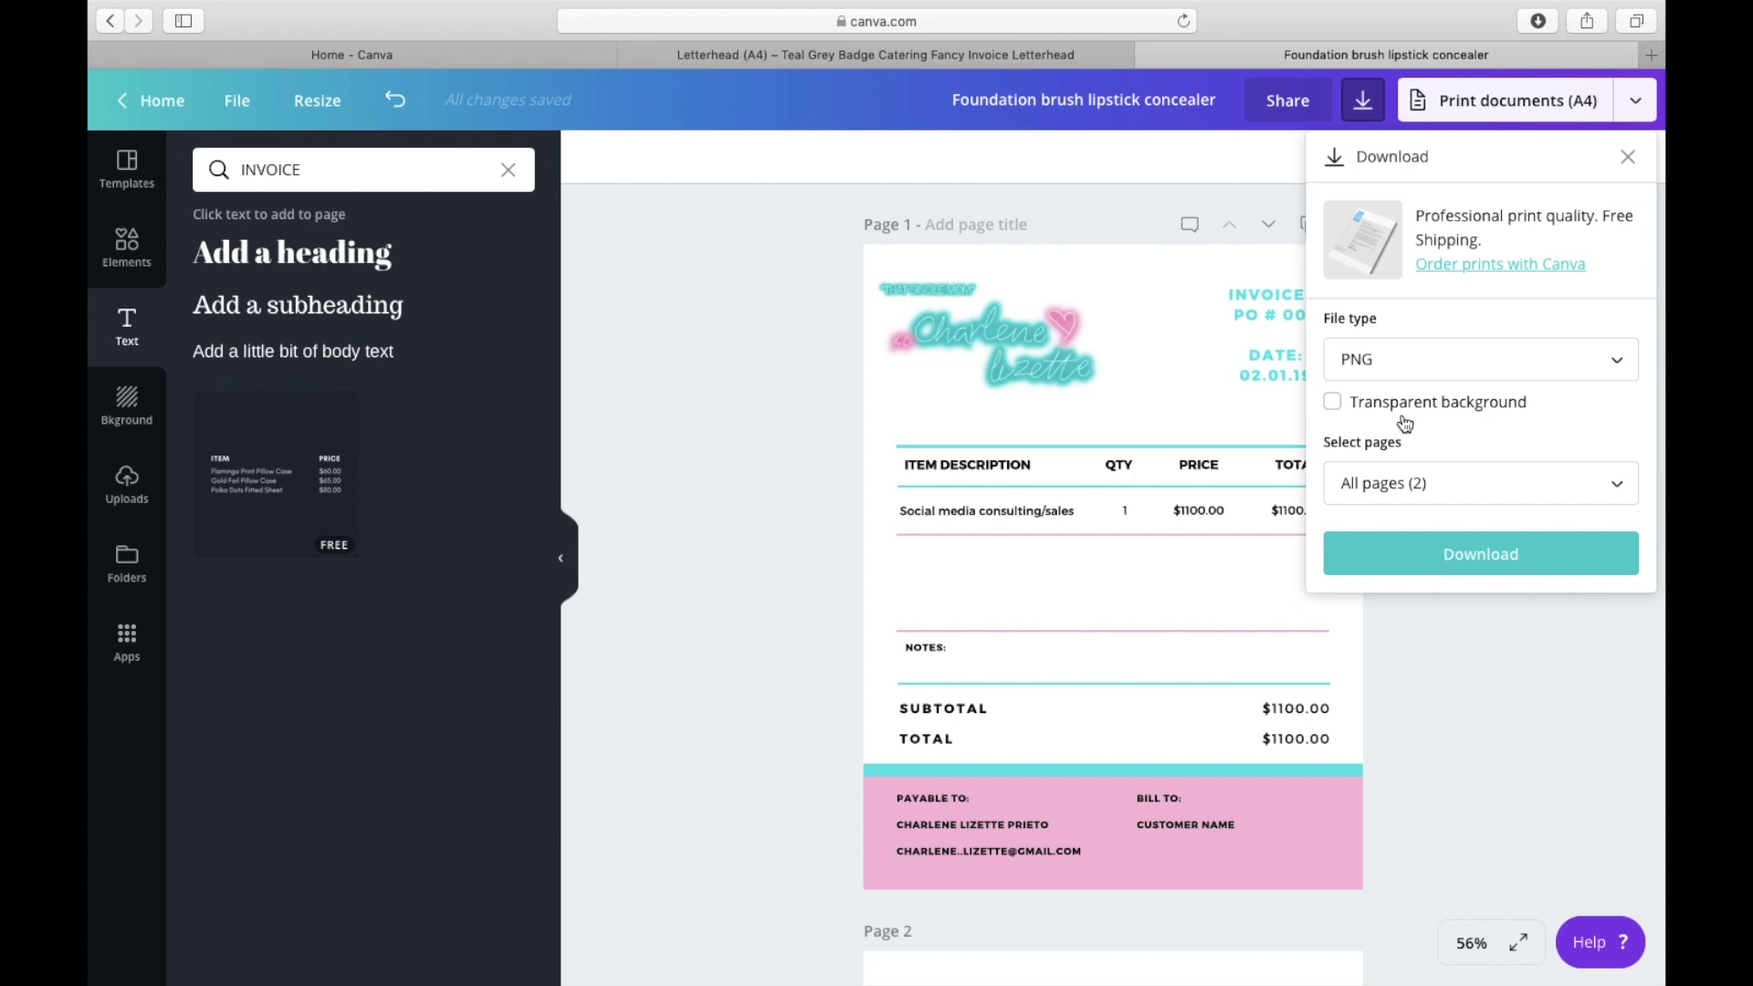
{"action": "left_click", "coordinate": [1432, 370]}
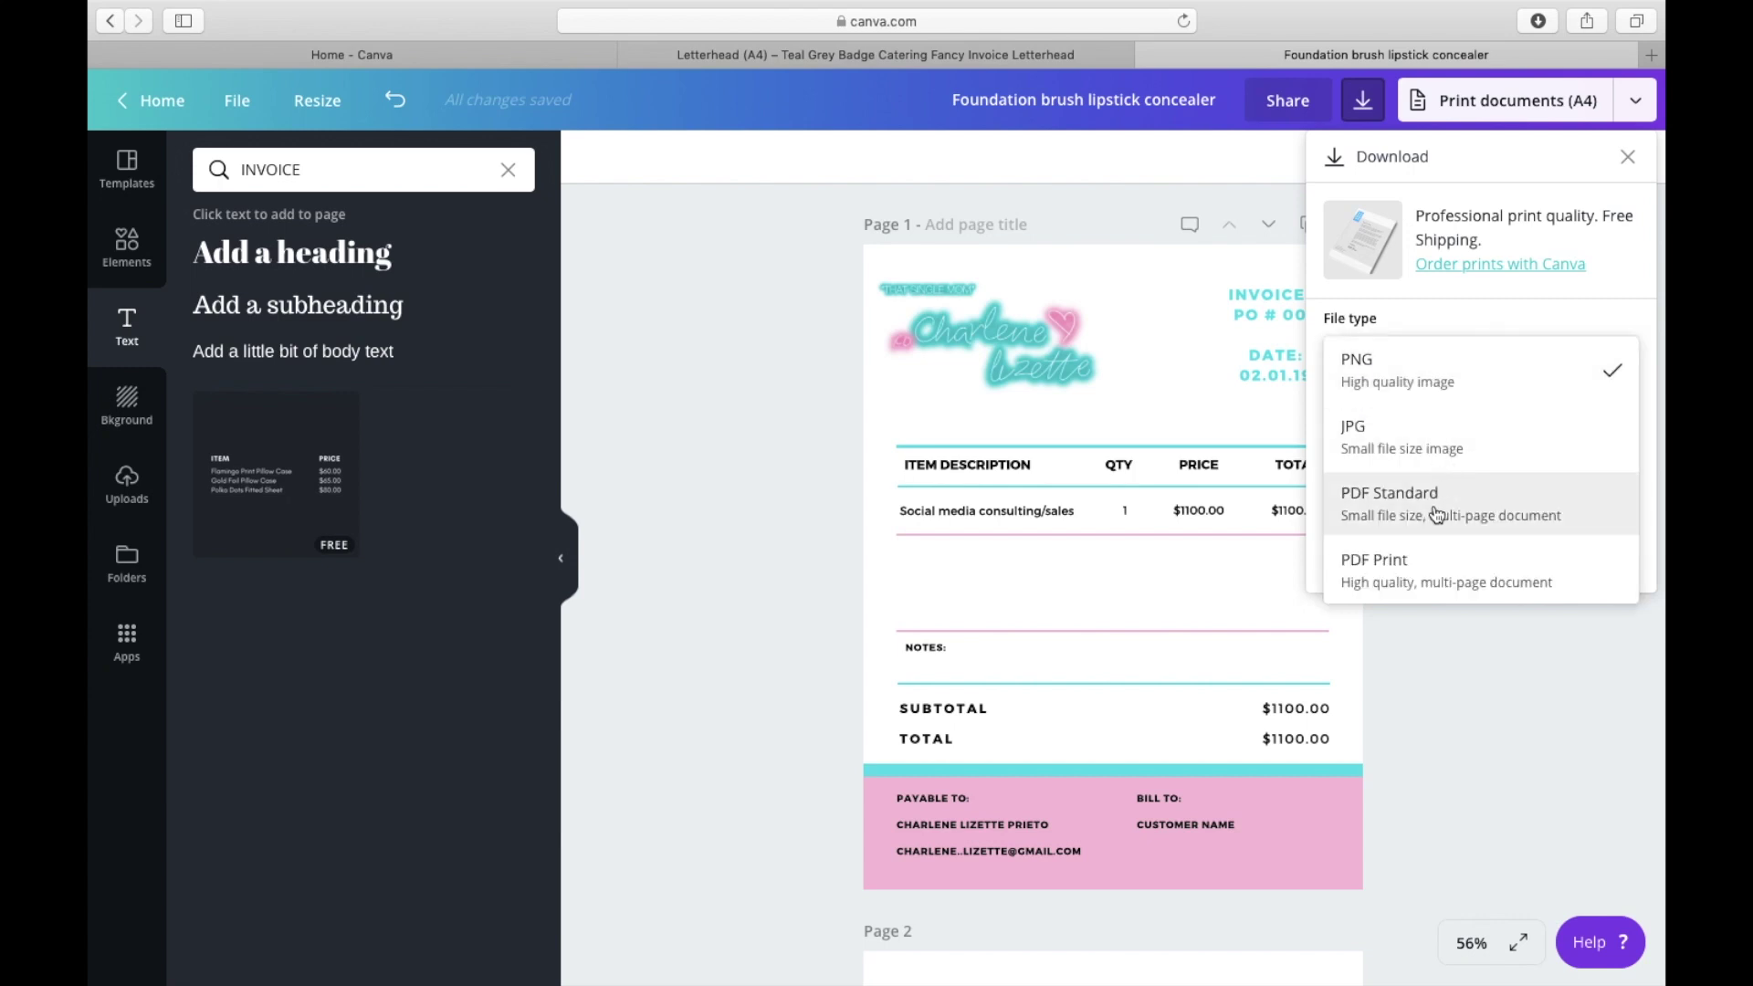
{"action": "left_click", "coordinate": [1461, 738]}
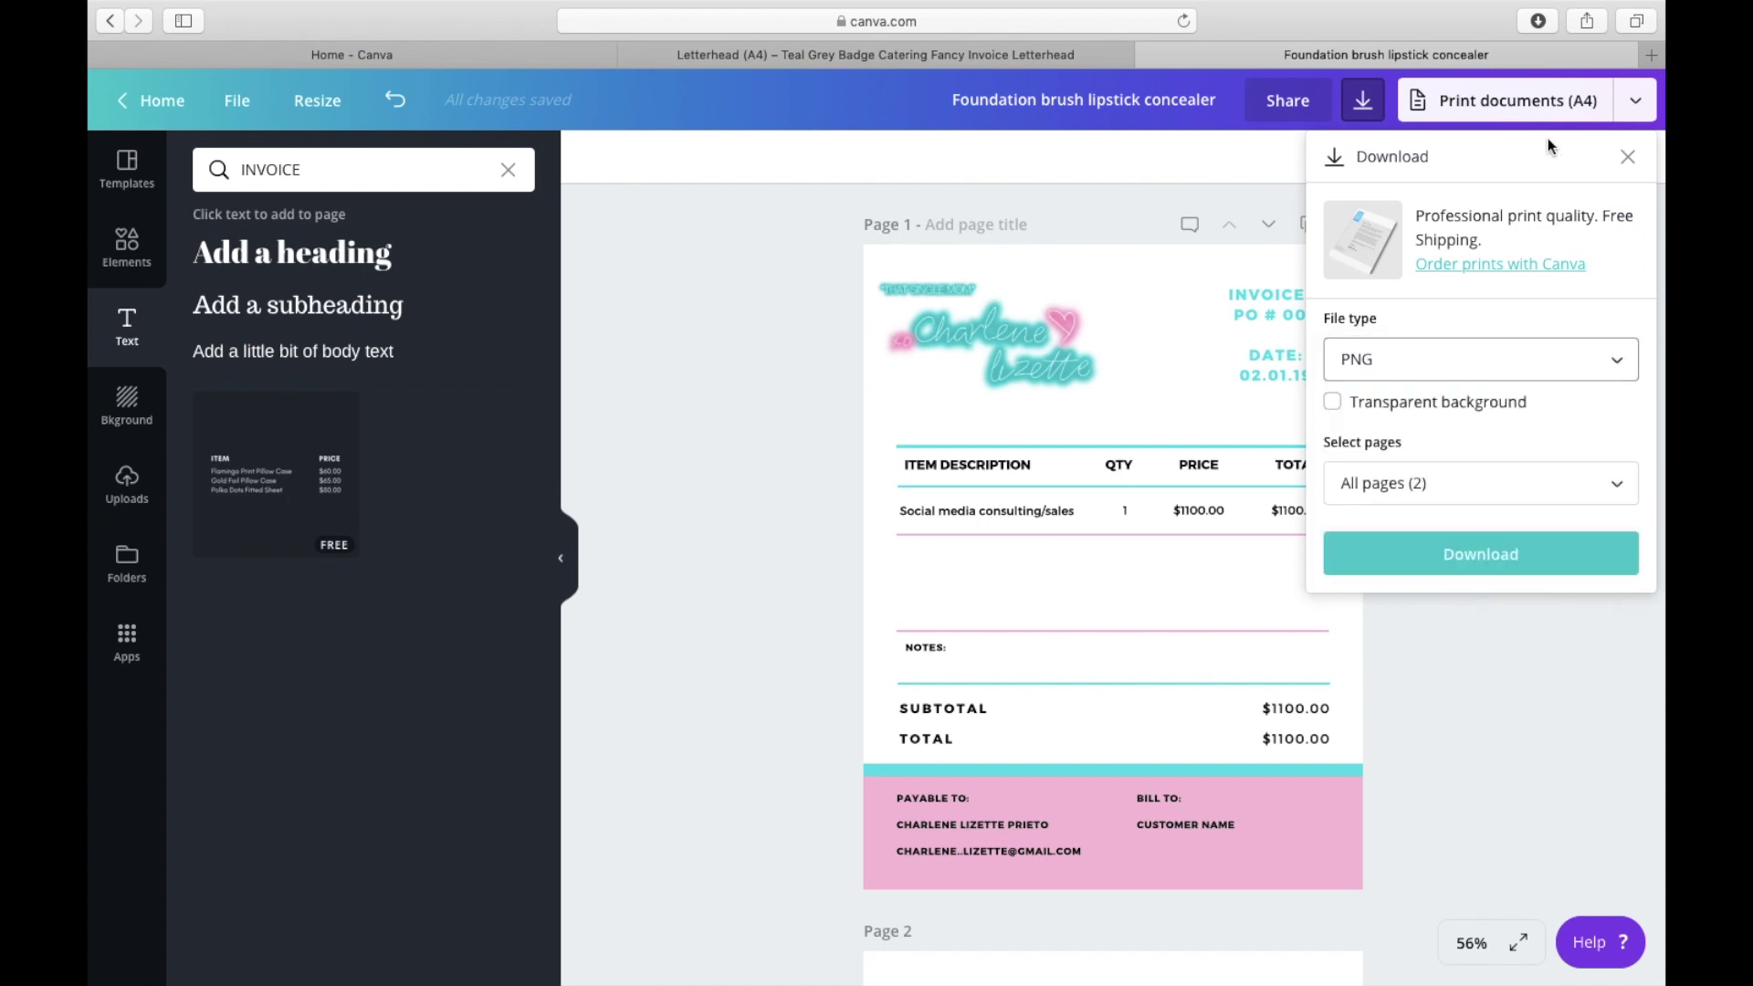
{"action": "left_click", "coordinate": [1636, 101]}
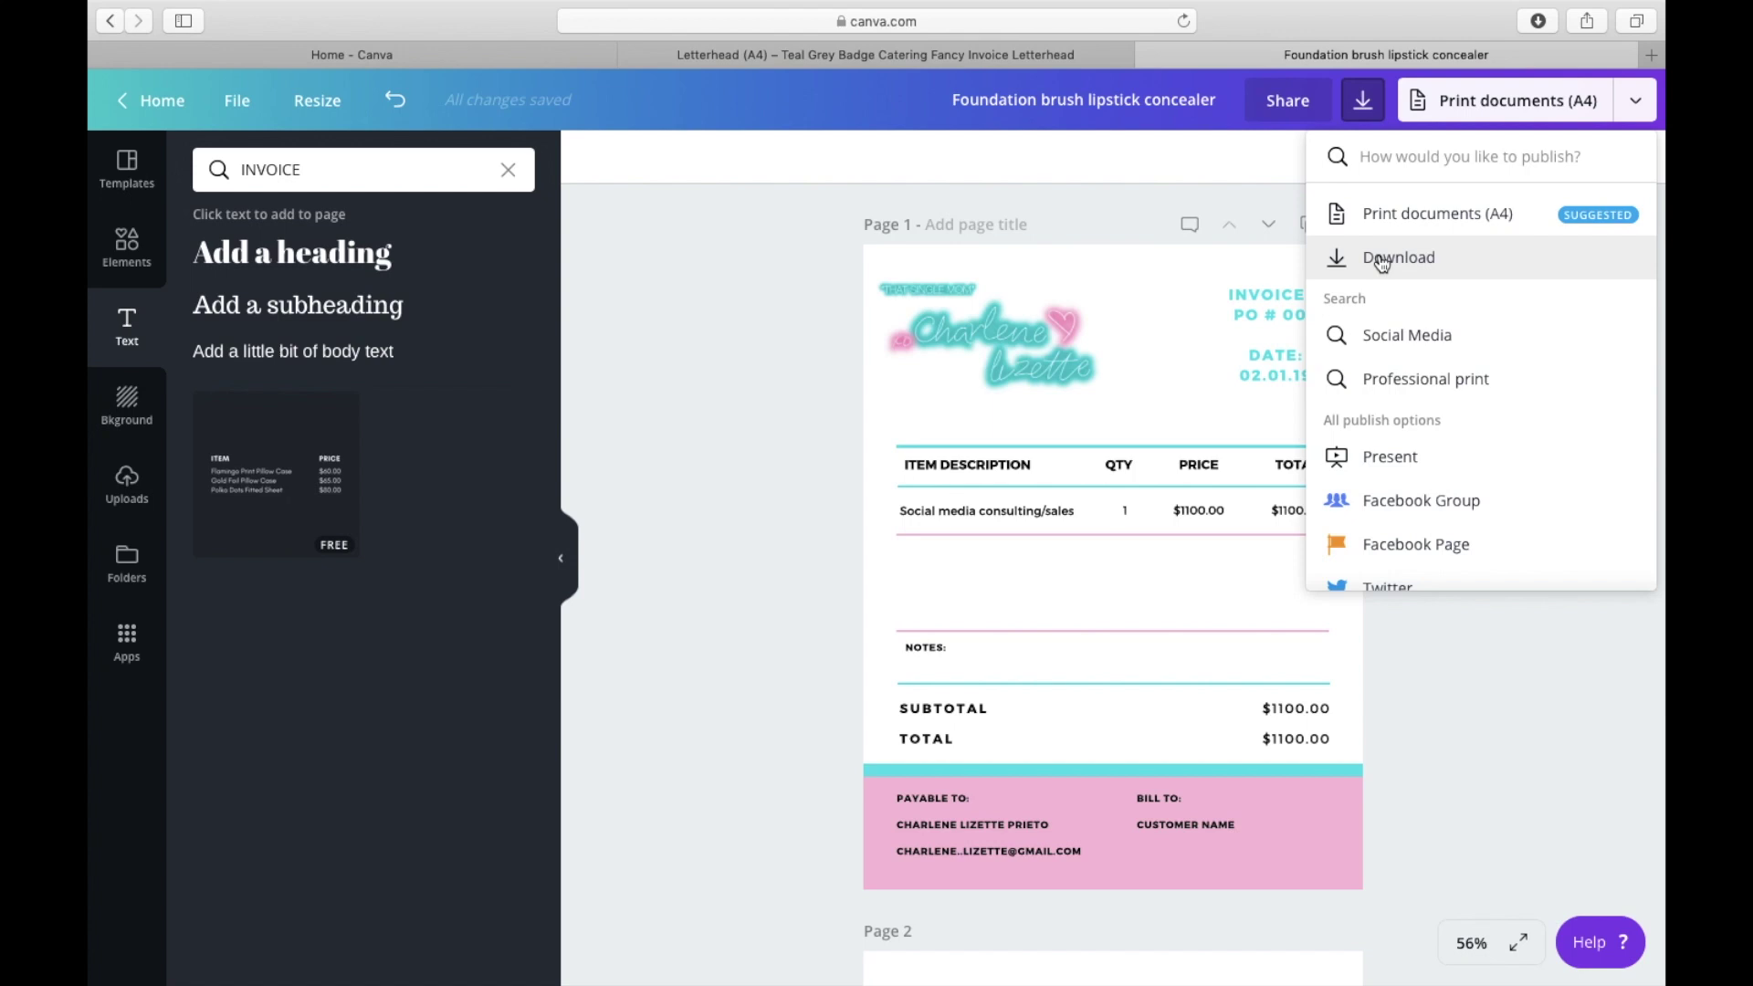
{"action": "left_click", "coordinate": [1454, 633]}
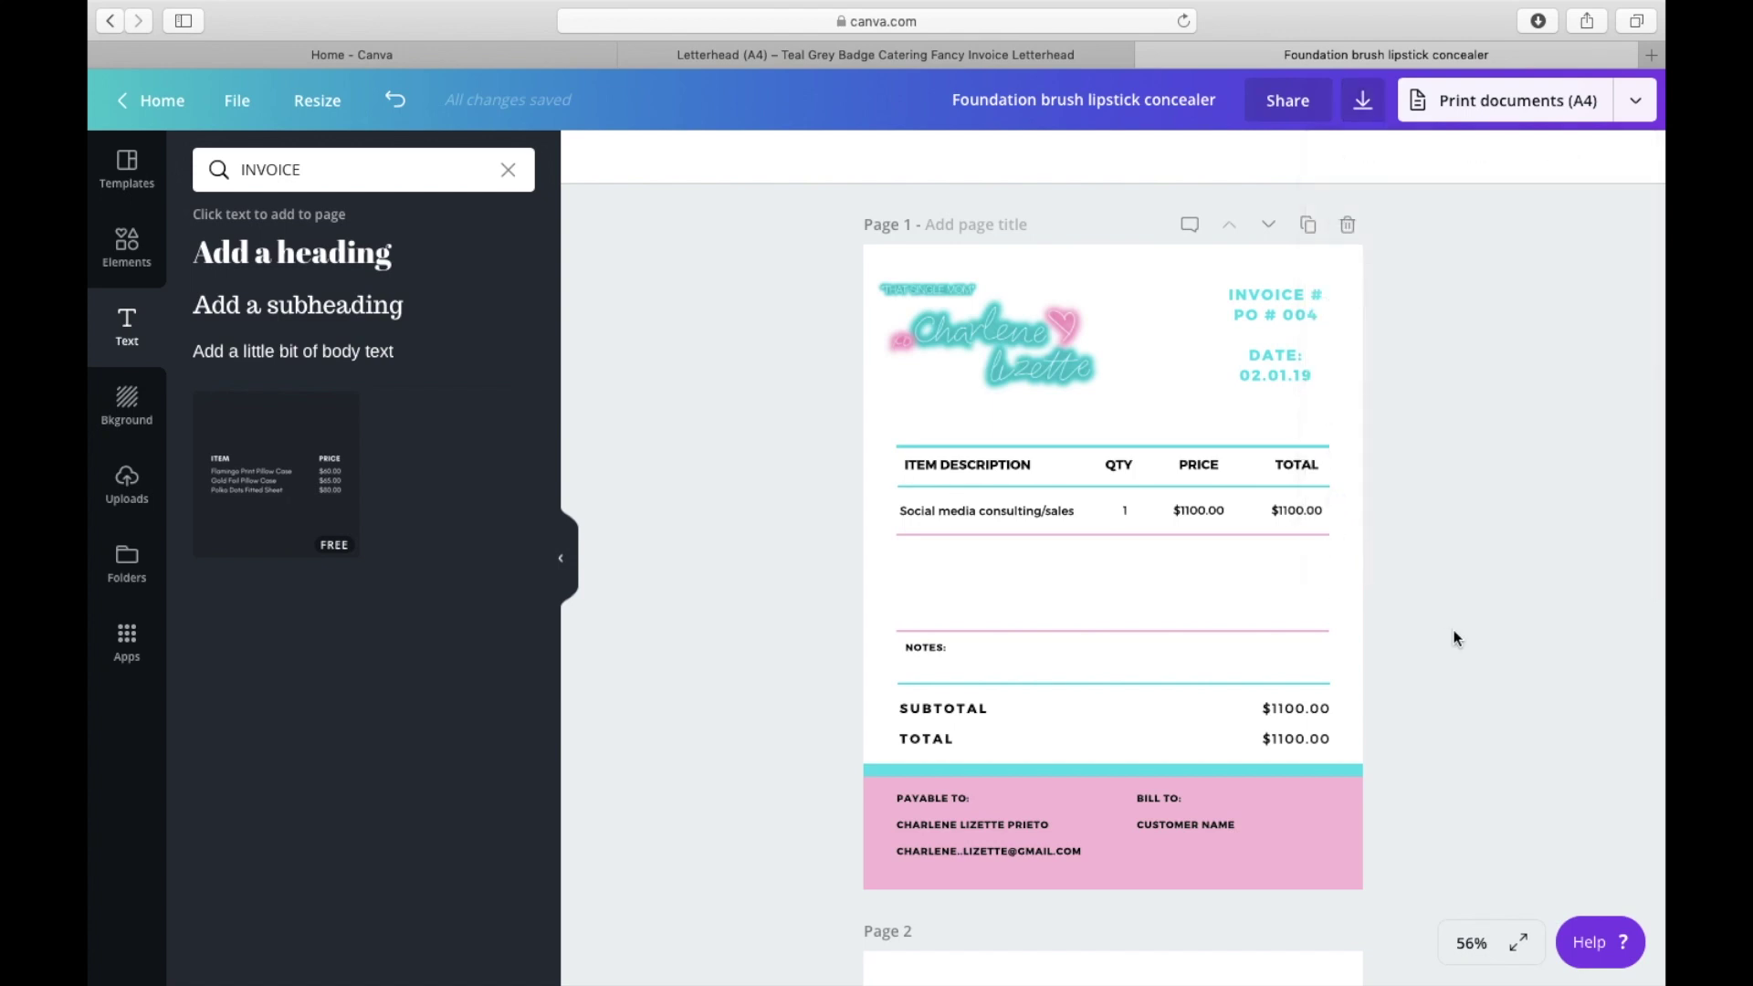